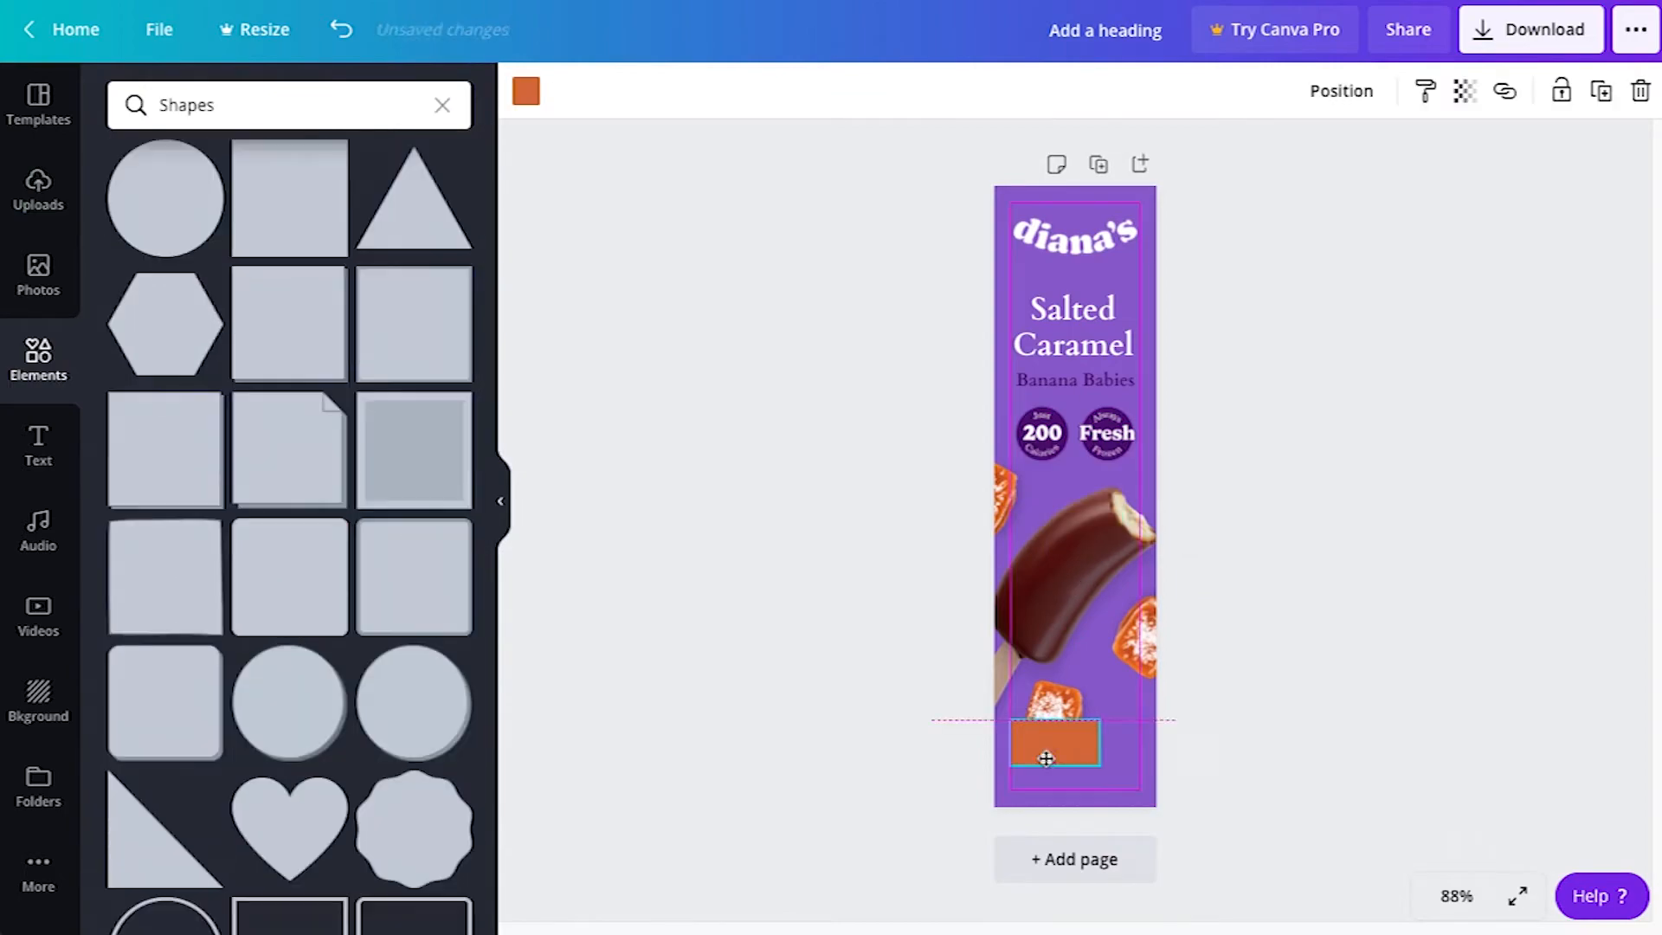
Place the orange rectangle near the bottom of the banner and recolour it with a document colour.
{"action": "left_click", "coordinate": [1076, 767]}
{"action": "left_click", "coordinate": [522, 91]}
{"action": "left_click", "coordinate": [133, 323]}
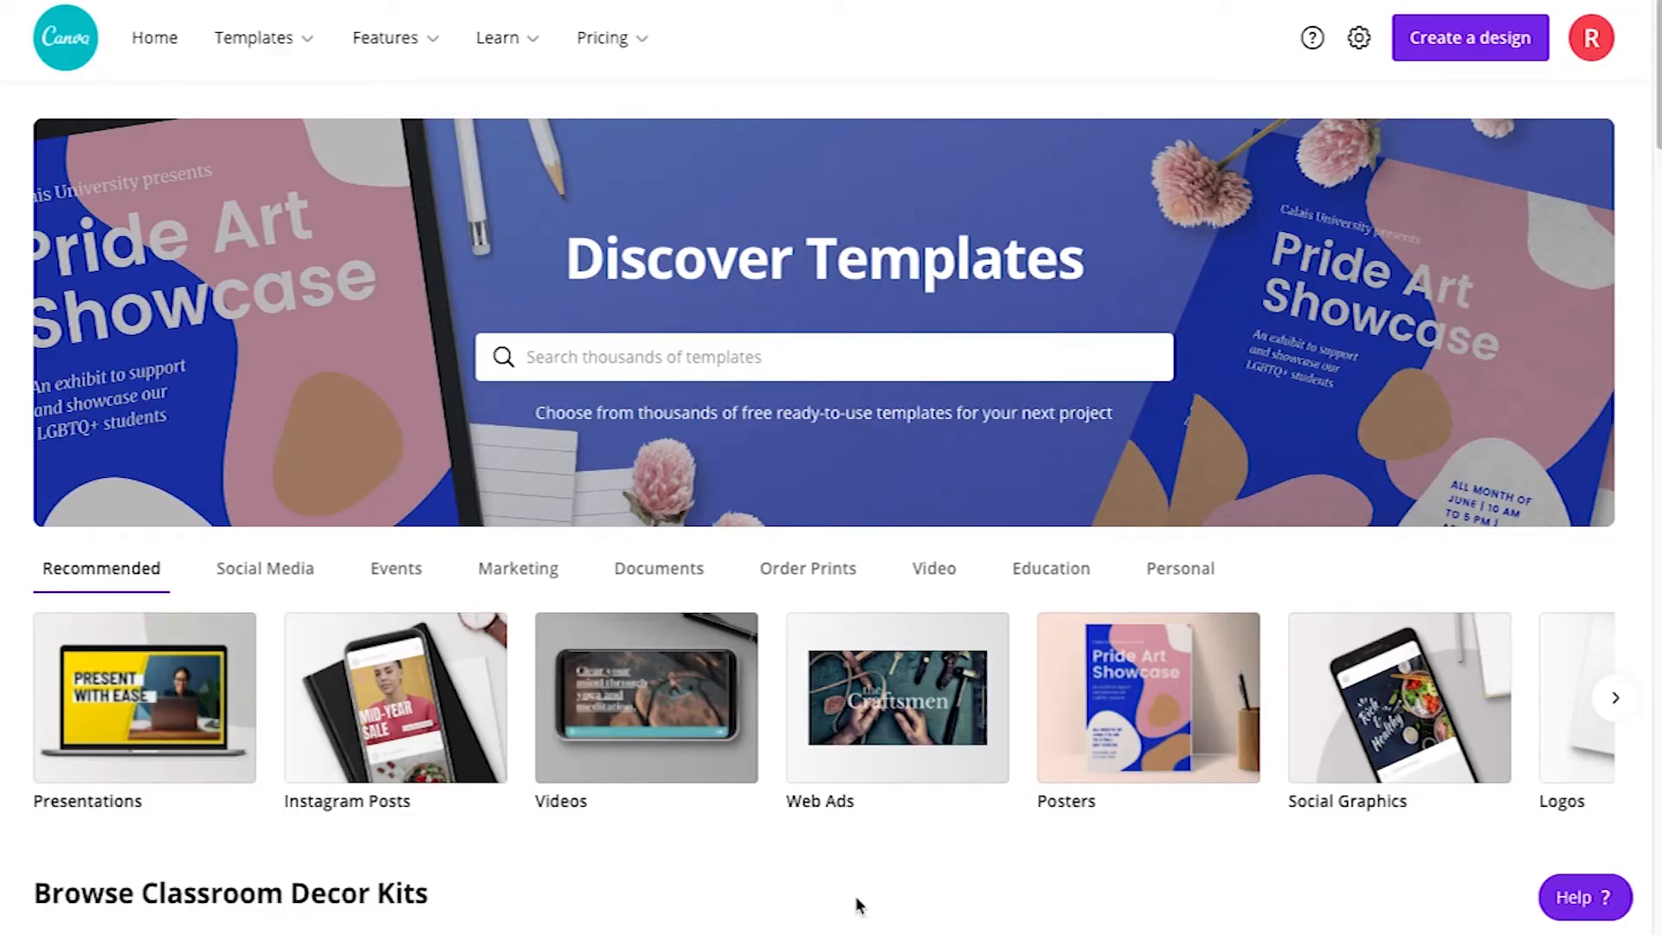
Create a new blank design with a custom size of 160 x 600 px.
{"action": "left_click", "coordinate": [1458, 61]}
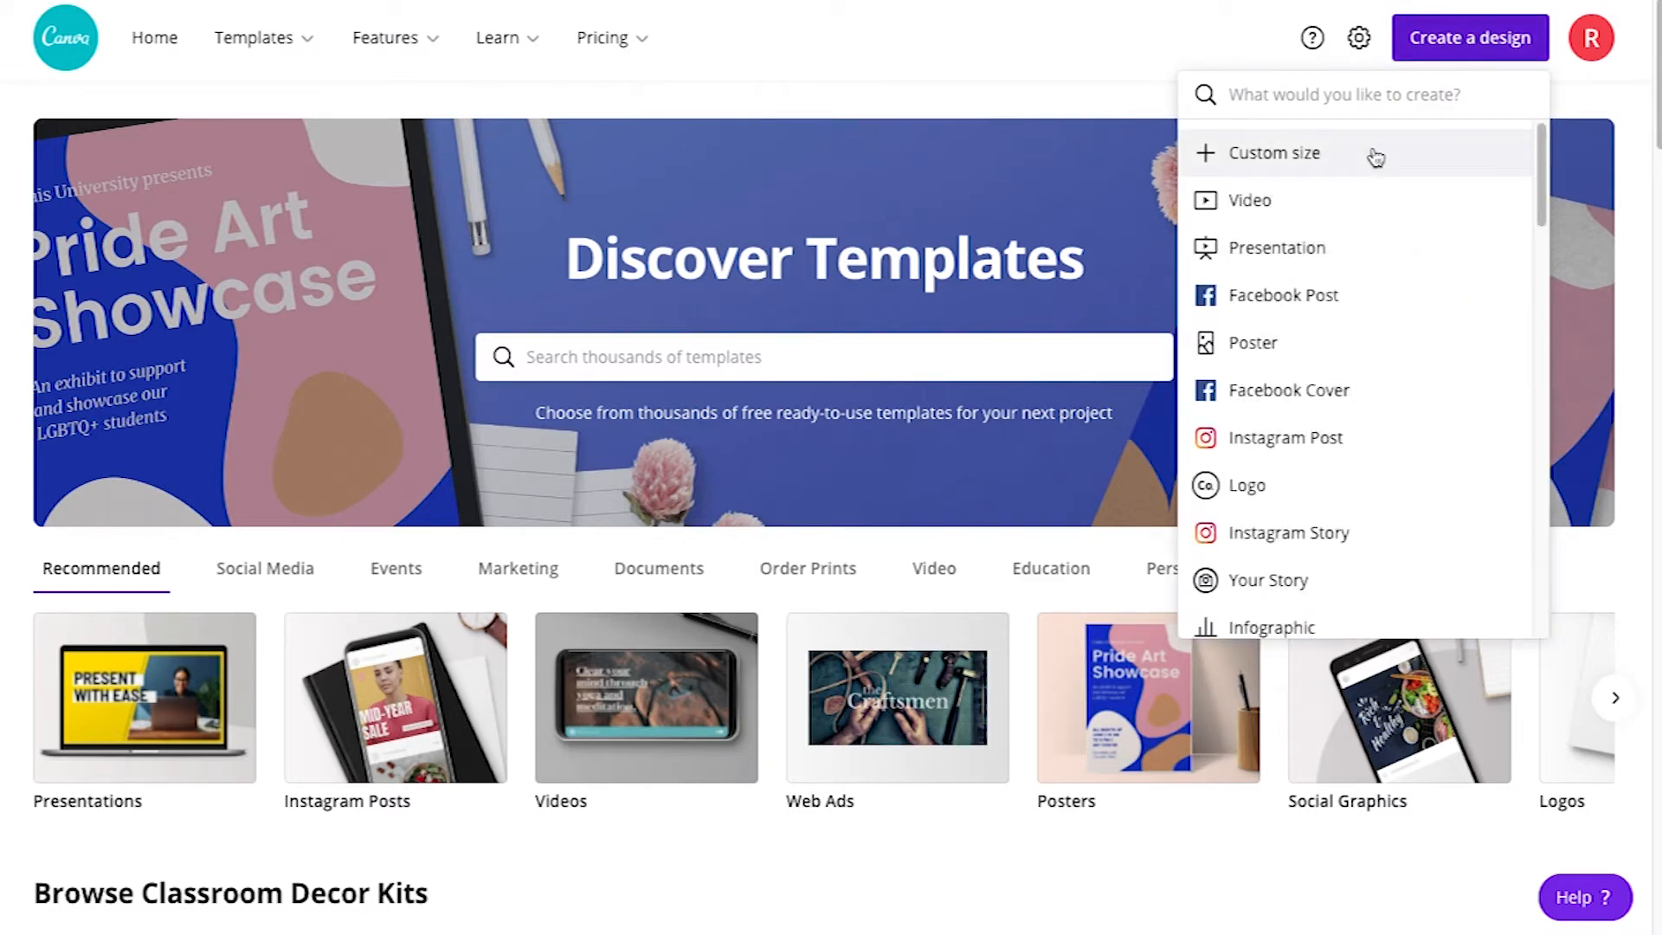
{"action": "left_click", "coordinate": [1376, 156]}
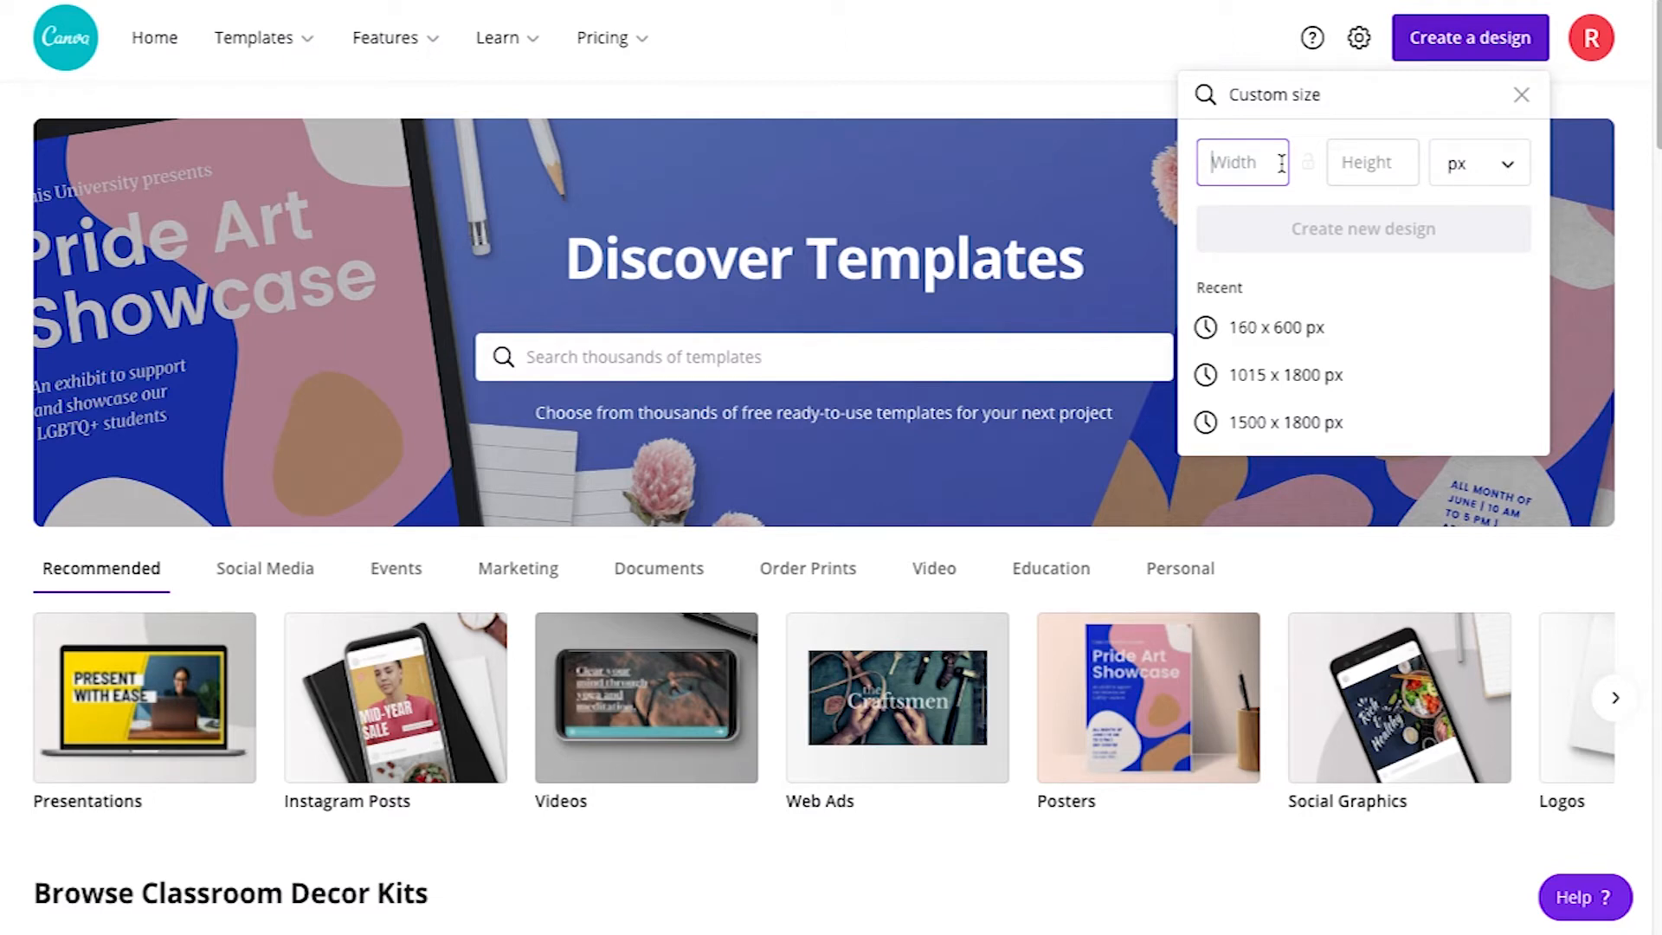
{"action": "type", "text": "1"}
{"action": "key", "text": "Tab"}
{"action": "type", "text": "600"}
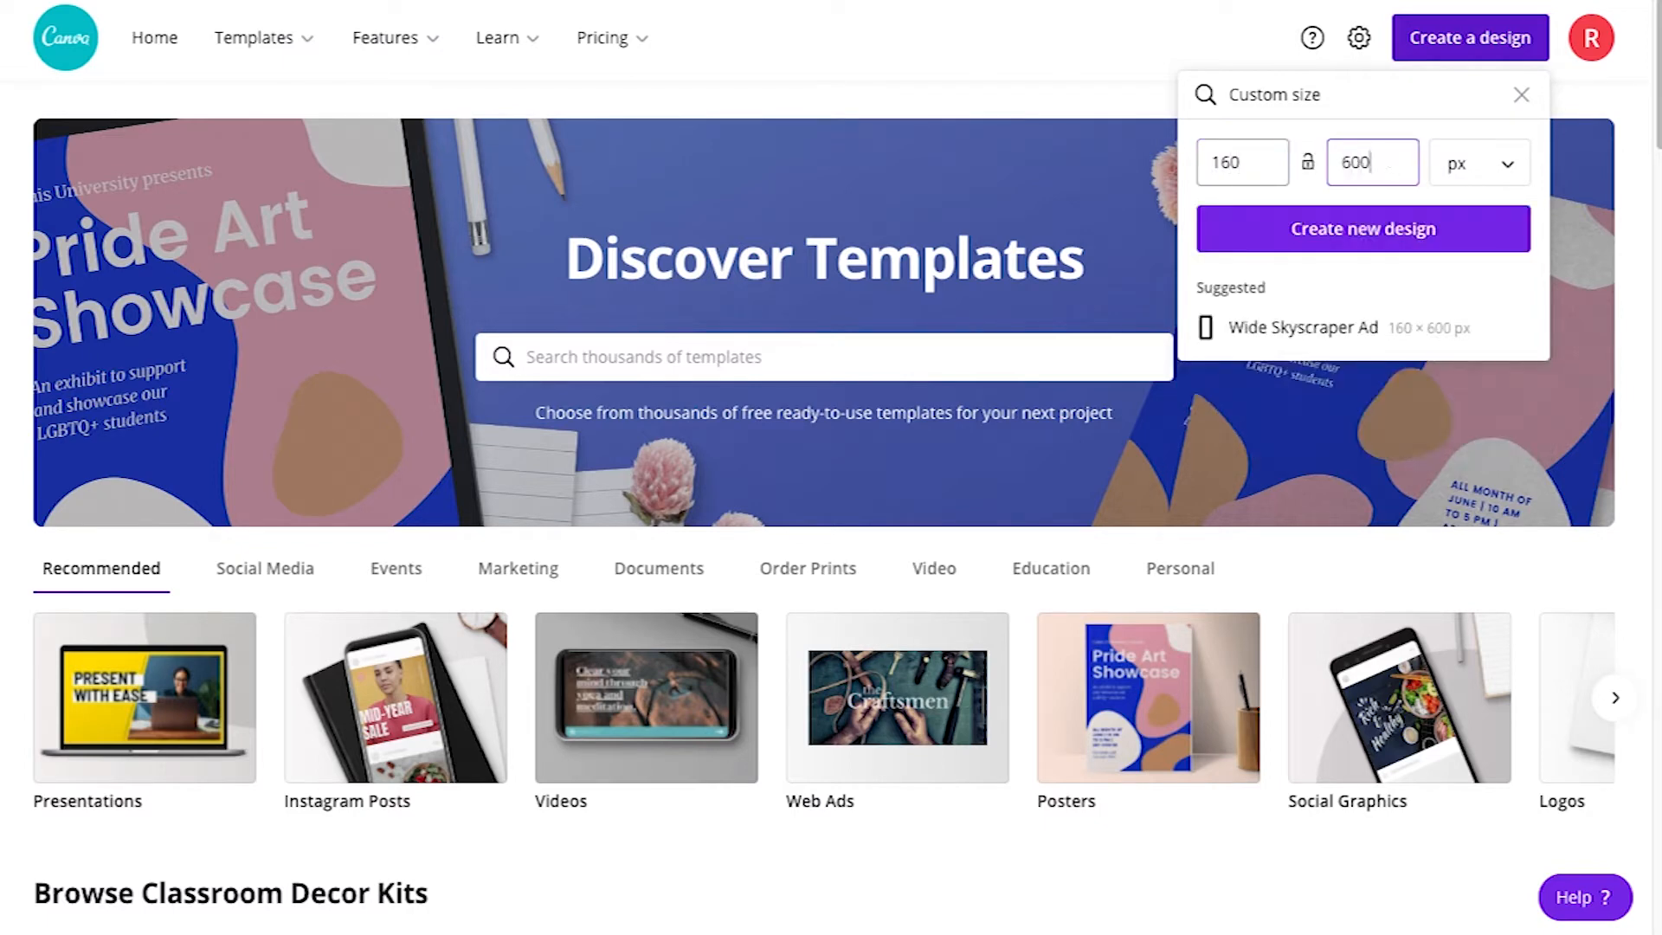
{"action": "left_click", "coordinate": [1381, 242]}
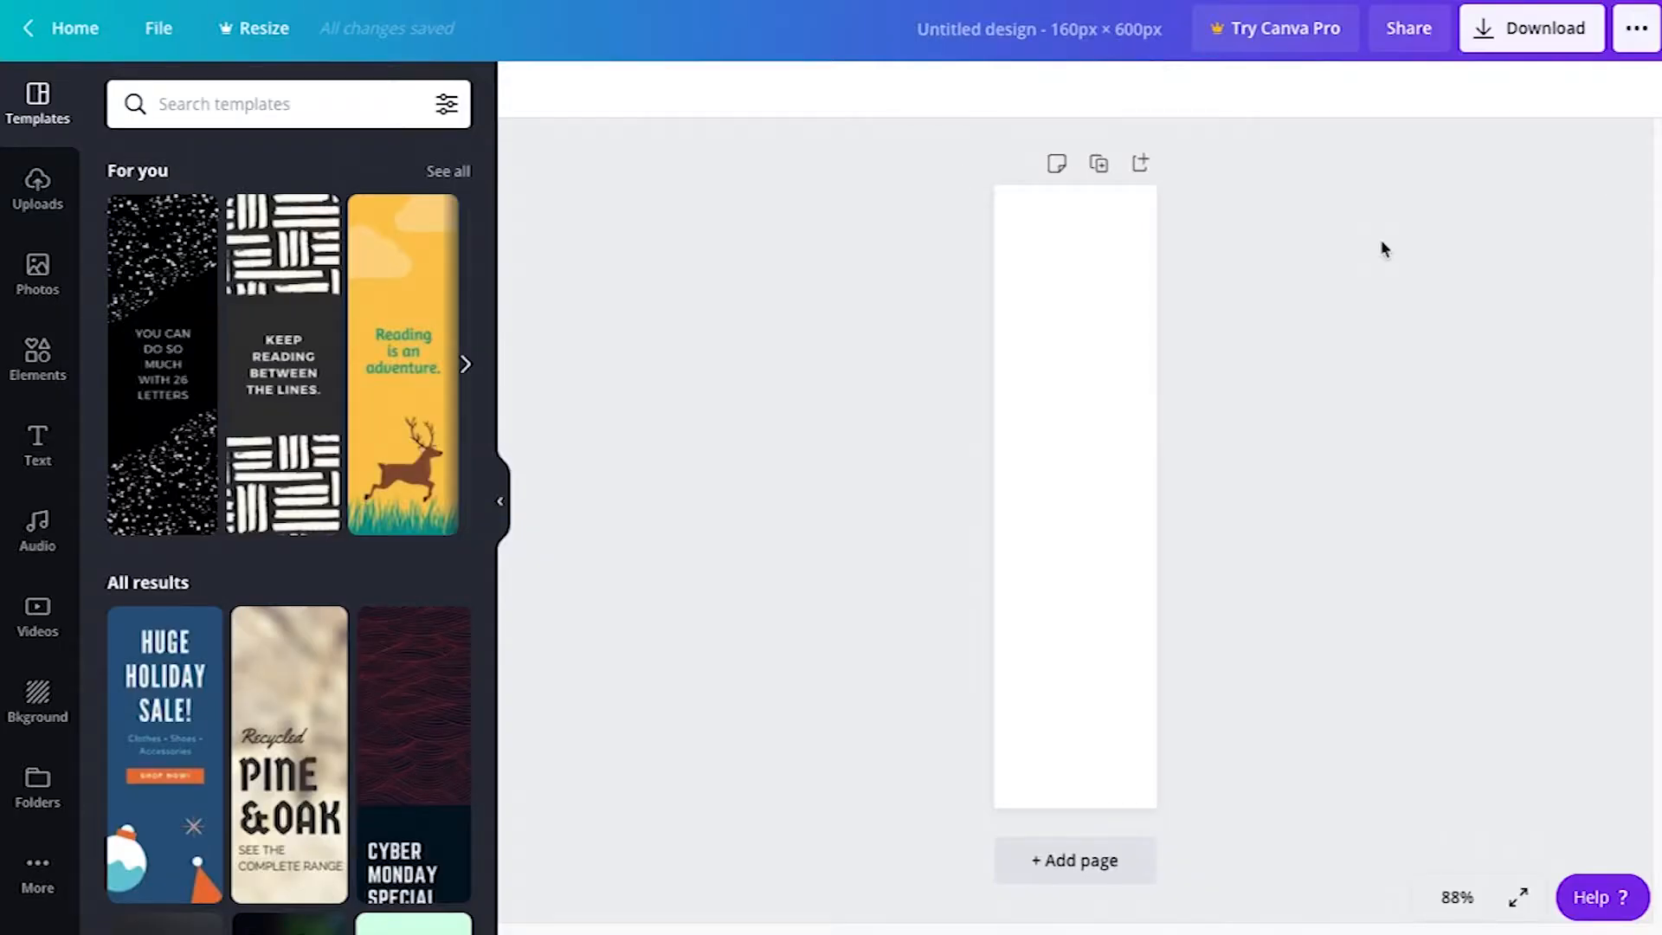
{"action": "scroll", "coordinate": [267, 385], "scroll_direction": "down", "scroll_amount": 5}
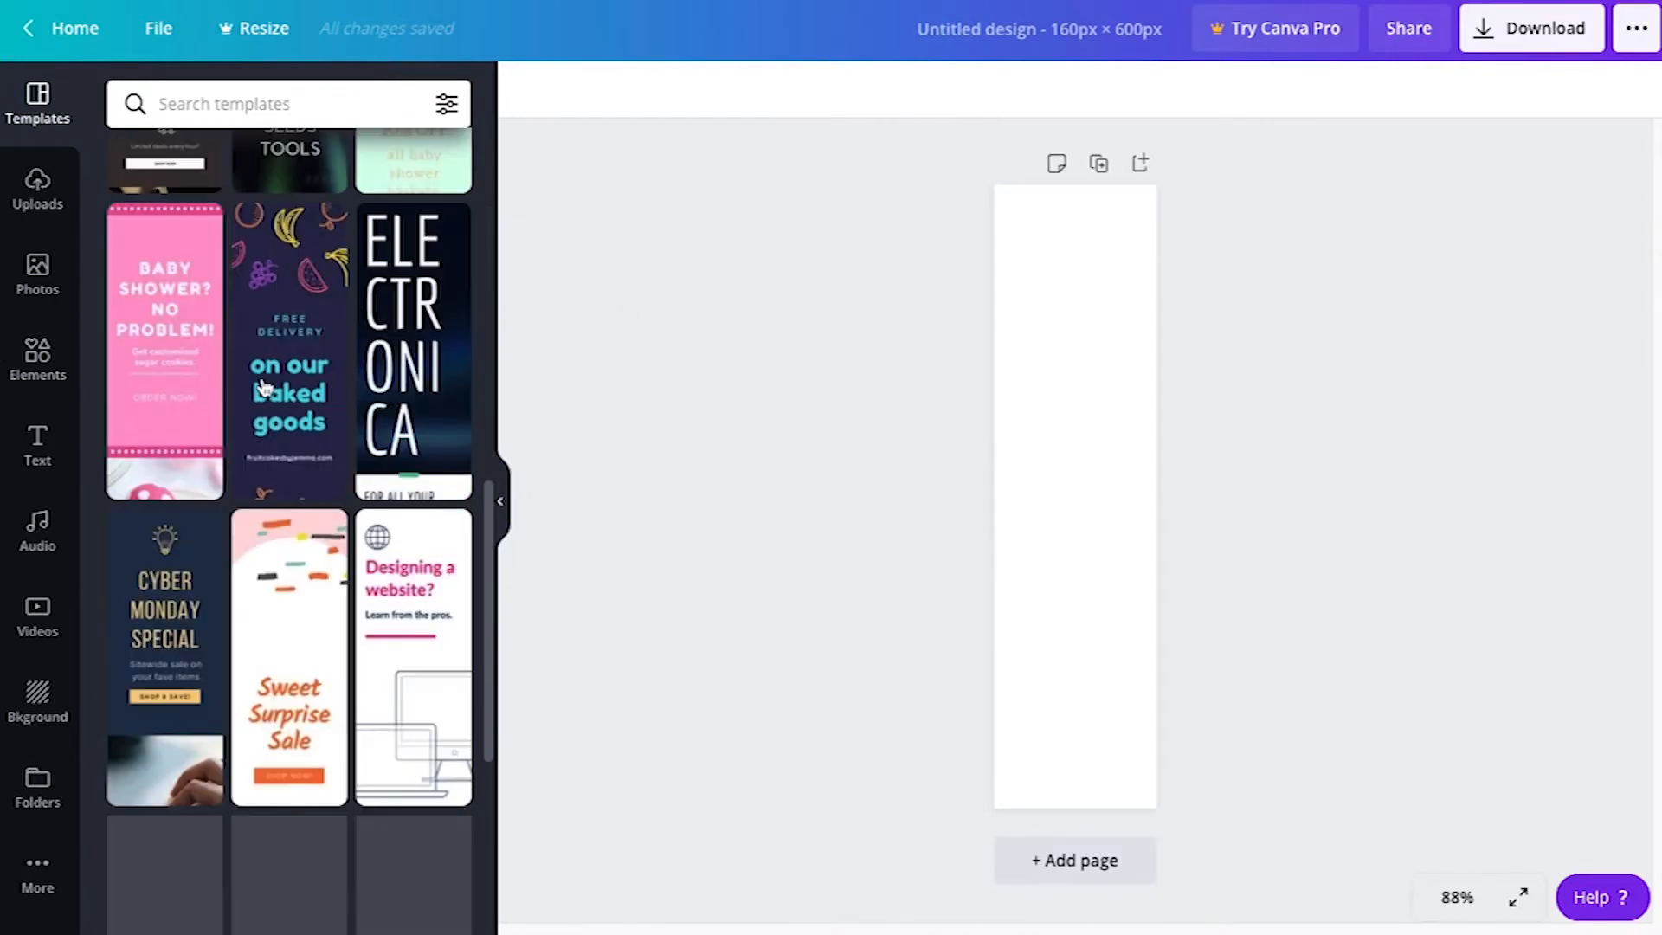
{"action": "scroll", "coordinate": [290, 441], "scroll_direction": "down", "scroll_amount": 5}
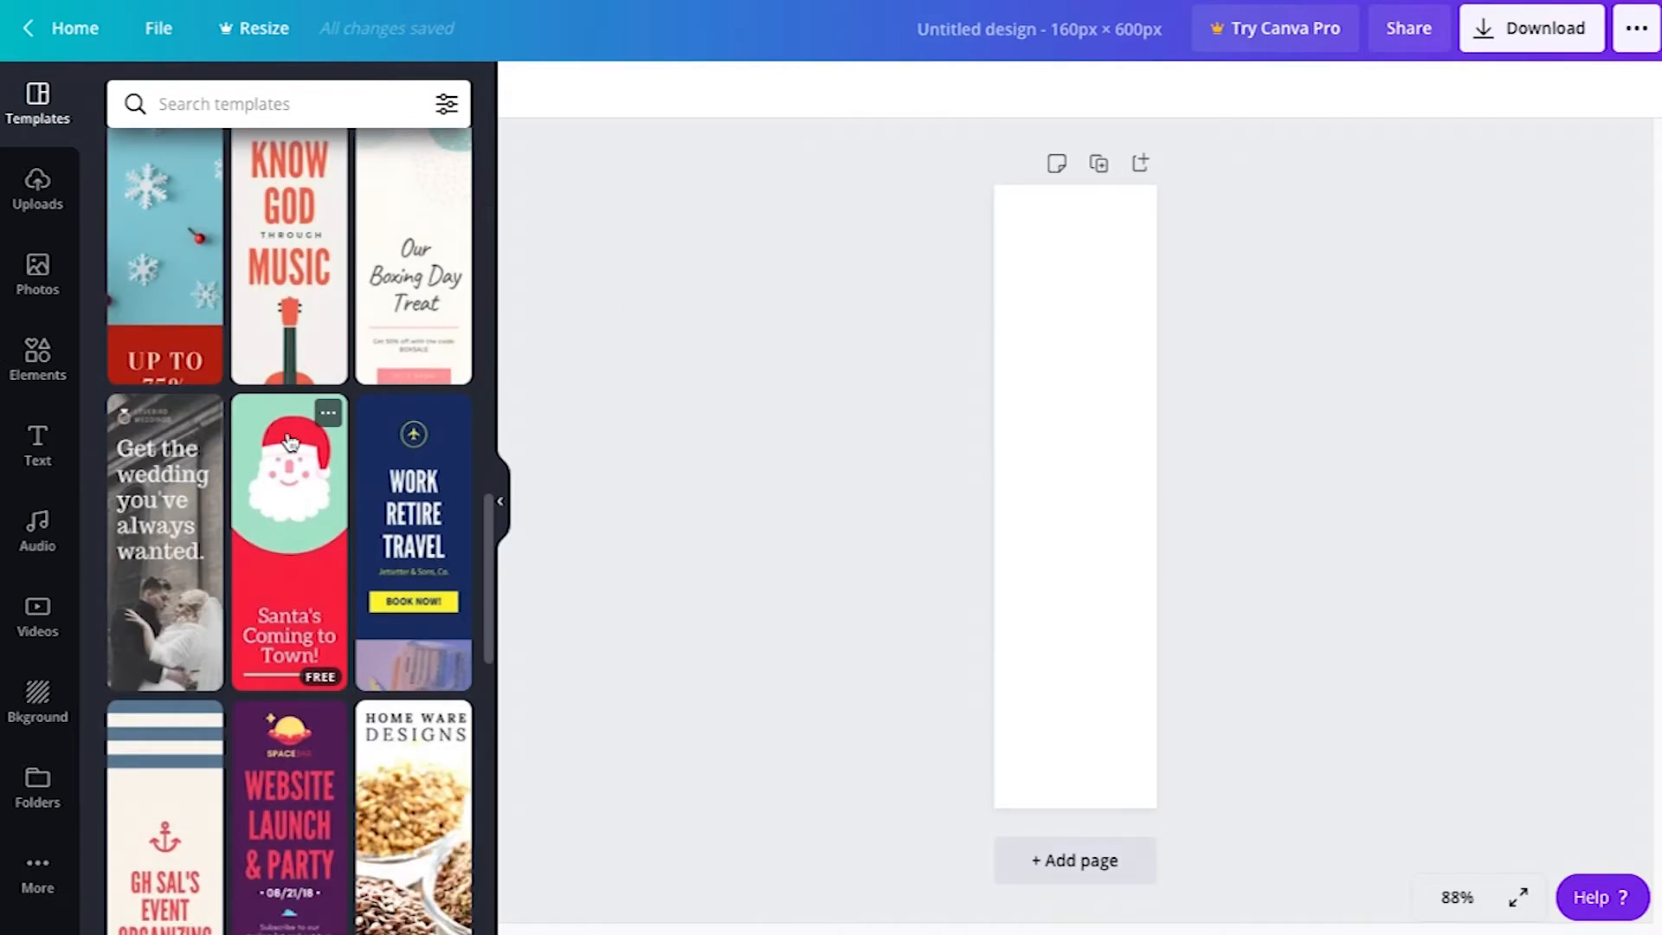
{"action": "scroll", "coordinate": [289, 442], "scroll_direction": "down", "scroll_amount": 4}
{"action": "scroll", "coordinate": [290, 441], "scroll_direction": "down", "scroll_amount": 4}
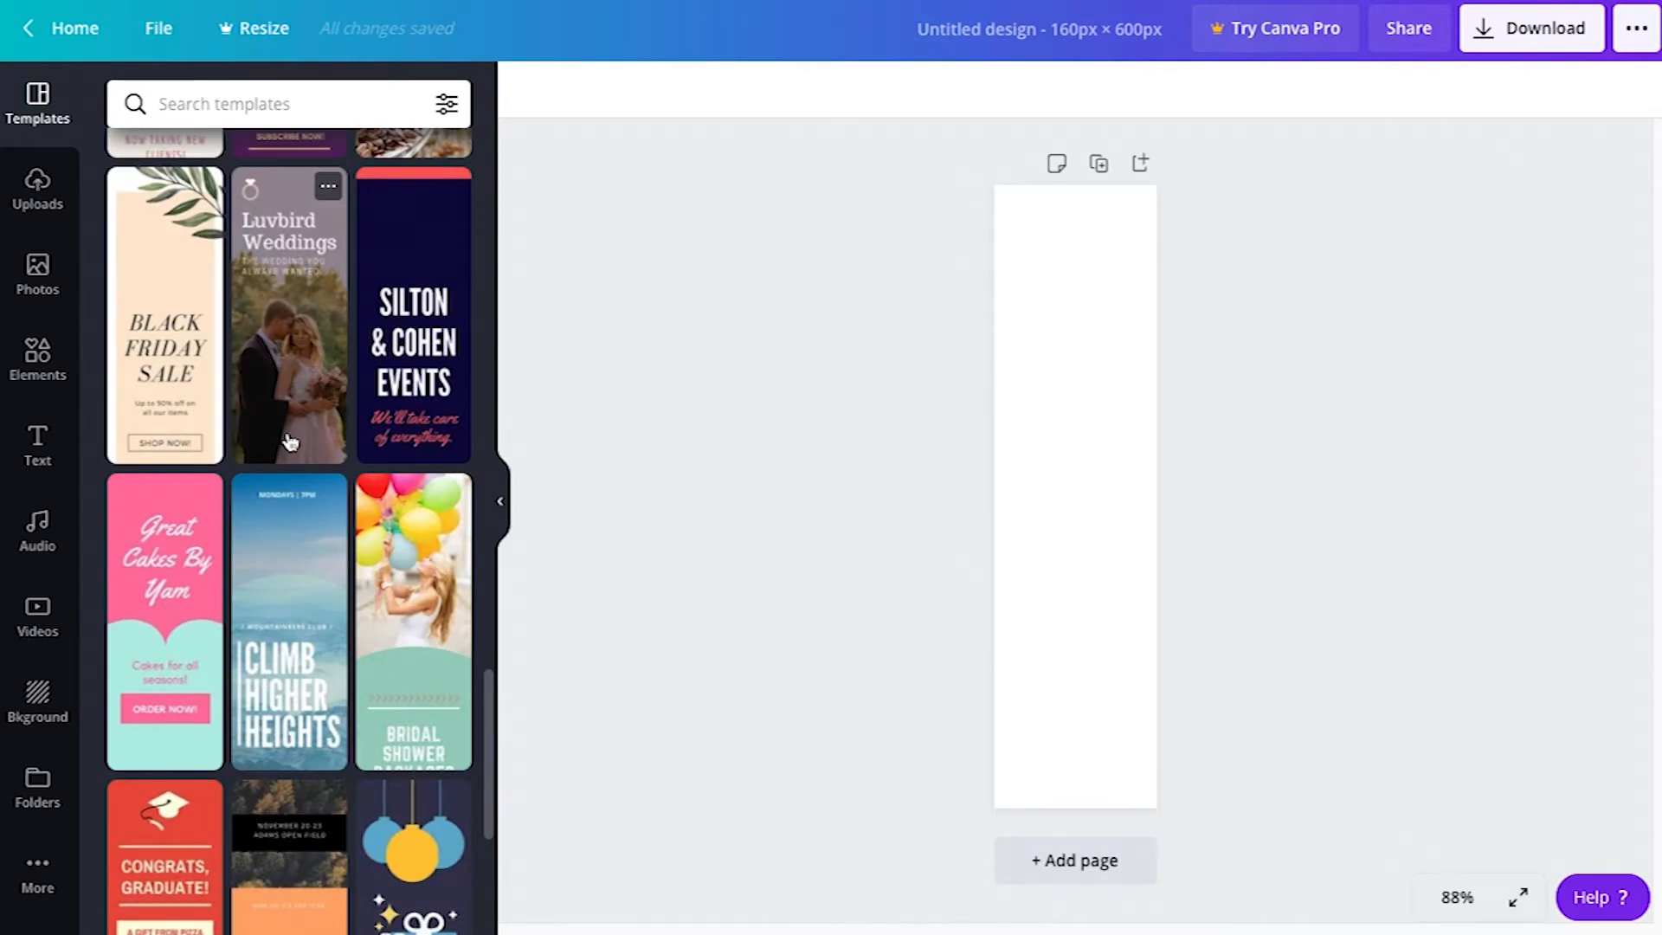
Set the blank page's background to the purple colour #9163CF.
{"action": "left_click", "coordinate": [1104, 409]}
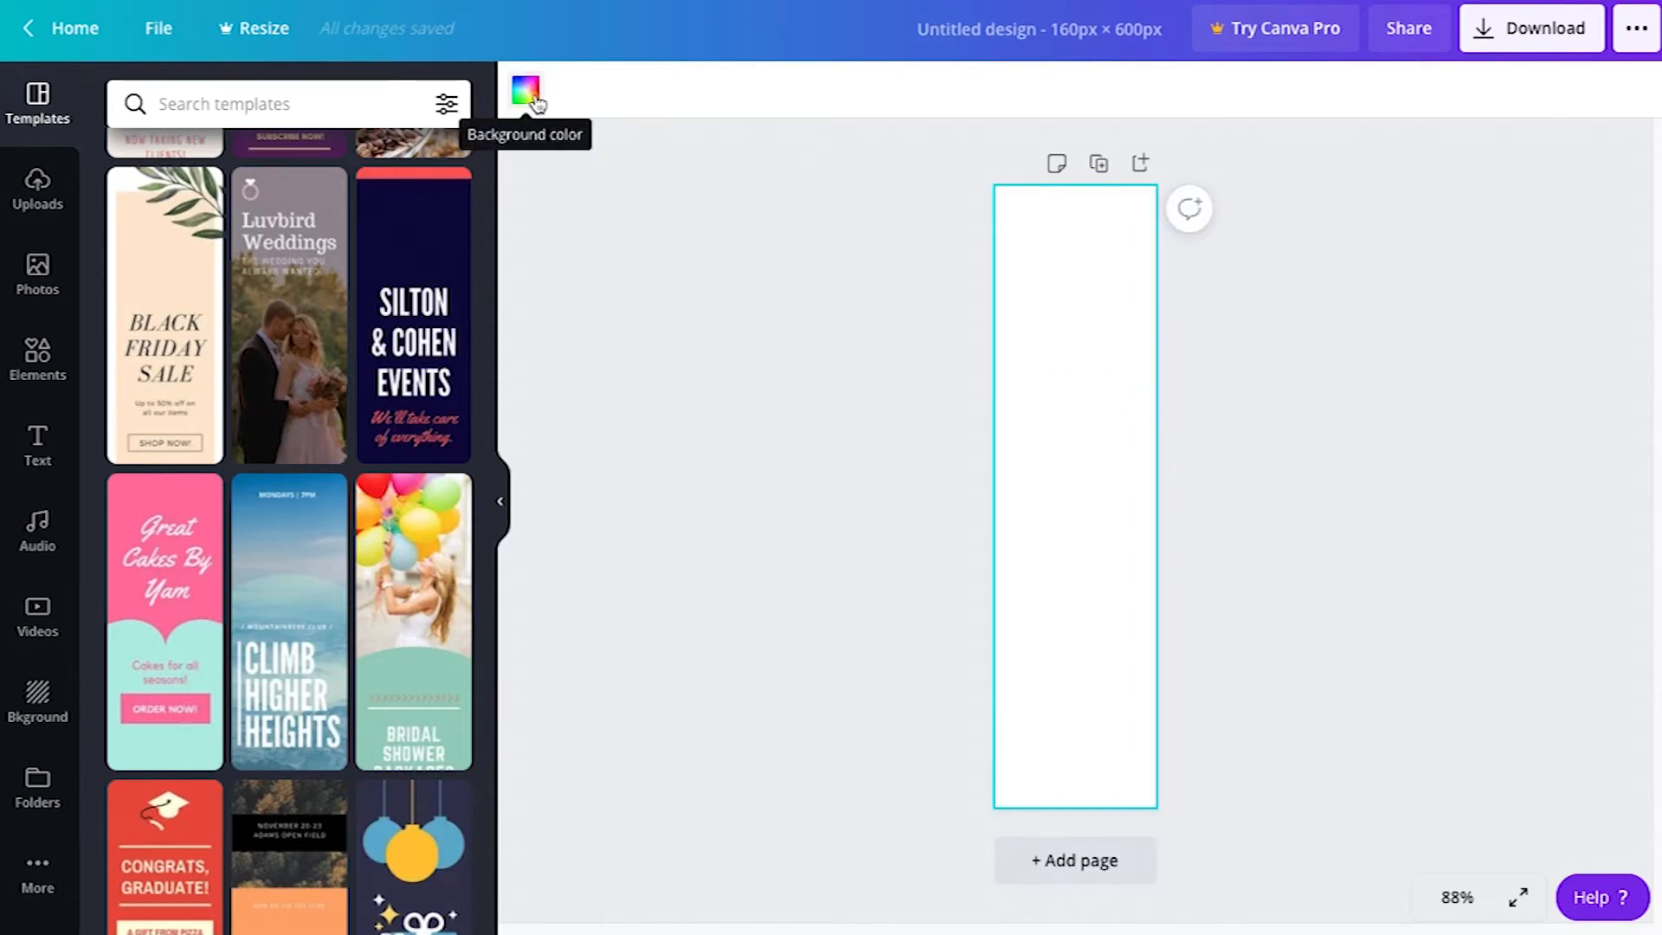
{"action": "left_click", "coordinate": [525, 90]}
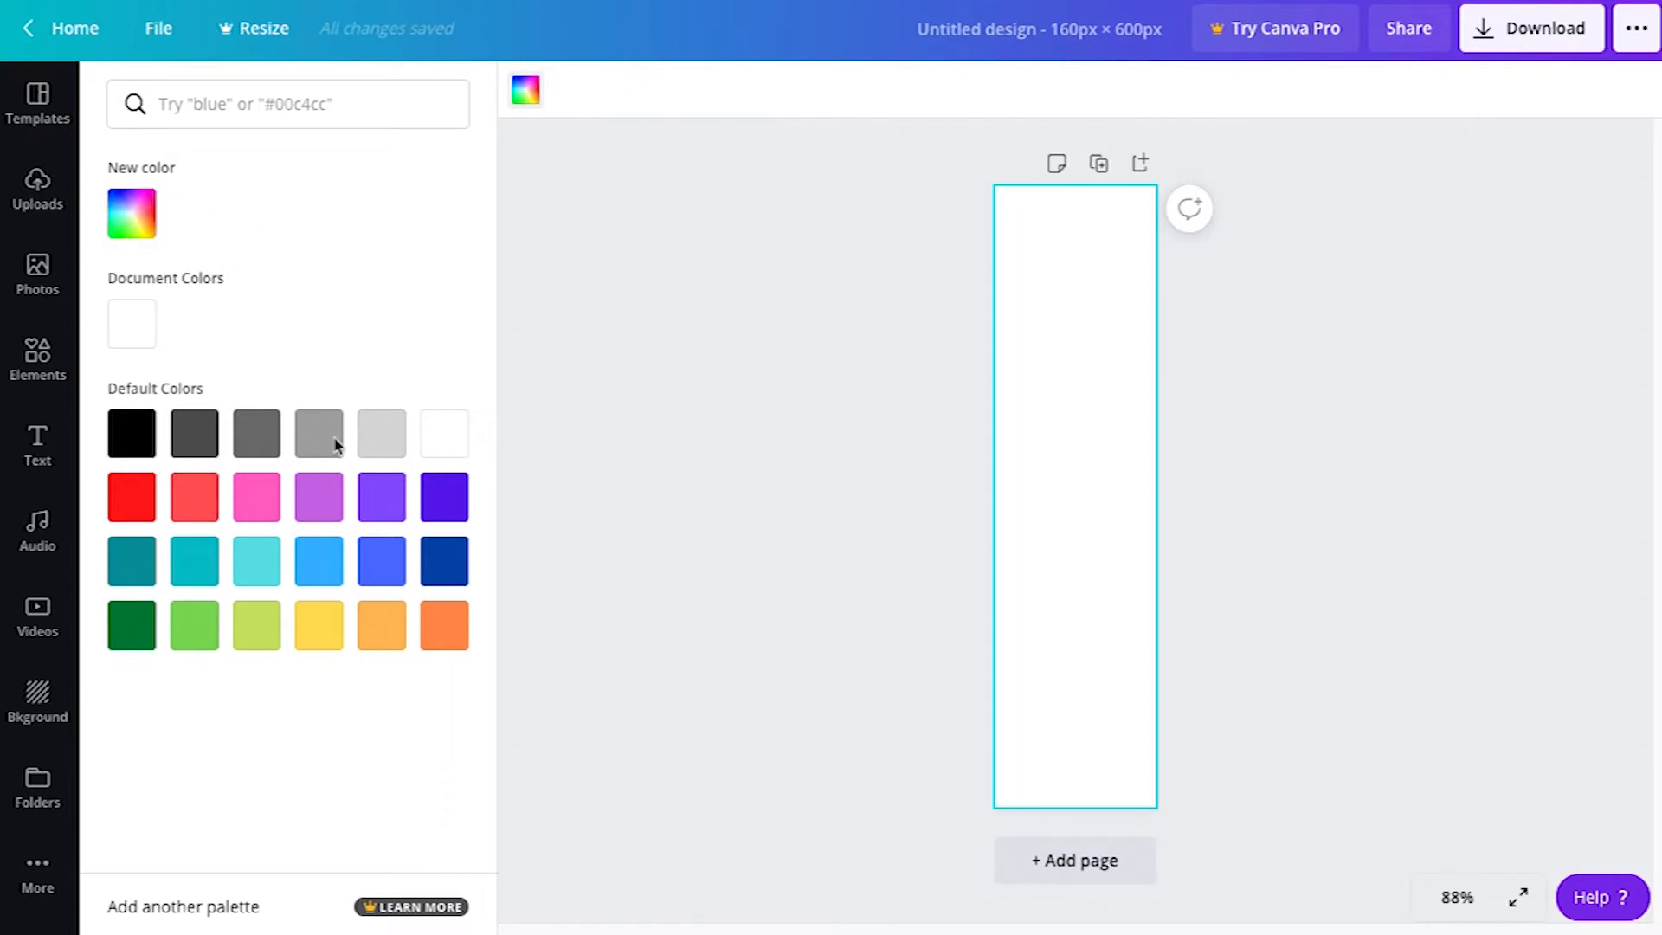
{"action": "left_click", "coordinate": [153, 232]}
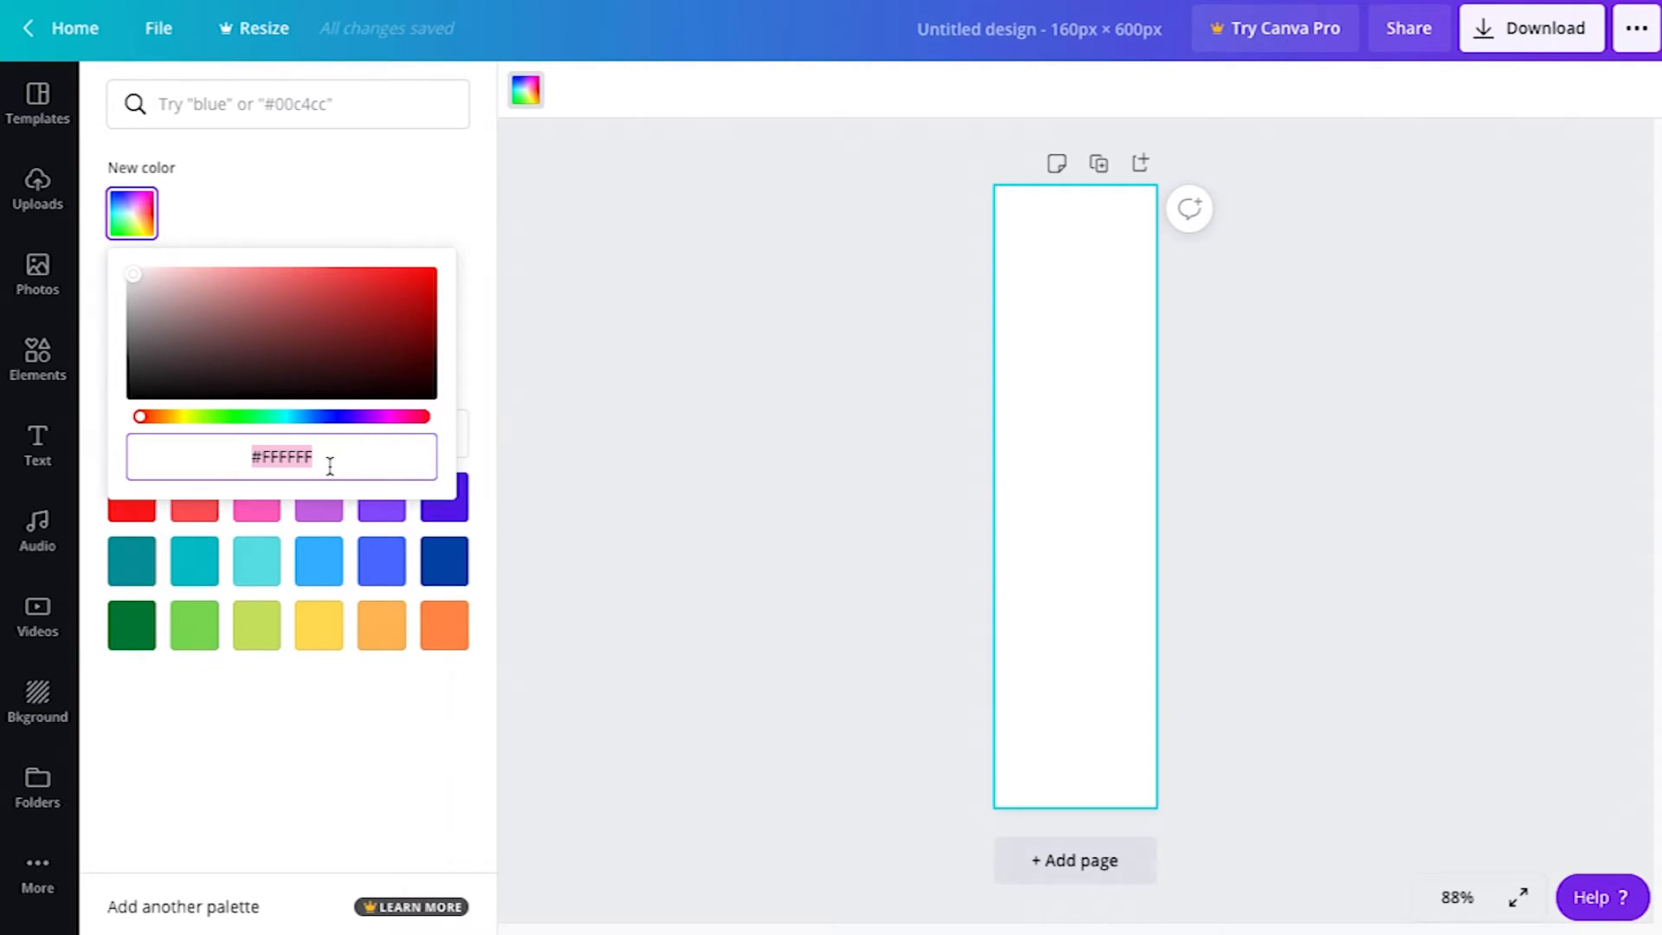
{"action": "type", "text": "#9163CF"}
{"action": "left_click", "coordinate": [613, 460]}
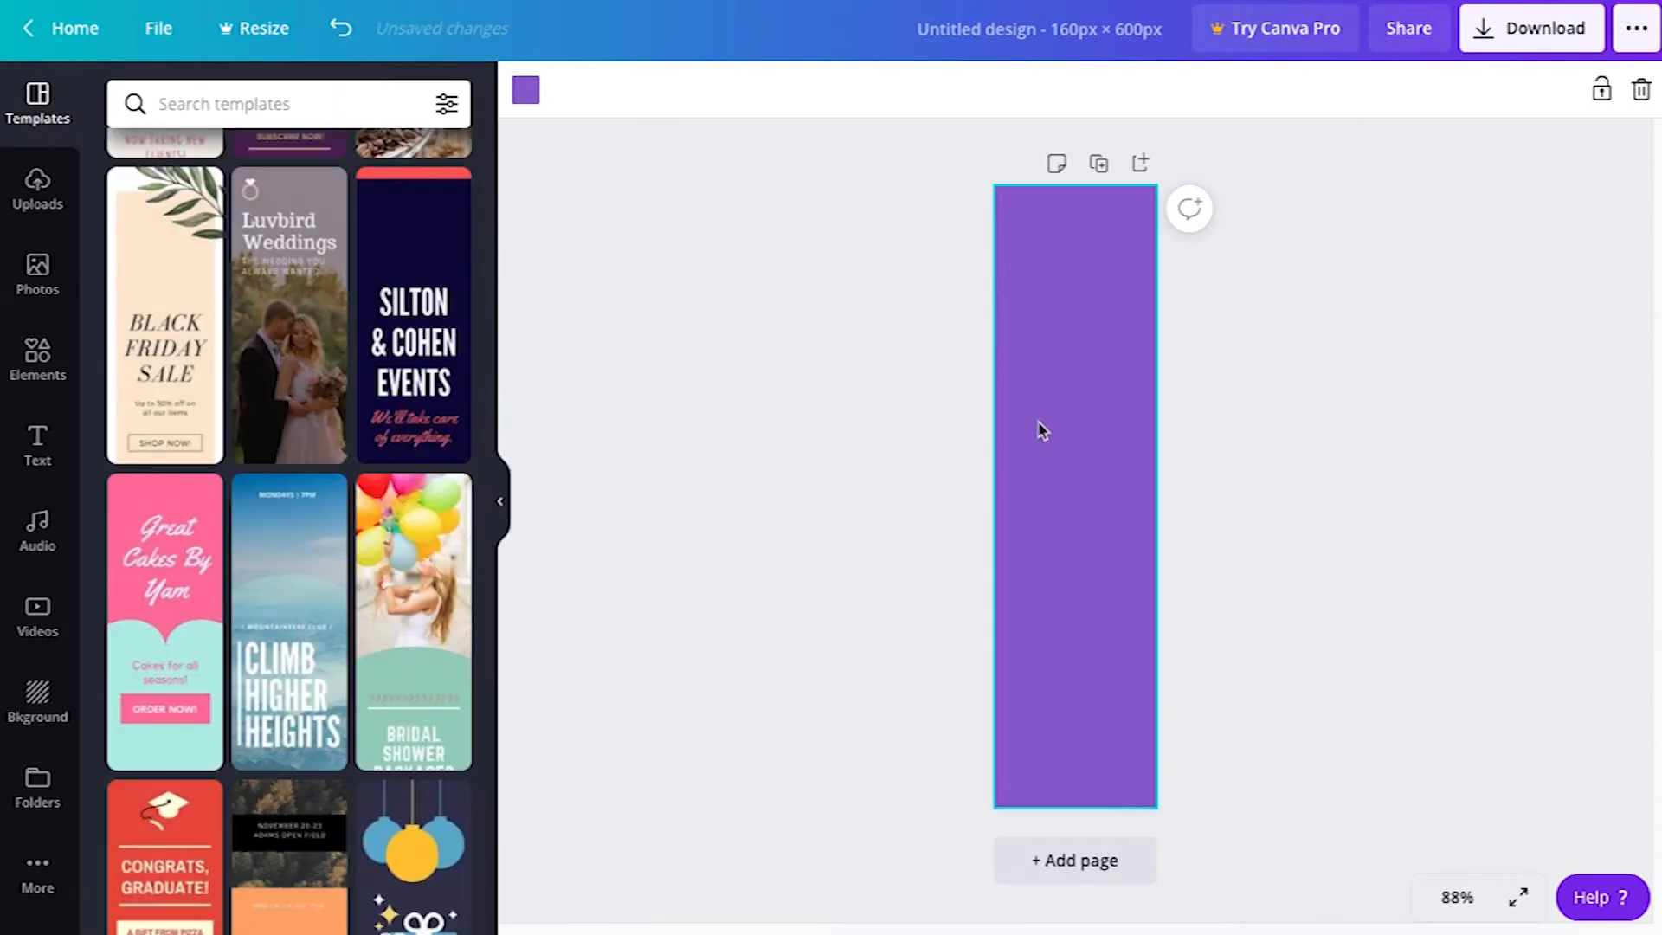
{"action": "left_click", "coordinate": [833, 339]}
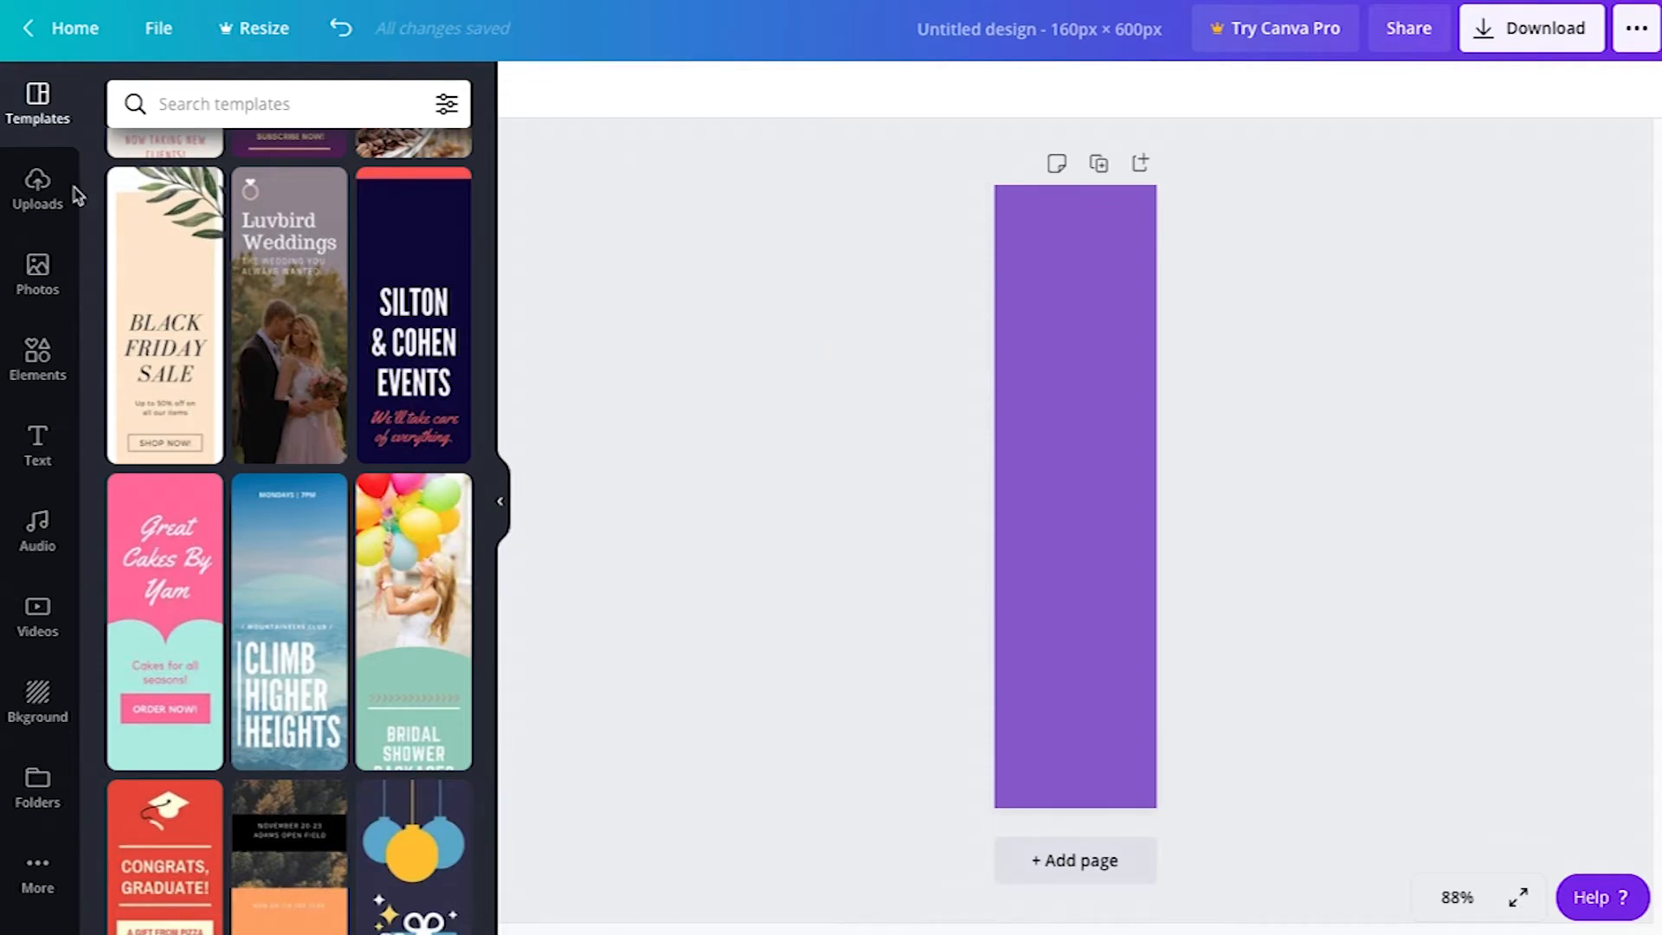
Open the uploaded images and look at the option for uploading media from the device.
{"action": "left_click", "coordinate": [26, 187]}
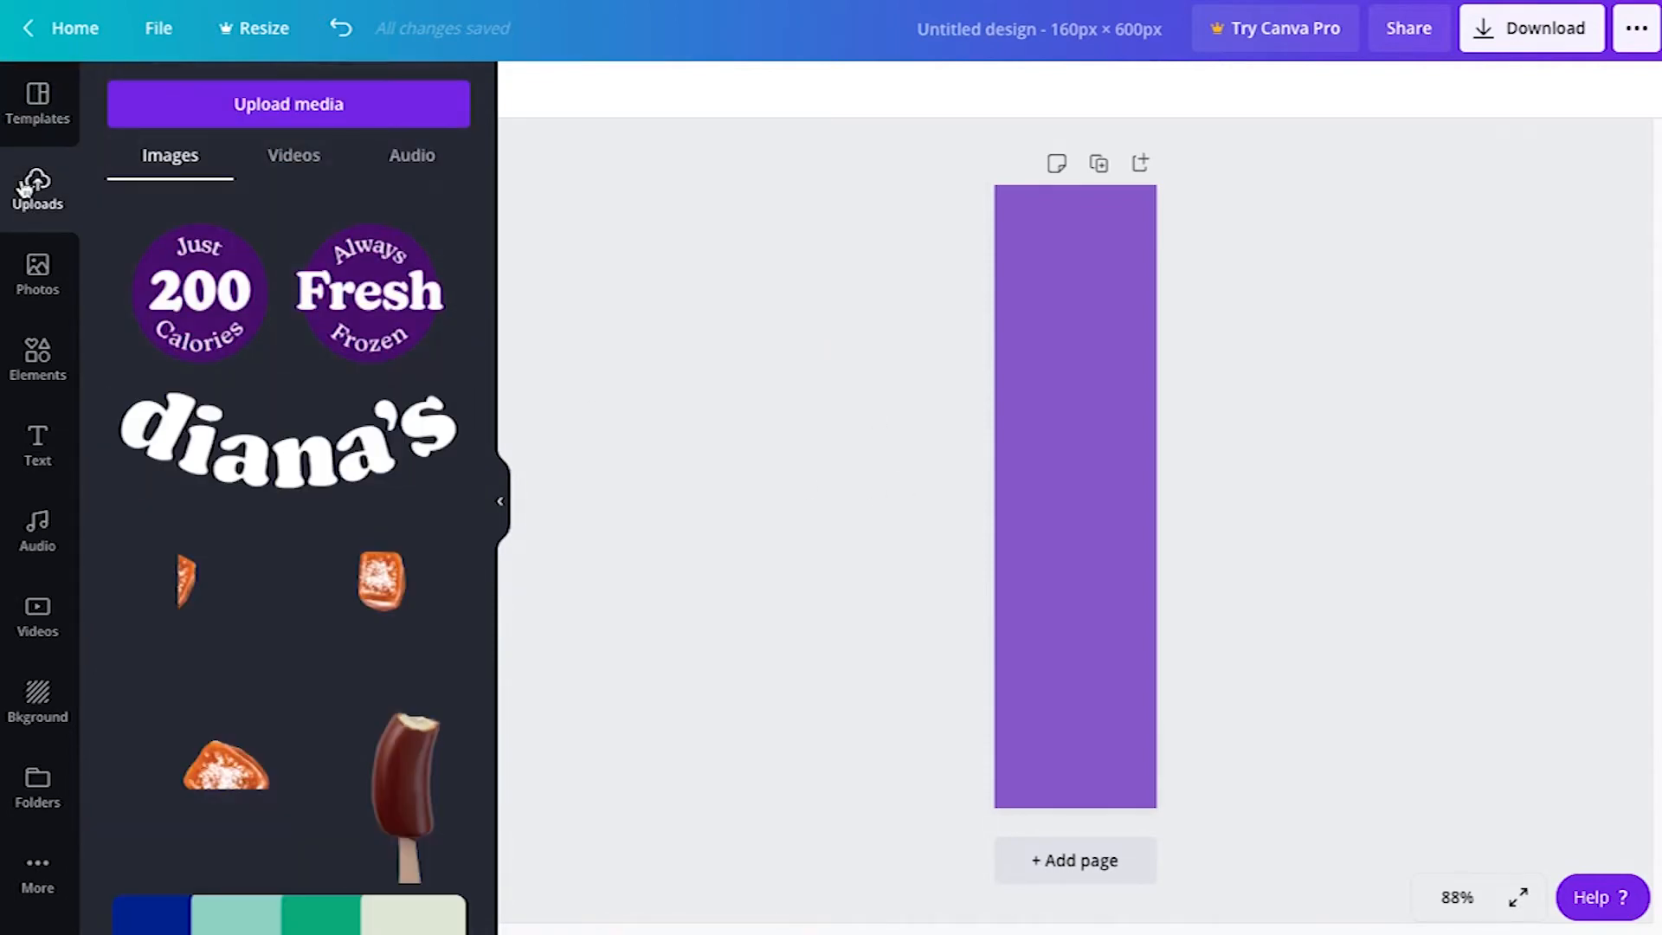
{"action": "left_click", "coordinate": [307, 119]}
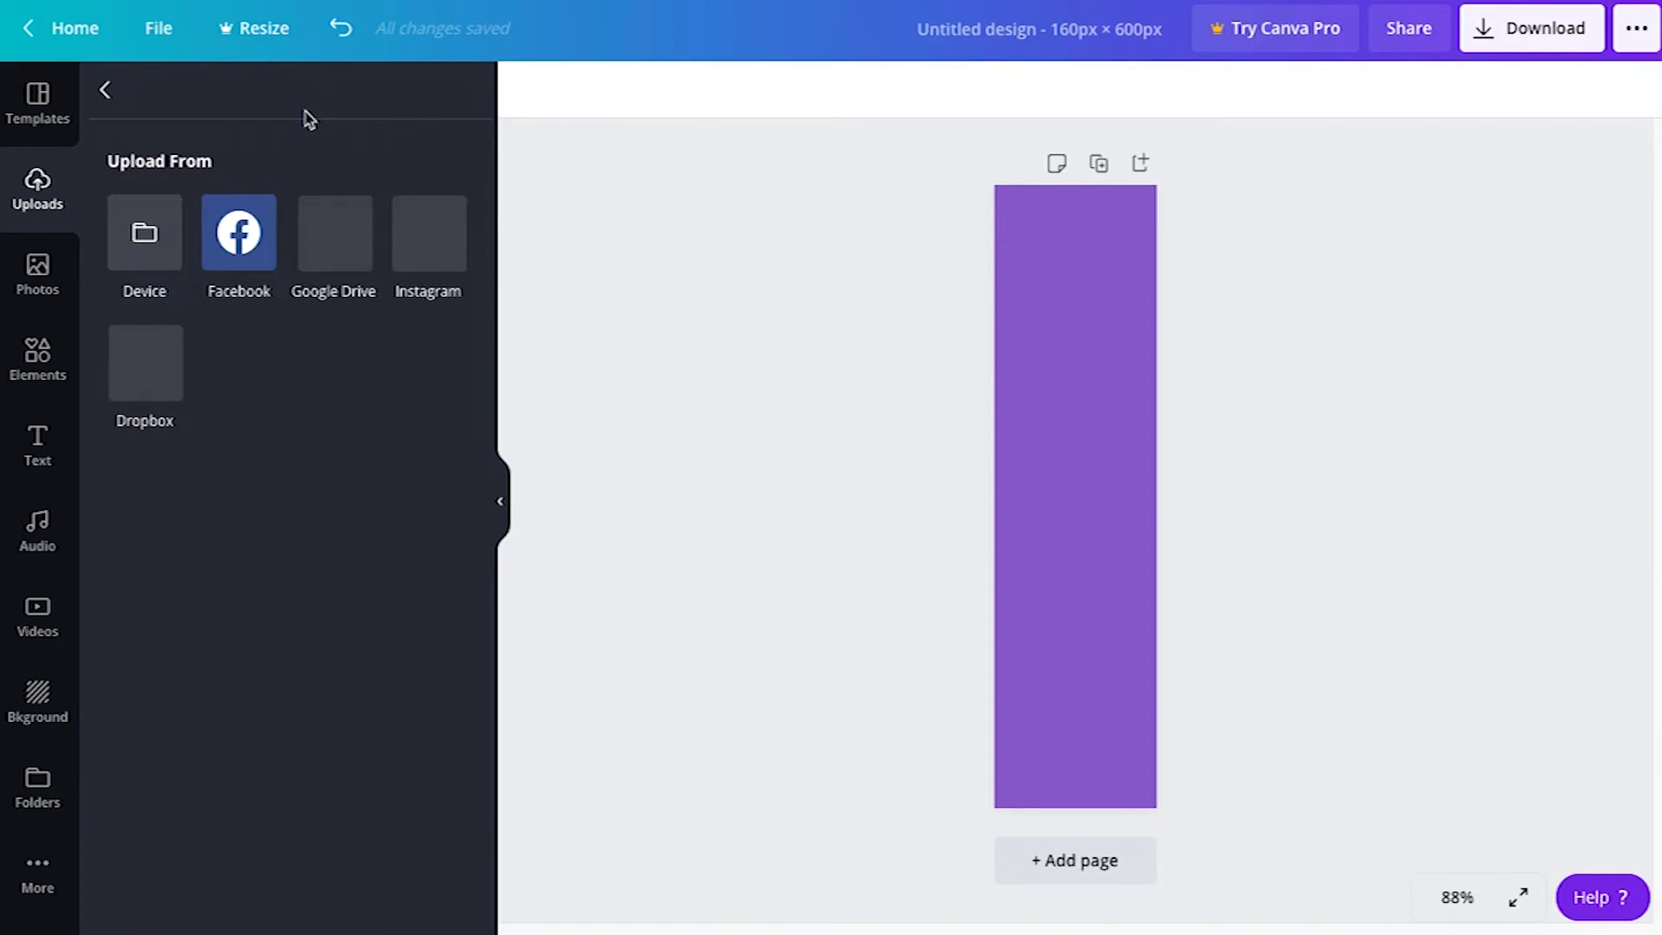
{"action": "left_click", "coordinate": [169, 222]}
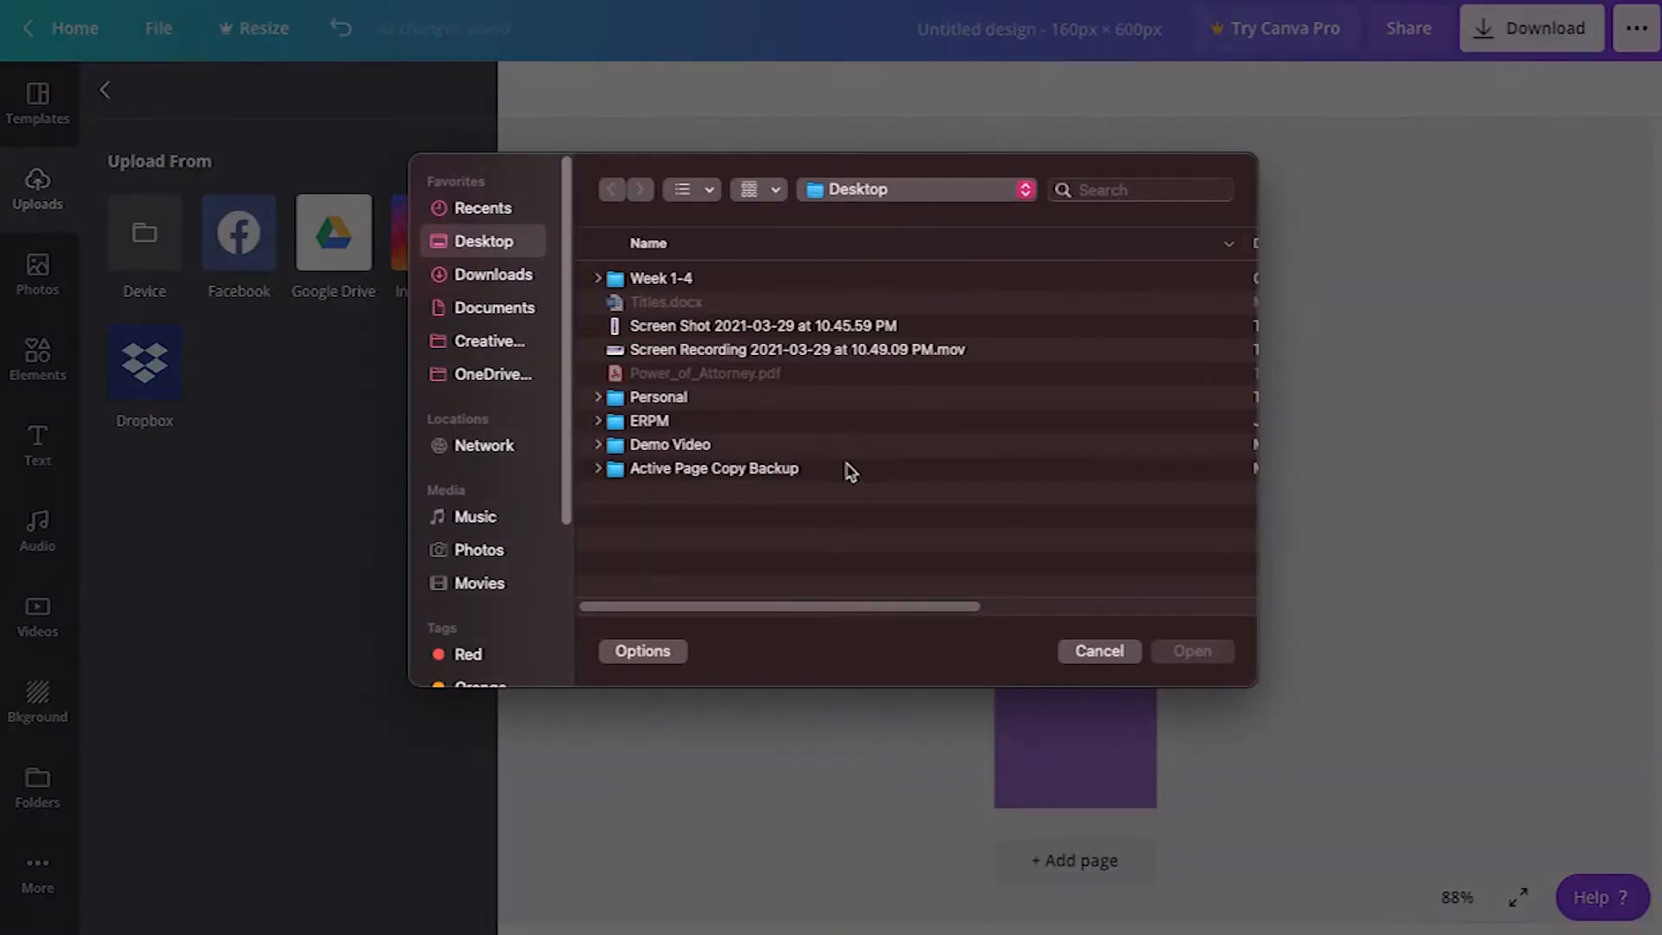
{"action": "left_click", "coordinate": [1100, 657]}
{"action": "left_click", "coordinate": [110, 93]}
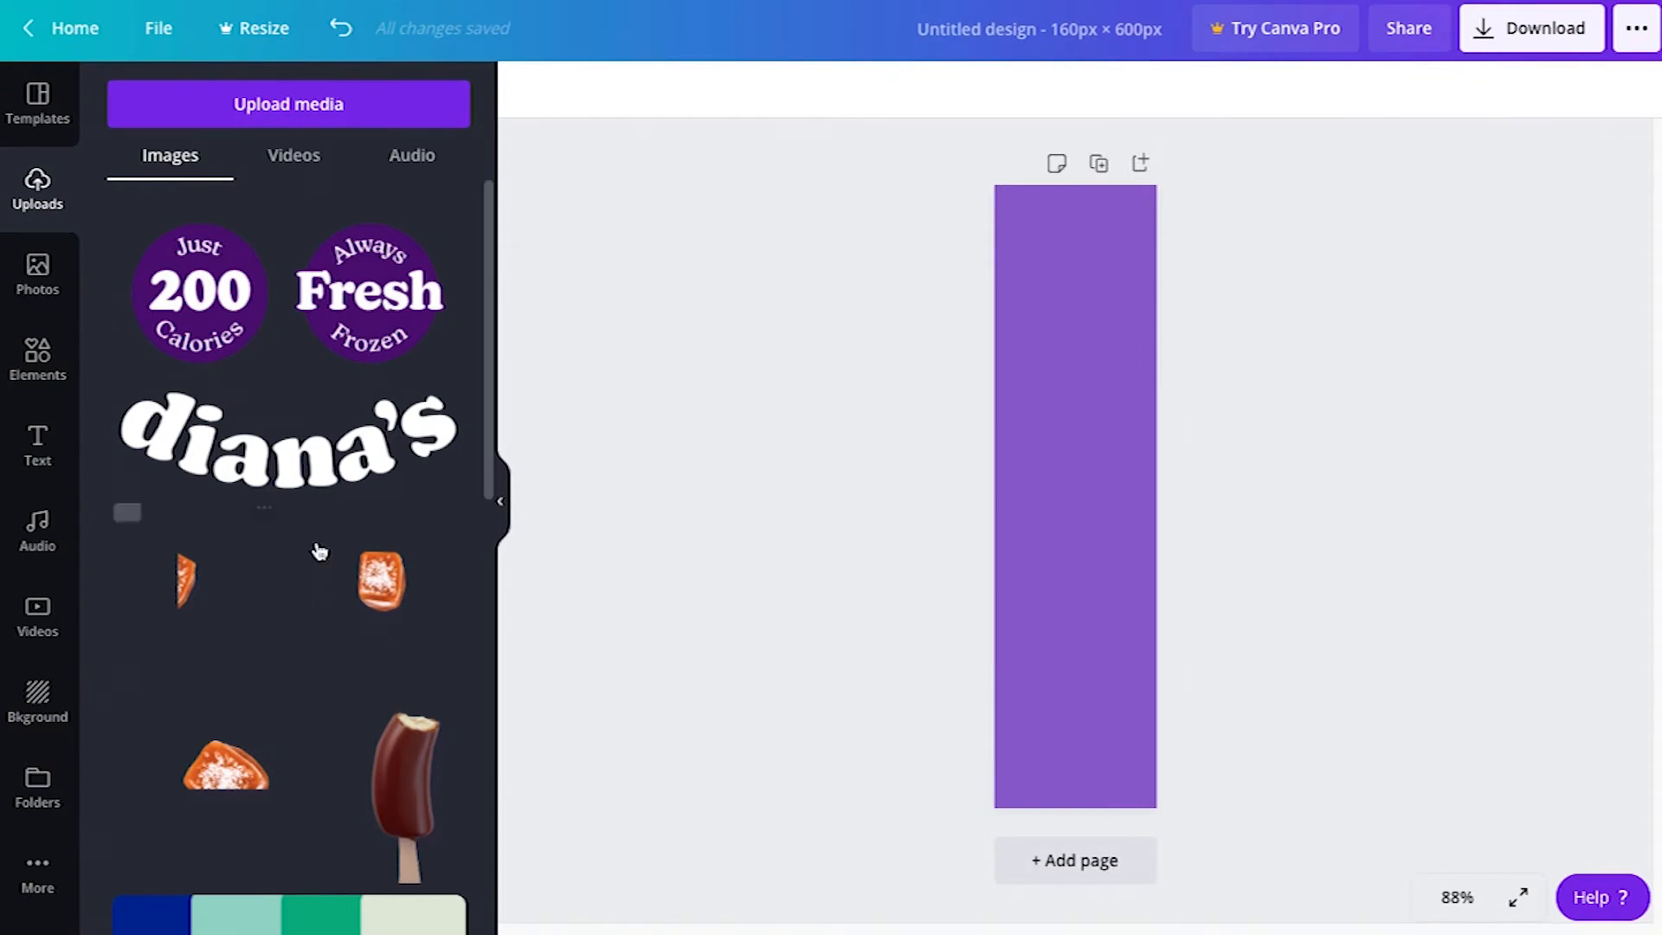
Add the uploaded diana's logo, enlarge it to nearly the banner's width and place it centred slightly below the upper edge.
{"action": "left_click", "coordinate": [338, 472]}
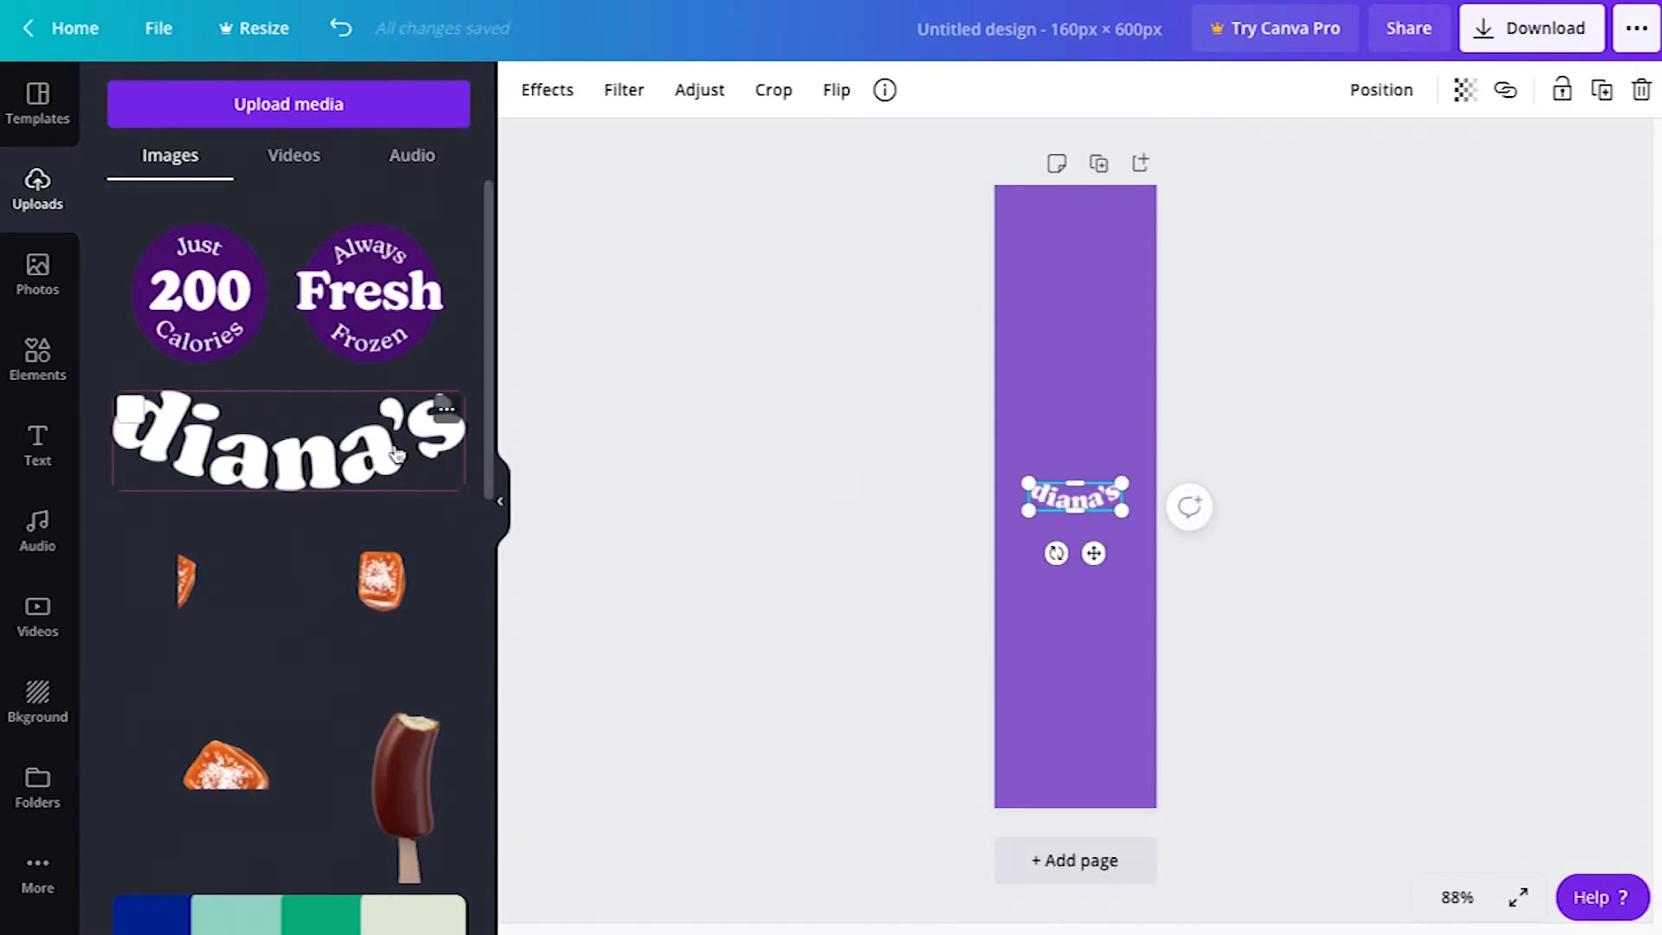
{"action": "left_click_drag", "start_coordinate": [1082, 507], "coordinate": [1077, 217]}
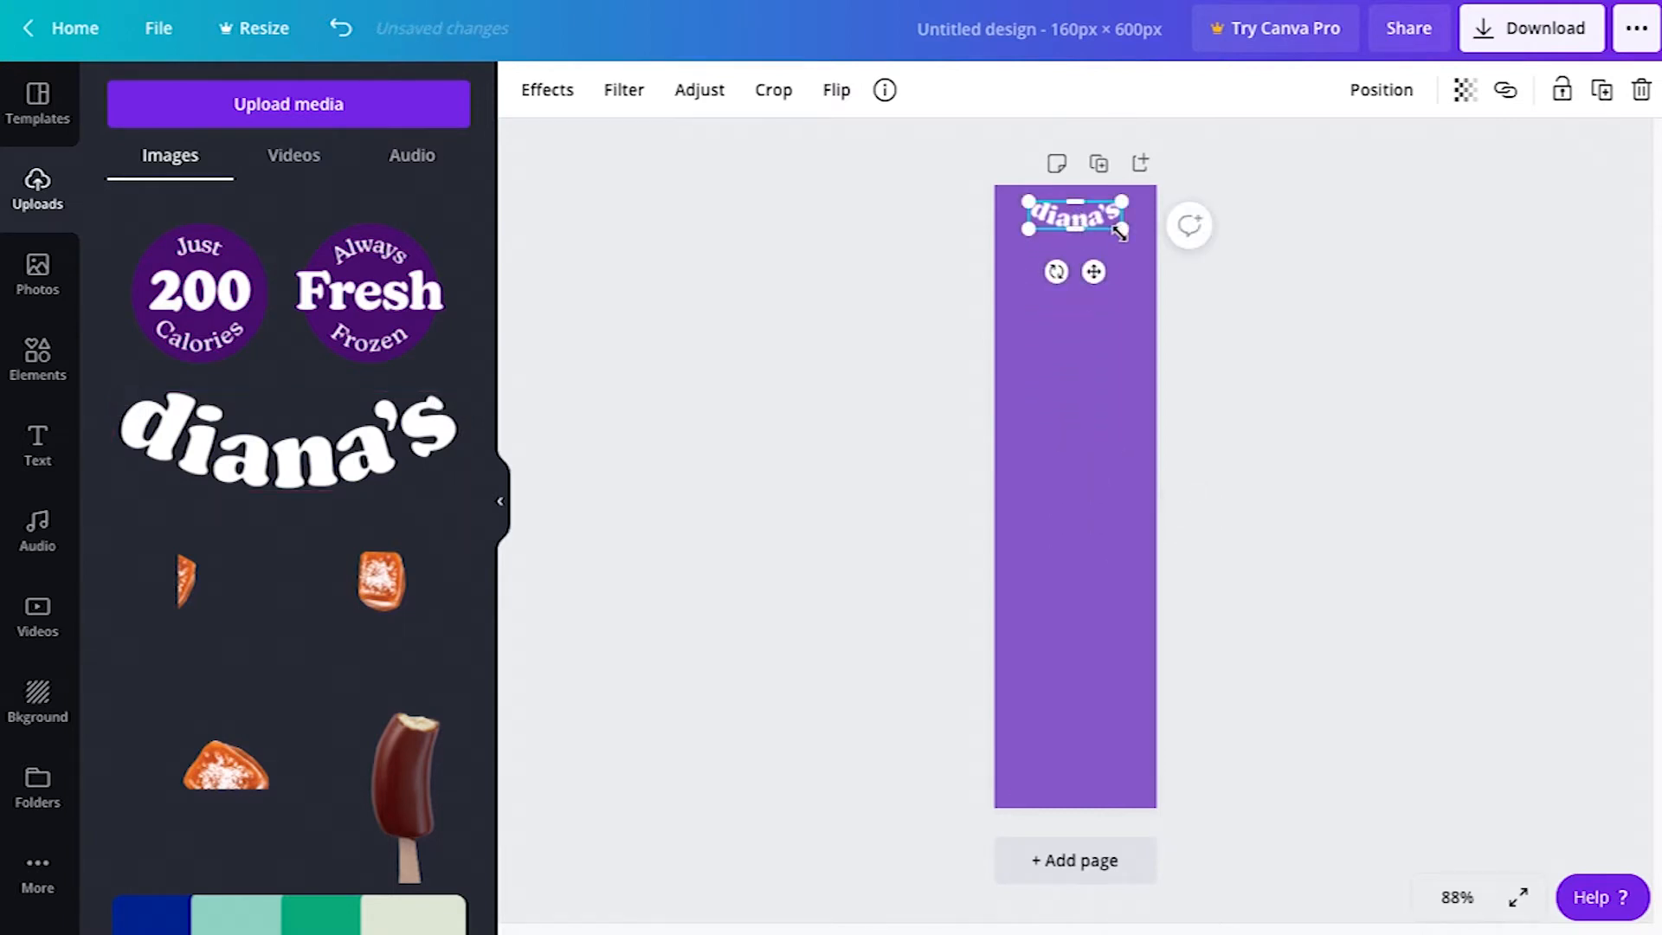
{"action": "mouse_move", "coordinate": [1120, 232]}
{"action": "left_mouse_down"}
{"action": "mouse_move", "coordinate": [1101, 235]}
{"action": "mouse_move", "coordinate": [1141, 240]}
{"action": "left_mouse_up"}
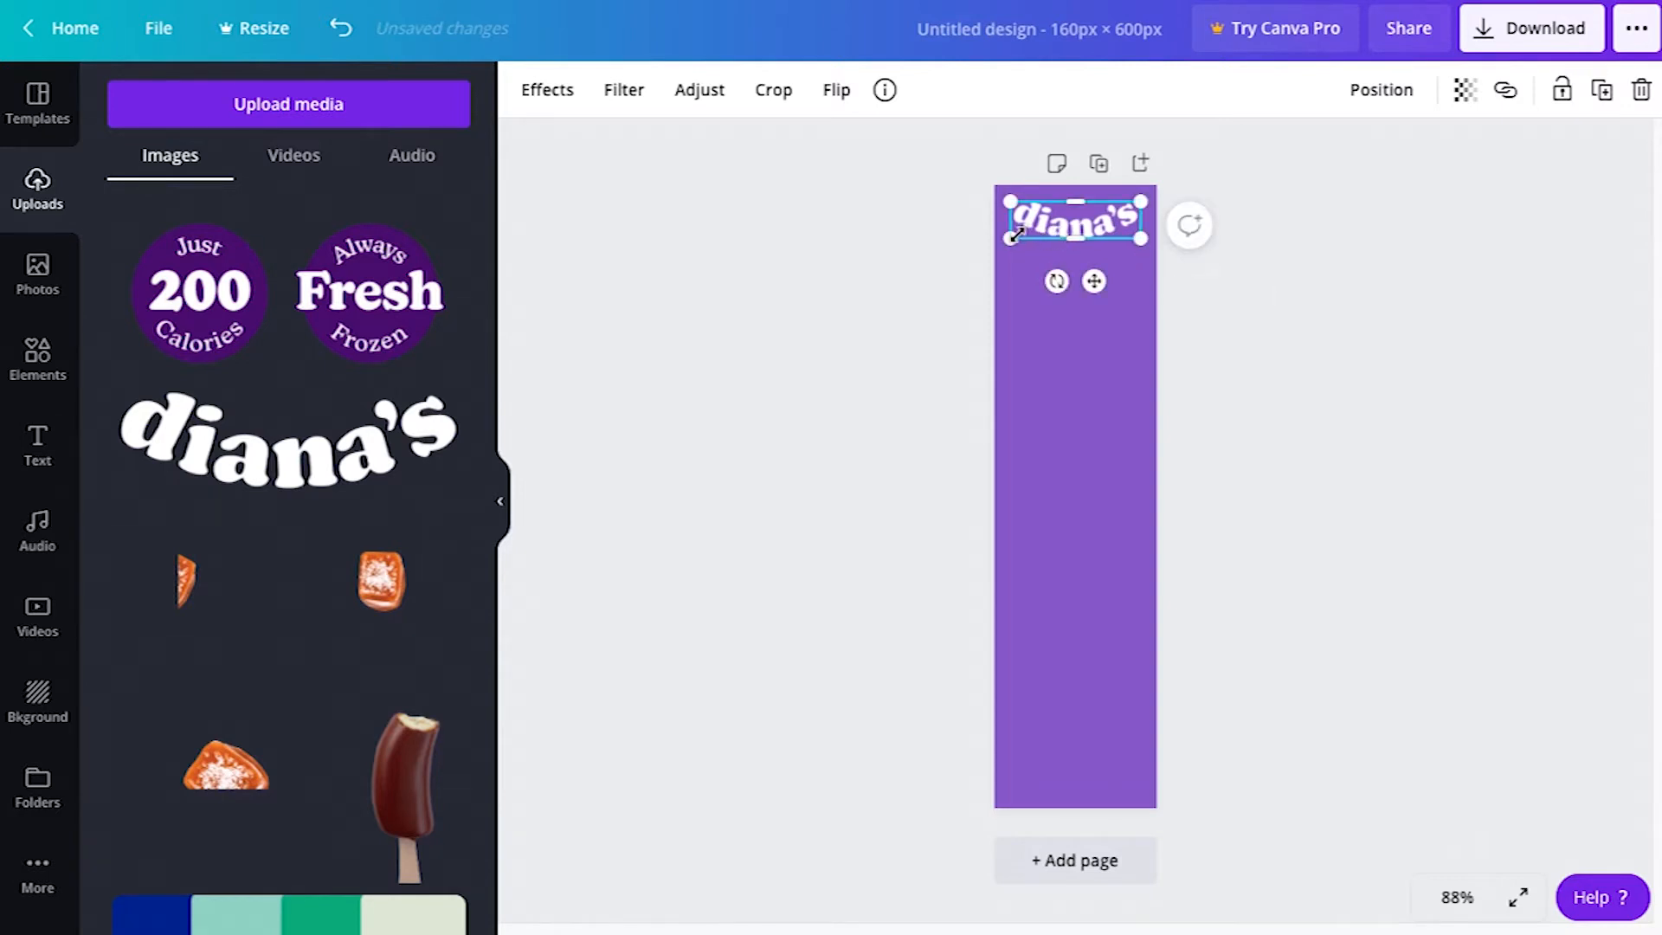
{"action": "left_click", "coordinate": [1254, 179]}
{"action": "left_click_drag", "start_coordinate": [1118, 210], "coordinate": [1120, 223]}
{"action": "left_click", "coordinate": [1255, 235]}
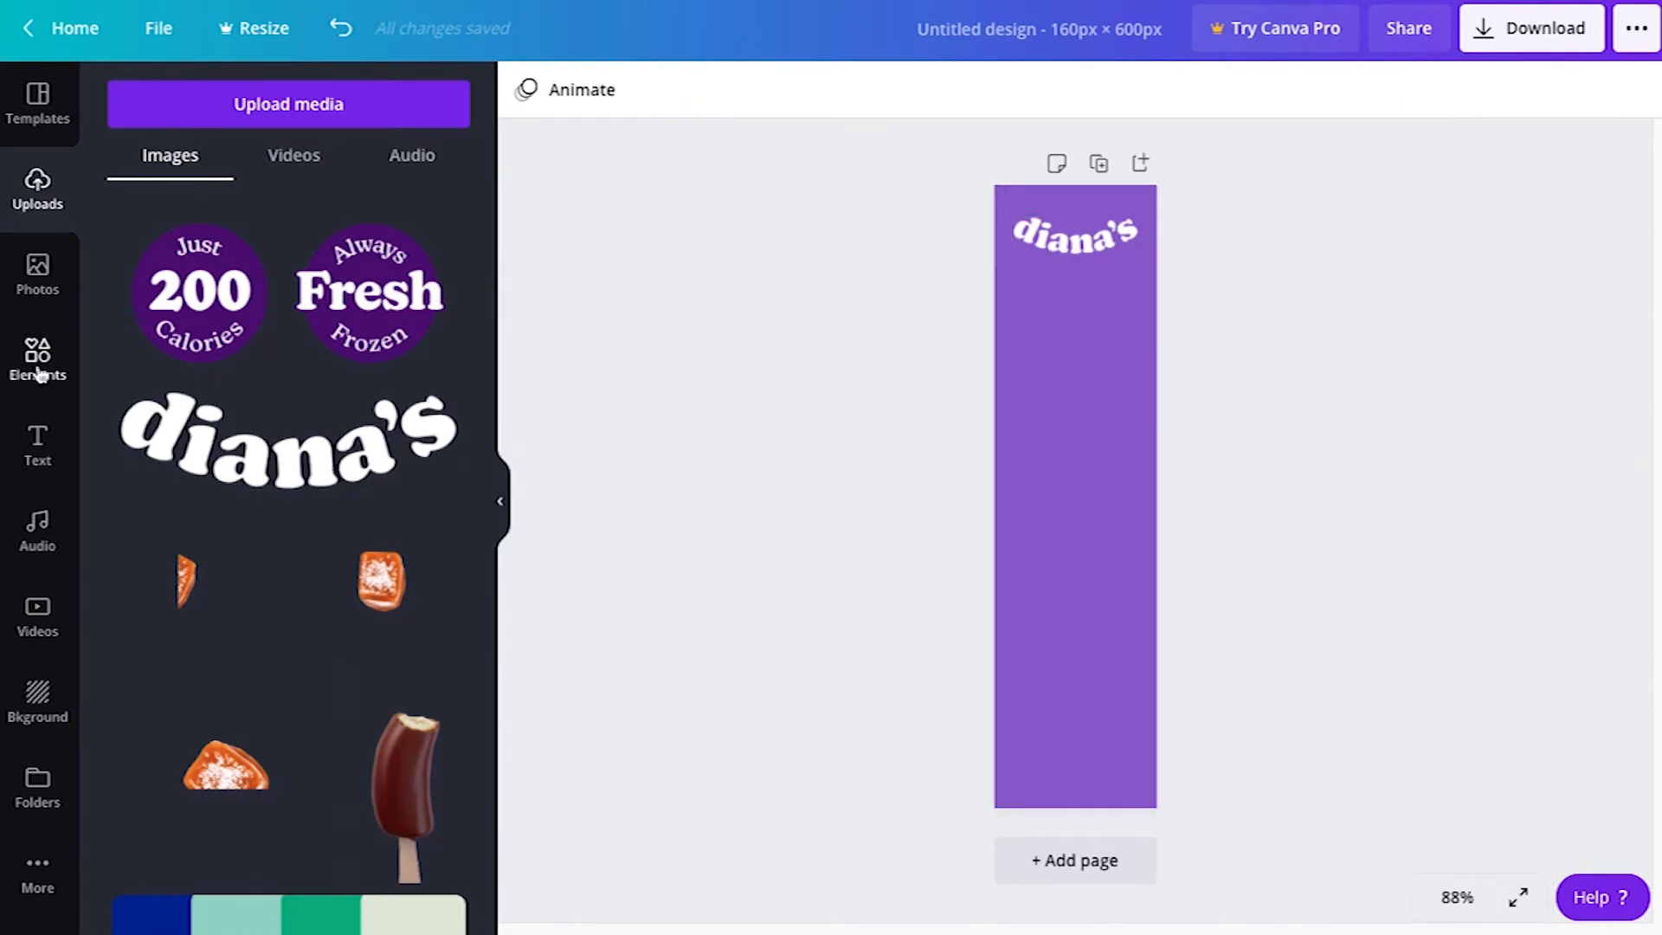
Add a heading text box and place it centred just below the diana's logo.
{"action": "left_click", "coordinate": [69, 455]}
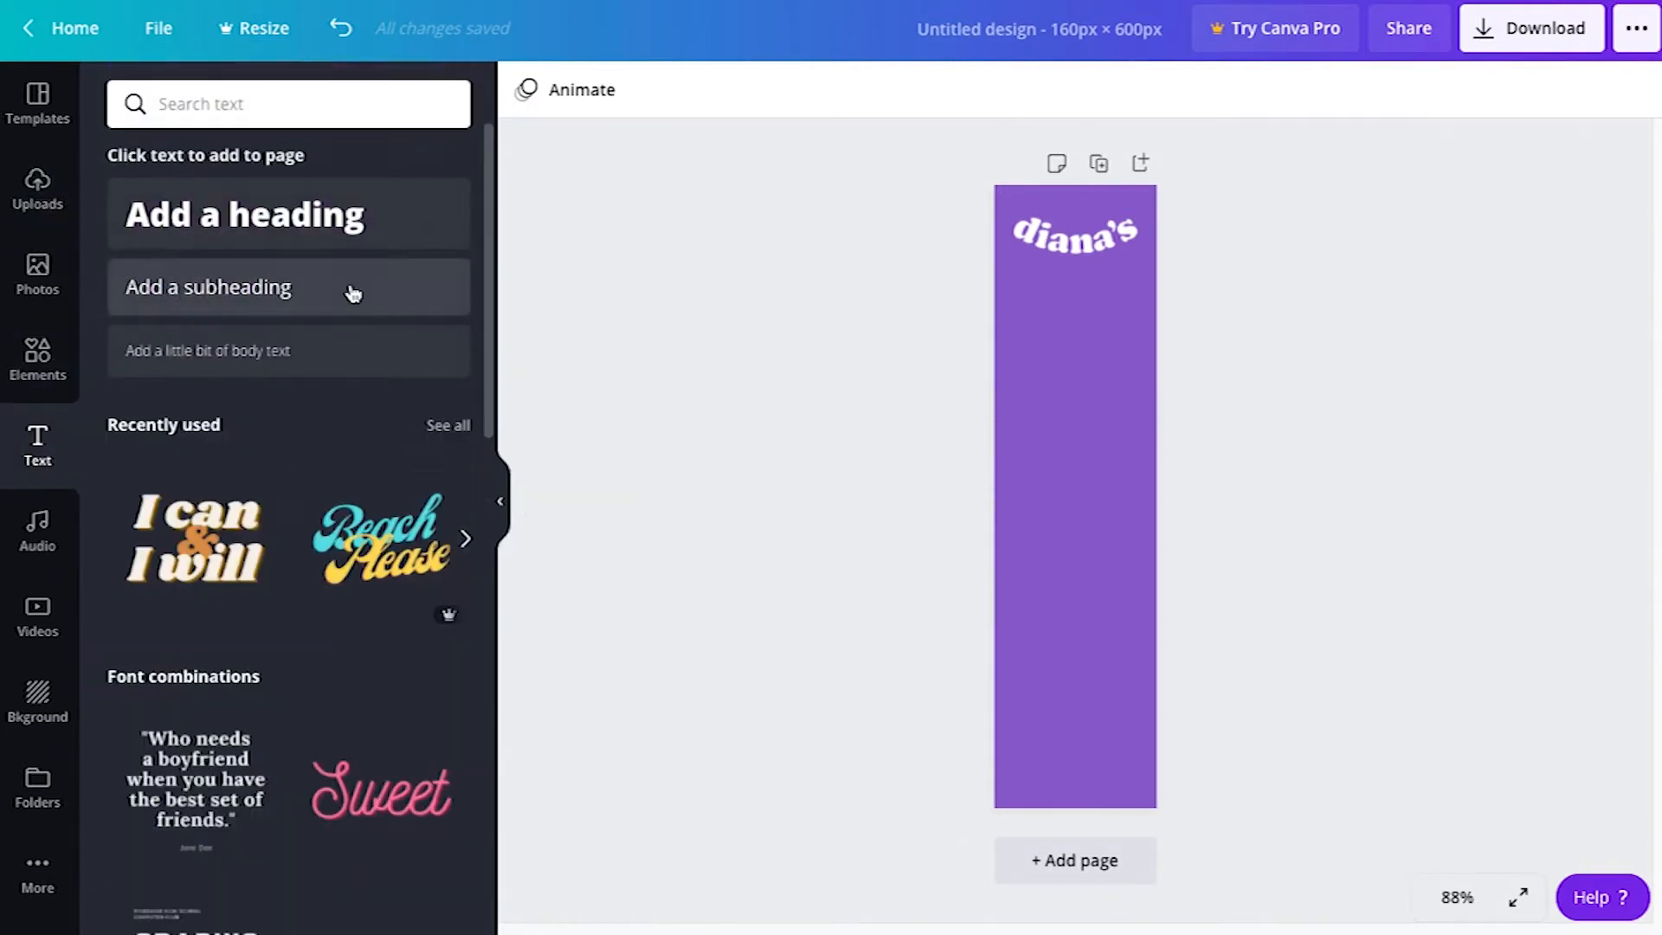
{"action": "left_click", "coordinate": [325, 213]}
{"action": "double_click", "coordinate": [1114, 489]}
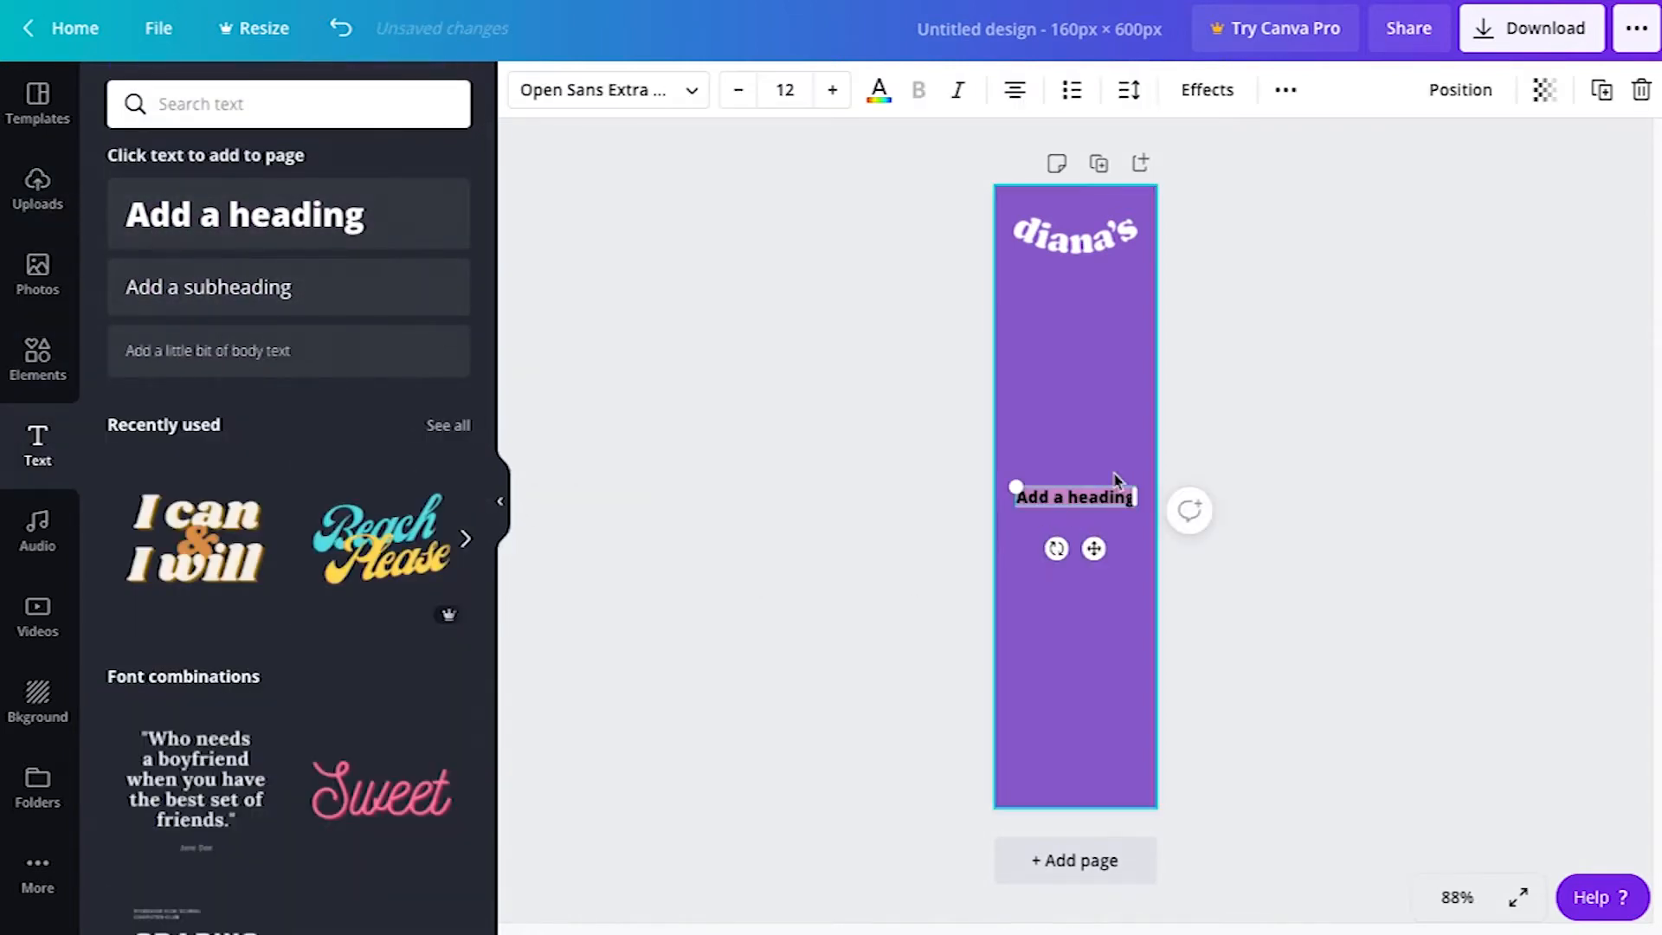
{"action": "left_click_drag", "start_coordinate": [1085, 483], "coordinate": [1088, 298]}
{"action": "key", "text": "Escape"}
Replace the heading's placeholder text with "Salted Caramel".
{"action": "left_click", "coordinate": [1088, 301]}
{"action": "left_click", "coordinate": [1086, 300]}
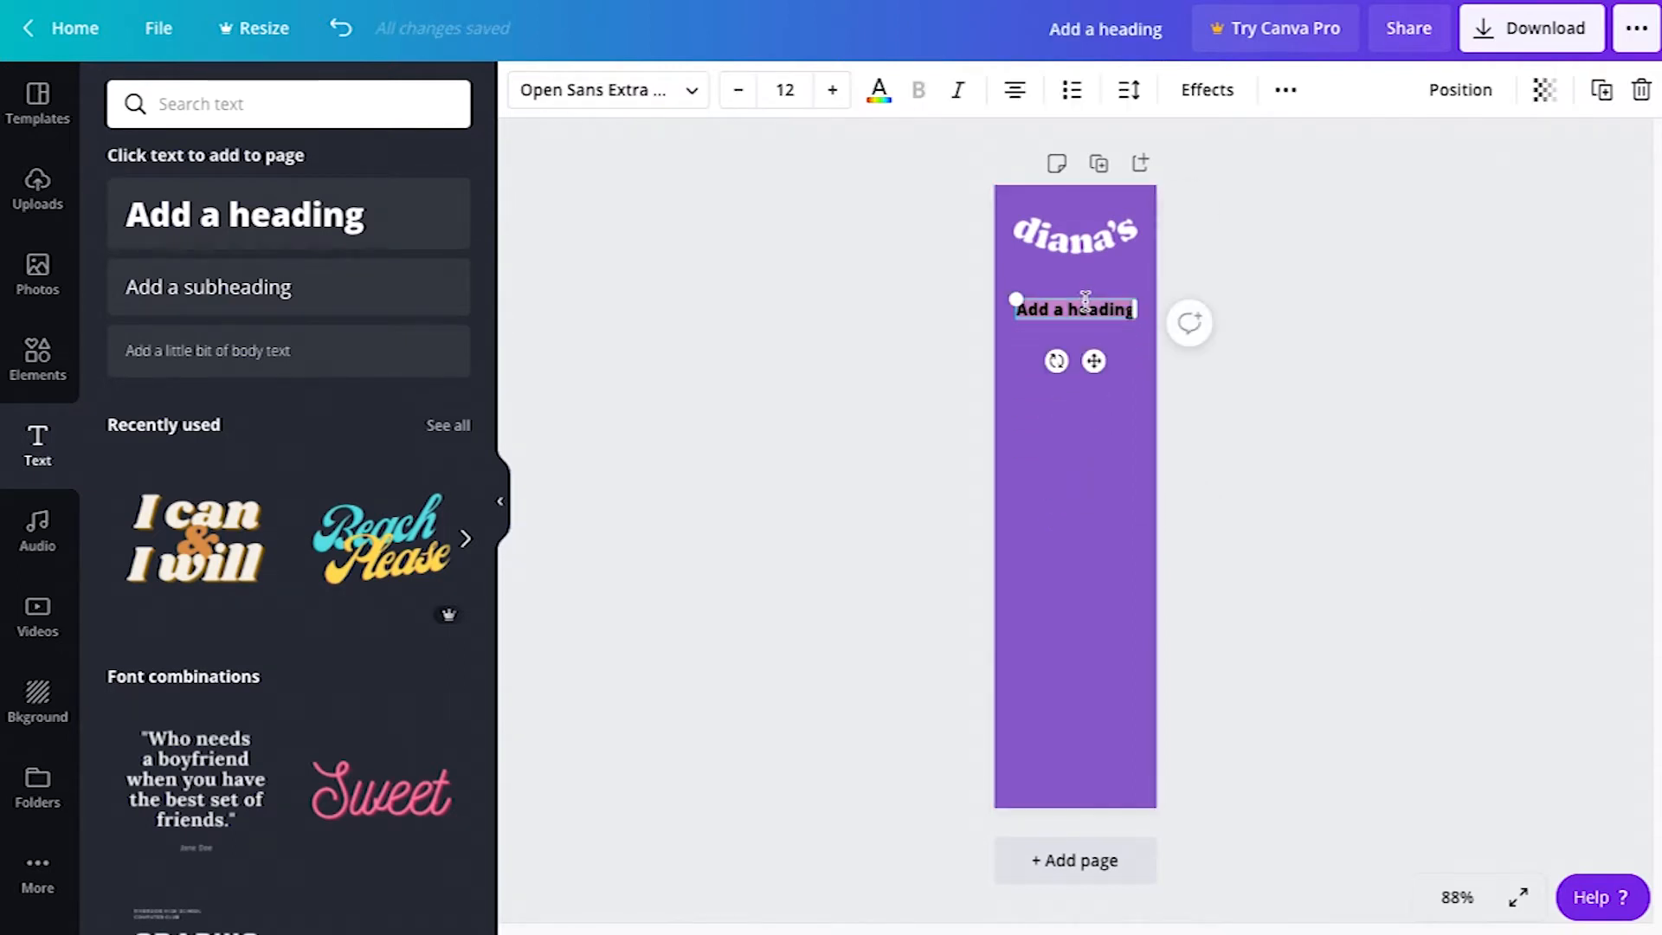
{"action": "key", "text": "BackSpace"}
{"action": "type", "text": "Salted"}
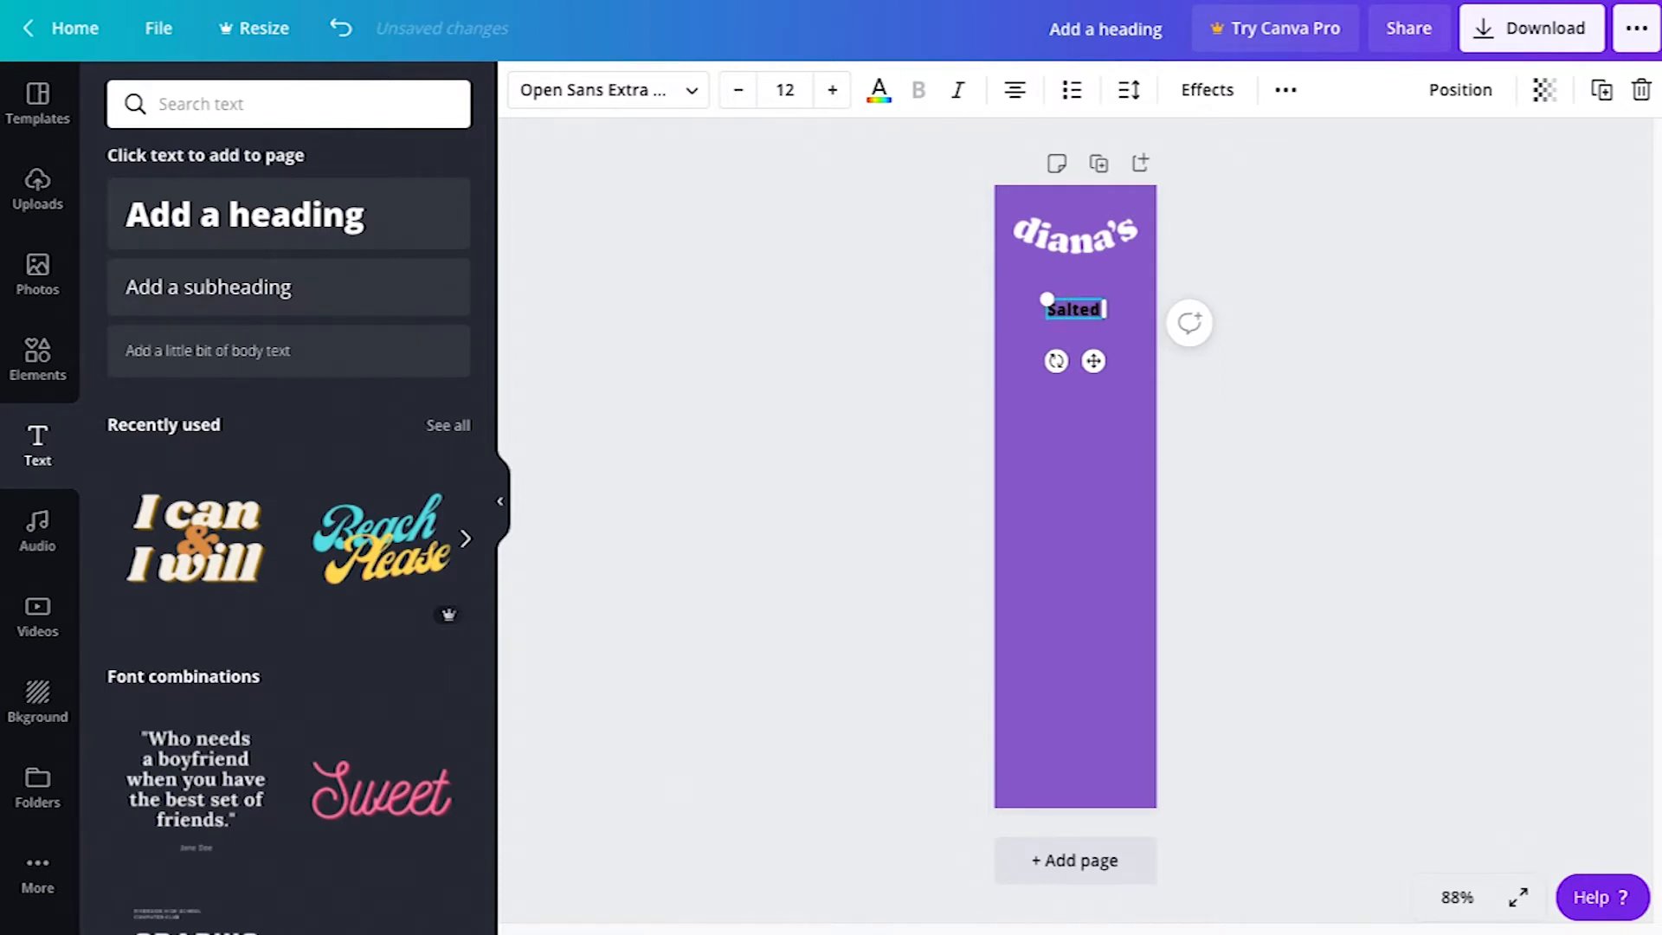
{"action": "type", "text": " Caramel"}
Browse the fonts, search for Cardo and apply it to the whole Salted Caramel heading.
{"action": "key", "text": "ctrl+a"}
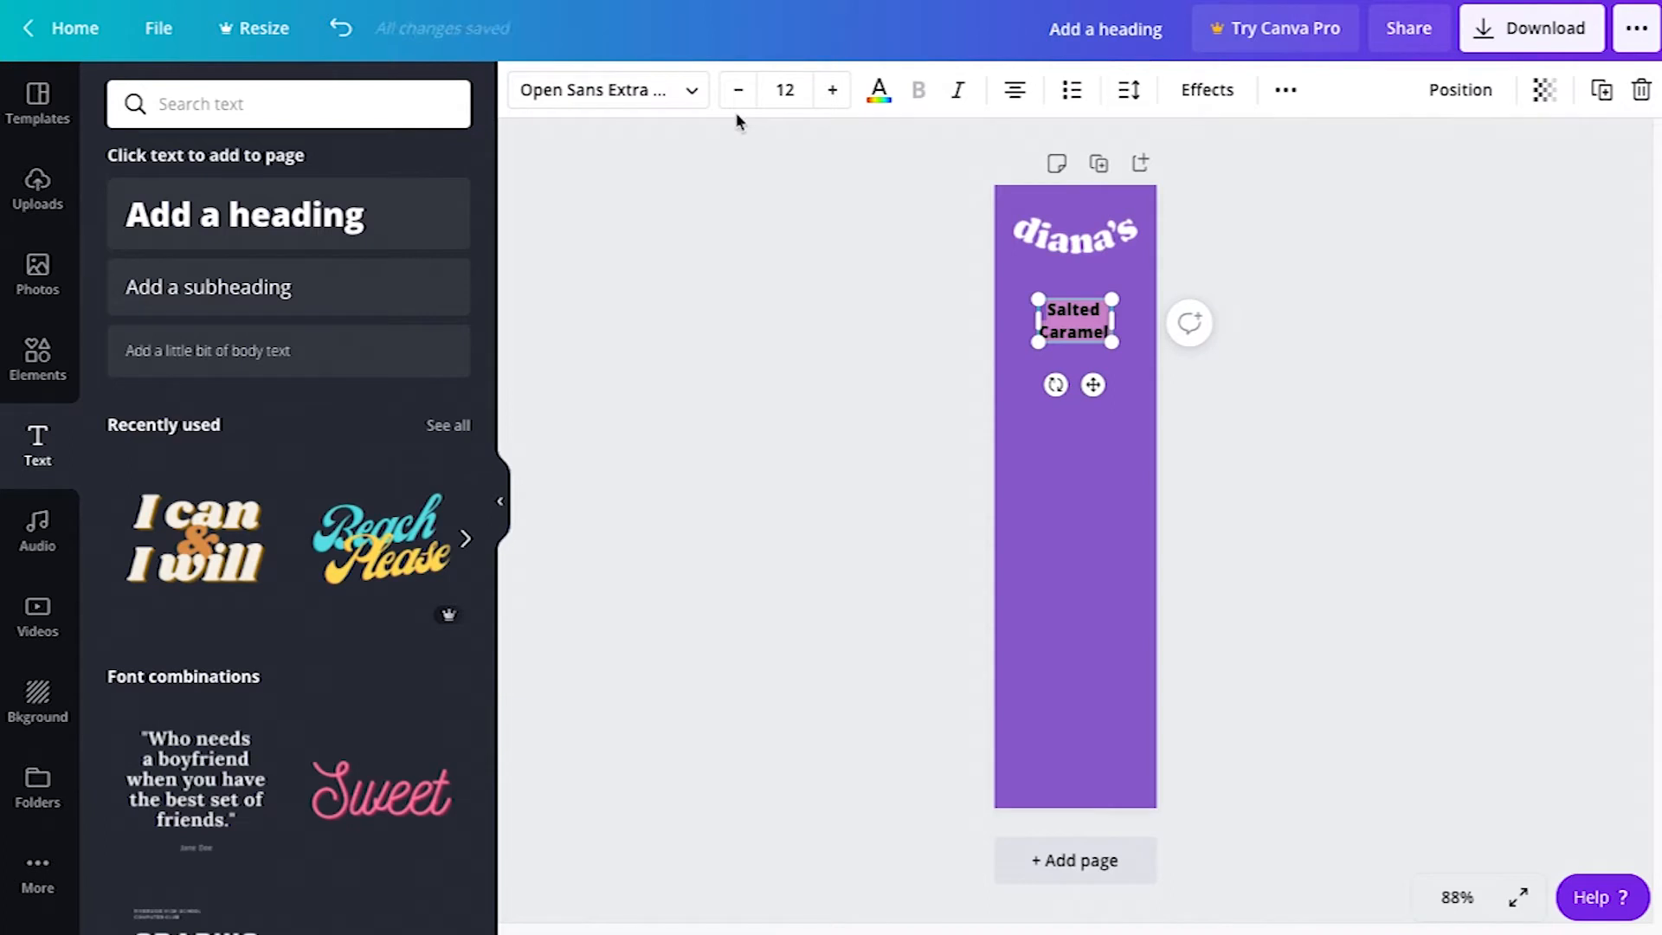
{"action": "left_click", "coordinate": [690, 93]}
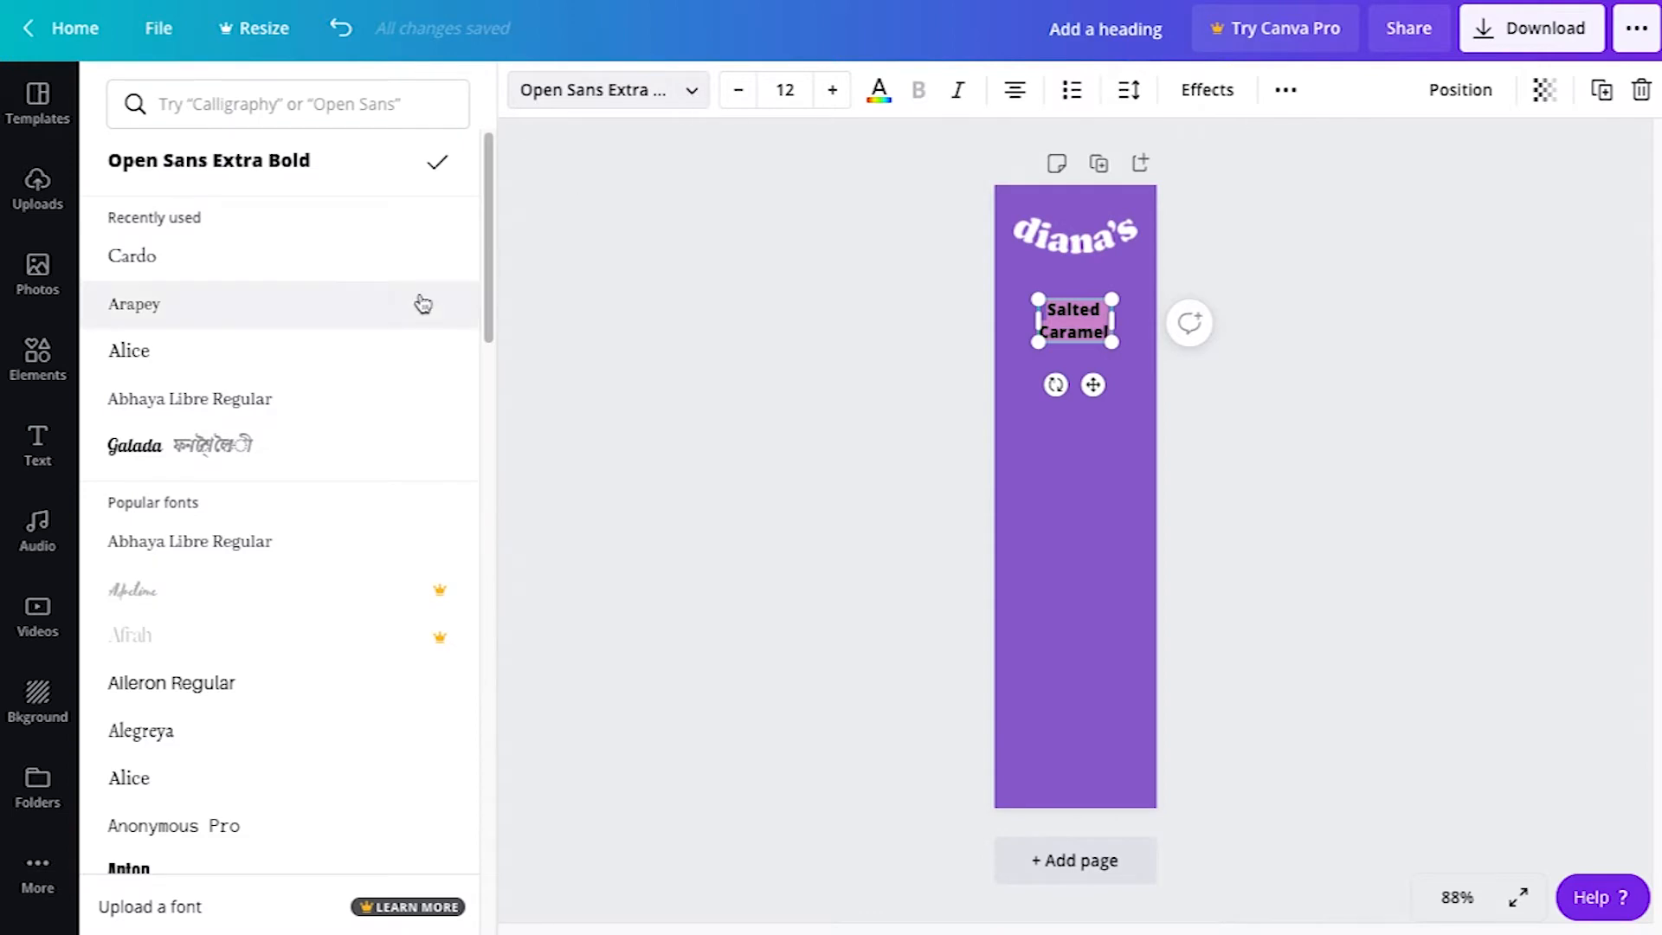
{"action": "scroll", "coordinate": [363, 472], "scroll_direction": "down", "scroll_amount": 10}
{"action": "scroll", "coordinate": [369, 476], "scroll_direction": "down", "scroll_amount": 20}
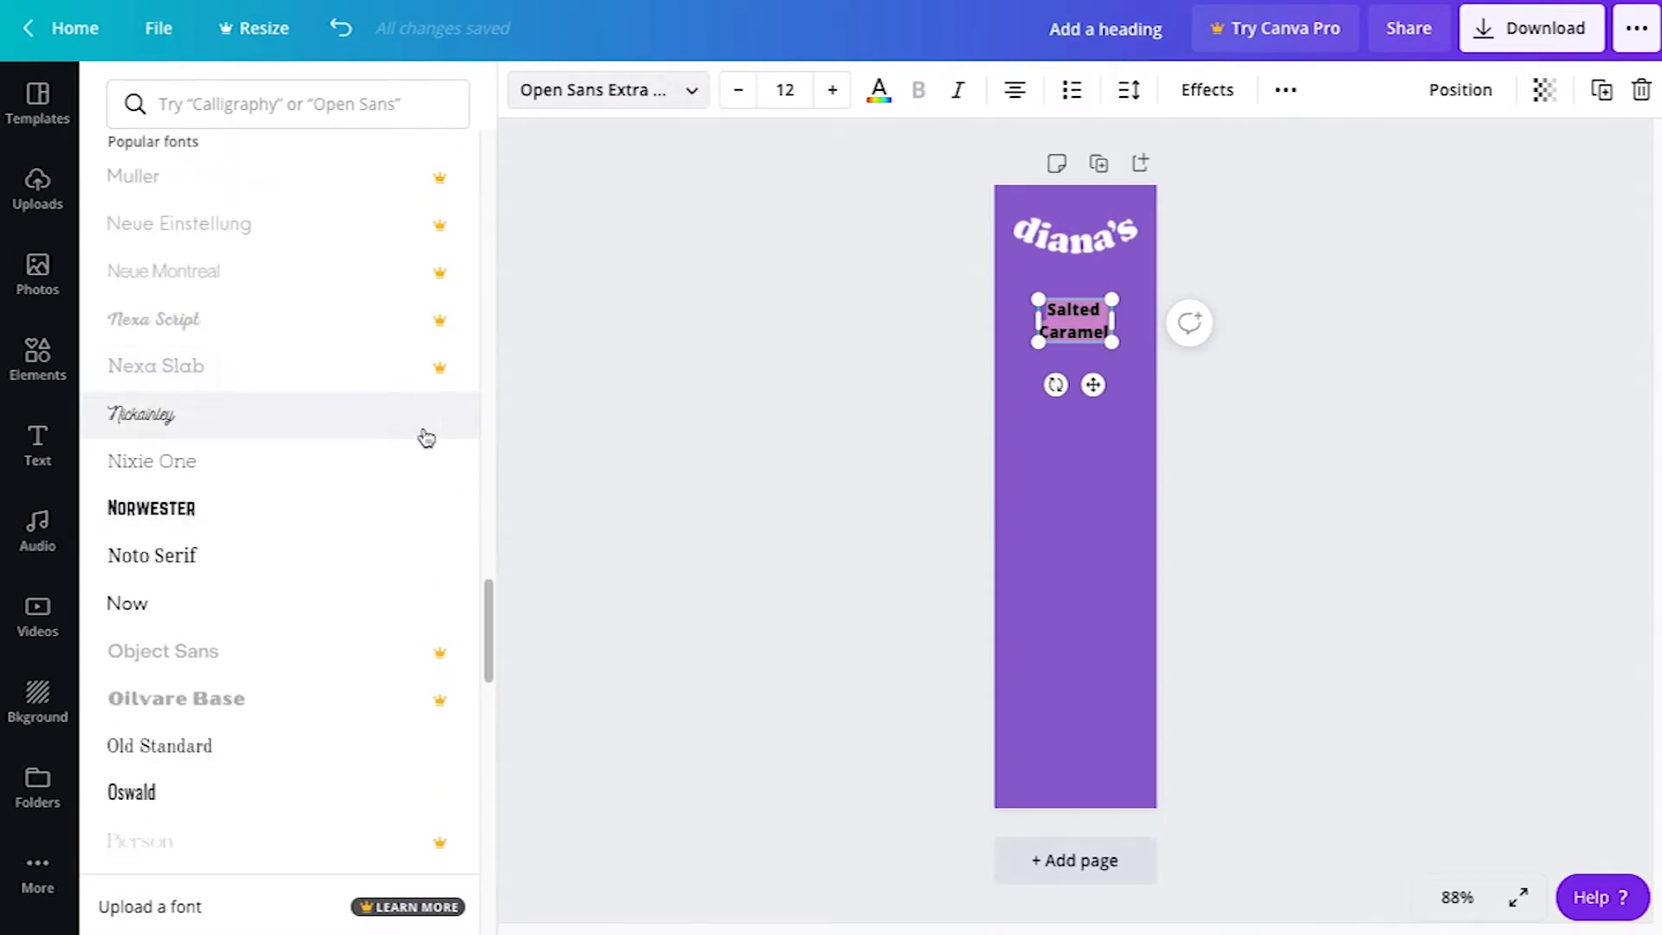
{"action": "scroll", "coordinate": [401, 519], "scroll_direction": "down", "scroll_amount": 8}
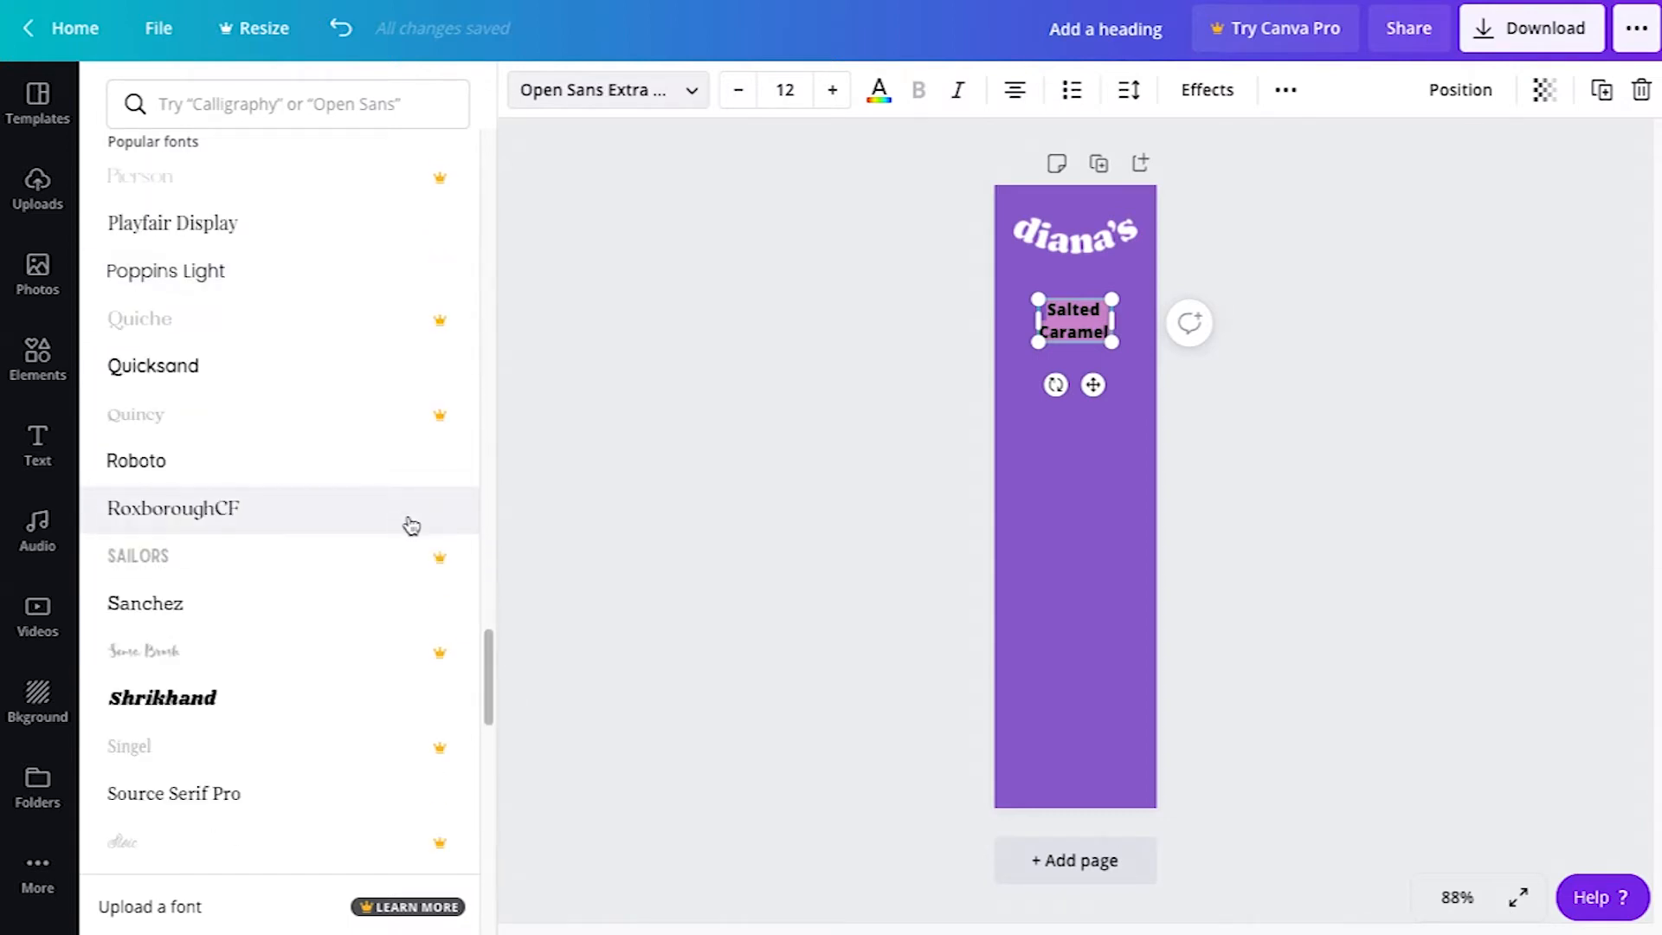
{"action": "scroll", "coordinate": [414, 526], "scroll_direction": "up", "scroll_amount": 2}
{"action": "scroll", "coordinate": [414, 525], "scroll_direction": "up", "scroll_amount": 10}
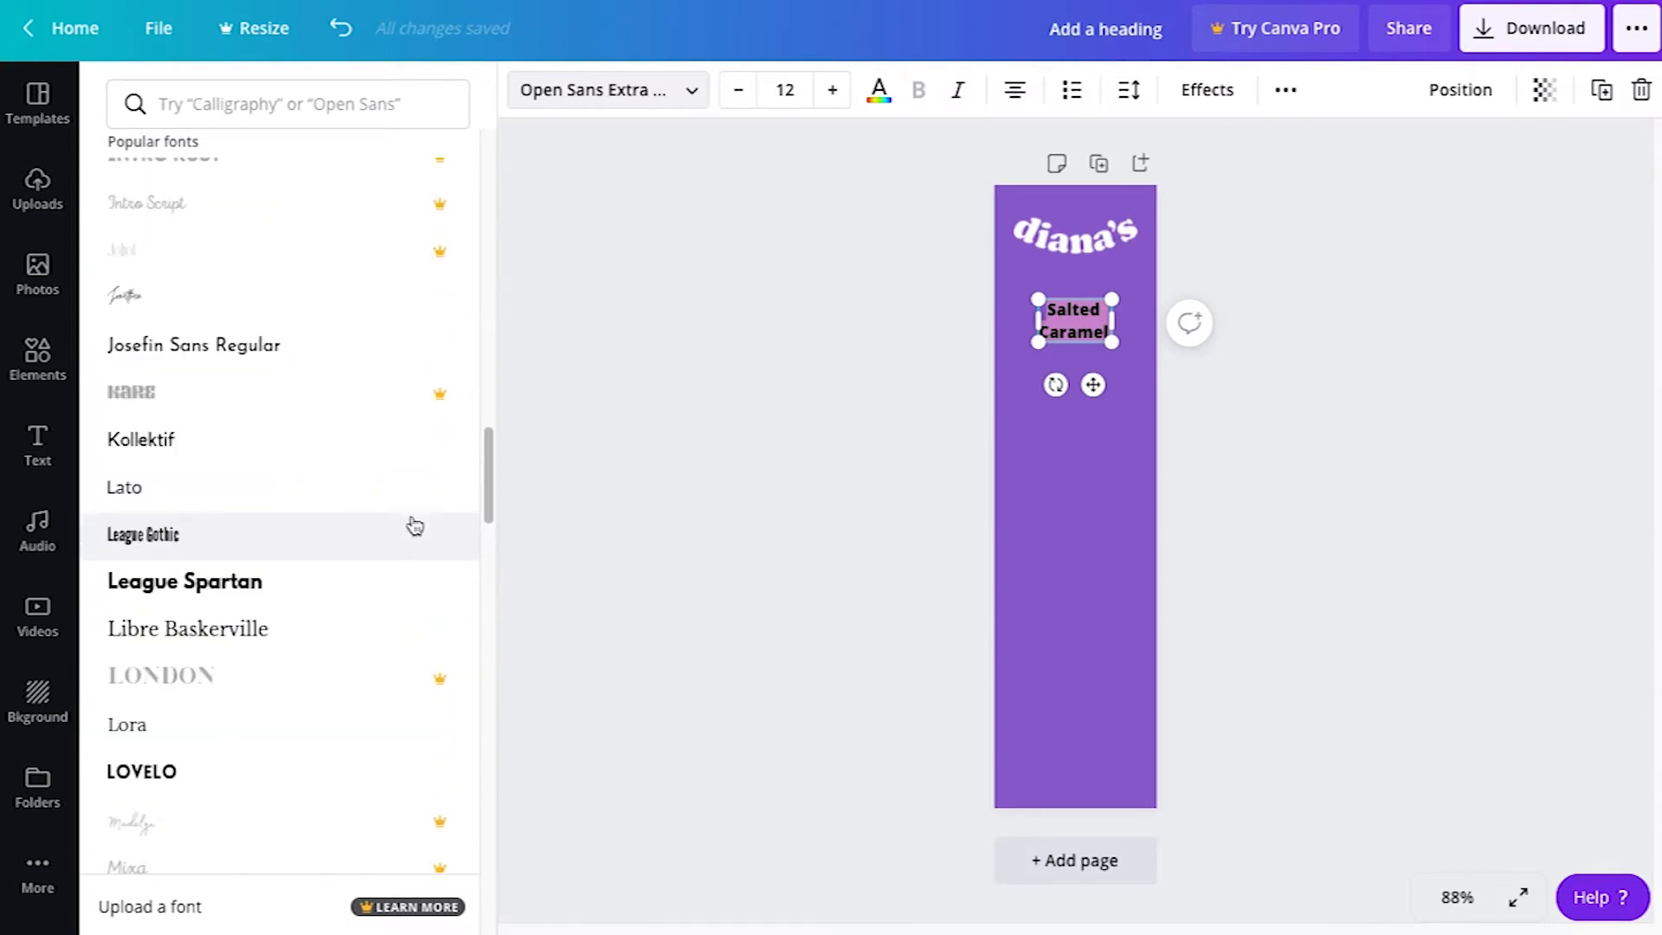
{"action": "scroll", "coordinate": [415, 523], "scroll_direction": "up", "scroll_amount": 6}
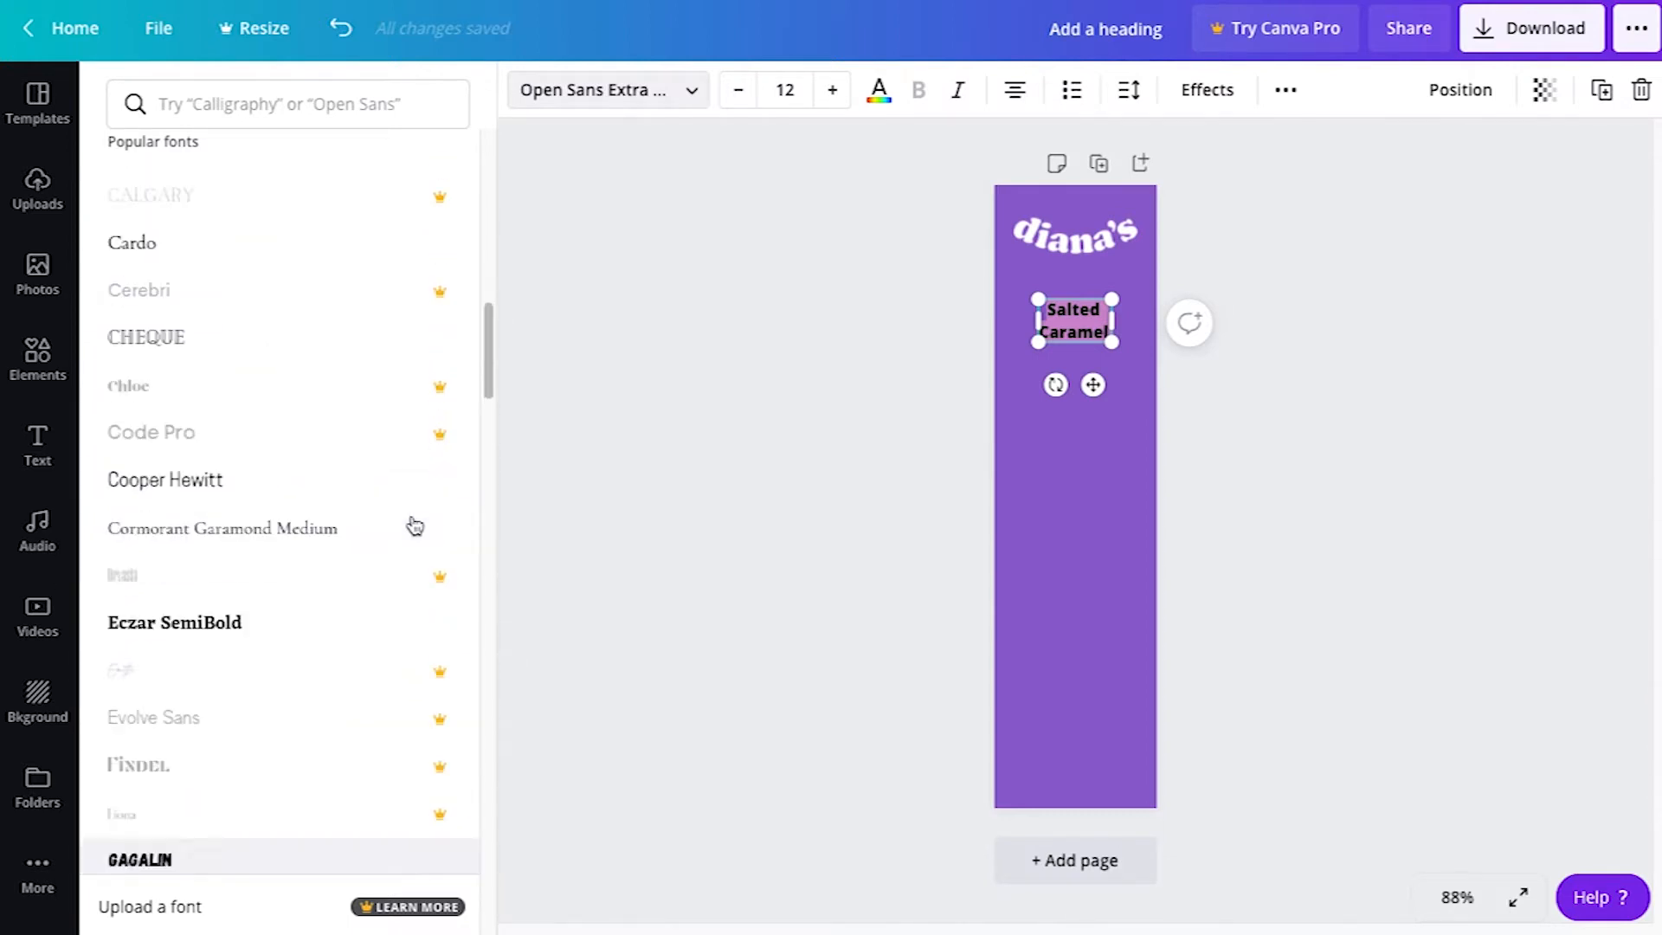
{"action": "left_click", "coordinate": [362, 121]}
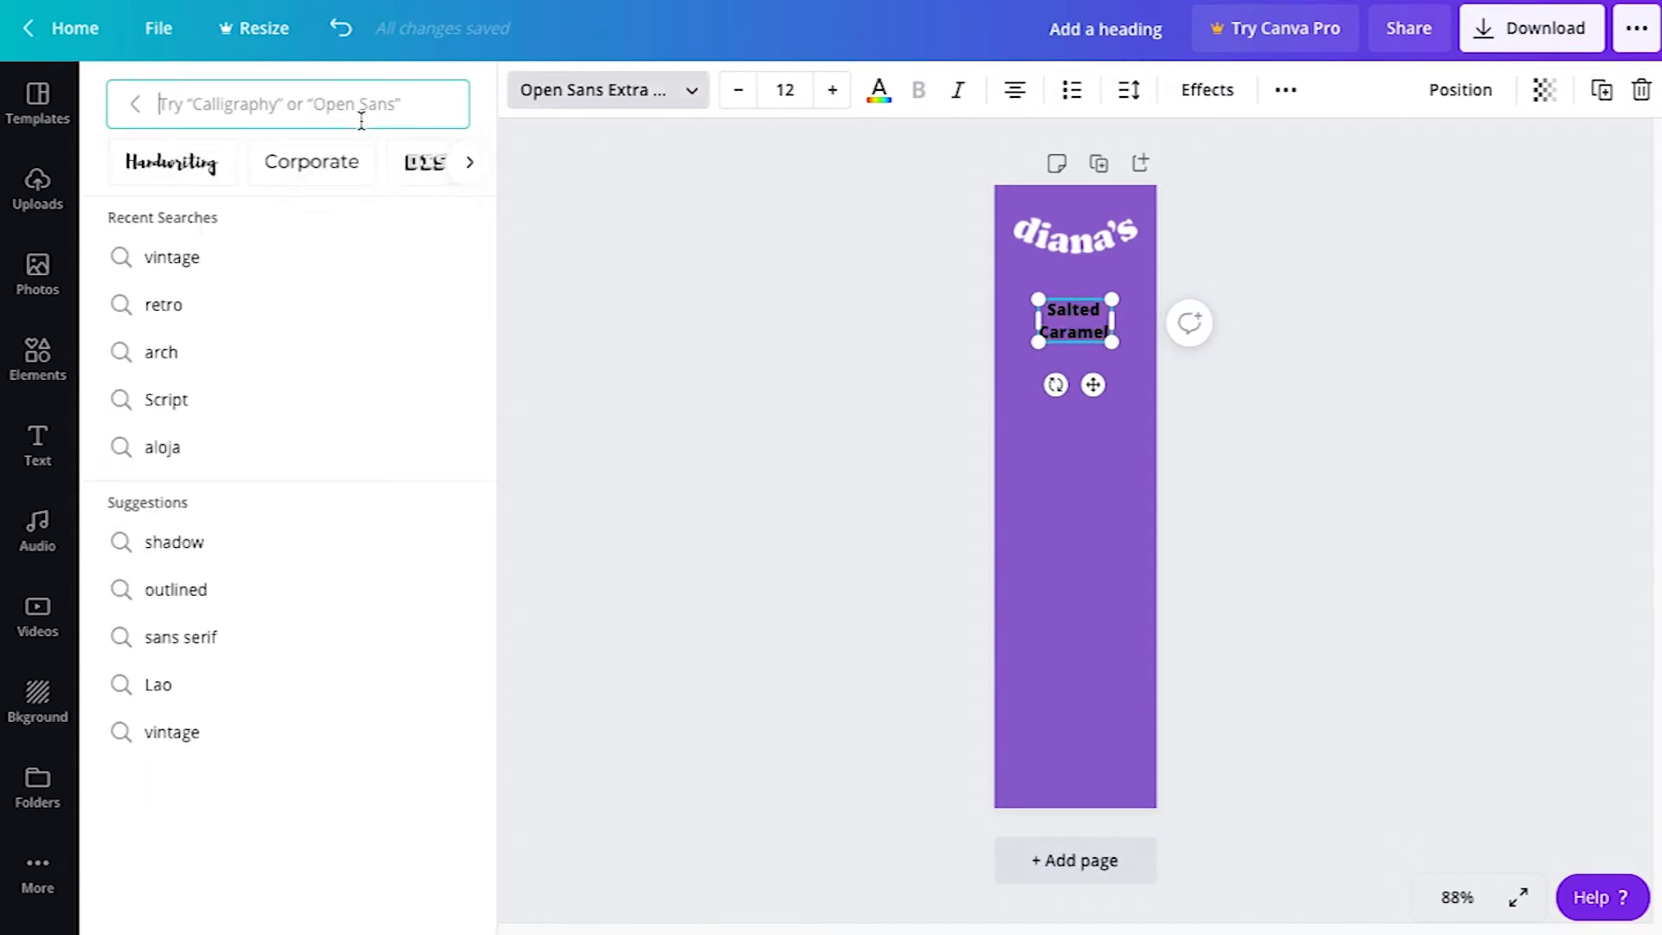
{"action": "type", "text": "Cardo"}
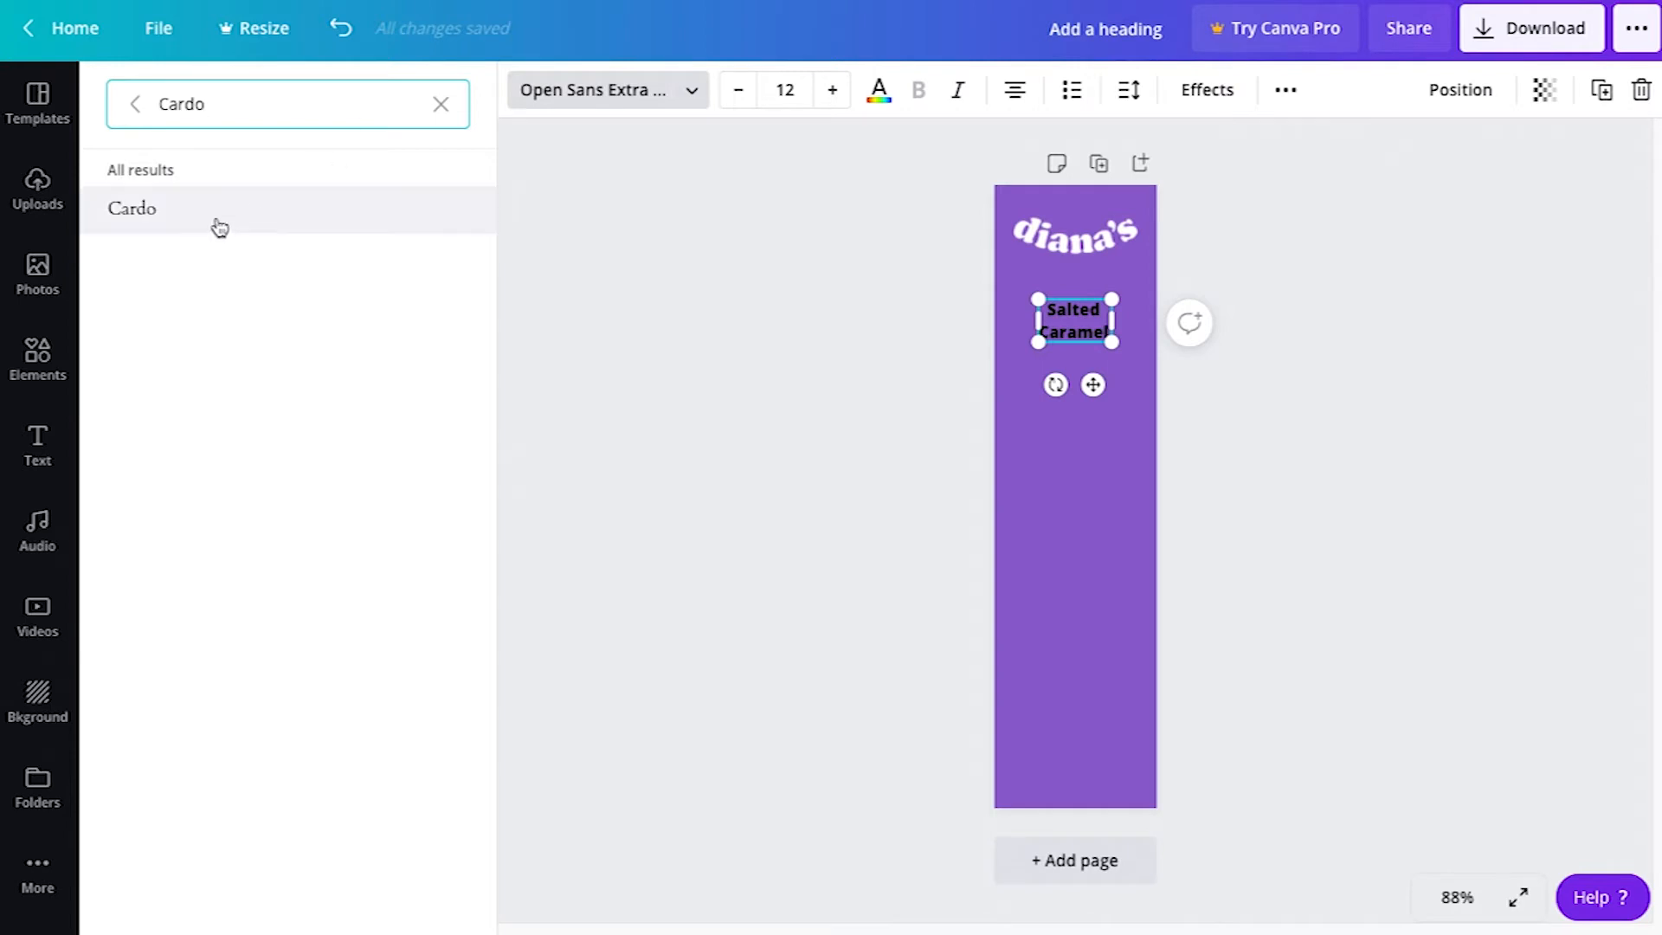
{"action": "left_click", "coordinate": [216, 227]}
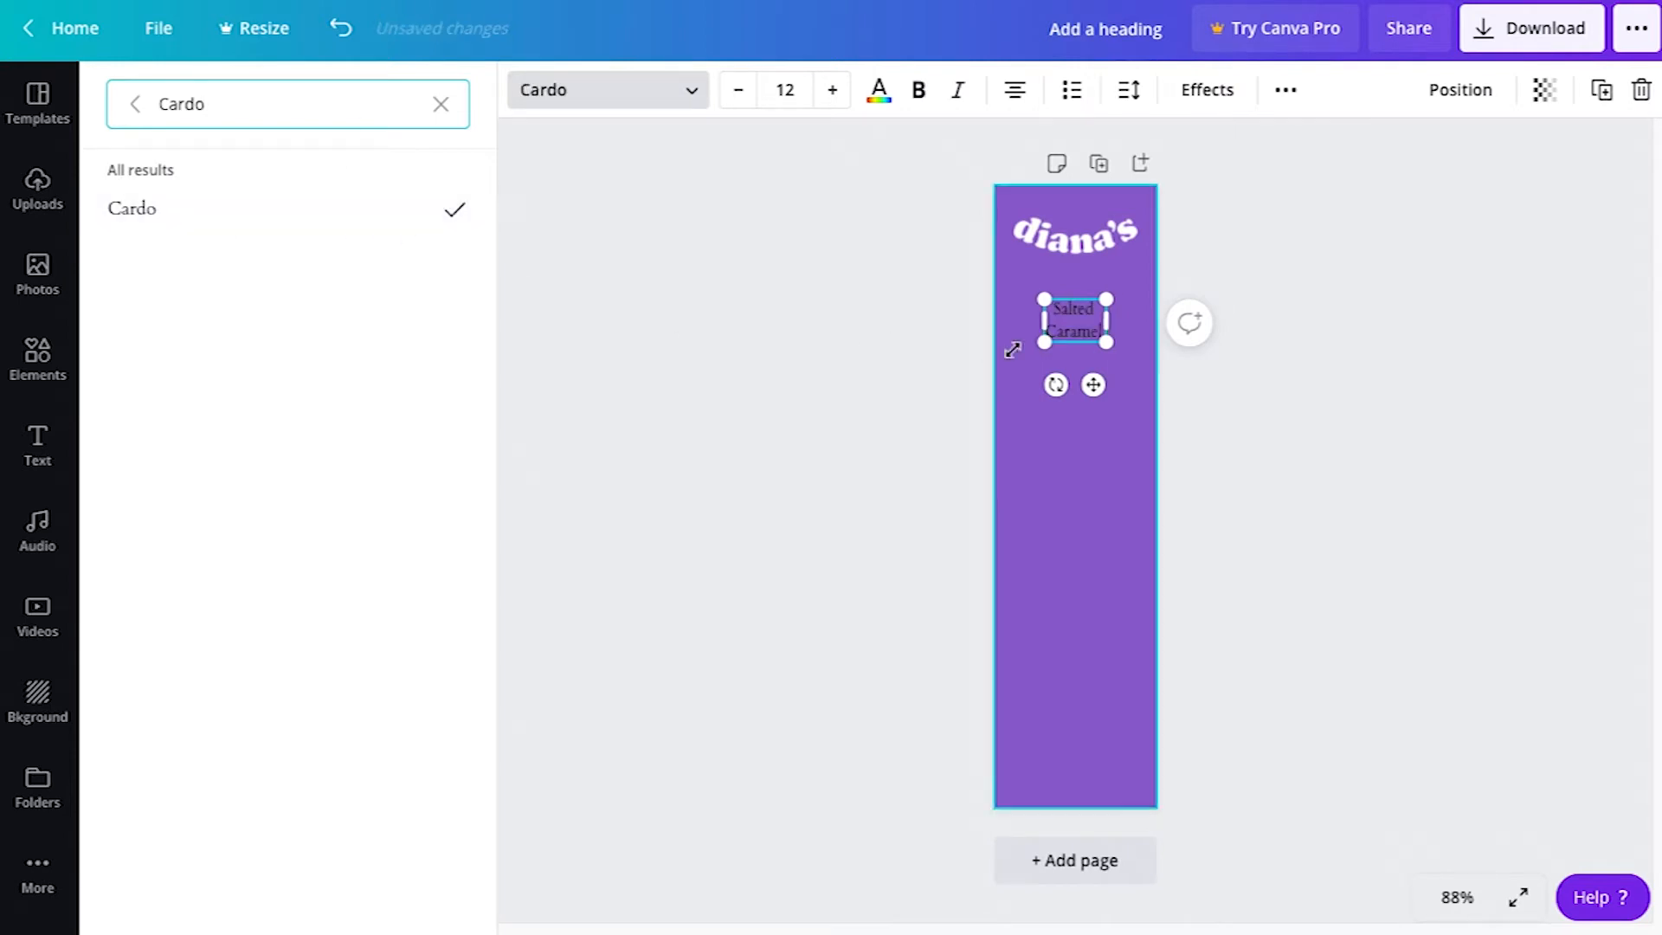
Set the Salted Caramel heading's font size to 23 and make it bold.
{"action": "left_click", "coordinate": [832, 90]}
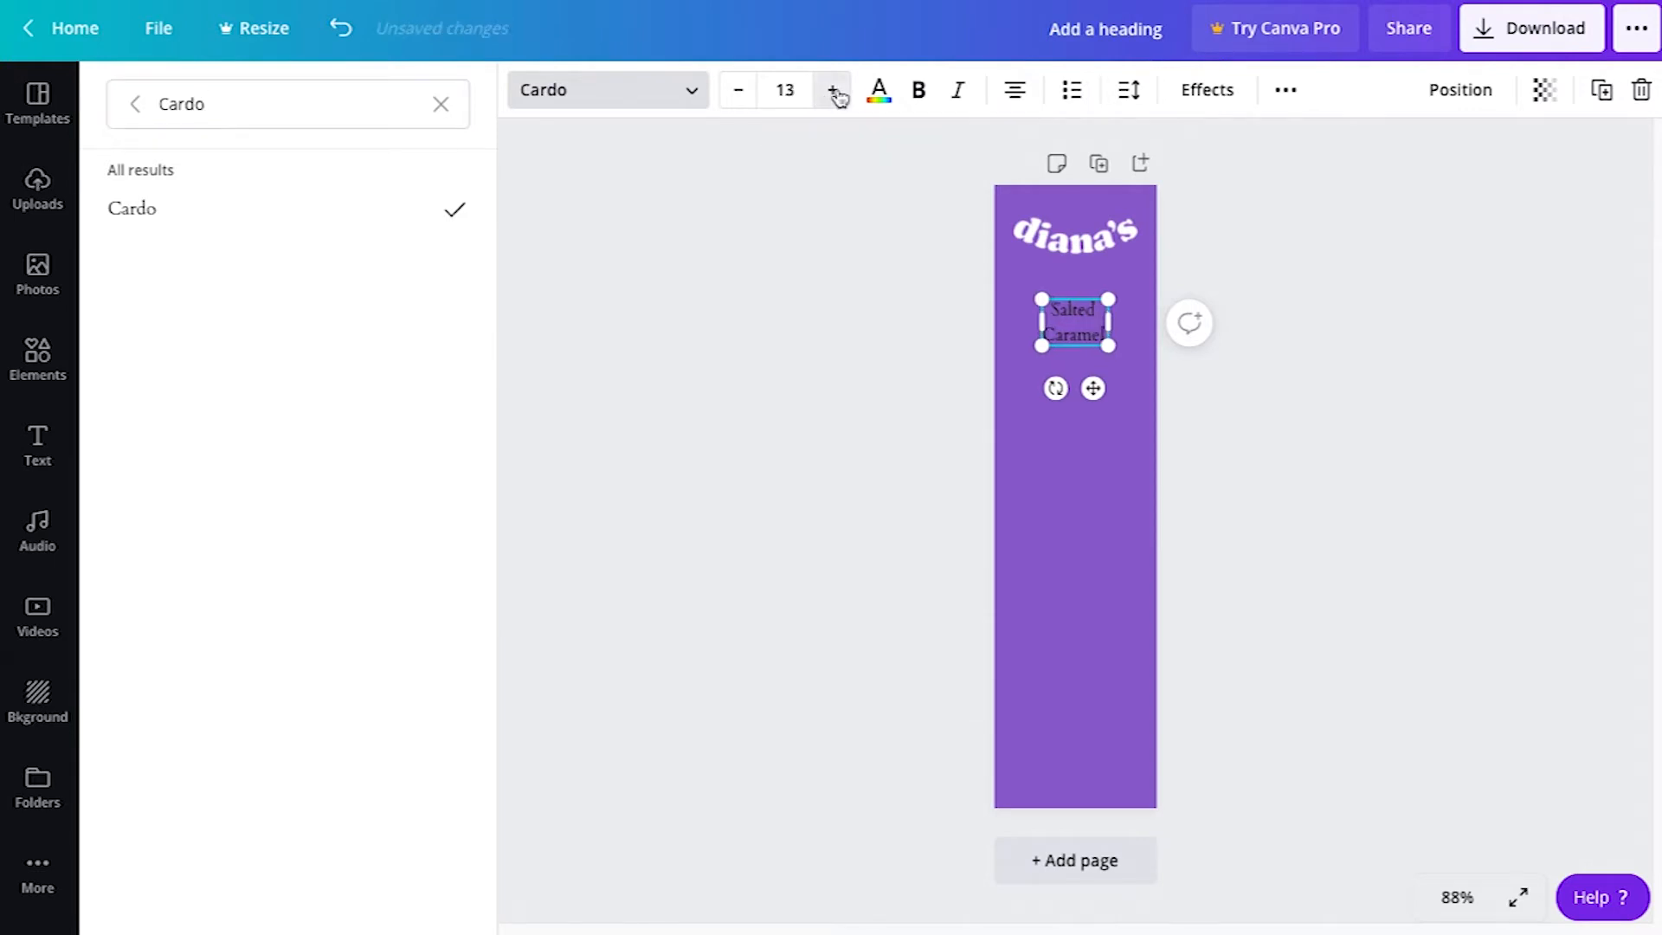
{"action": "left_click", "coordinate": [833, 90]}
{"action": "left_click", "coordinate": [738, 90]}
{"action": "left_click", "coordinate": [739, 90]}
{"action": "left_click", "coordinate": [738, 90]}
{"action": "left_click", "coordinate": [833, 90]}
{"action": "left_click", "coordinate": [833, 90]}
{"action": "left_click", "coordinate": [832, 90]}
{"action": "left_click", "coordinate": [832, 90]}
{"action": "left_click", "coordinate": [833, 90]}
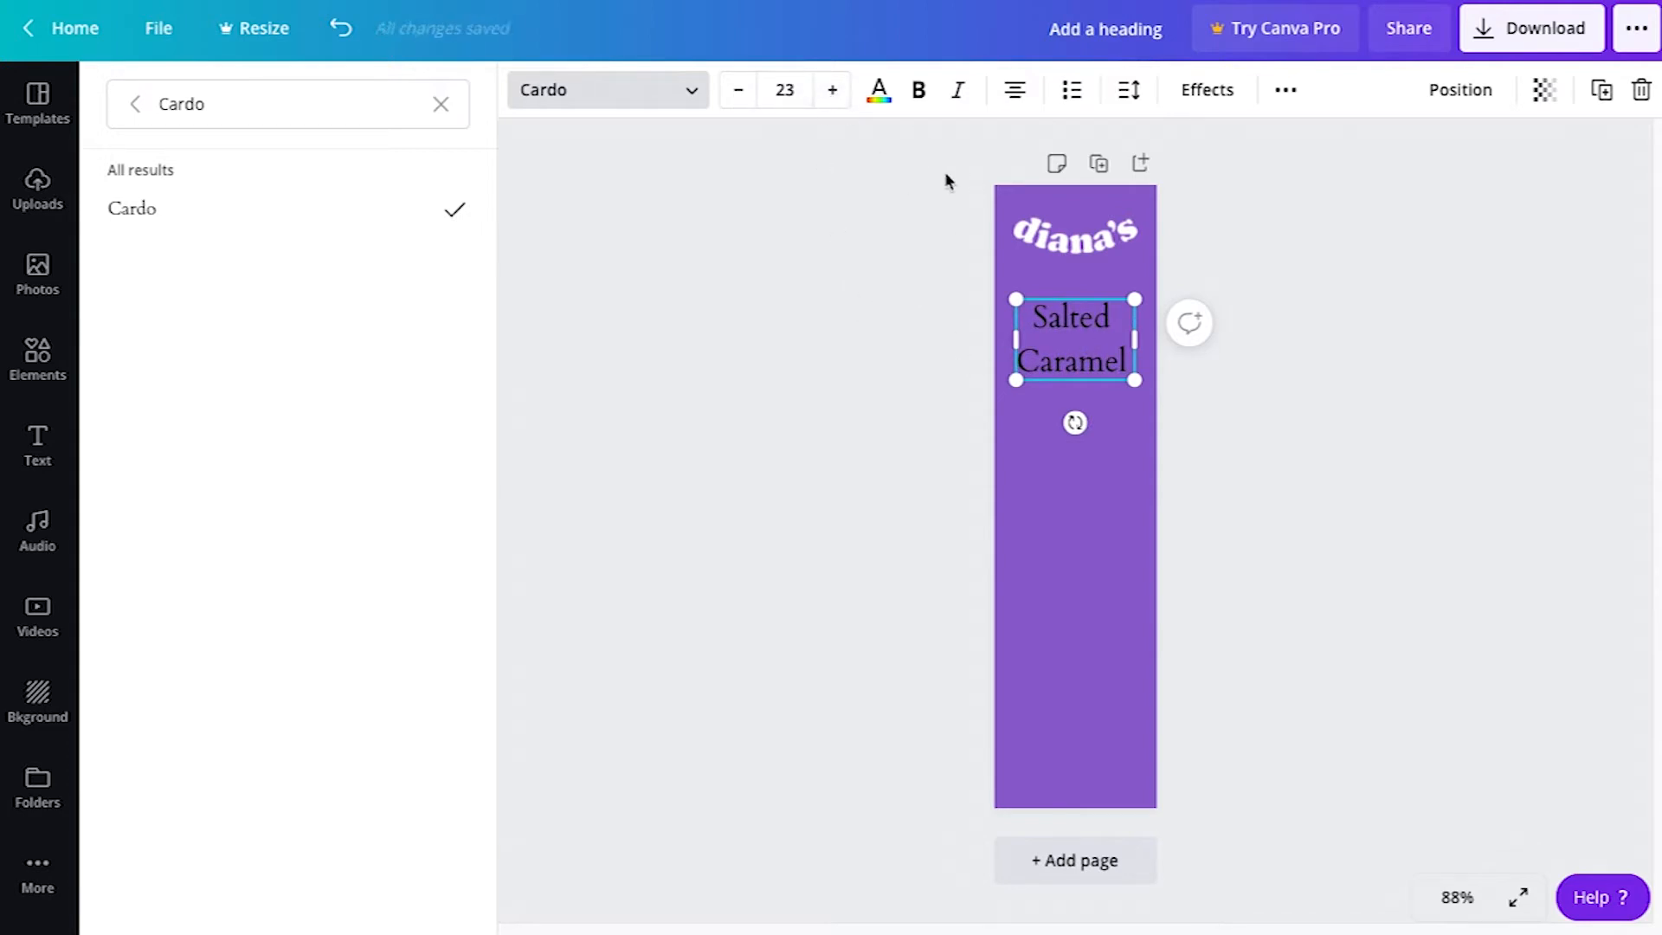
{"action": "left_click", "coordinate": [919, 94]}
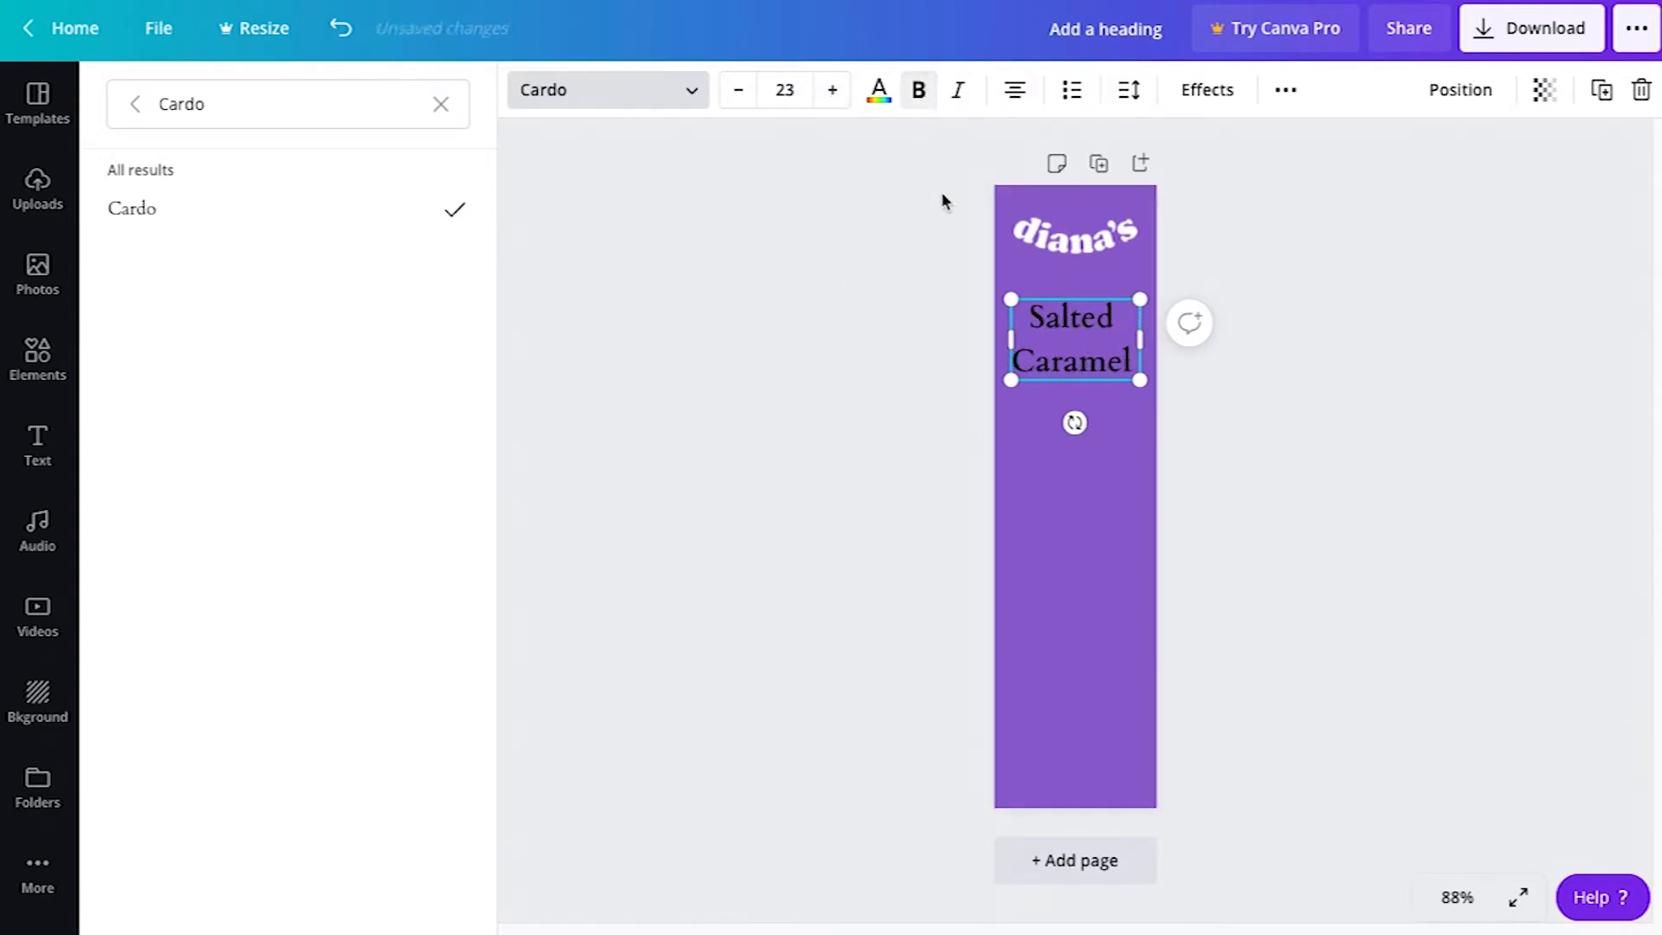
Colour the Salted Caramel heading white.
{"action": "left_click", "coordinate": [877, 93]}
{"action": "left_click", "coordinate": [208, 458]}
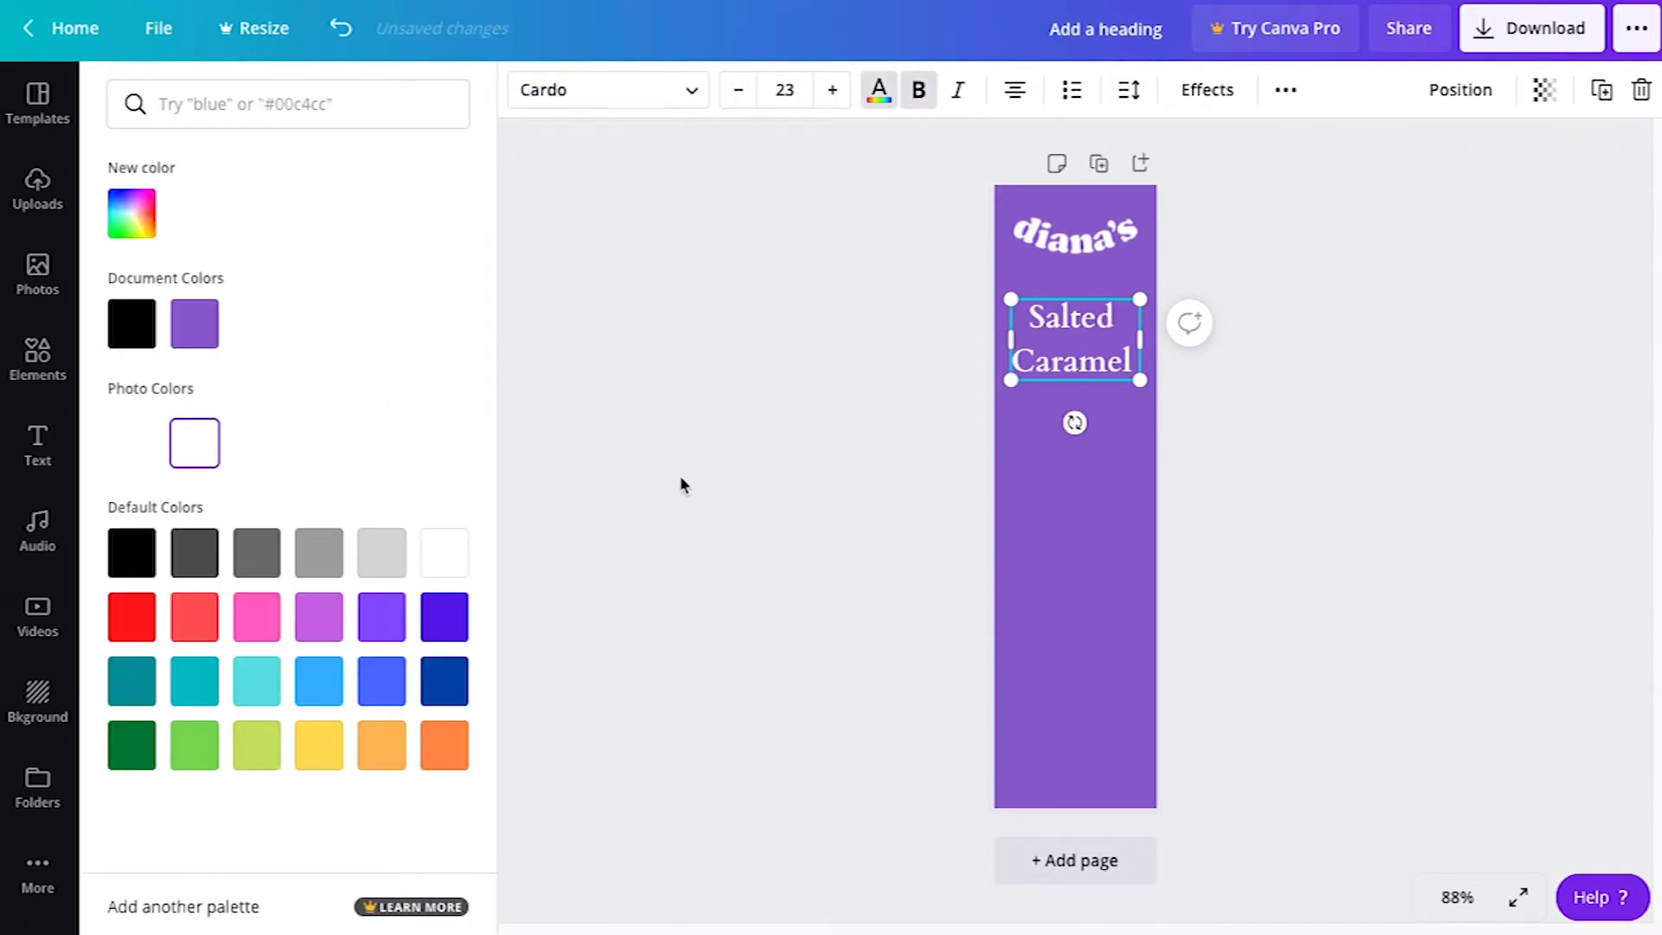
{"action": "left_click", "coordinate": [901, 444]}
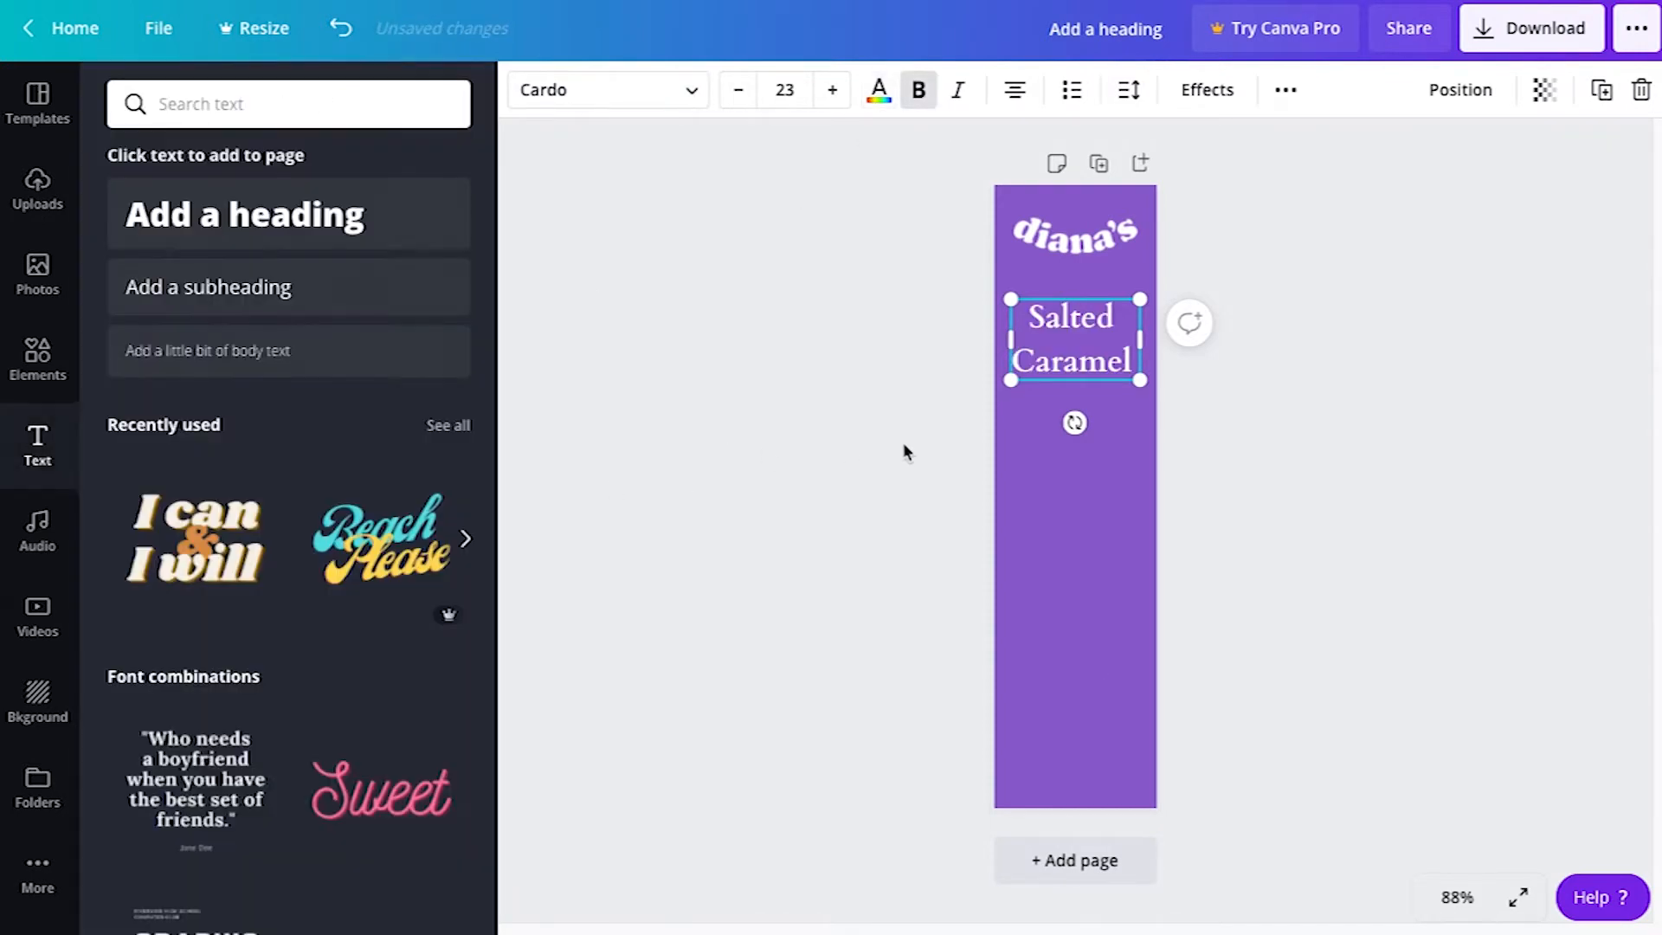
Try to adjust the letter spacing of the whole Salted Caramel heading, and undo the last two changes.
{"action": "double_click", "coordinate": [1107, 346]}
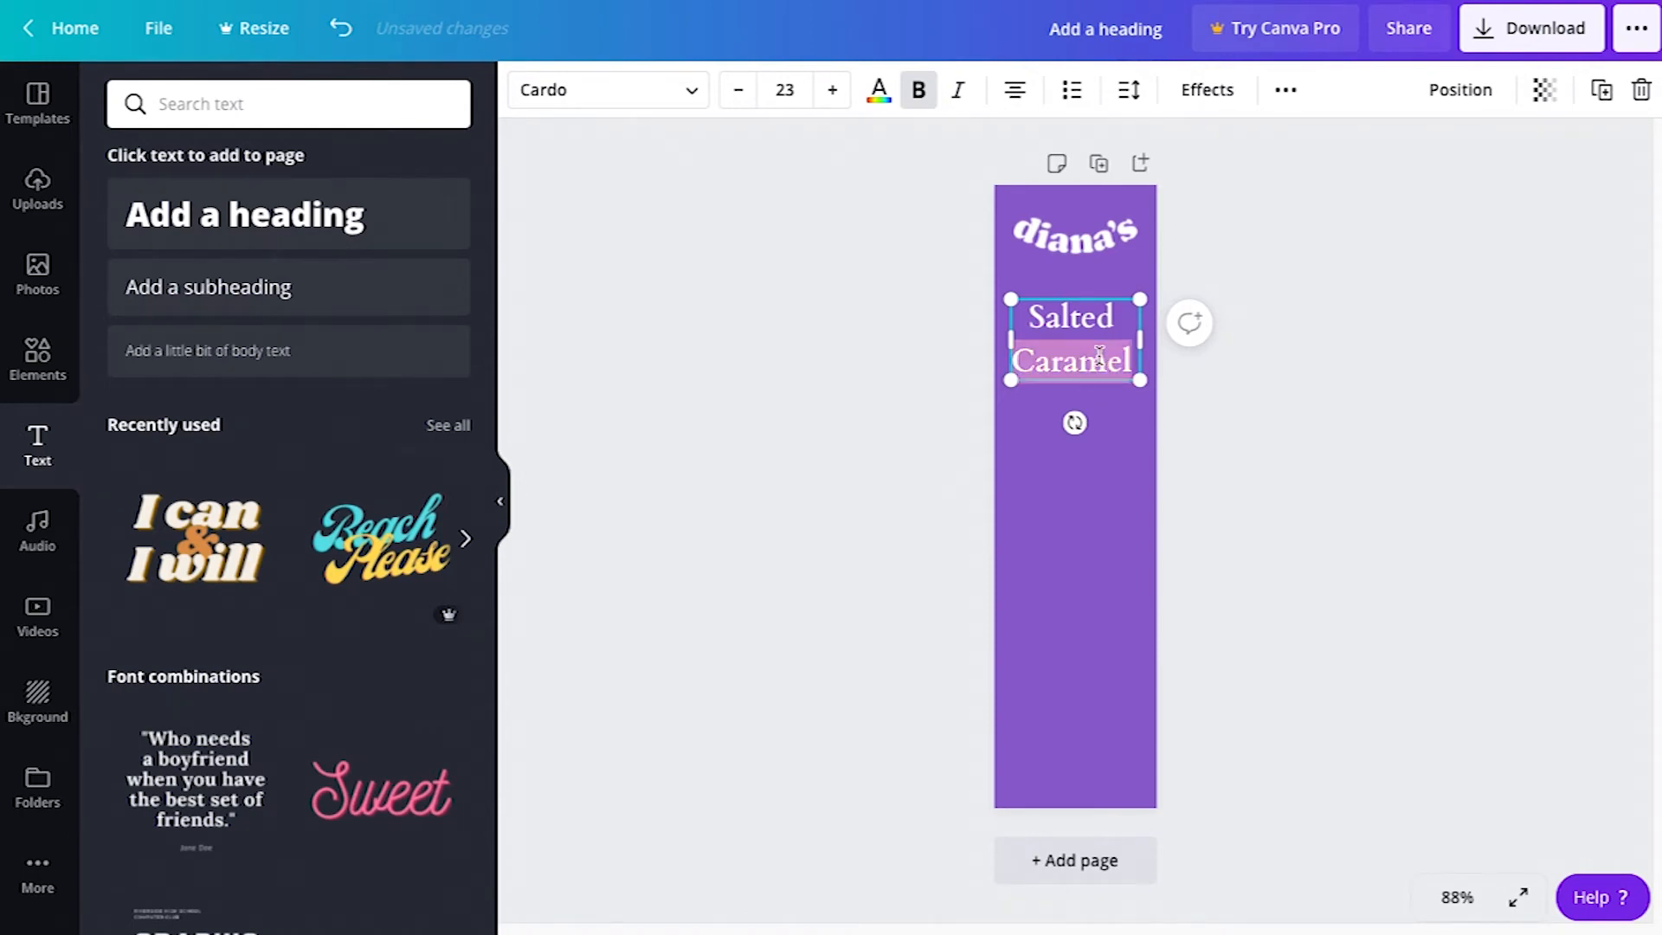
{"action": "left_click", "coordinate": [1069, 339]}
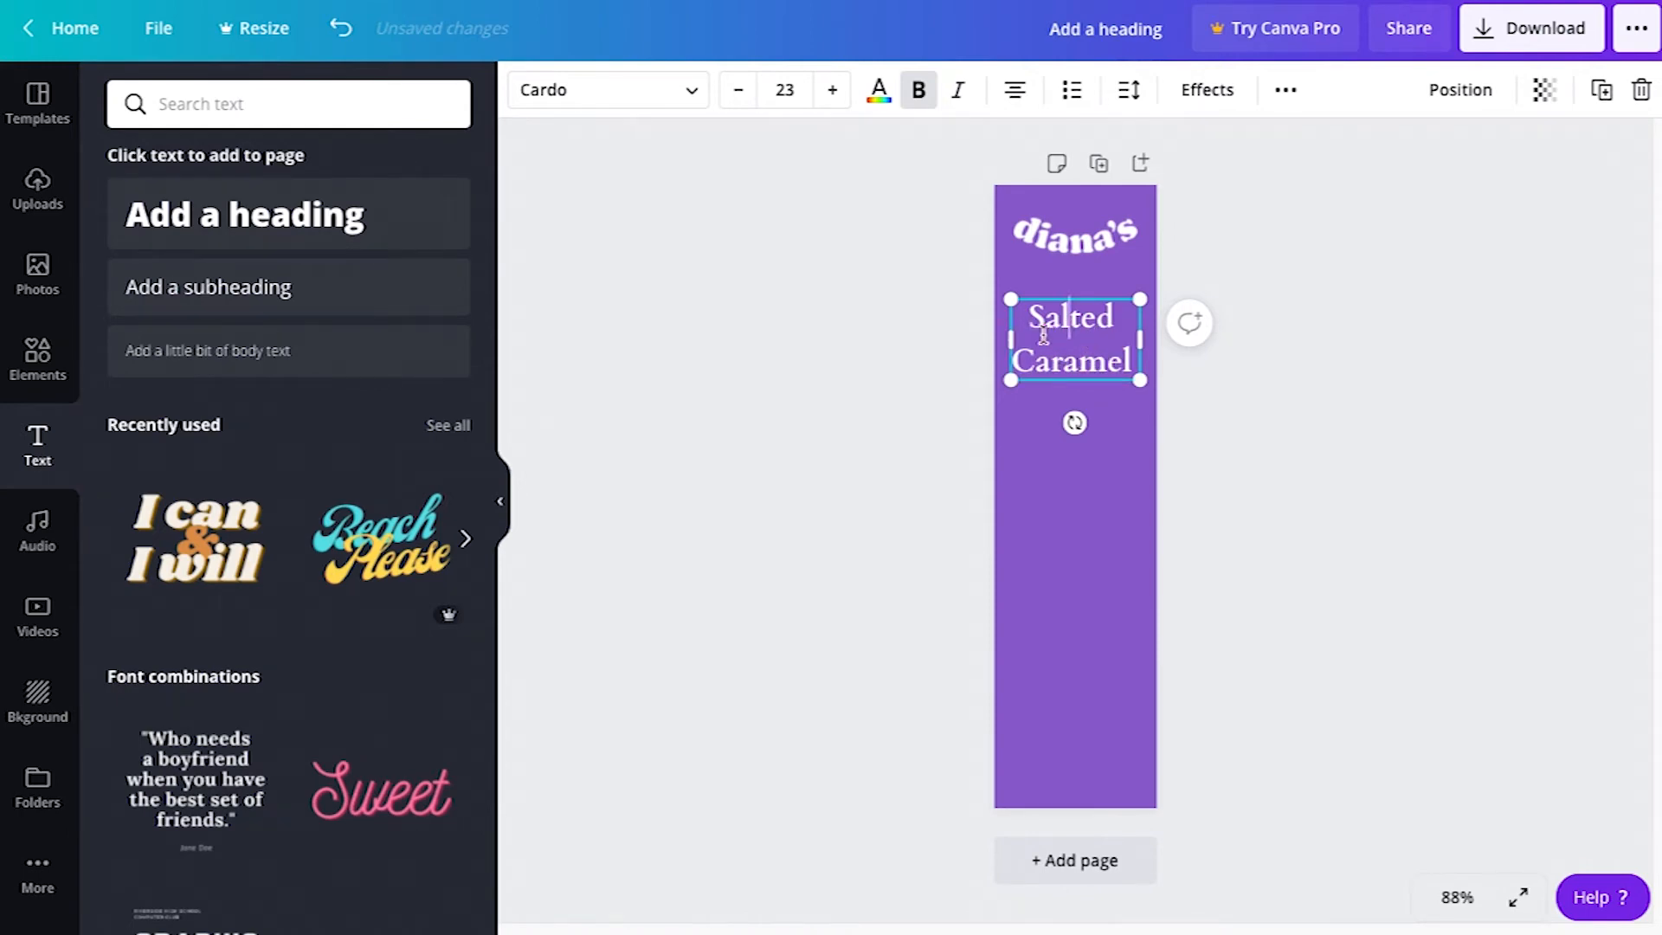
{"action": "double_click", "coordinate": [1097, 359]}
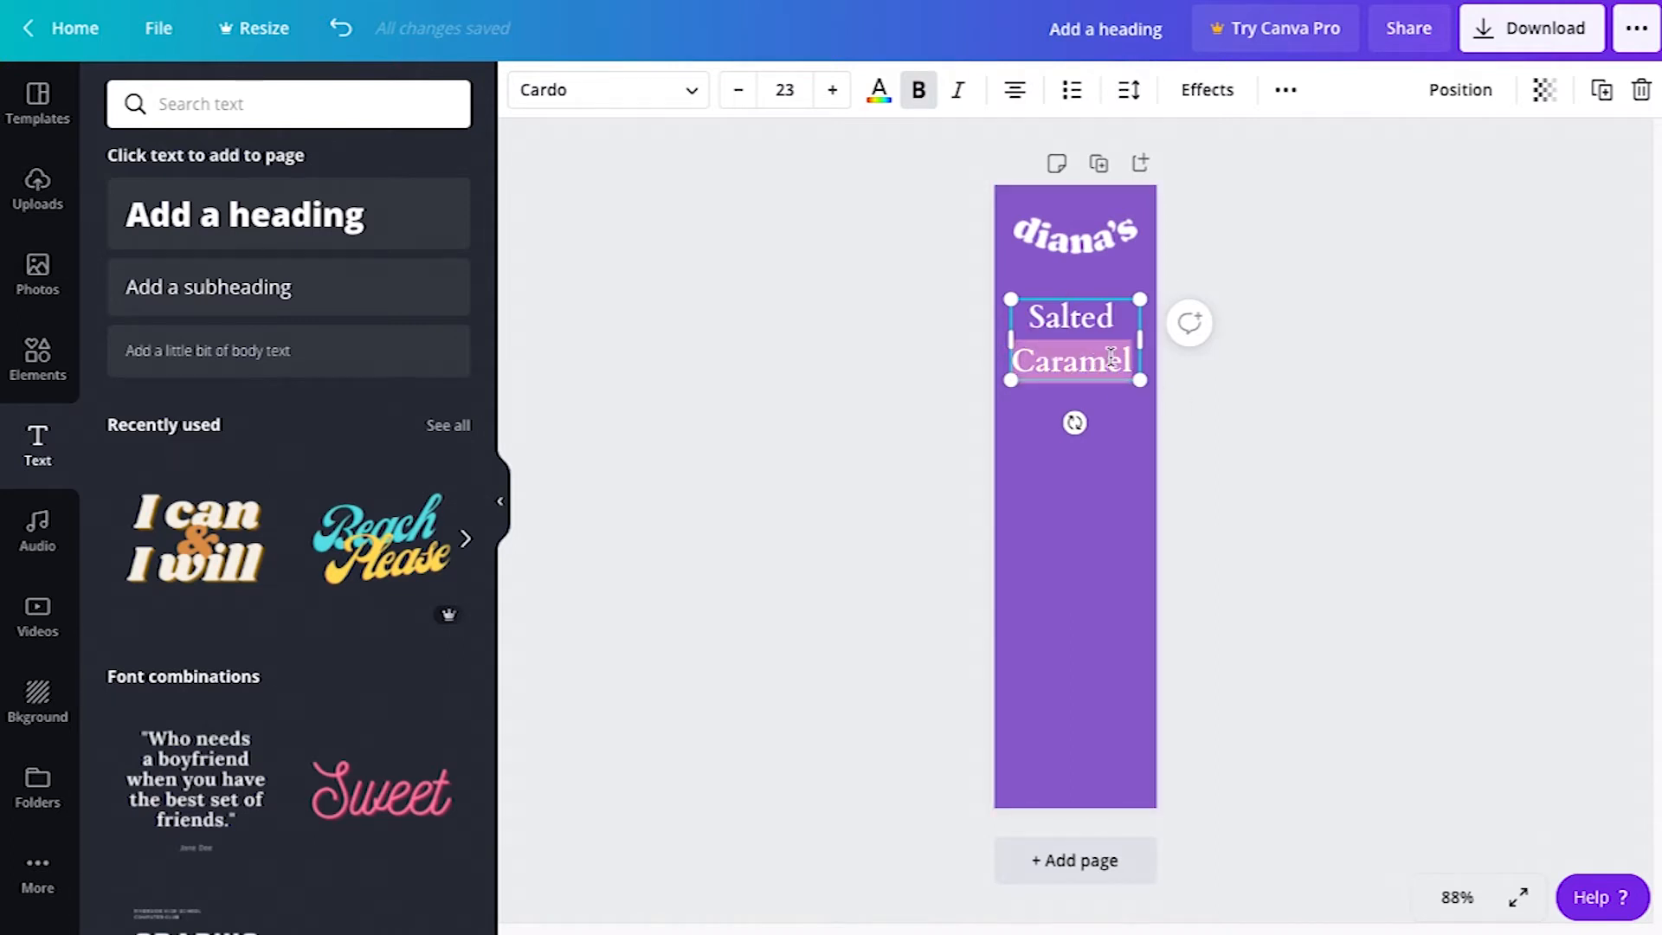
{"action": "left_click", "coordinate": [1108, 357]}
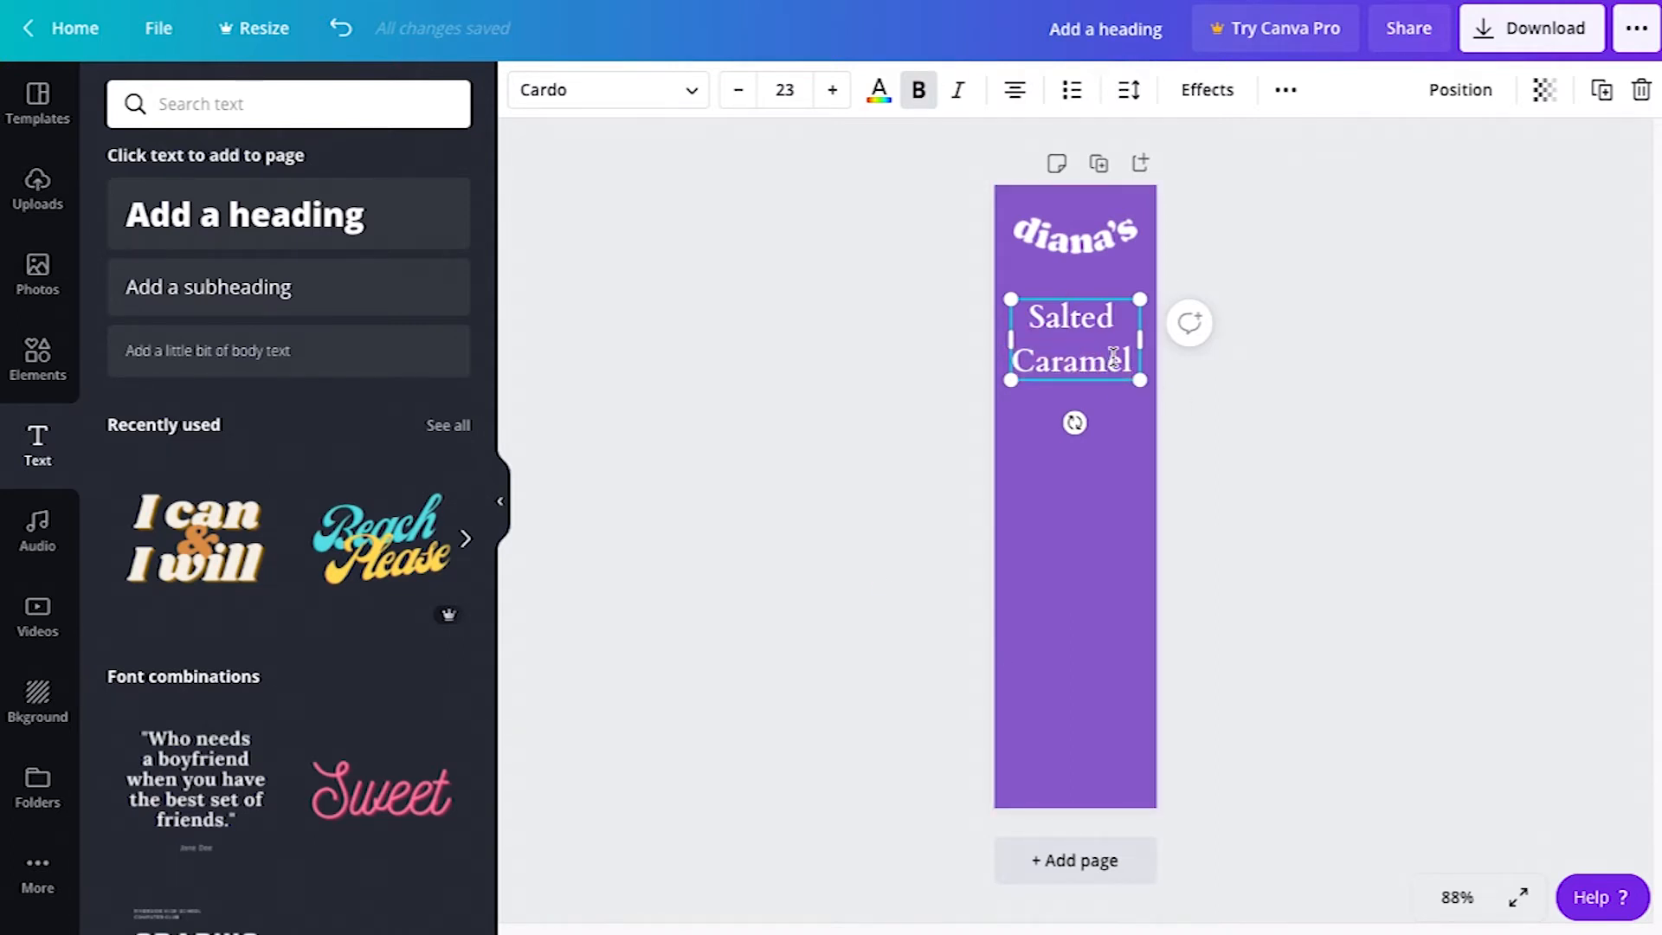
{"action": "key", "text": "ctrl+a"}
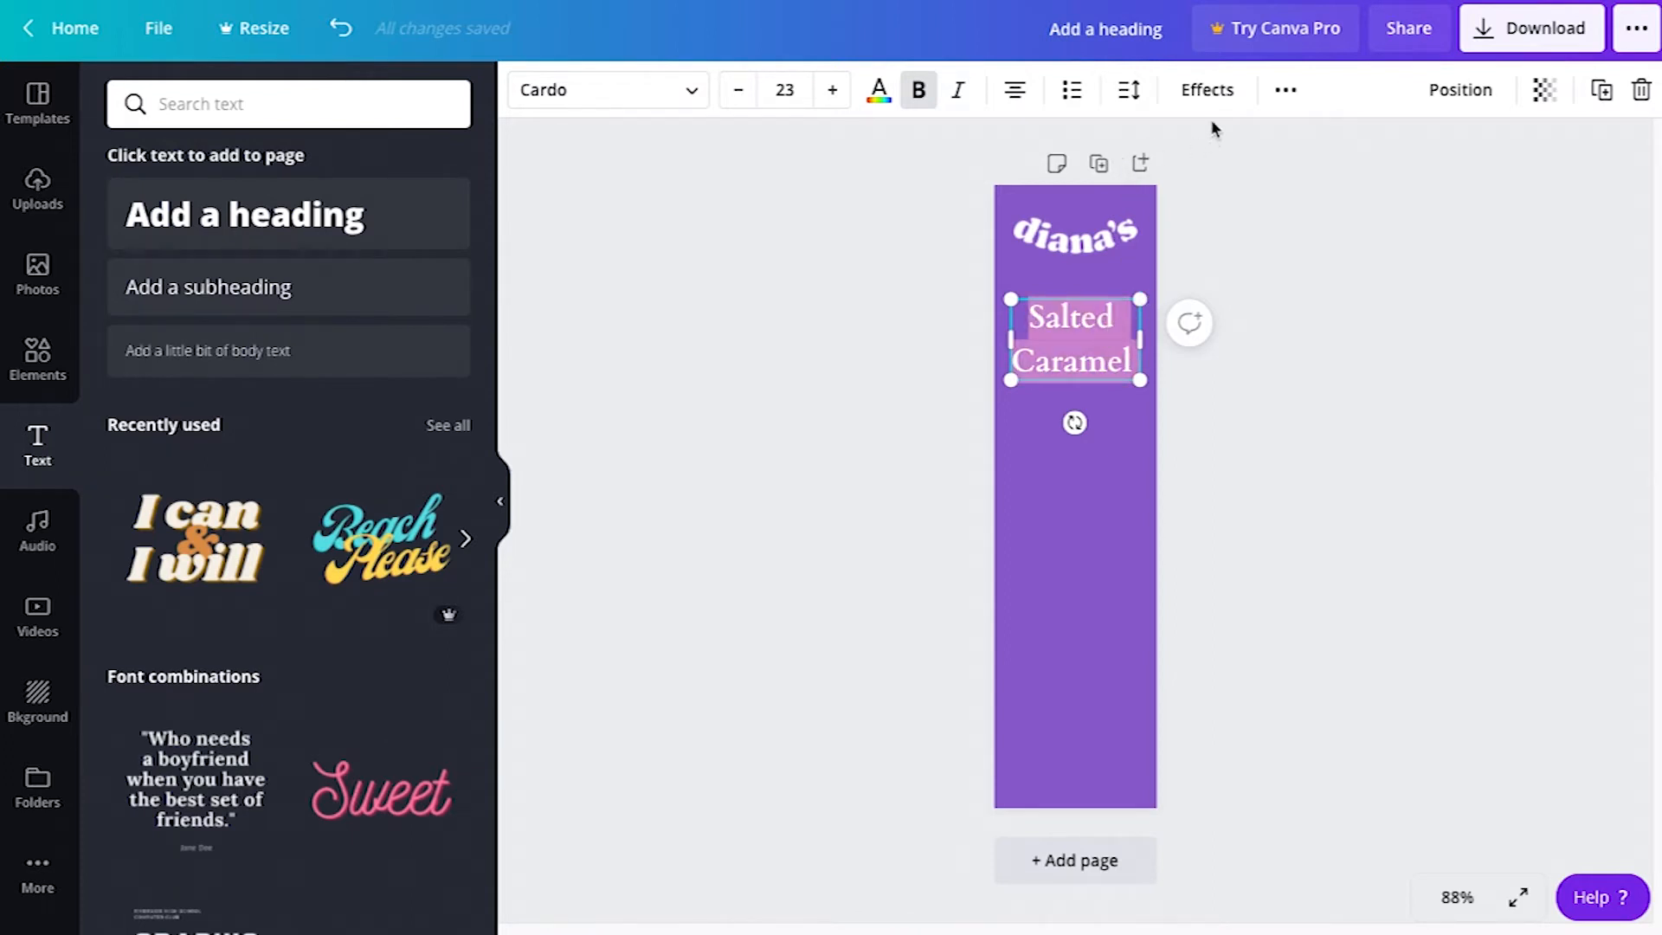
{"action": "left_click", "coordinate": [1129, 93]}
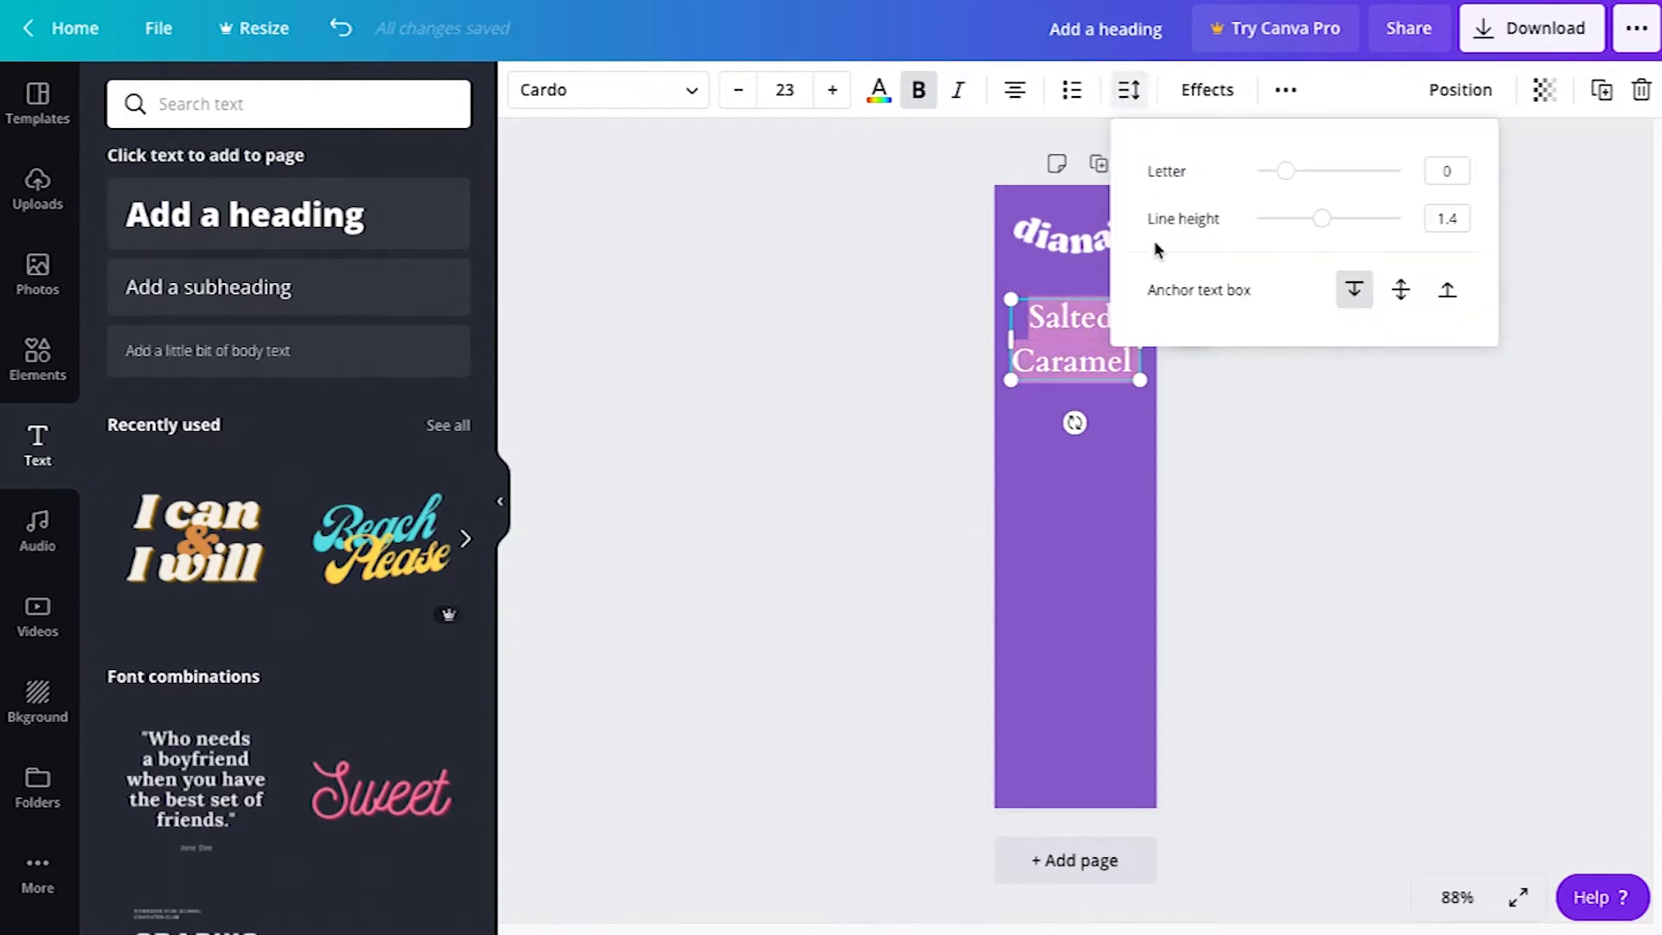
{"action": "mouse_move", "coordinate": [1285, 172]}
{"action": "left_mouse_down"}
{"action": "mouse_move", "coordinate": [1305, 174]}
{"action": "mouse_move", "coordinate": [1287, 180]}
{"action": "left_mouse_up"}
{"action": "key", "text": "ctrl+z"}
{"action": "key", "text": "ctrl+z"}
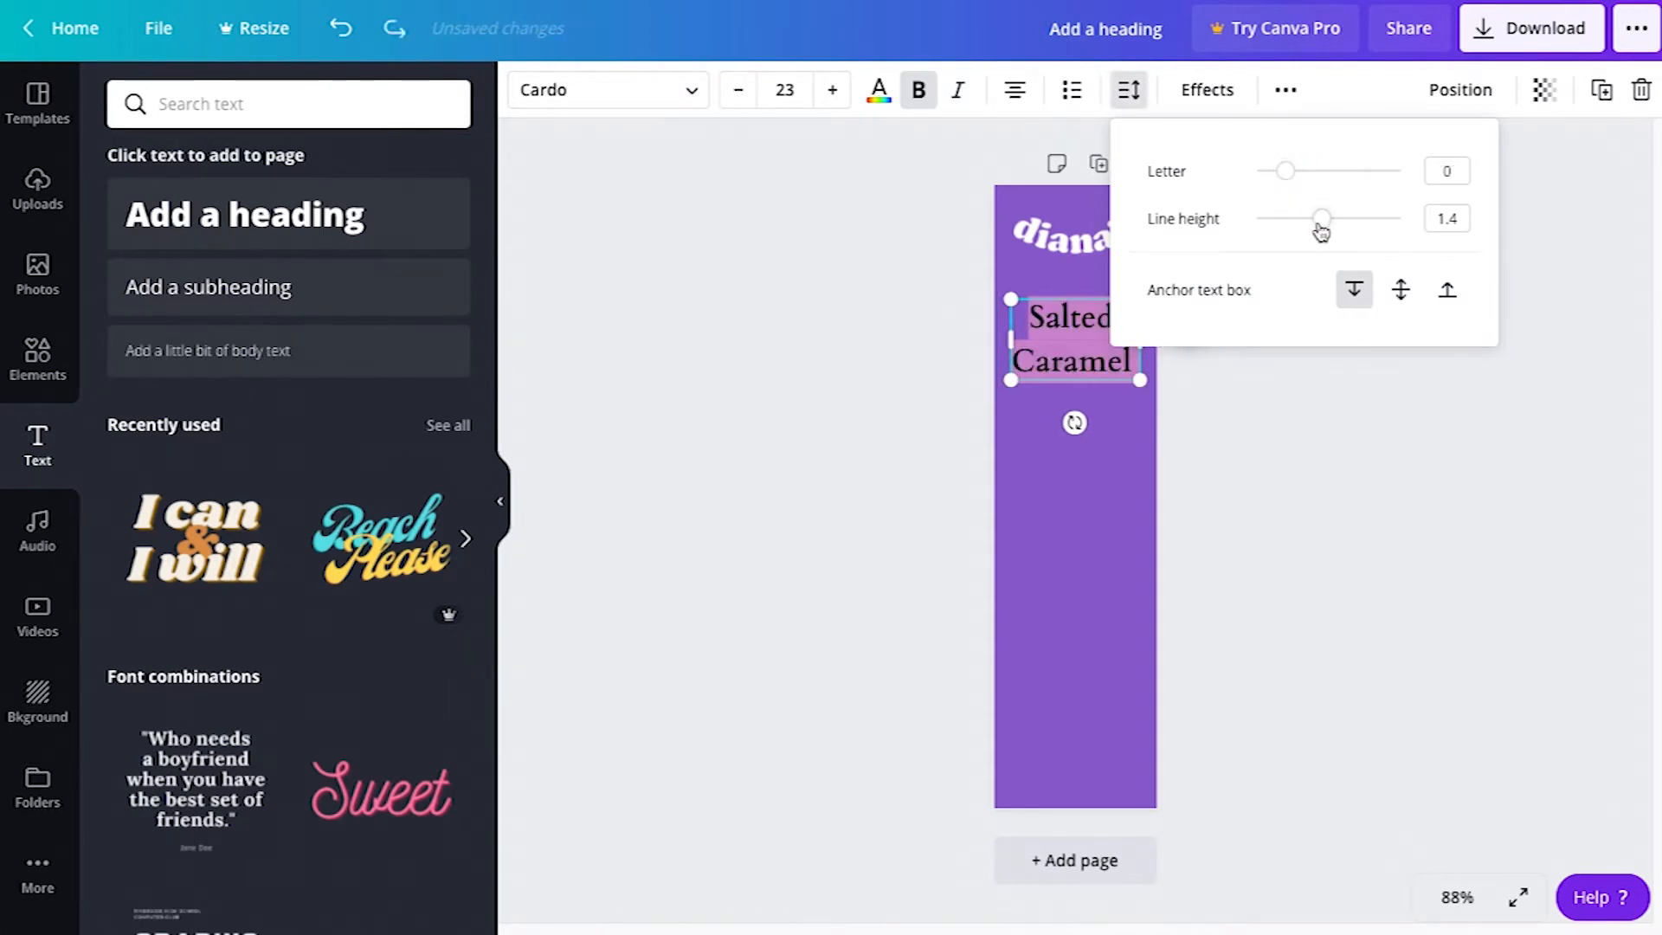
Change the Salted Caramel heading's text colour to white and reduce its line height so the two lines sit closer.
{"action": "left_click", "coordinate": [879, 89]}
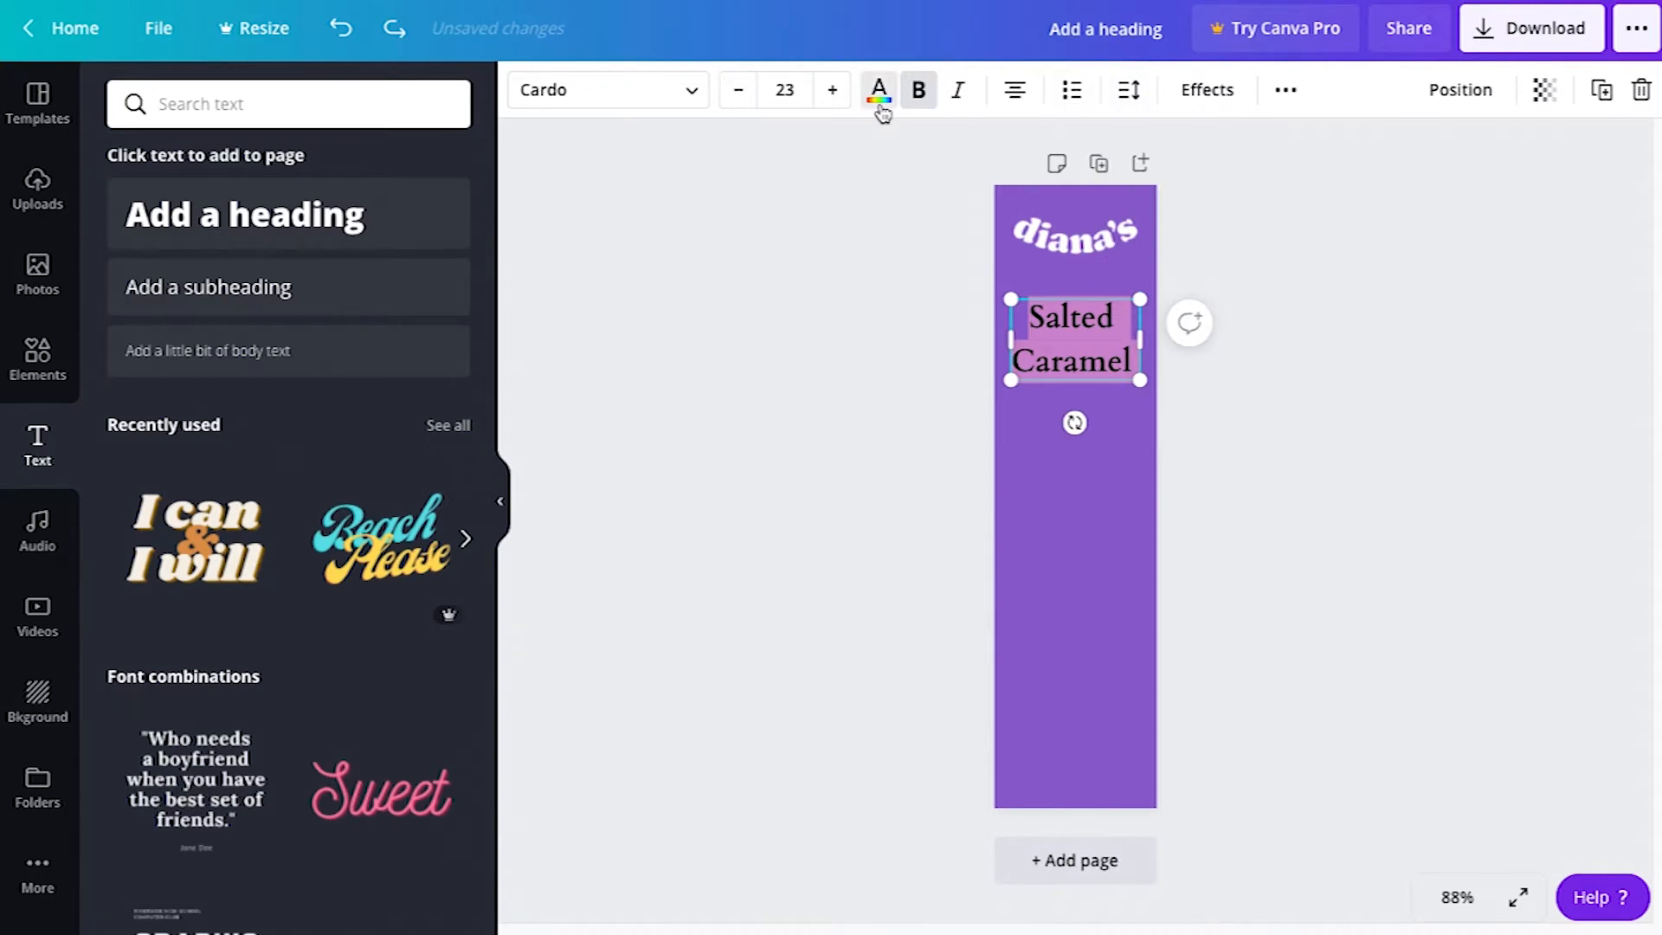
{"action": "left_click", "coordinate": [206, 457]}
{"action": "left_click", "coordinate": [1125, 94]}
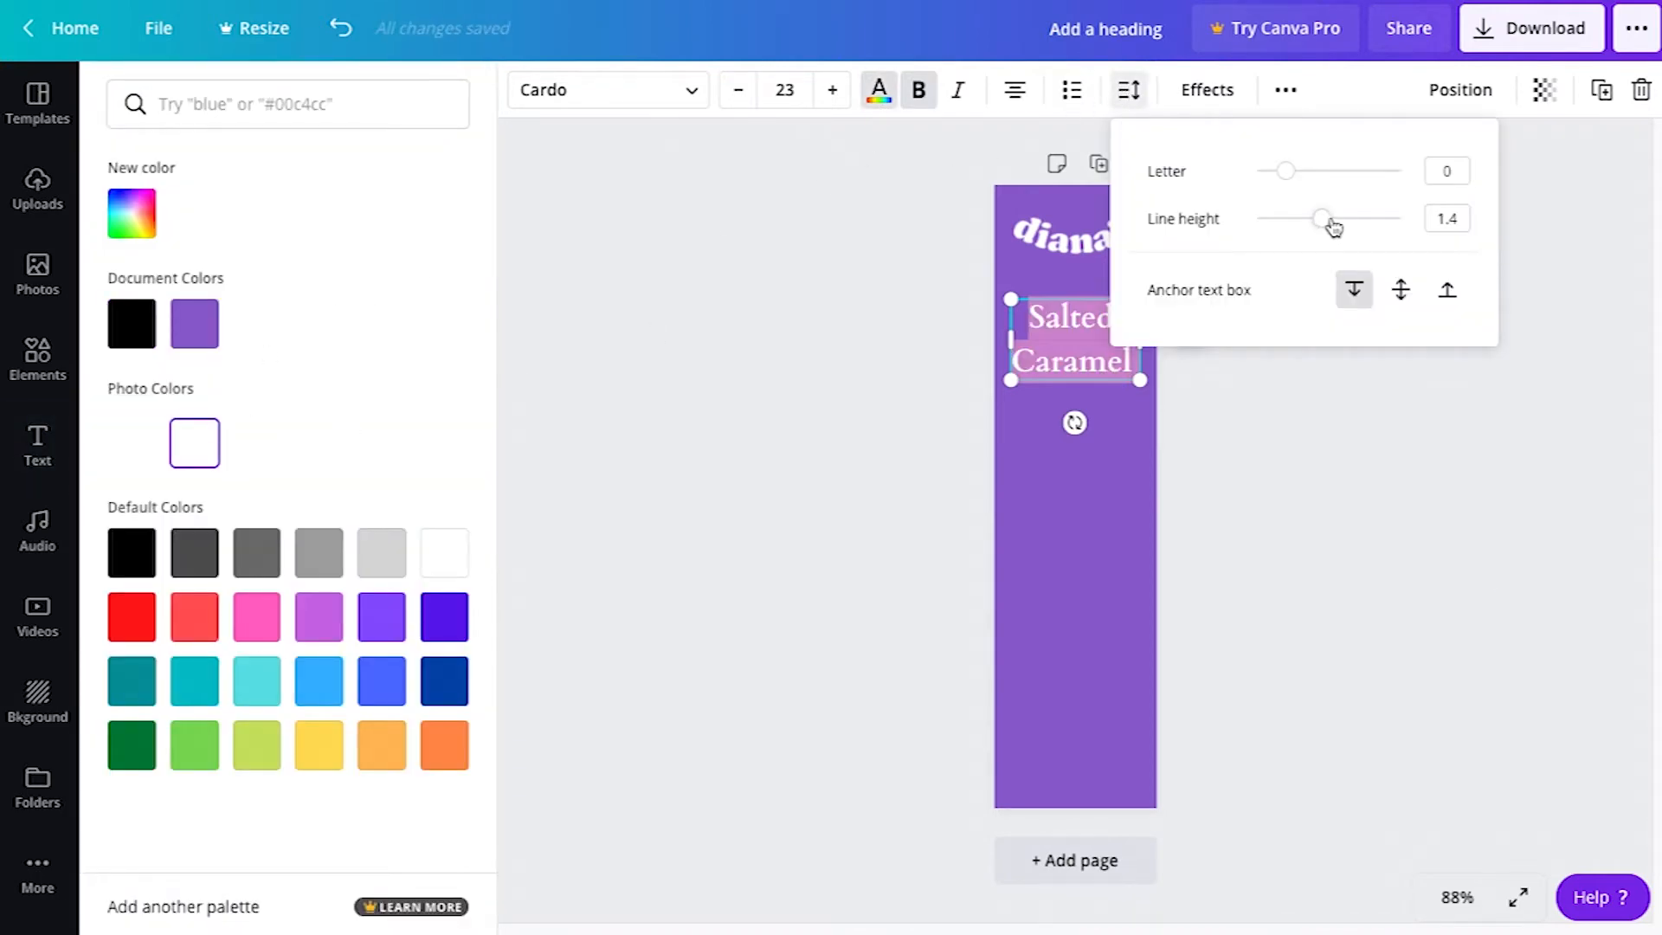
{"action": "left_click_drag", "start_coordinate": [1331, 226], "coordinate": [1307, 227]}
{"action": "left_click", "coordinate": [1359, 424]}
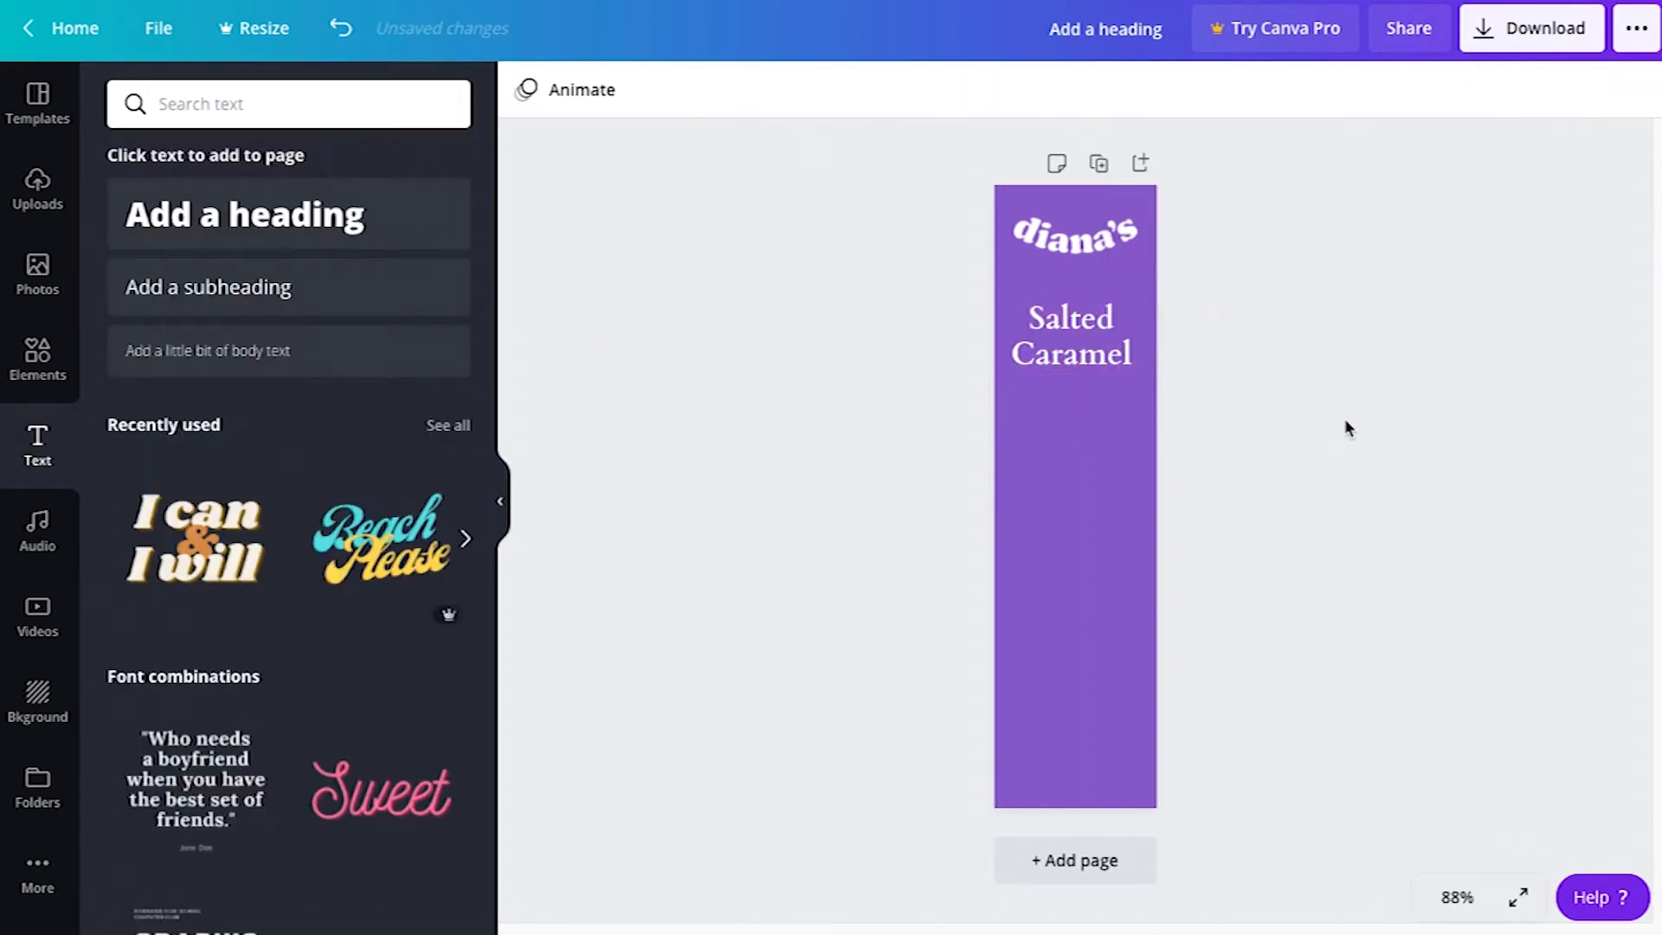
Move the Salted Caramel heading slightly up, closer to the diana's logo.
{"action": "left_click_drag", "start_coordinate": [1098, 336], "coordinate": [1097, 329]}
{"action": "left_click", "coordinate": [1295, 248]}
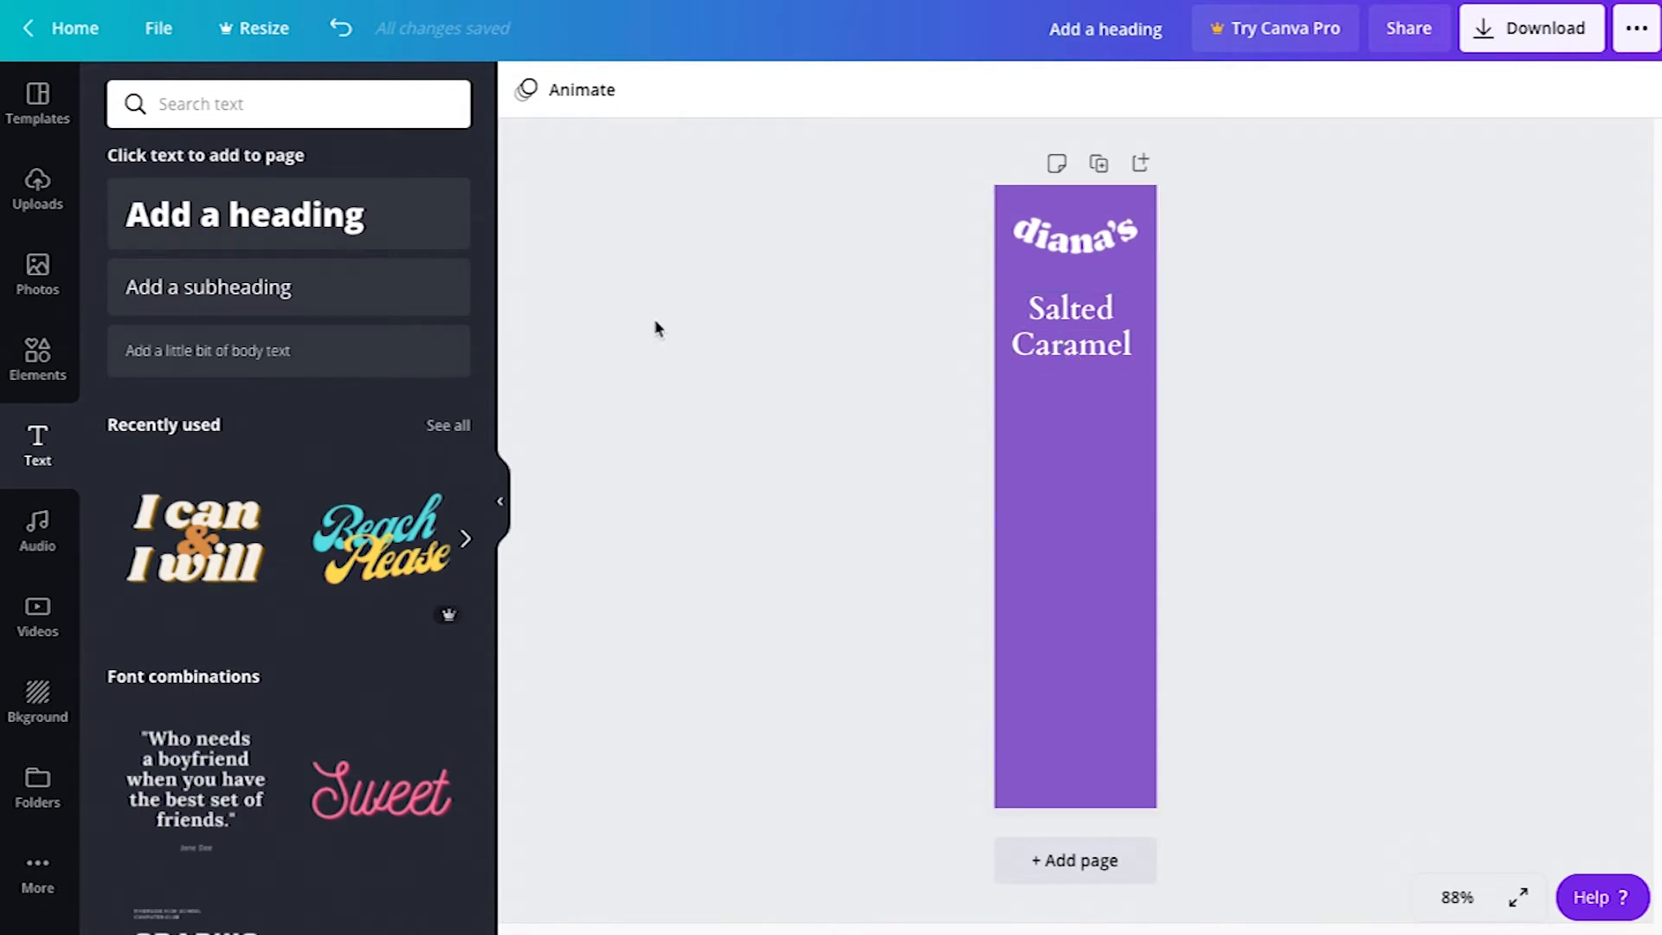
Add a subheading reading "Banana Babies" just below the Salted Caramel heading.
{"action": "left_click", "coordinate": [349, 285]}
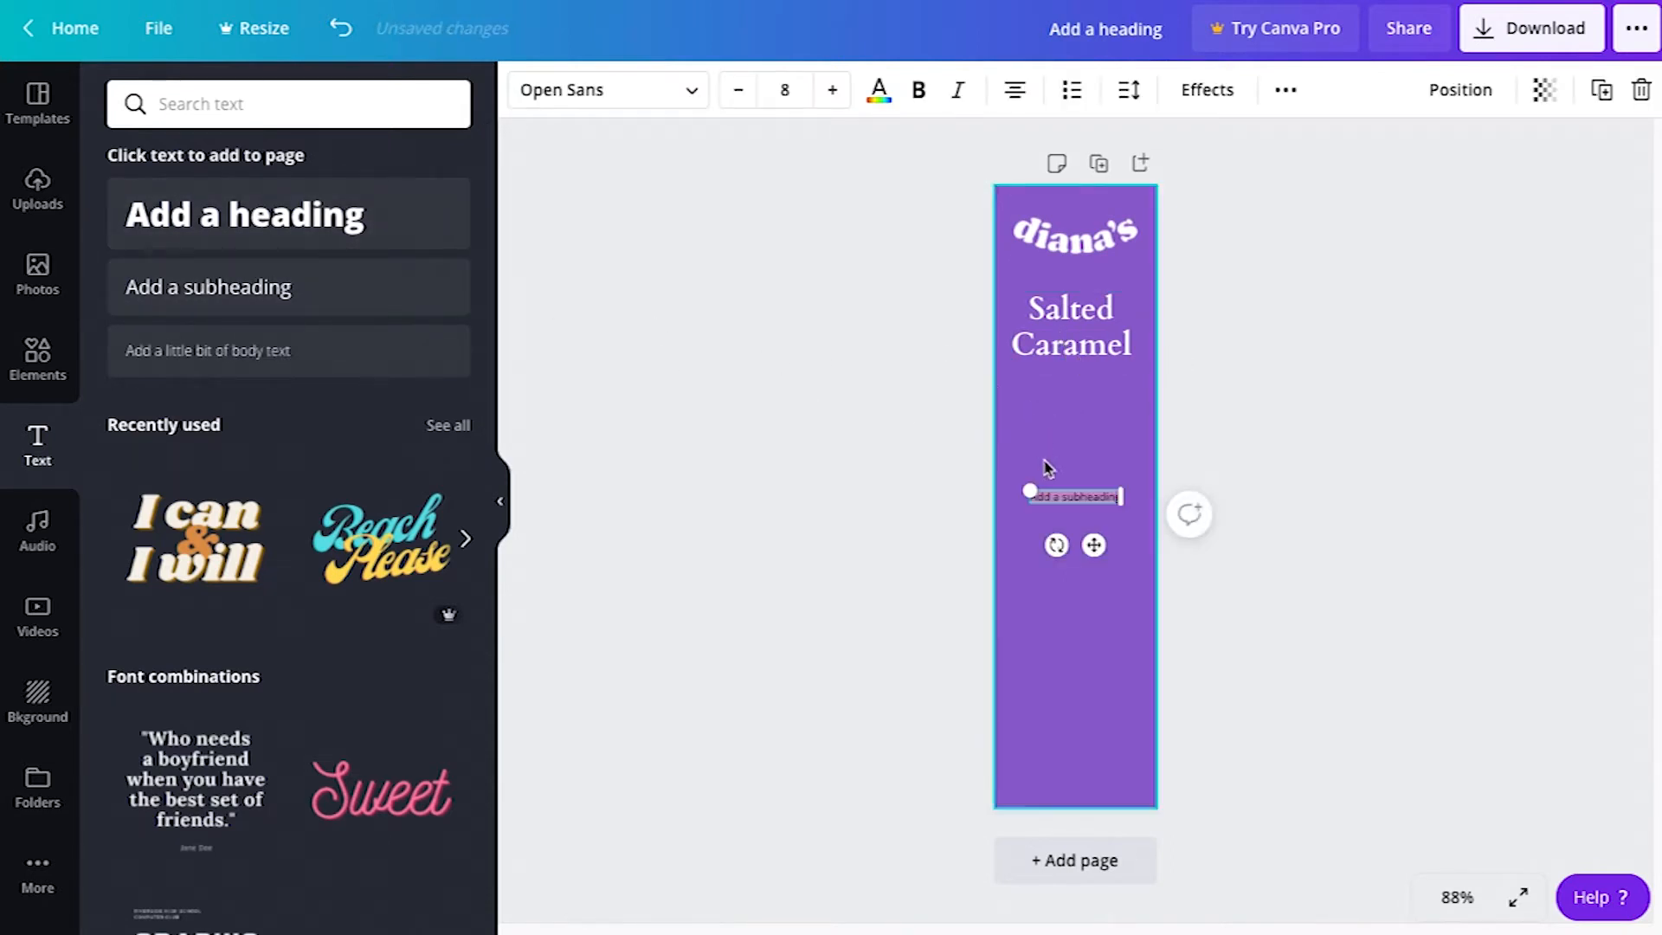
{"action": "left_click_drag", "start_coordinate": [1050, 486], "coordinate": [1074, 385]}
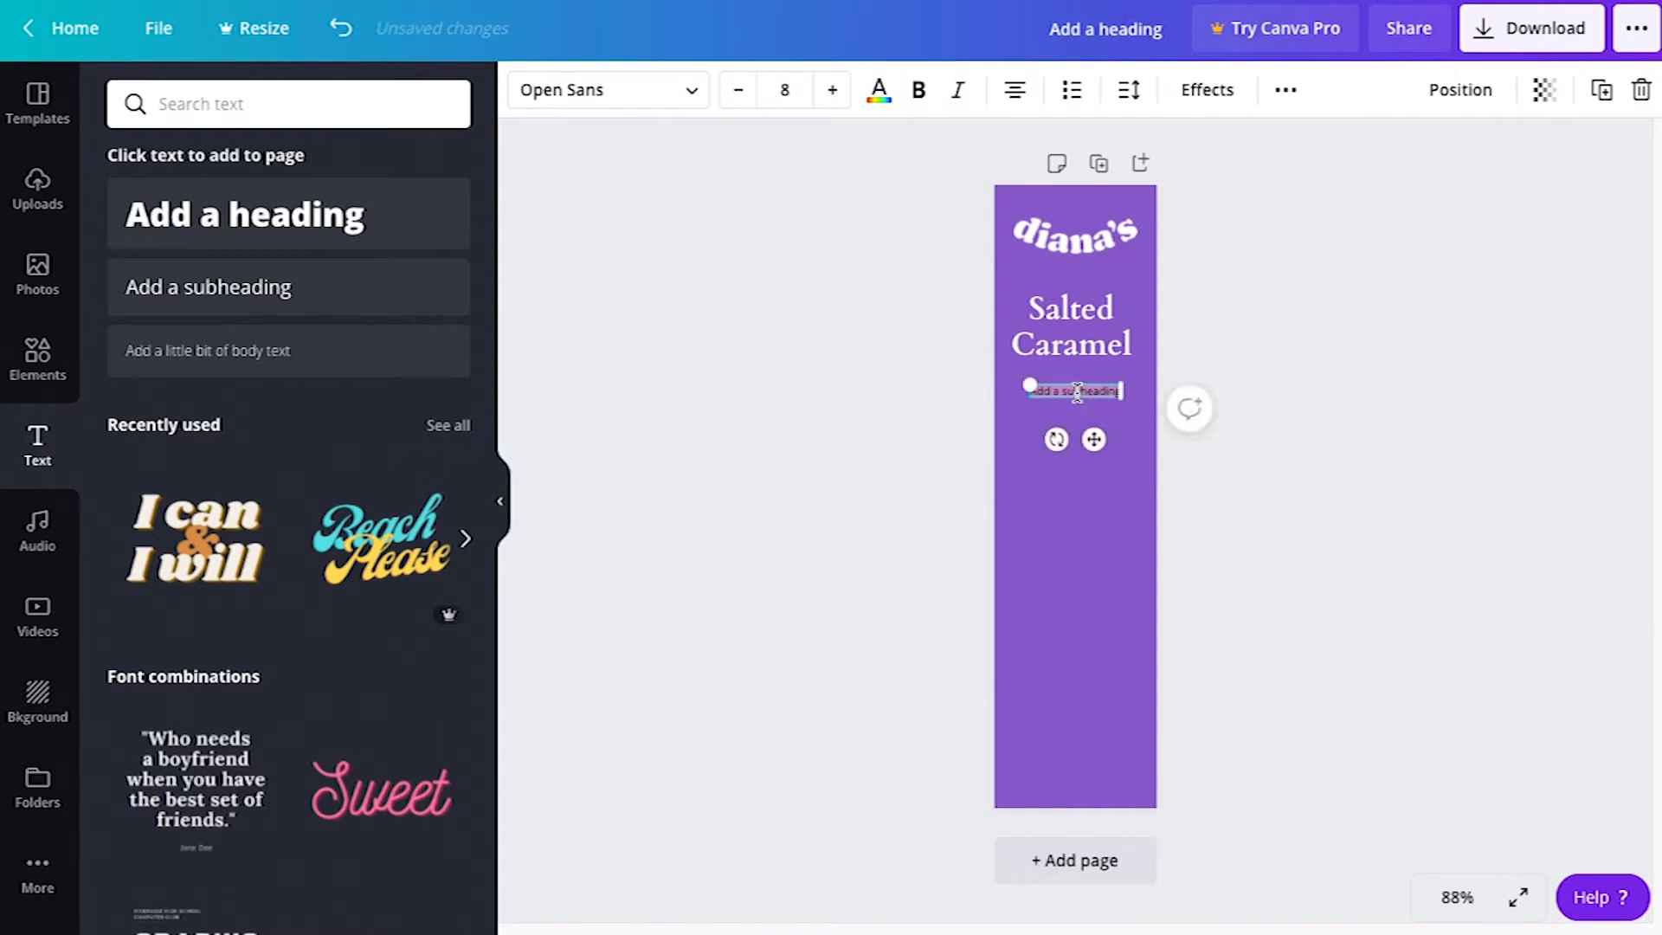
{"action": "key", "text": "BackSpace"}
{"action": "type", "text": "Banana Babie"}
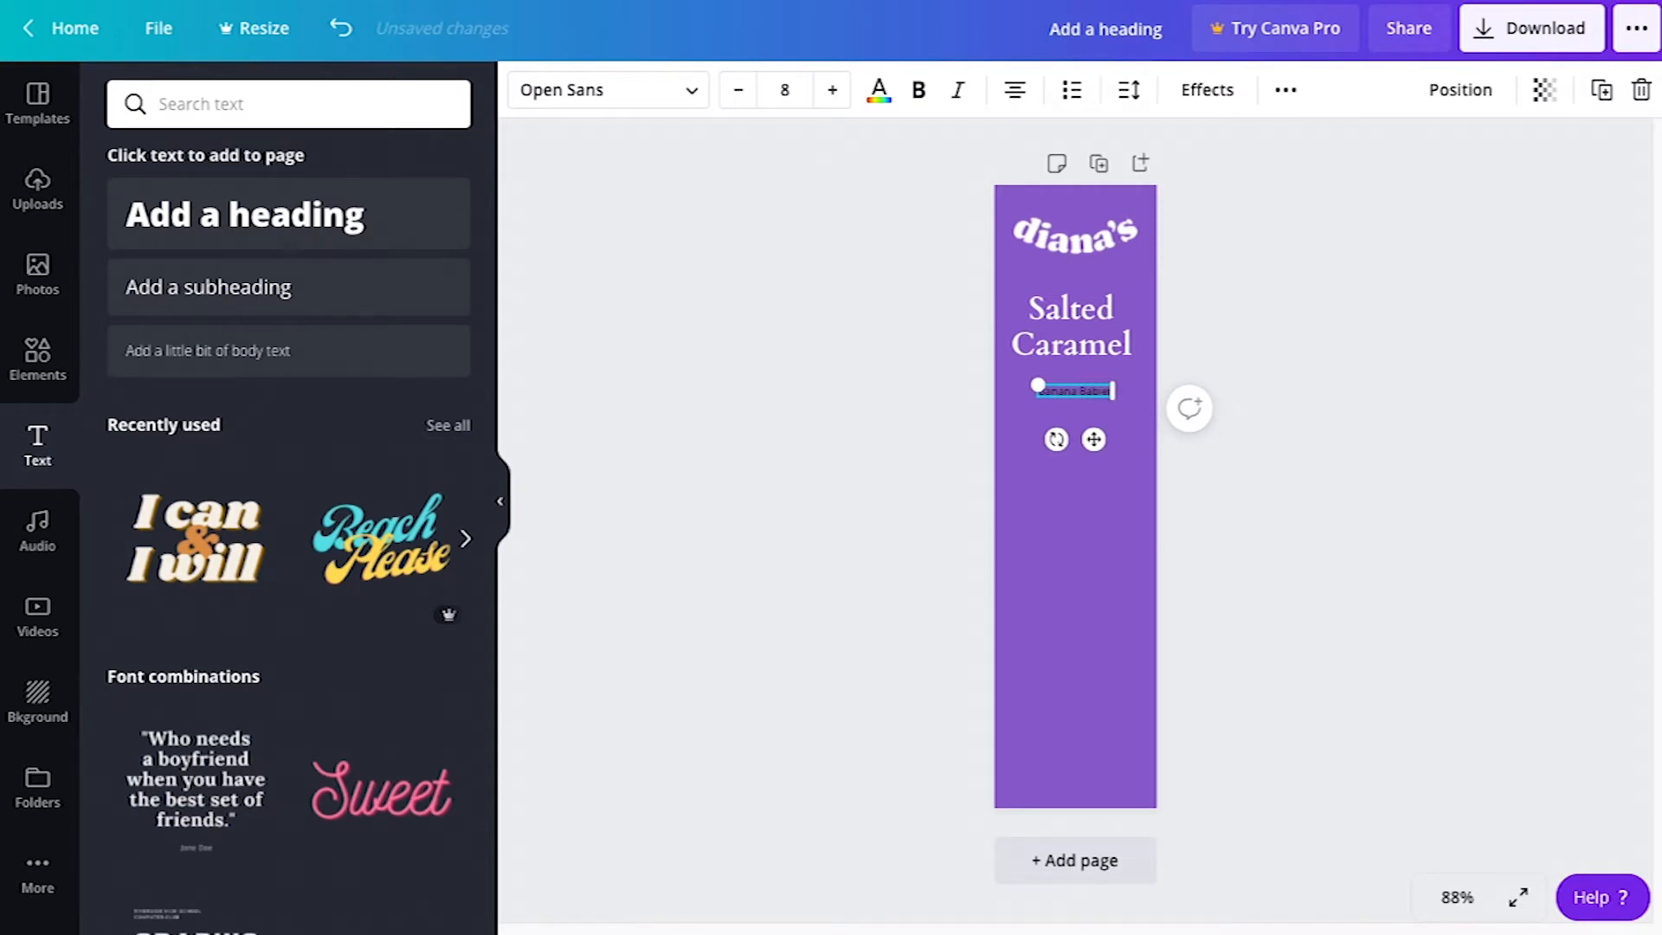
{"action": "type", "text": "s"}
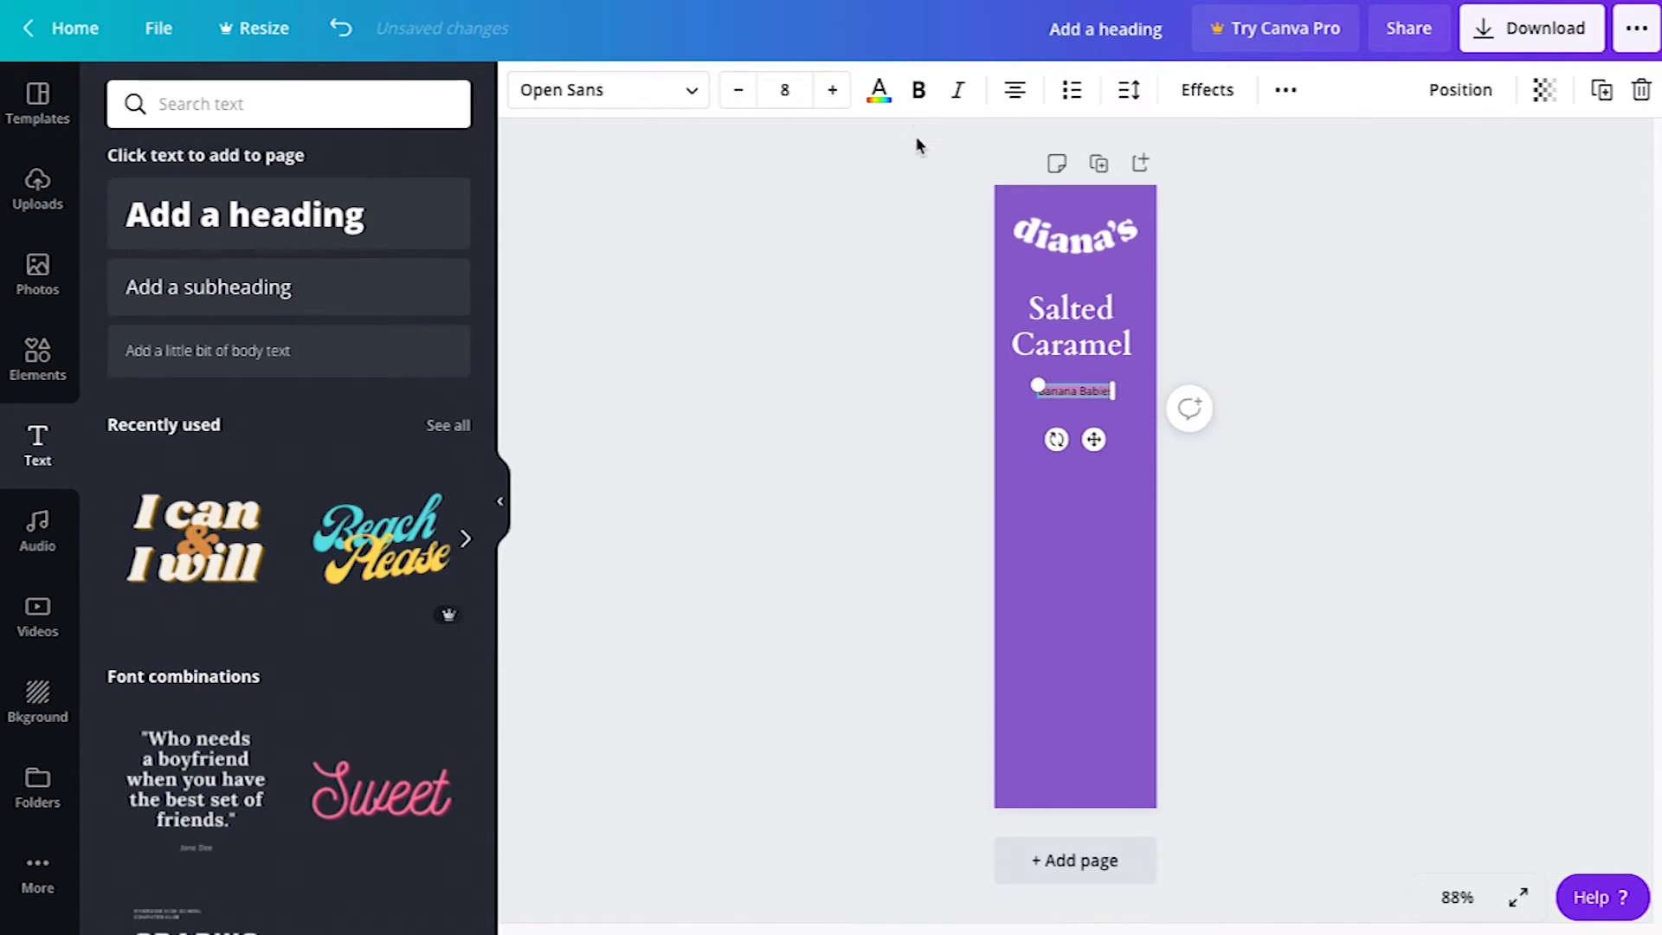
Colour the Banana Babies subheading with the custom dark purple #500D78.
{"action": "left_click", "coordinate": [875, 102]}
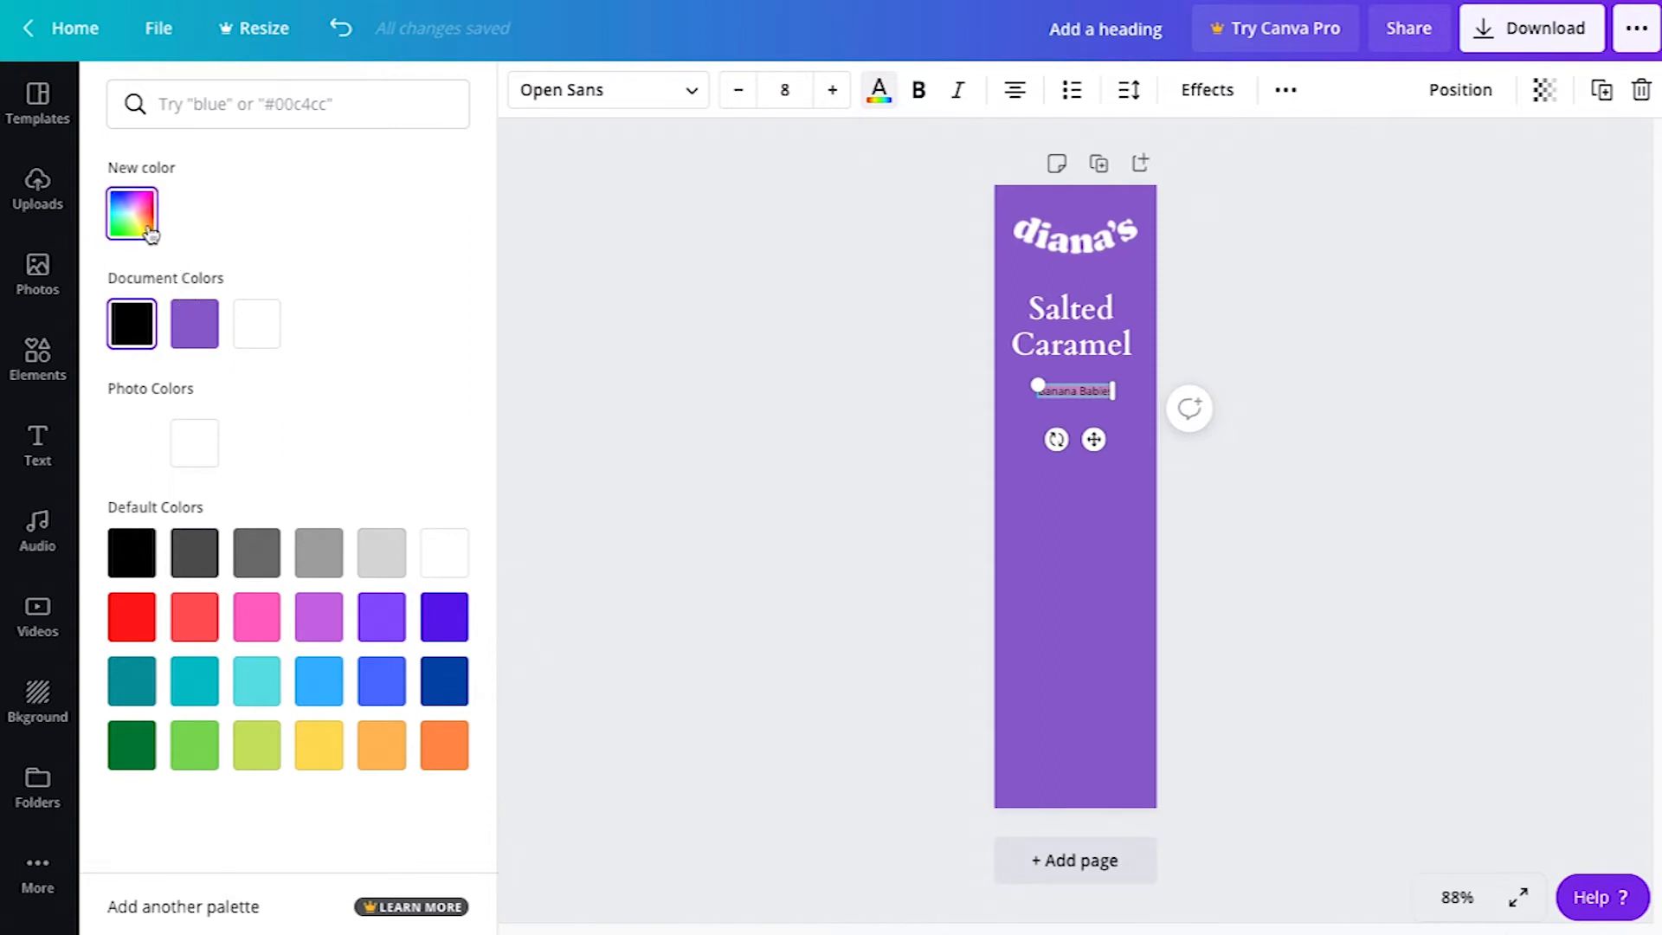
{"action": "left_click", "coordinate": [144, 223]}
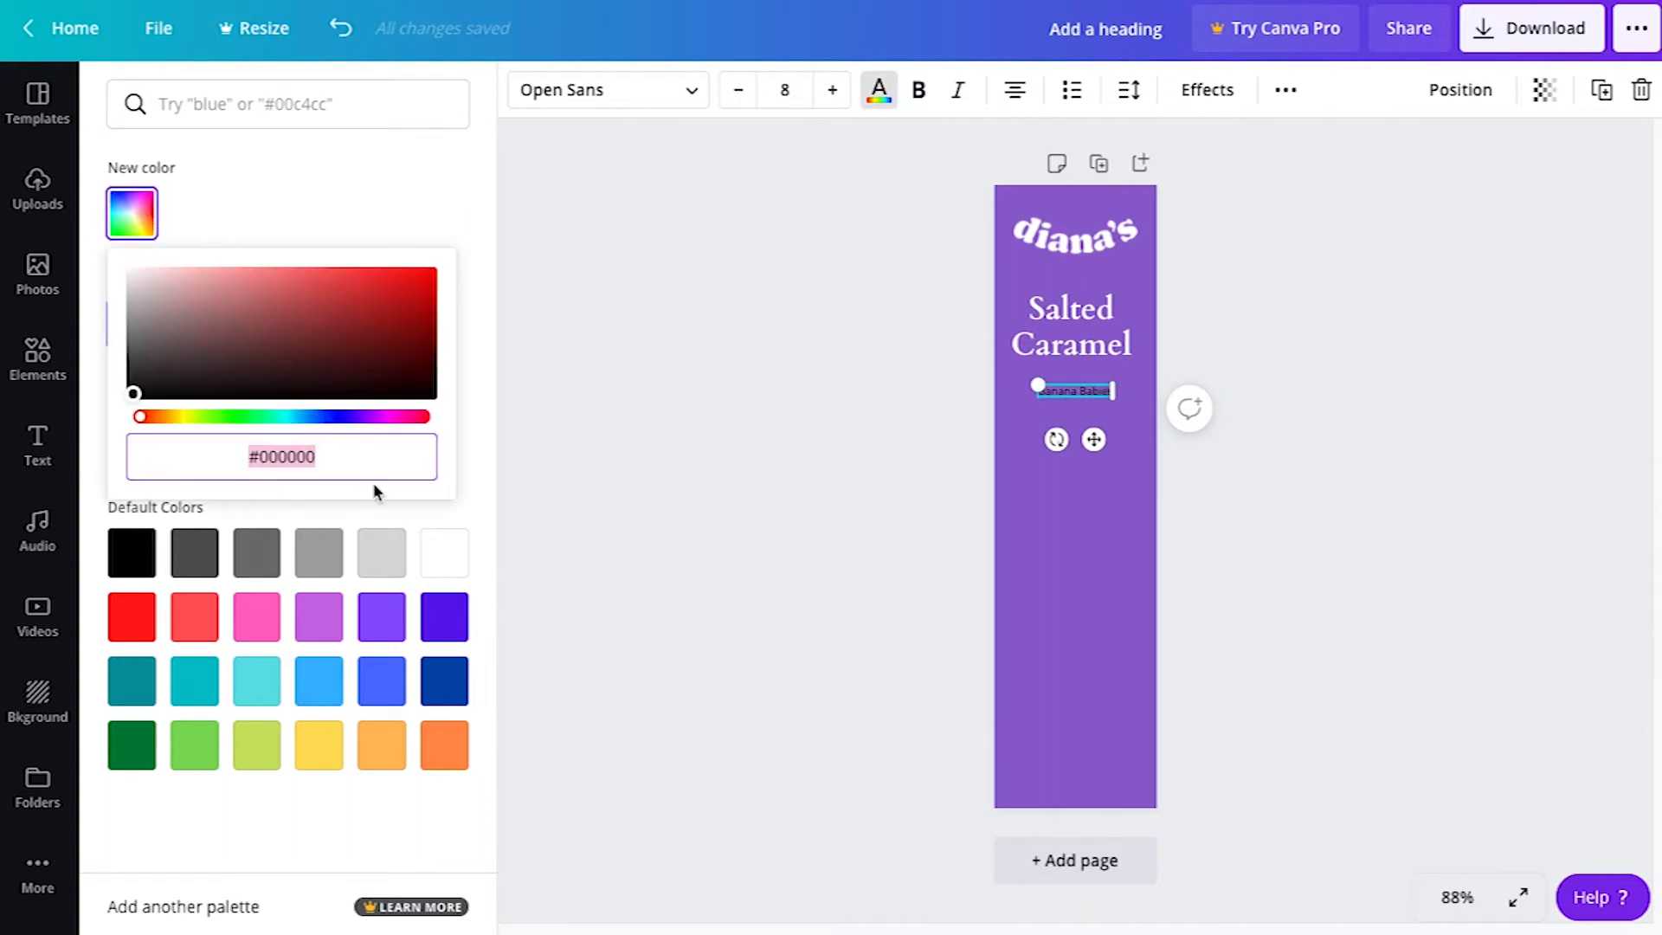
{"action": "left_click", "coordinate": [338, 461]}
{"action": "key", "text": "BackSpace"}
{"action": "key", "text": "BackSpace"}
{"action": "key", "text": "BackSpace"}
{"action": "key", "text": "BackSpace"}
{"action": "key", "text": "BackSpace"}
{"action": "key", "text": "BackSpace"}
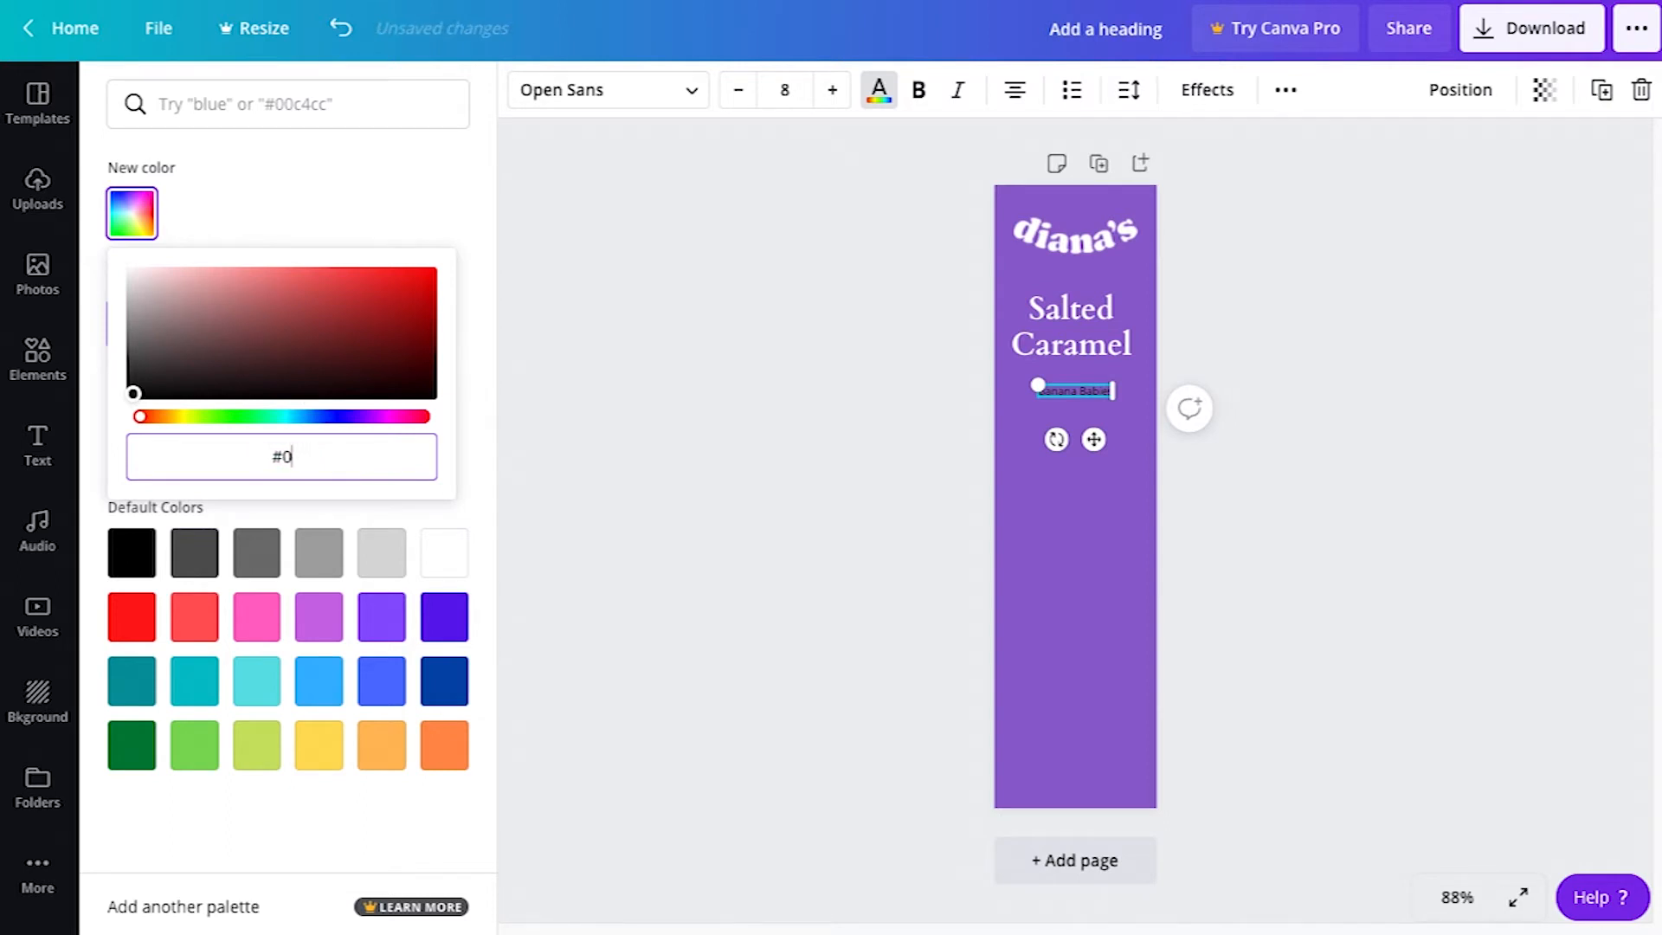
{"action": "type", "text": "500D78"}
{"action": "key", "text": "Return"}
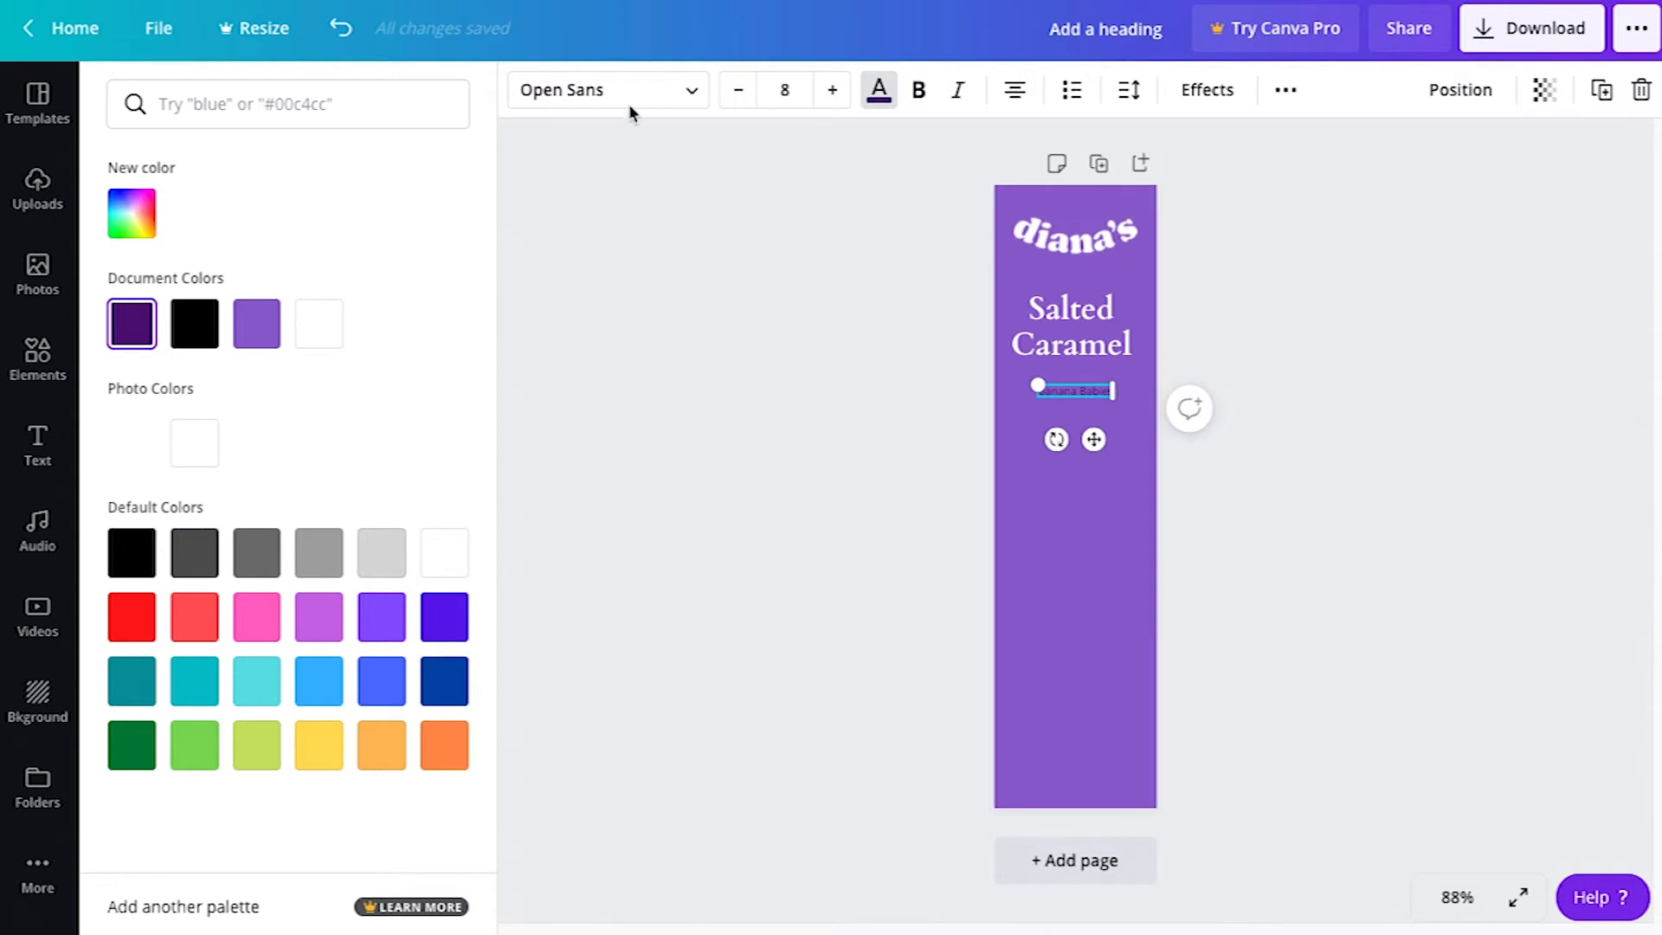
Apply the Cardo font to the Banana Babies subheading and set its size to 15.
{"action": "left_click", "coordinate": [596, 90]}
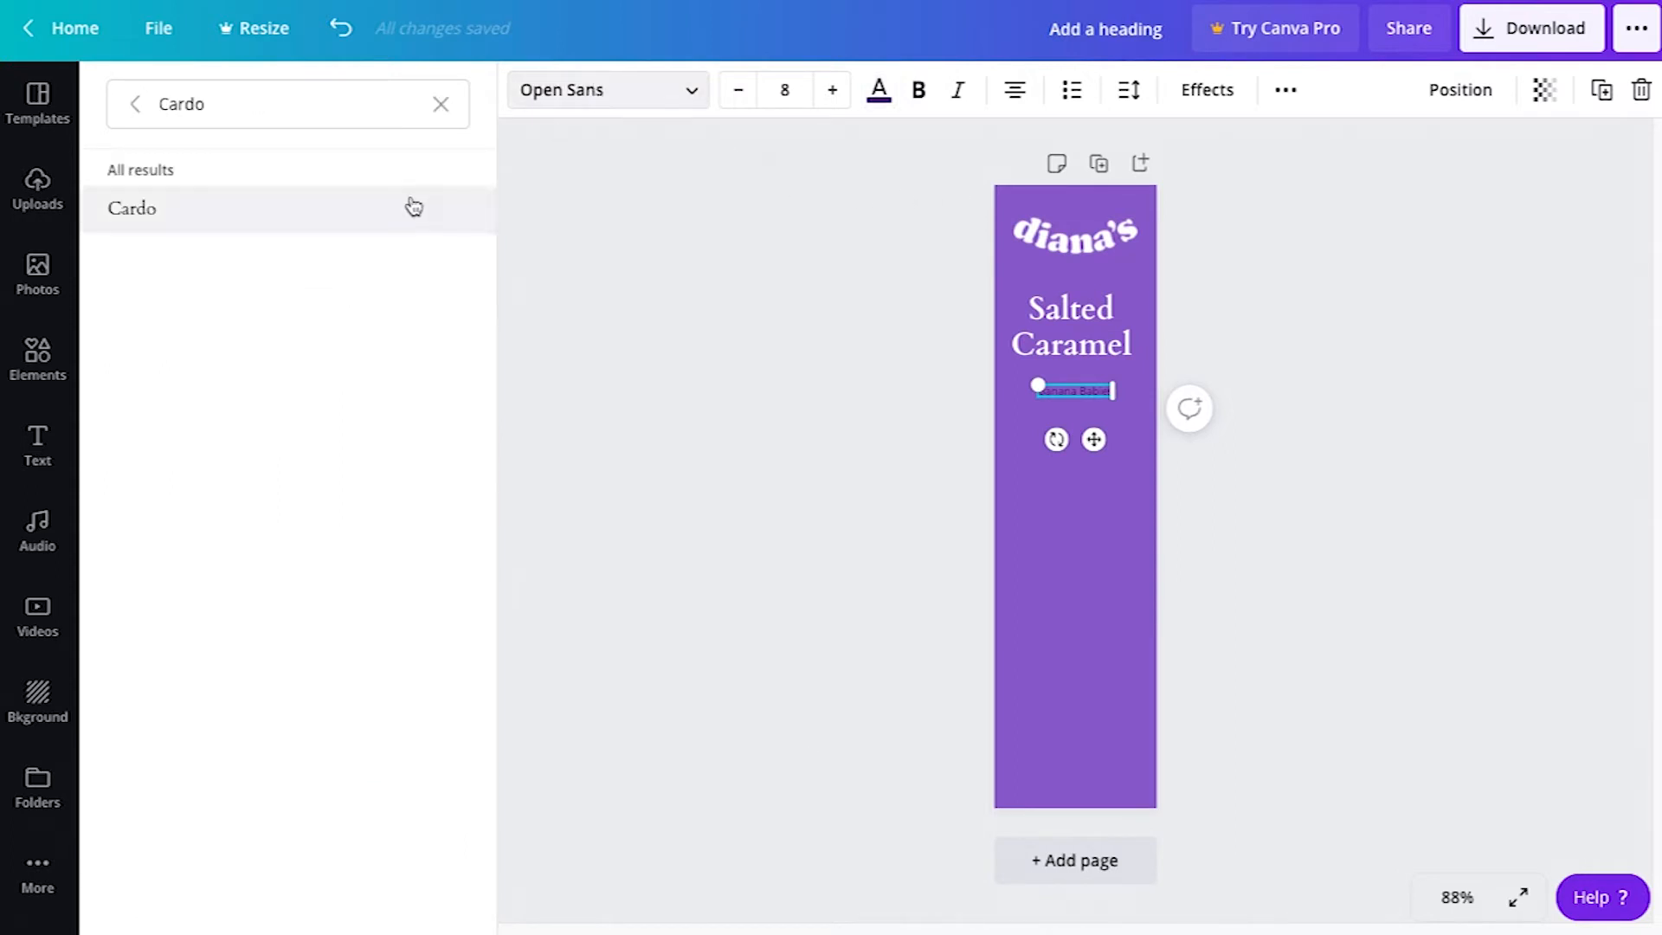
{"action": "left_click", "coordinate": [311, 232]}
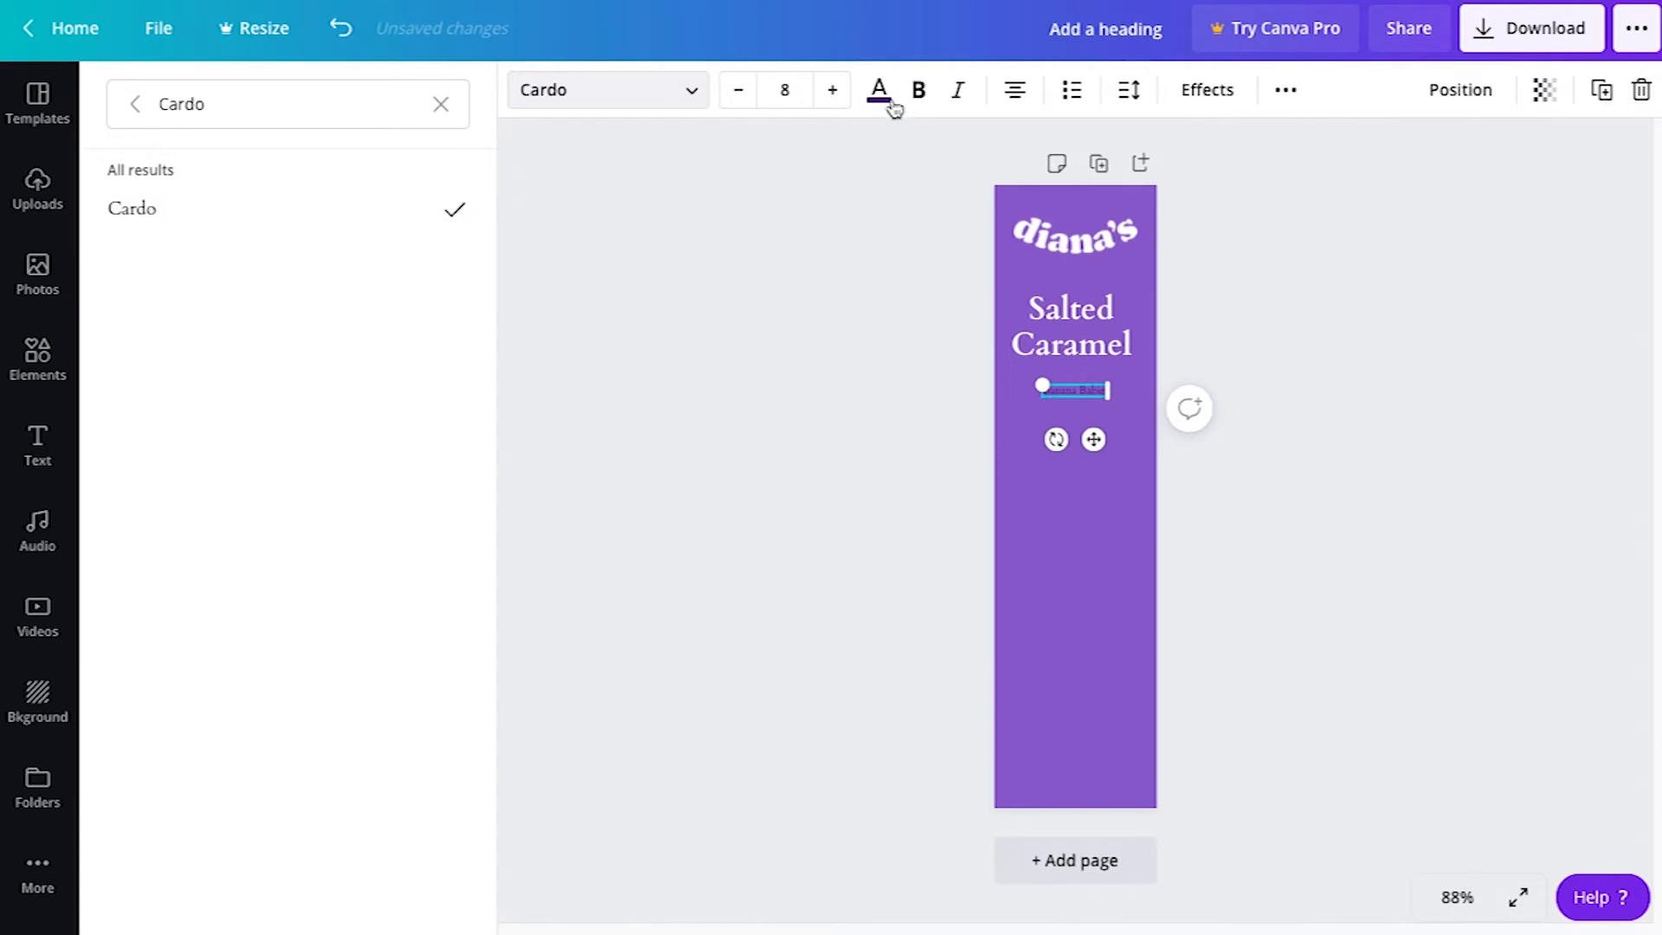
{"action": "left_click", "coordinate": [830, 90]}
{"action": "left_click", "coordinate": [830, 91]}
{"action": "left_click", "coordinate": [830, 91]}
{"action": "left_click", "coordinate": [830, 91]}
{"action": "left_click", "coordinate": [830, 90]}
{"action": "left_click", "coordinate": [830, 91]}
{"action": "left_click", "coordinate": [830, 91]}
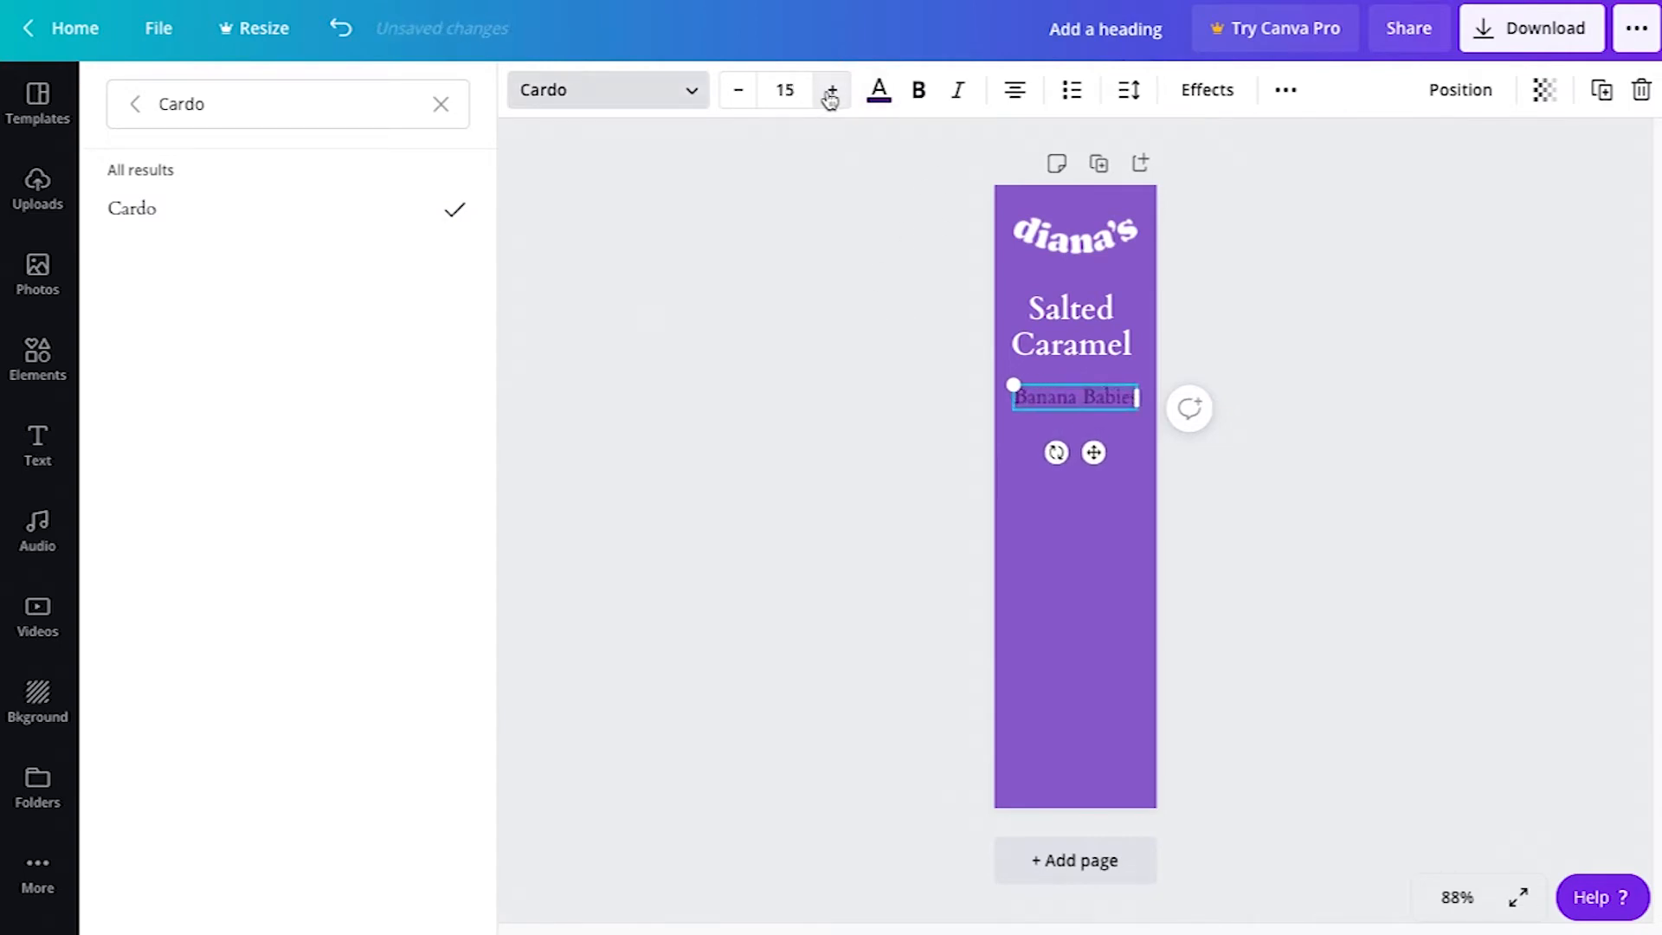
Make the Banana Babies subheading bold and reduce its font size to 14.
{"action": "left_click", "coordinate": [920, 90]}
{"action": "left_click", "coordinate": [1054, 385]}
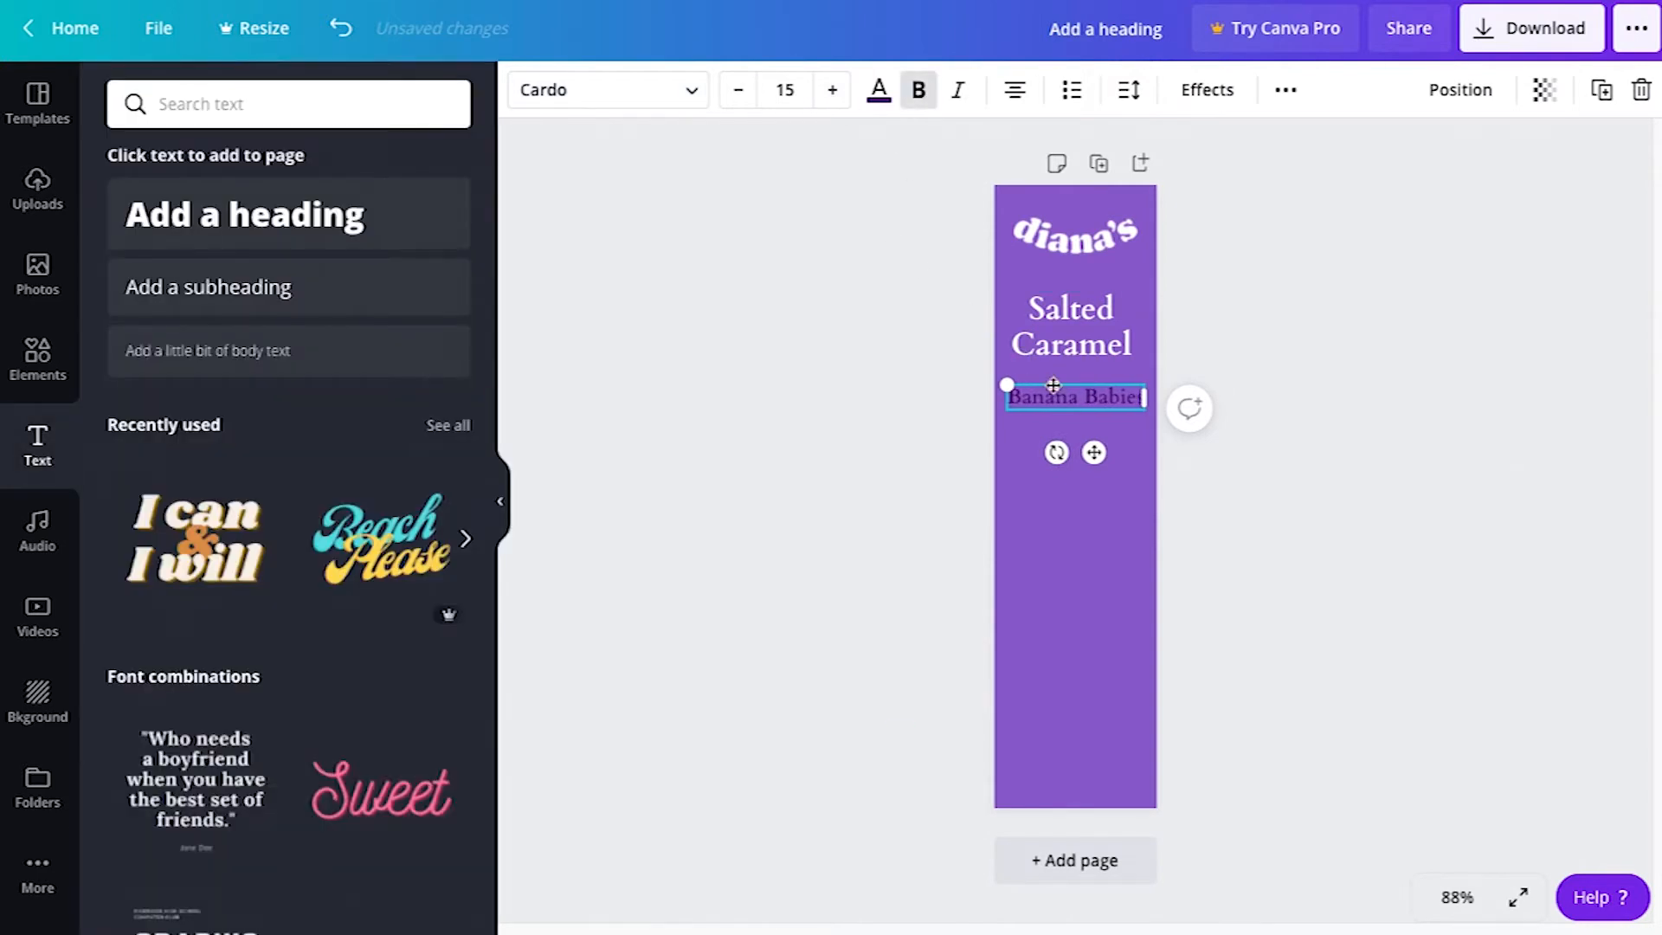
{"action": "left_click", "coordinate": [744, 96]}
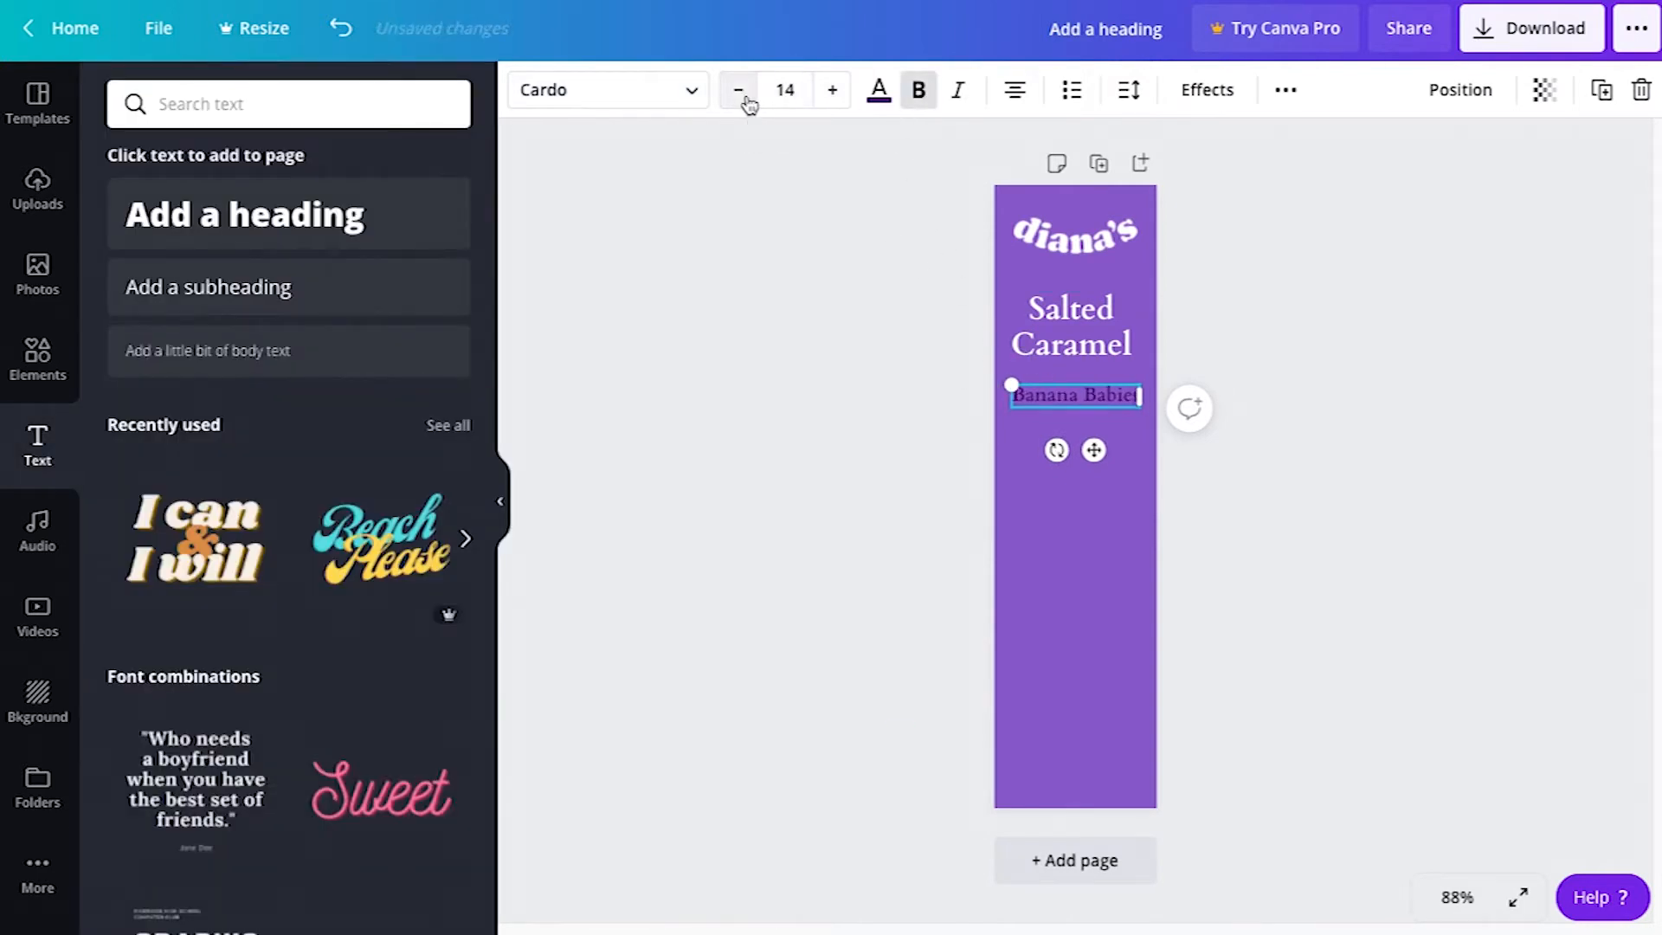
{"action": "left_click", "coordinate": [705, 282]}
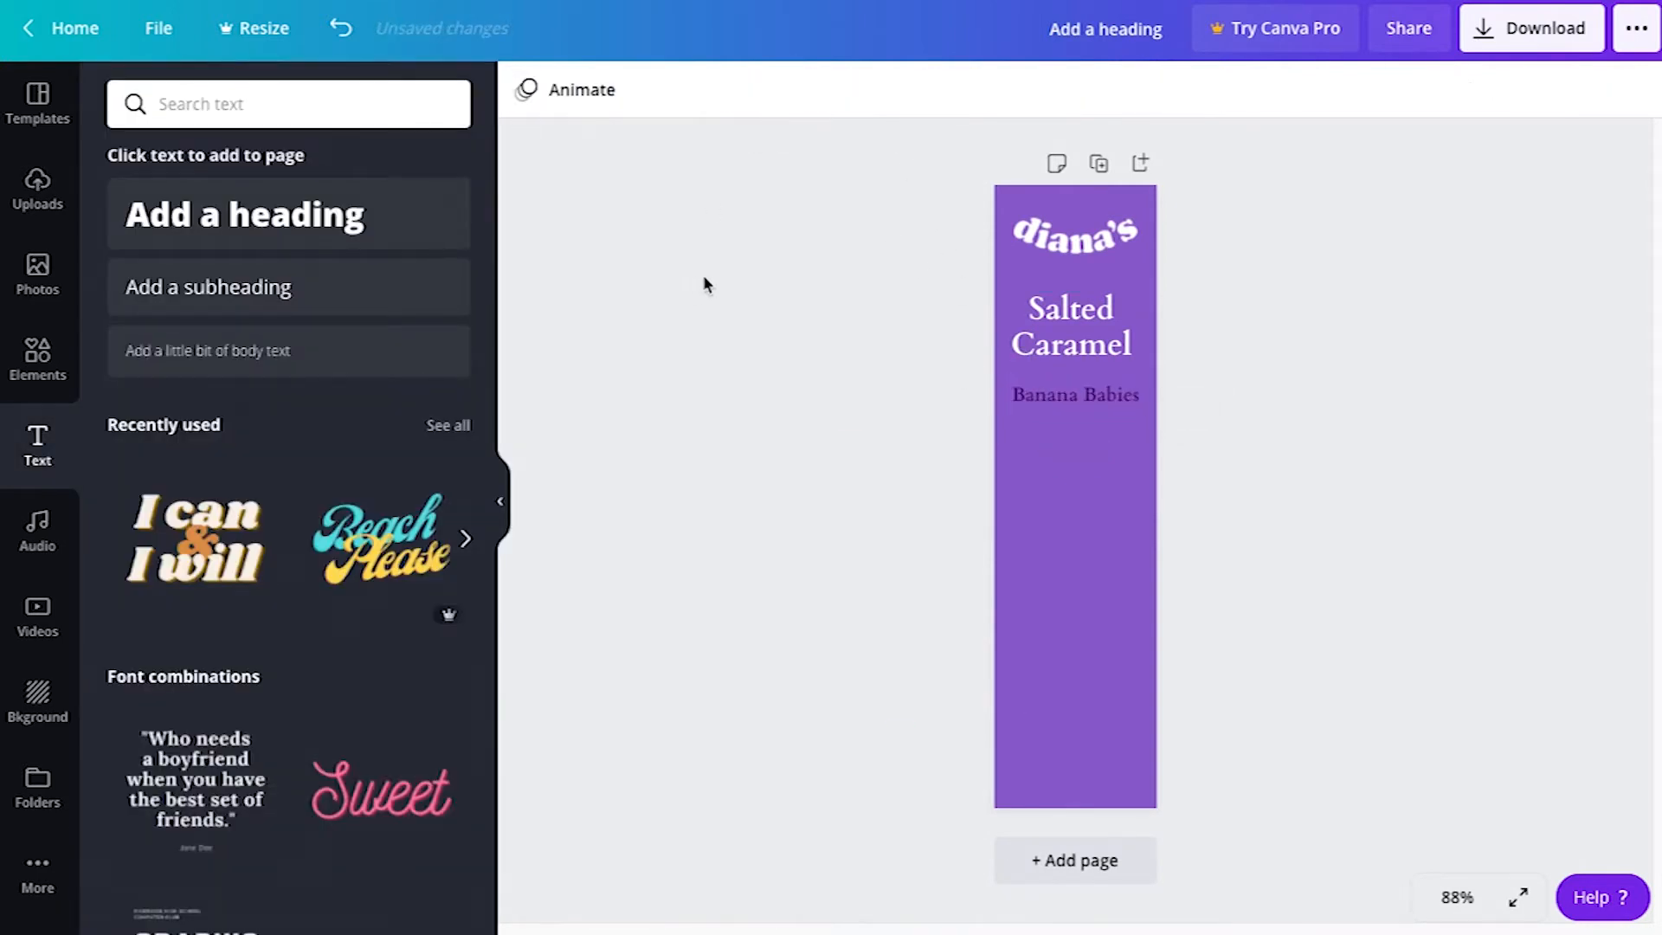
Move the Banana Babies subheading up until it sits directly beneath the word Caramel.
{"action": "left_click", "coordinate": [1052, 395]}
{"action": "left_click_drag", "start_coordinate": [1064, 405], "coordinate": [1066, 387]}
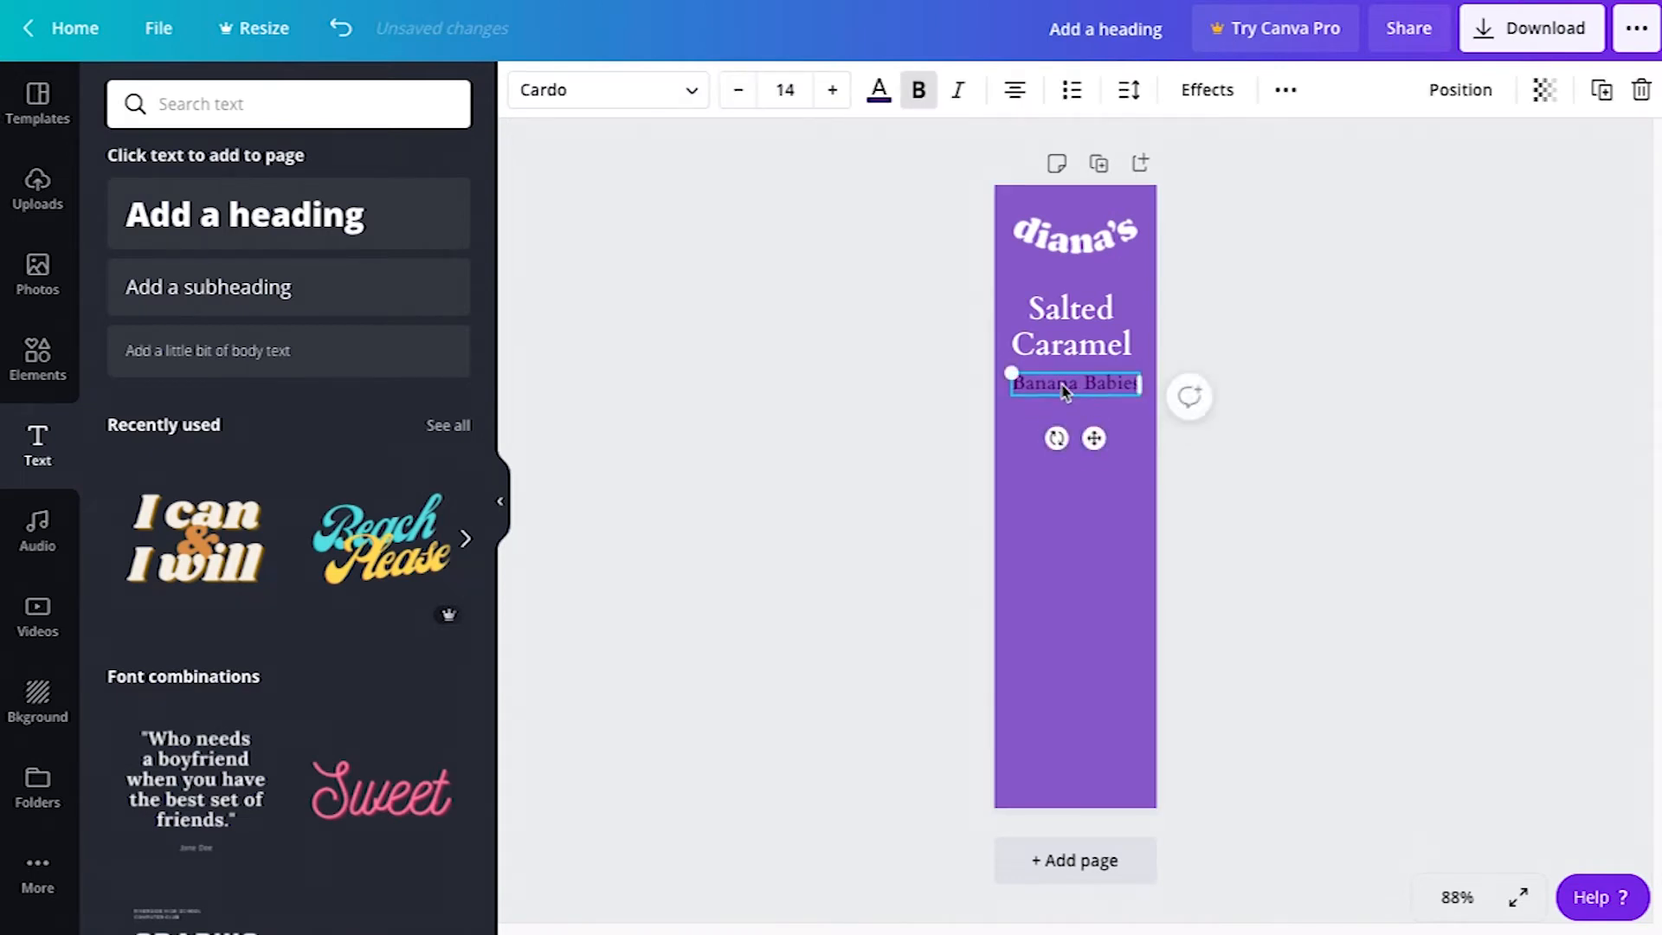
{"action": "left_click", "coordinate": [1284, 323]}
{"action": "left_click", "coordinate": [1102, 385]}
{"action": "key", "text": "Up"}
{"action": "key", "text": "Up"}
{"action": "key", "text": "Up"}
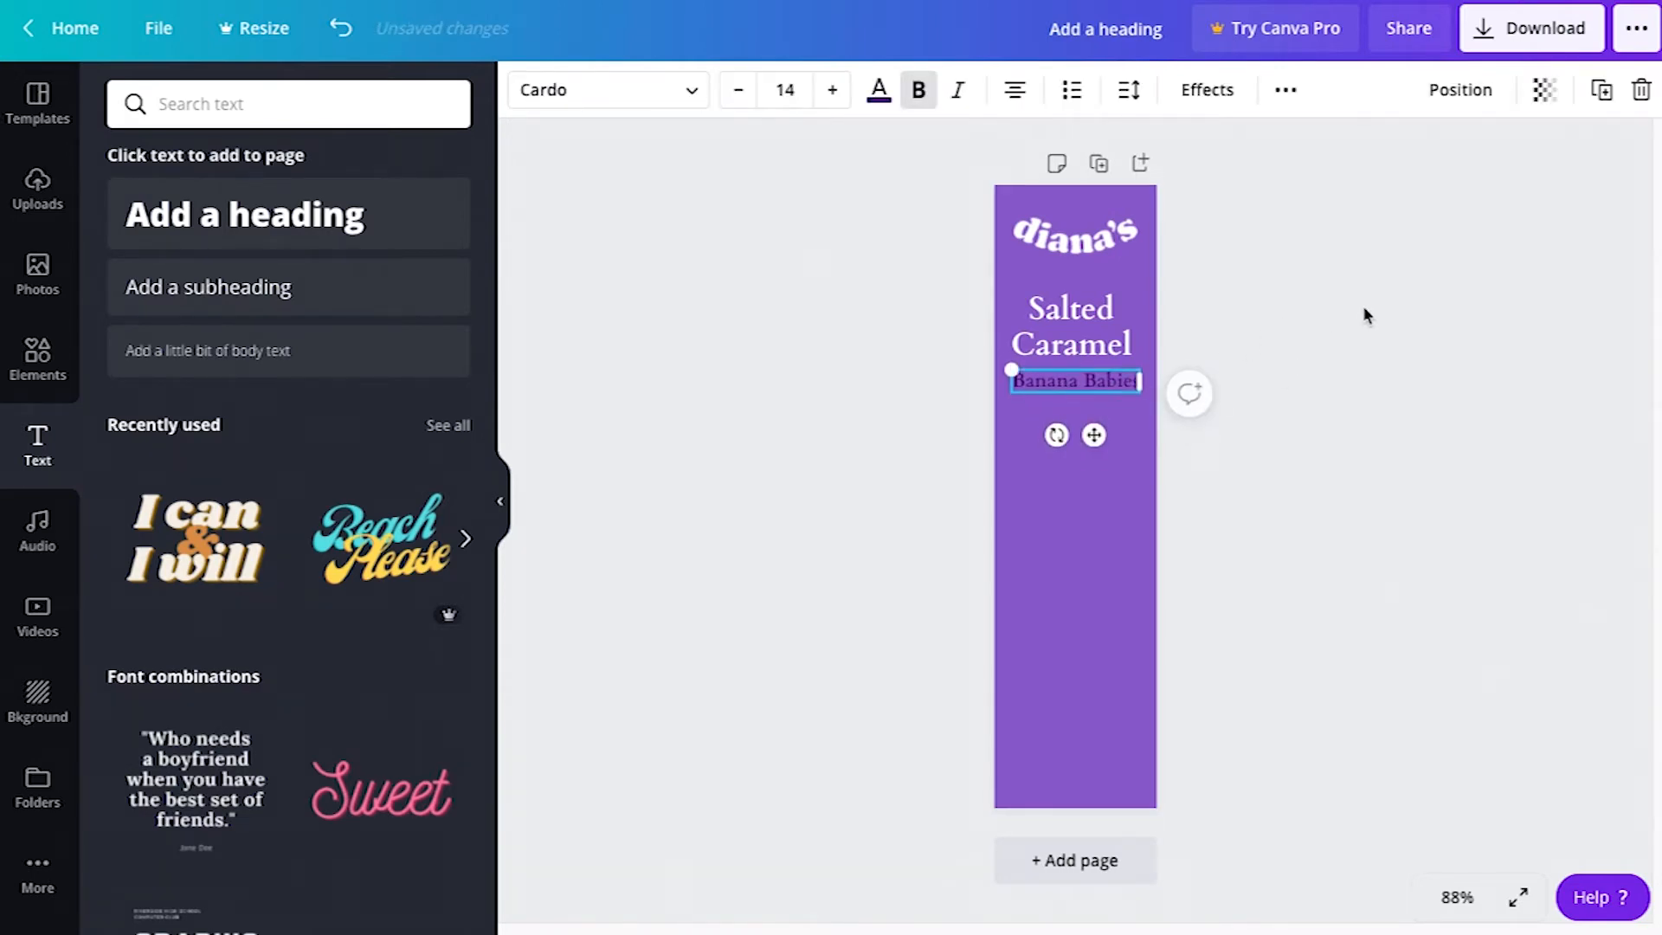
{"action": "left_click", "coordinate": [1364, 314]}
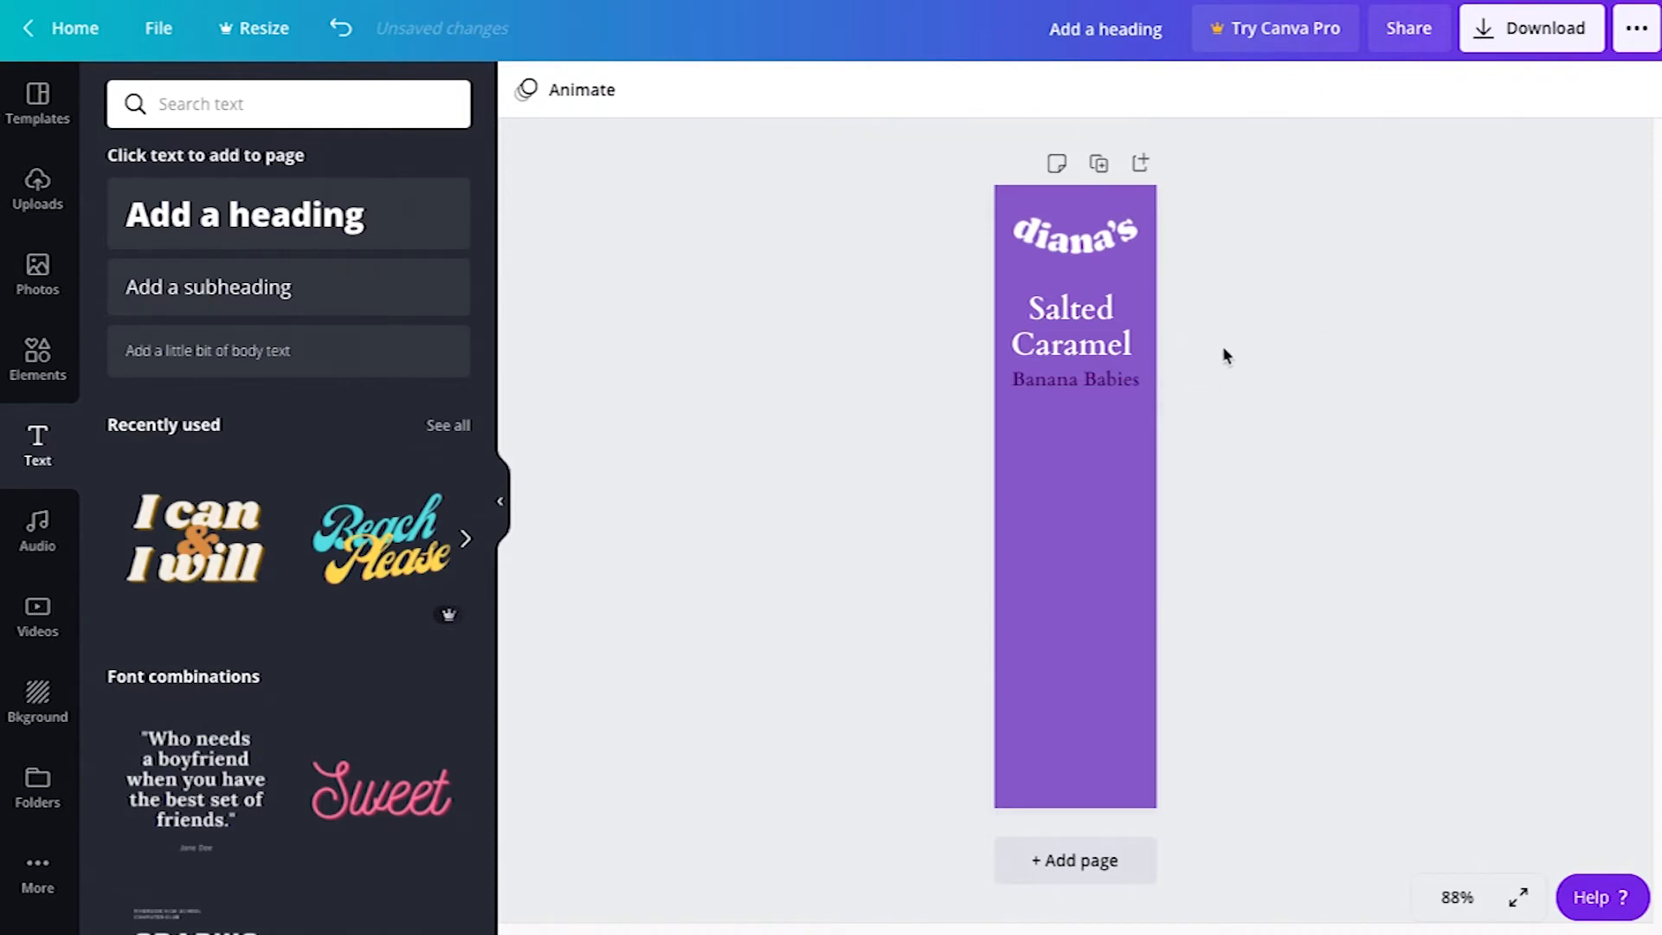
Reduce the Banana Babies subheading's font size to 13.
{"action": "double_click", "coordinate": [1124, 394]}
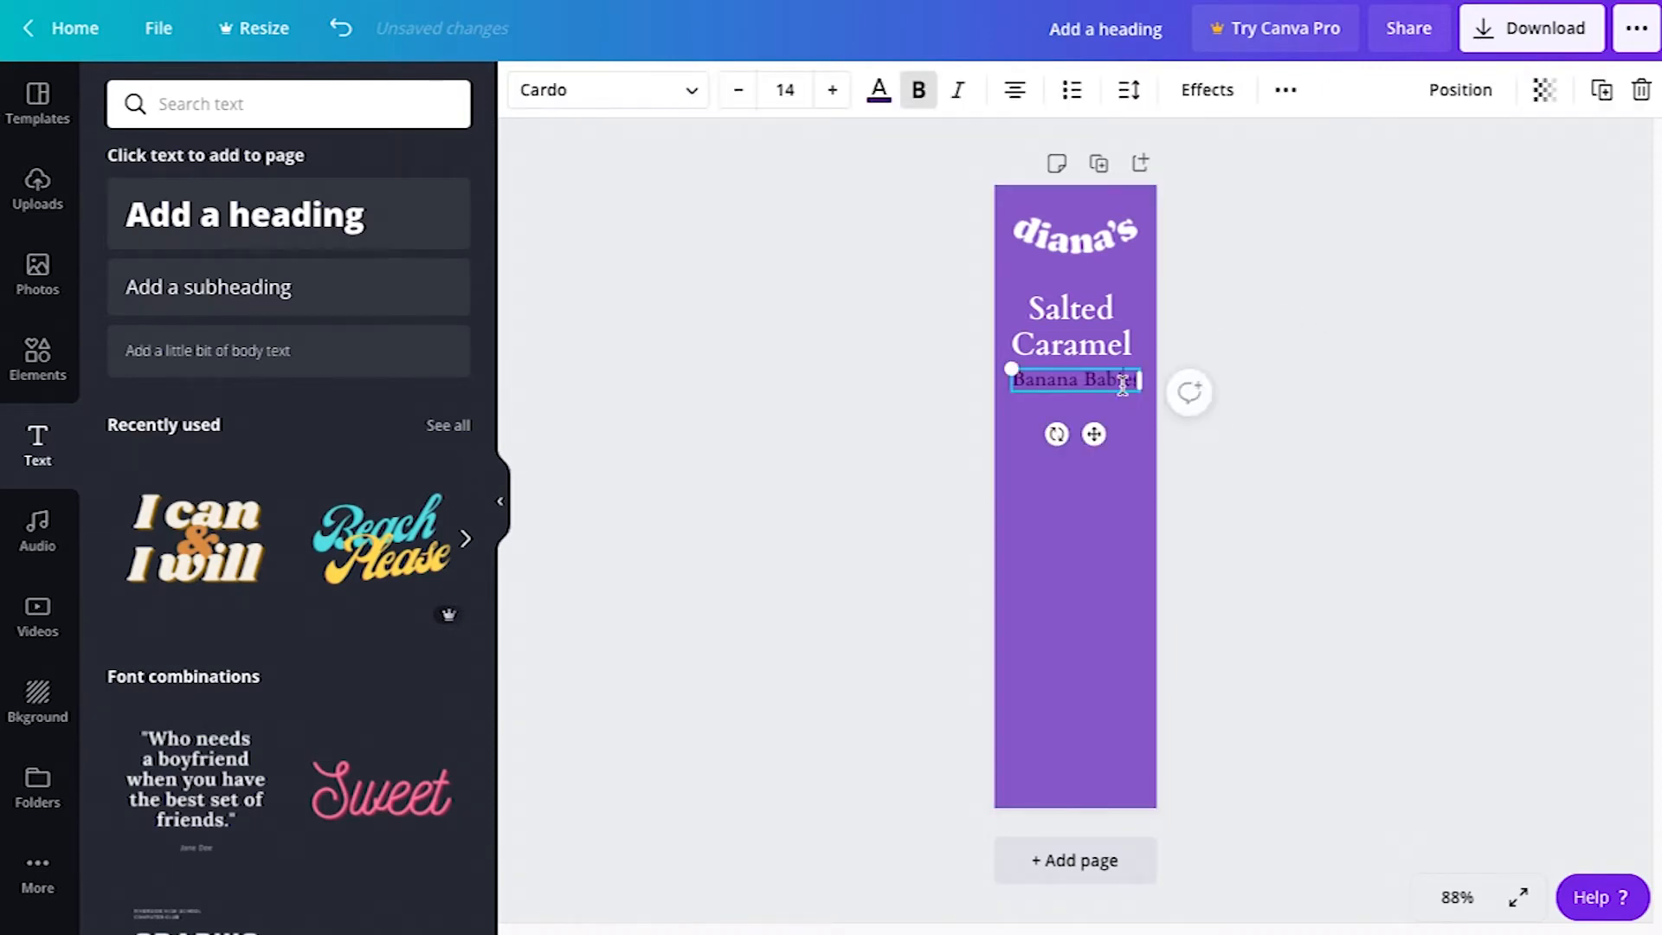
{"action": "left_click", "coordinate": [737, 91]}
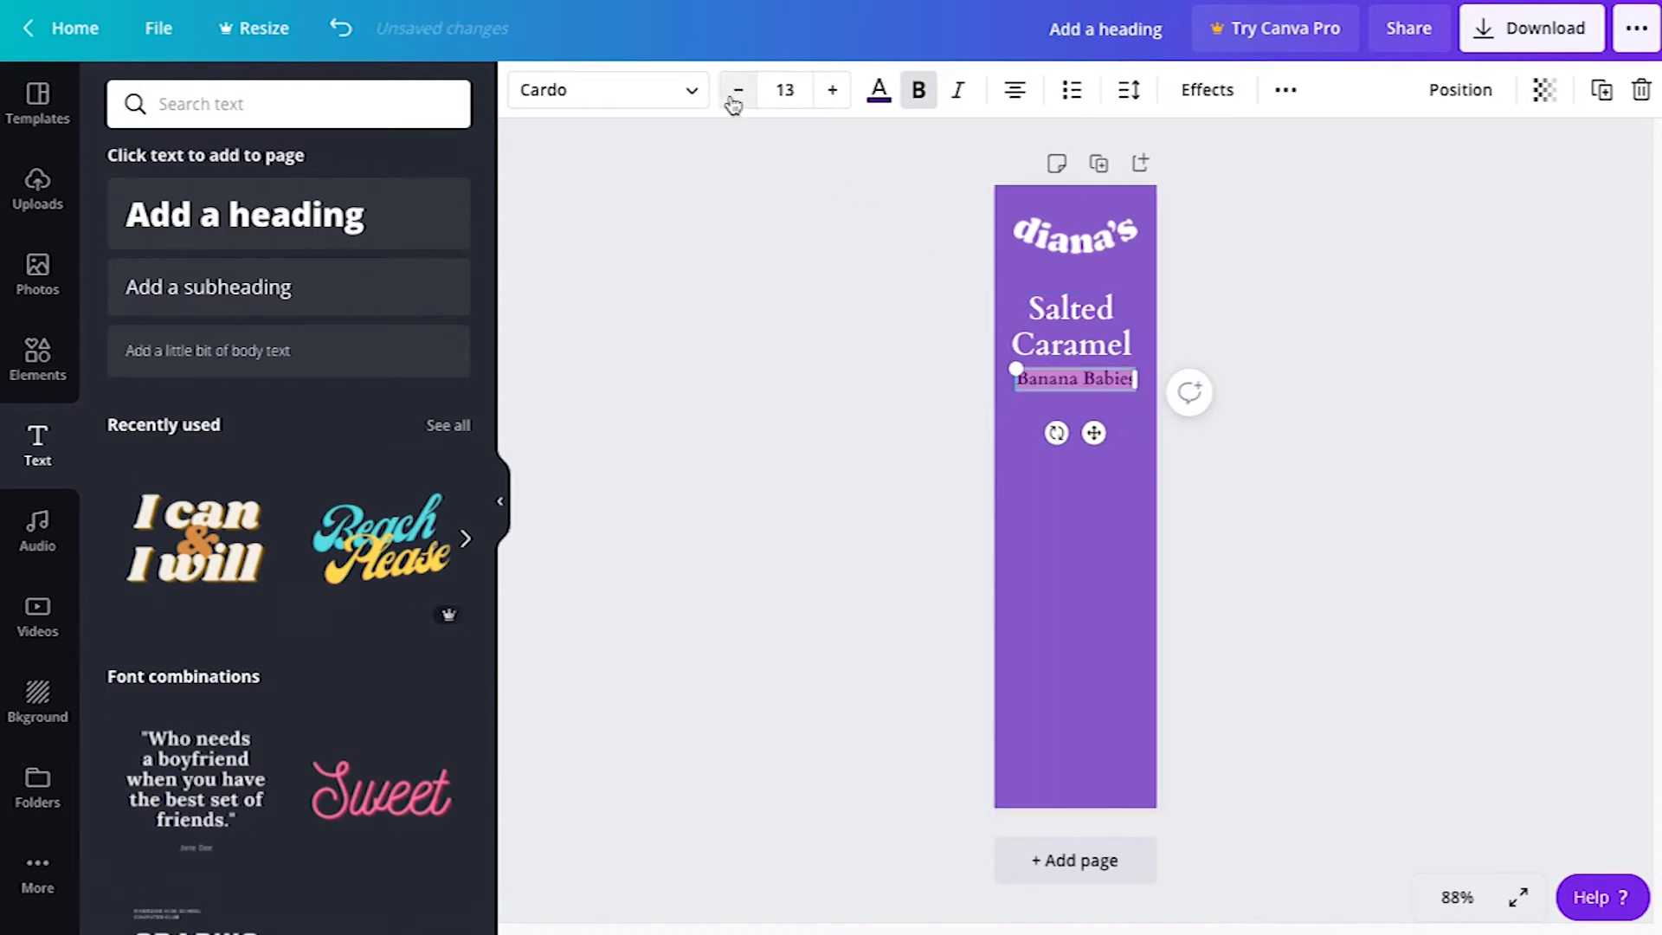
Nudge the Salted Caramel heading to the horizontal center of the banner and the Banana Babies subheading slightly lower beneath it.
{"action": "left_click", "coordinate": [1332, 221]}
{"action": "left_click", "coordinate": [1100, 381]}
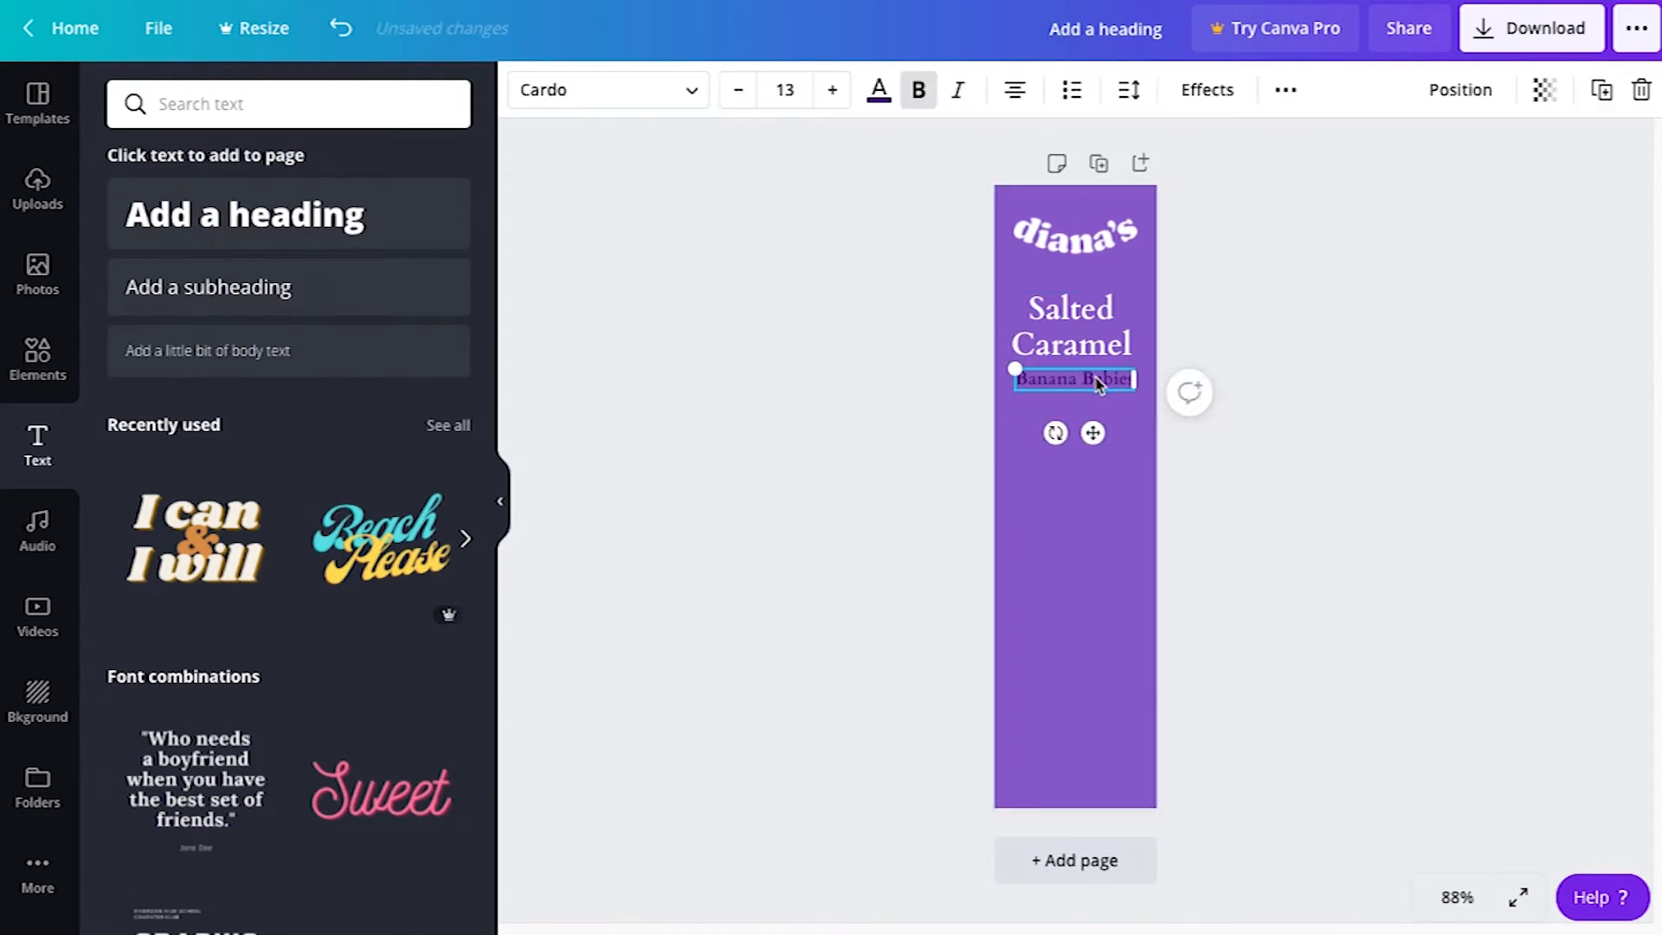
{"action": "left_click", "coordinate": [1324, 293]}
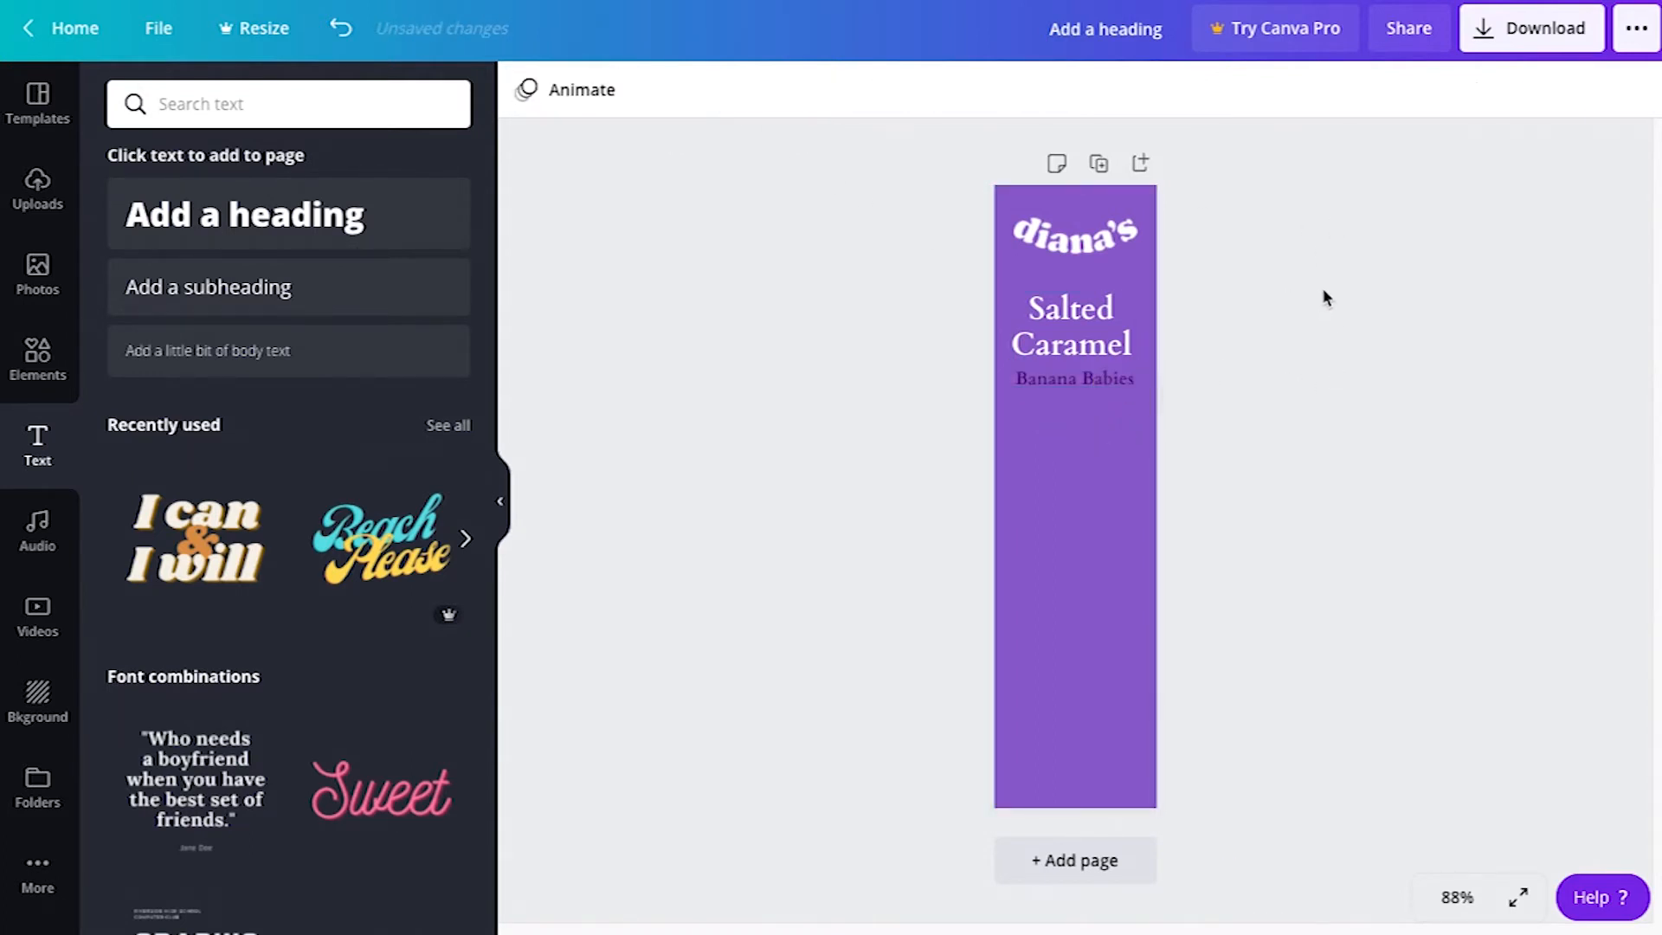
{"action": "left_click", "coordinate": [1121, 395]}
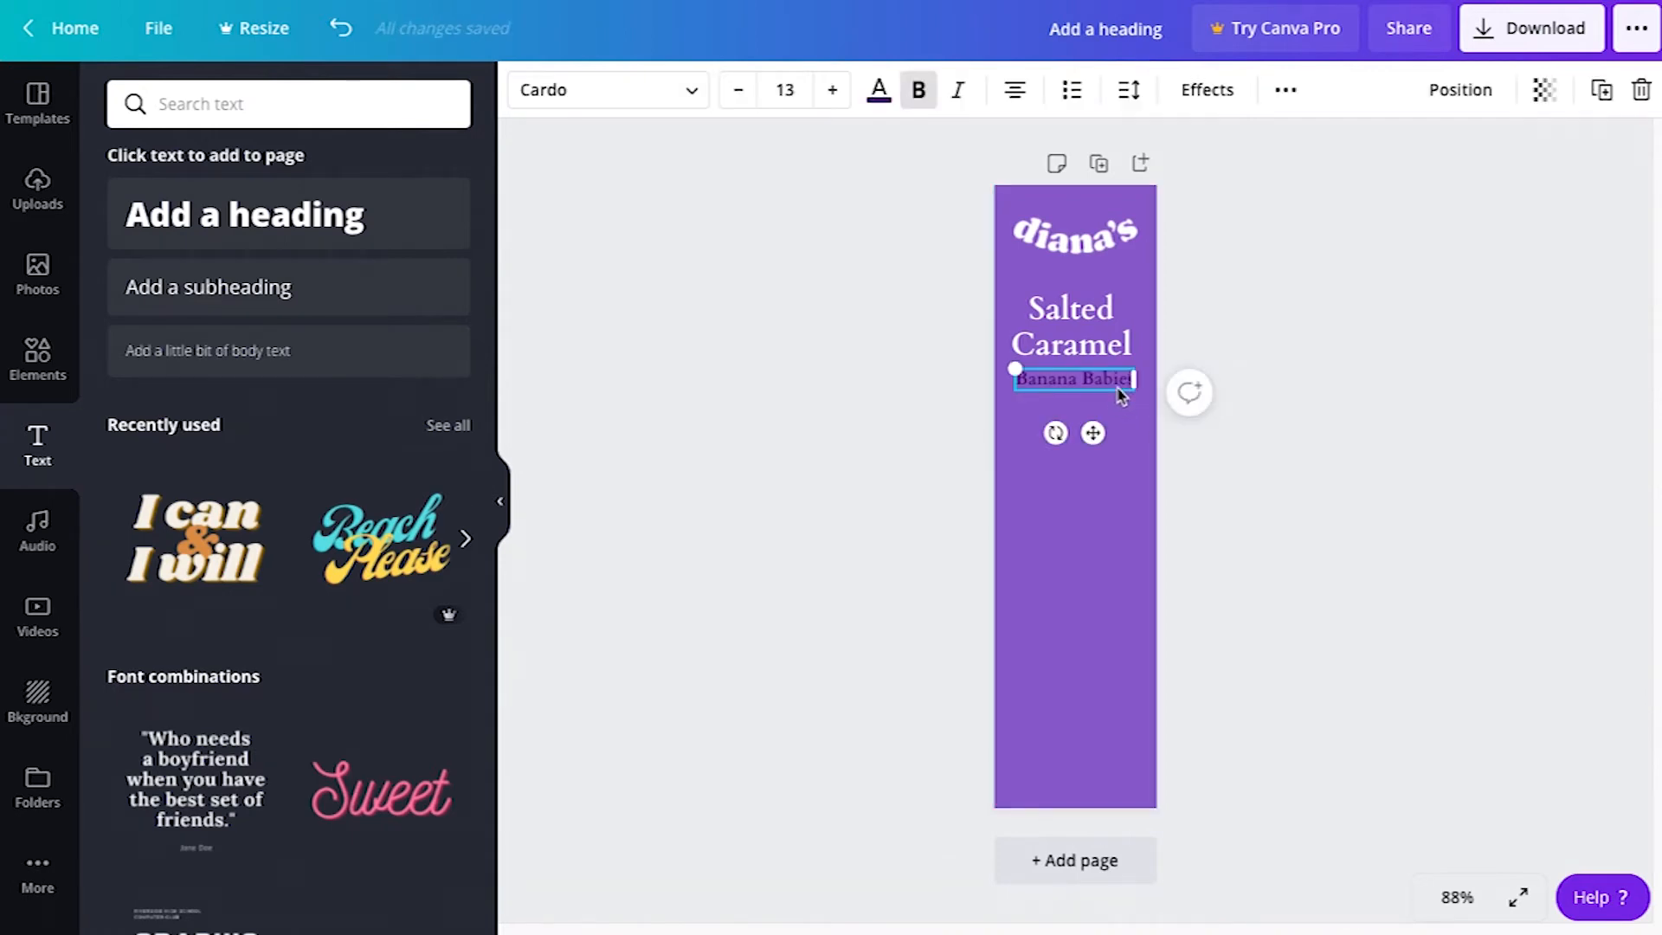
{"action": "left_click", "coordinate": [1071, 328]}
{"action": "left_click", "coordinate": [1253, 307]}
{"action": "double_click", "coordinate": [1078, 378]}
{"action": "left_click", "coordinate": [1071, 327]}
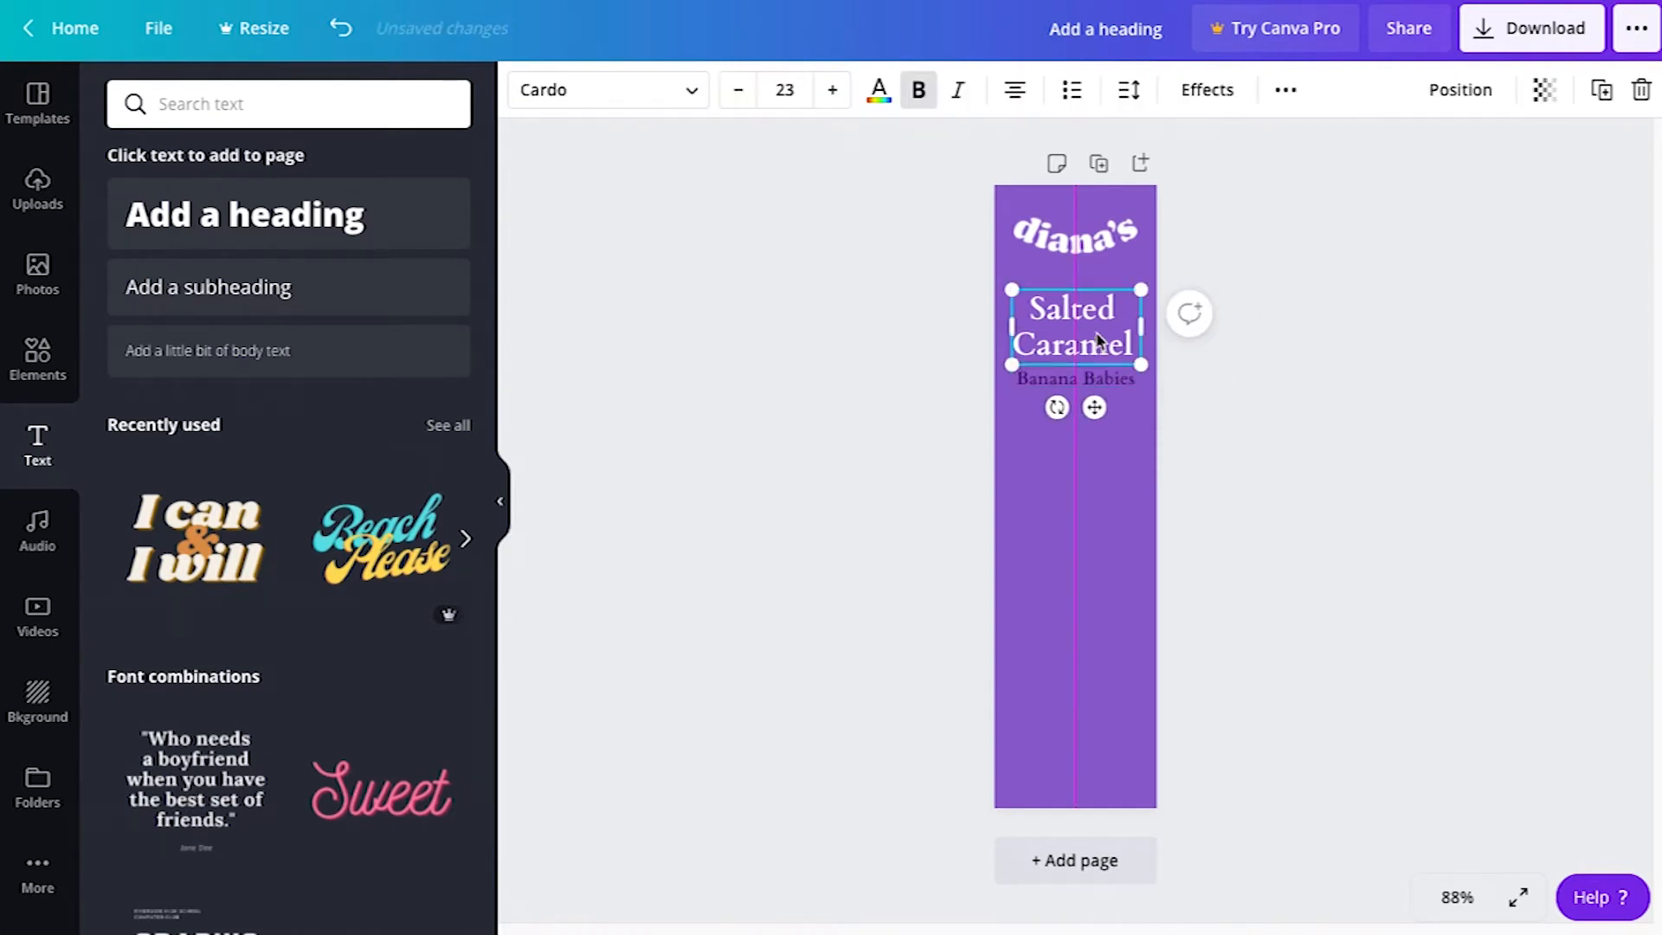
{"action": "left_click", "coordinate": [1368, 313]}
{"action": "left_click", "coordinate": [1072, 327]}
{"action": "left_click", "coordinate": [1320, 301]}
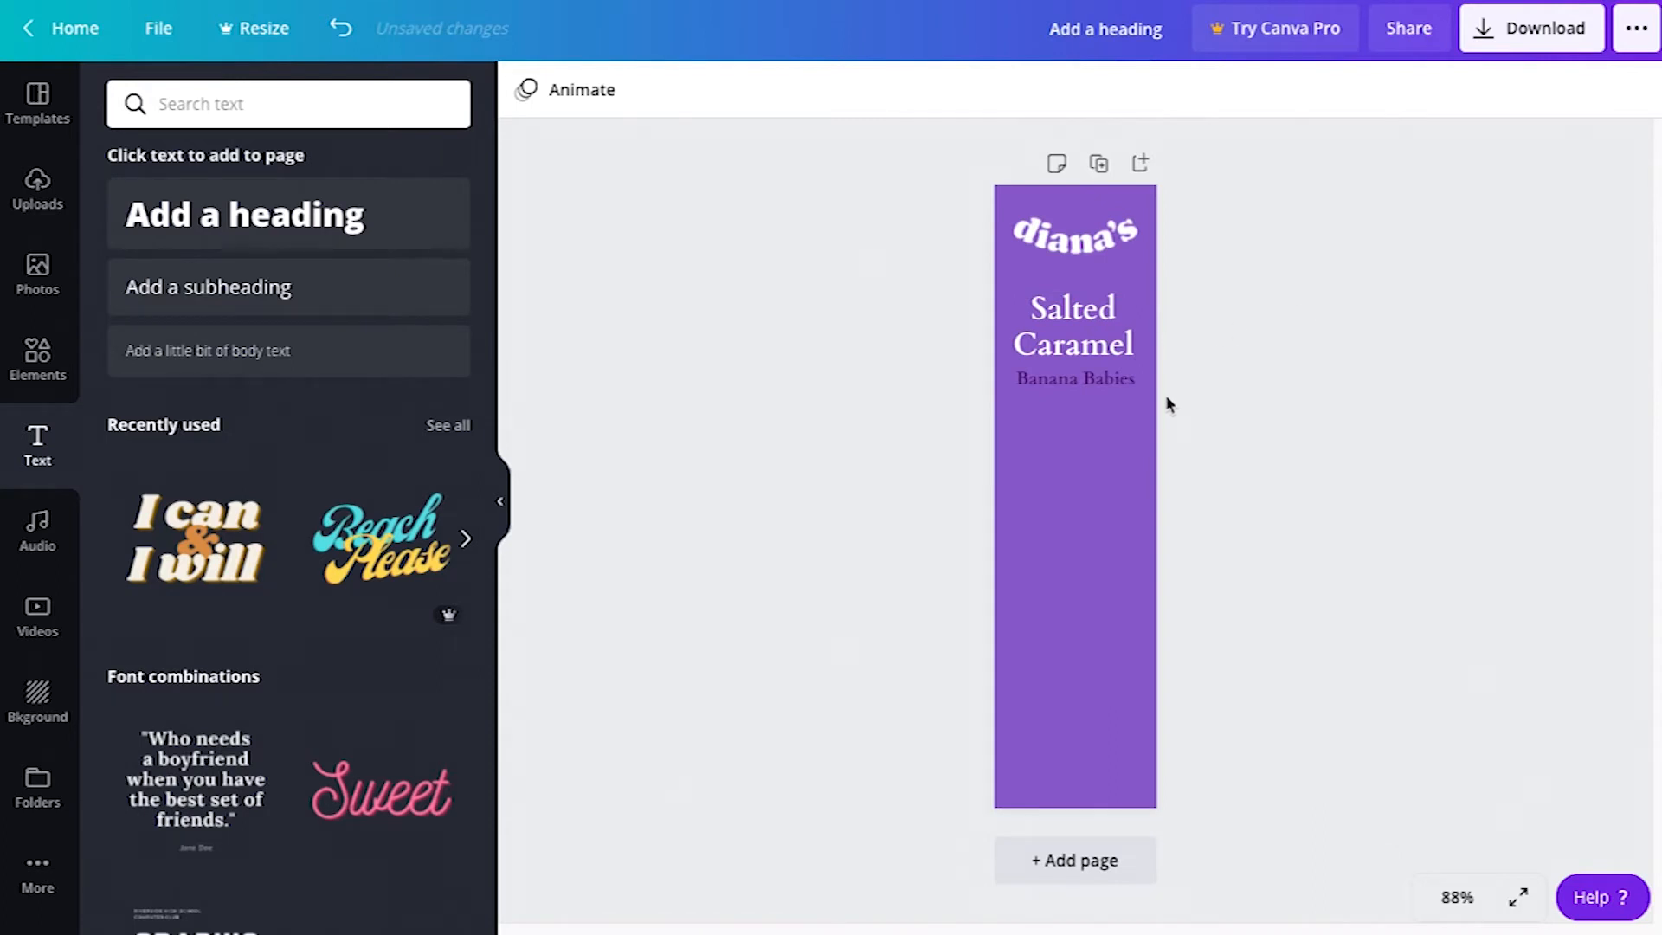
{"action": "double_click", "coordinate": [1125, 381]}
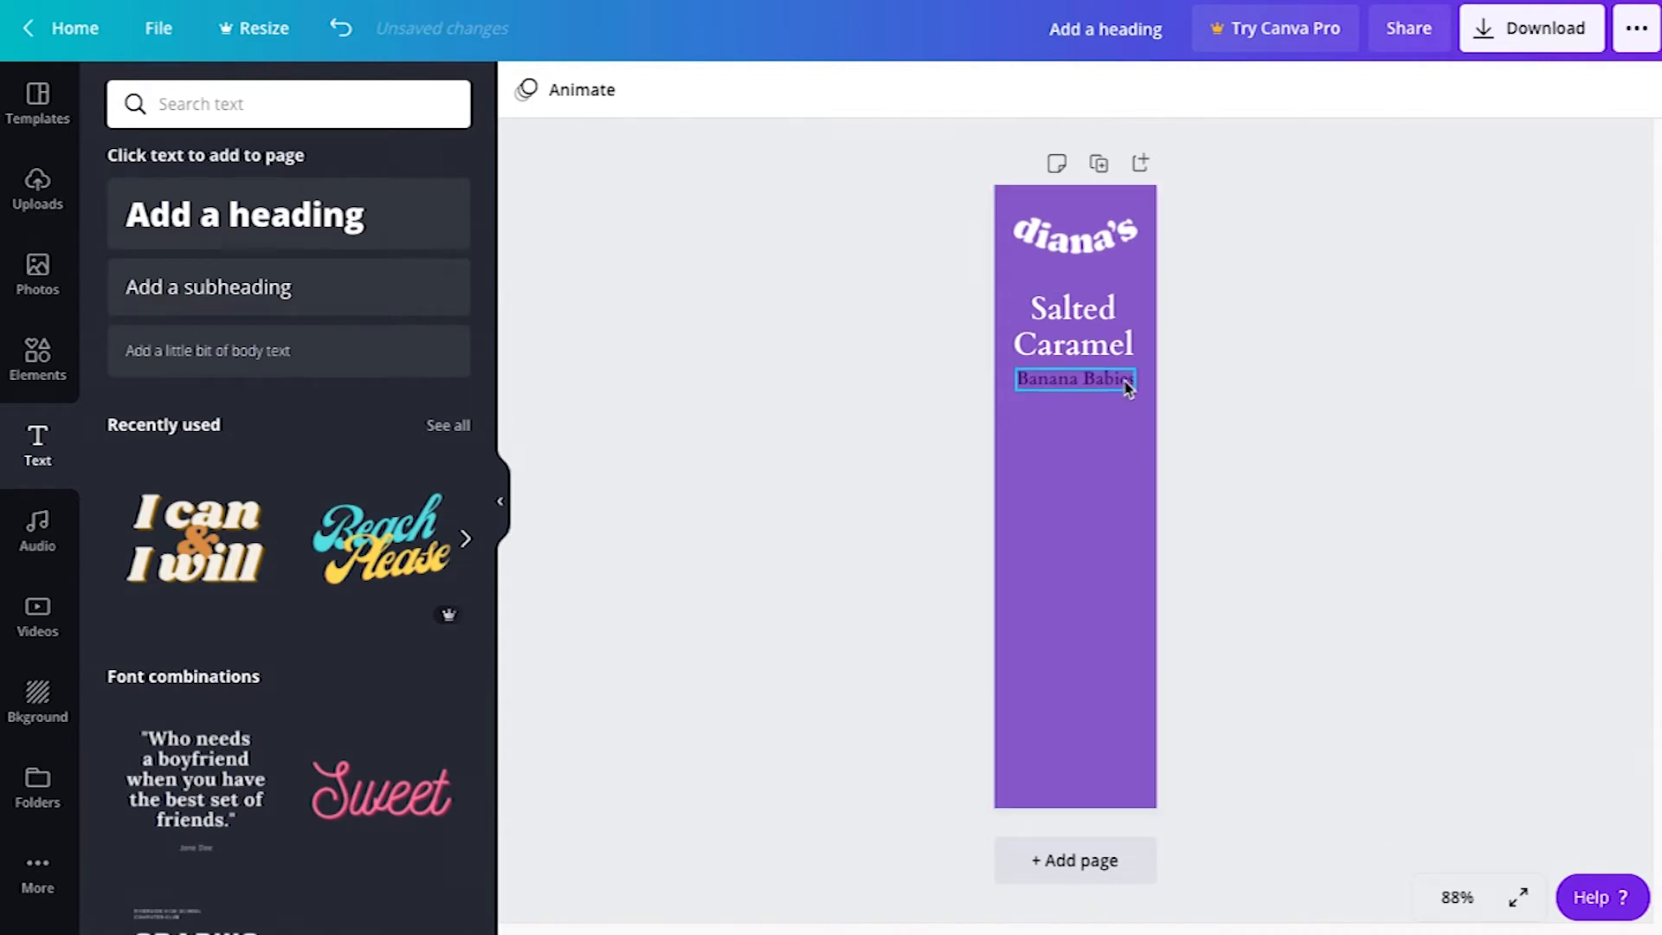
{"action": "left_click", "coordinate": [1297, 362]}
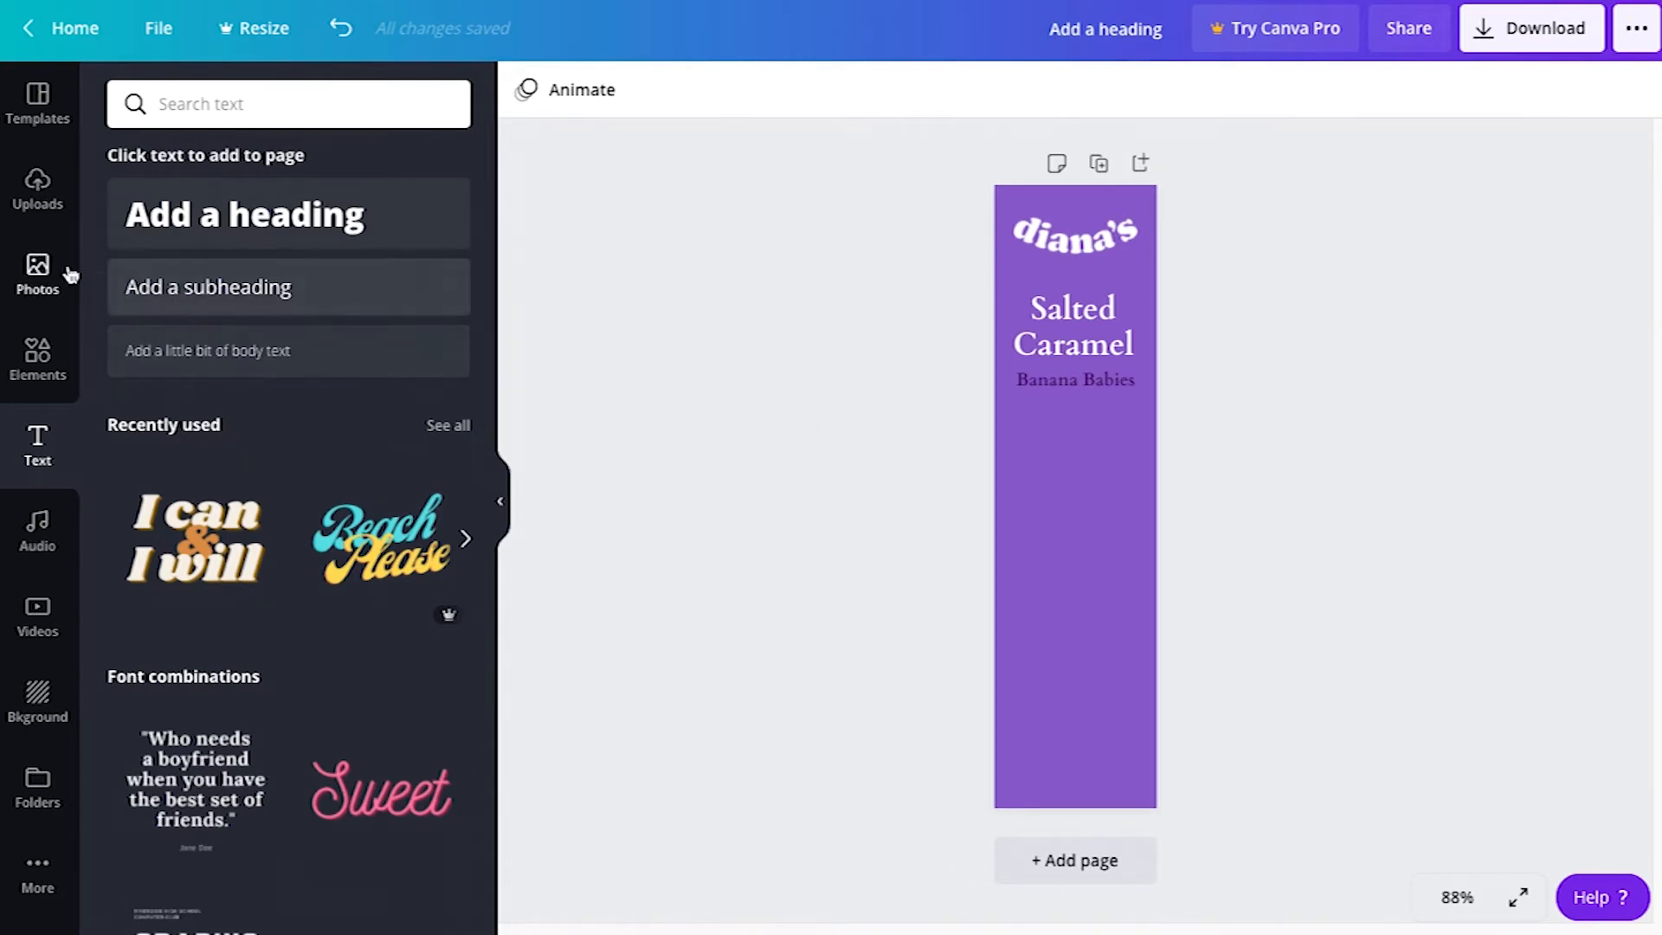
Add the uploaded 200 Calories and Always Fresh Frozen badge image, enlarge it to nearly the banner's width and place it beneath Banana Babies.
{"action": "left_click", "coordinate": [34, 200]}
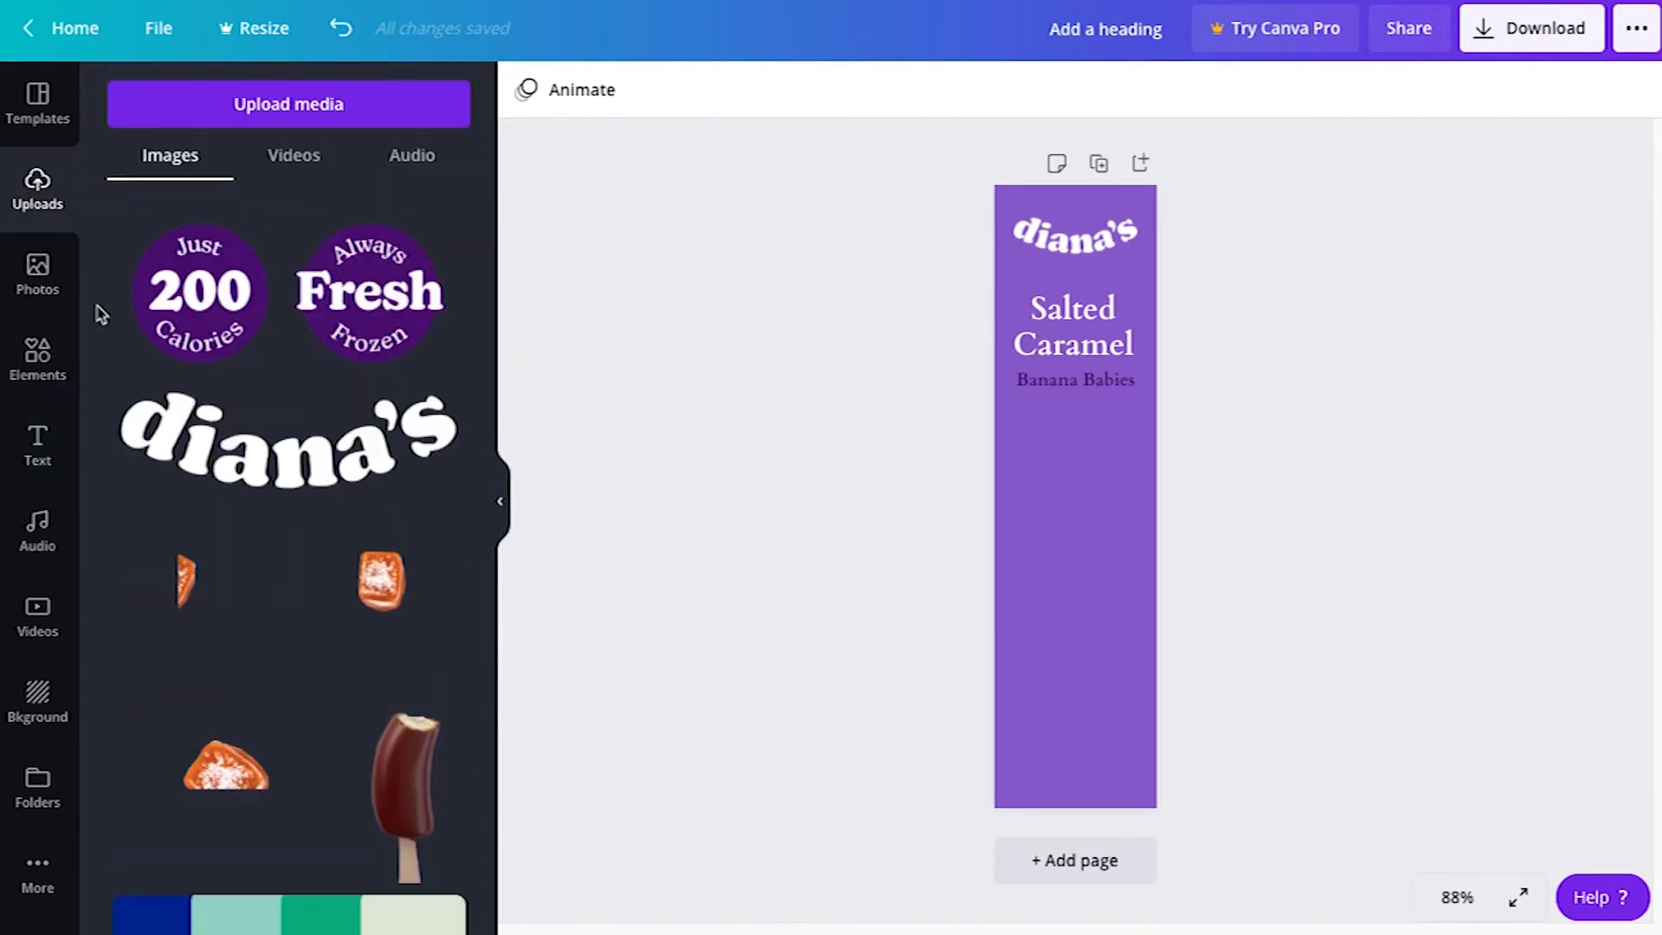
{"action": "left_click", "coordinate": [331, 324]}
{"action": "left_click_drag", "start_coordinate": [1088, 509], "coordinate": [1088, 438]}
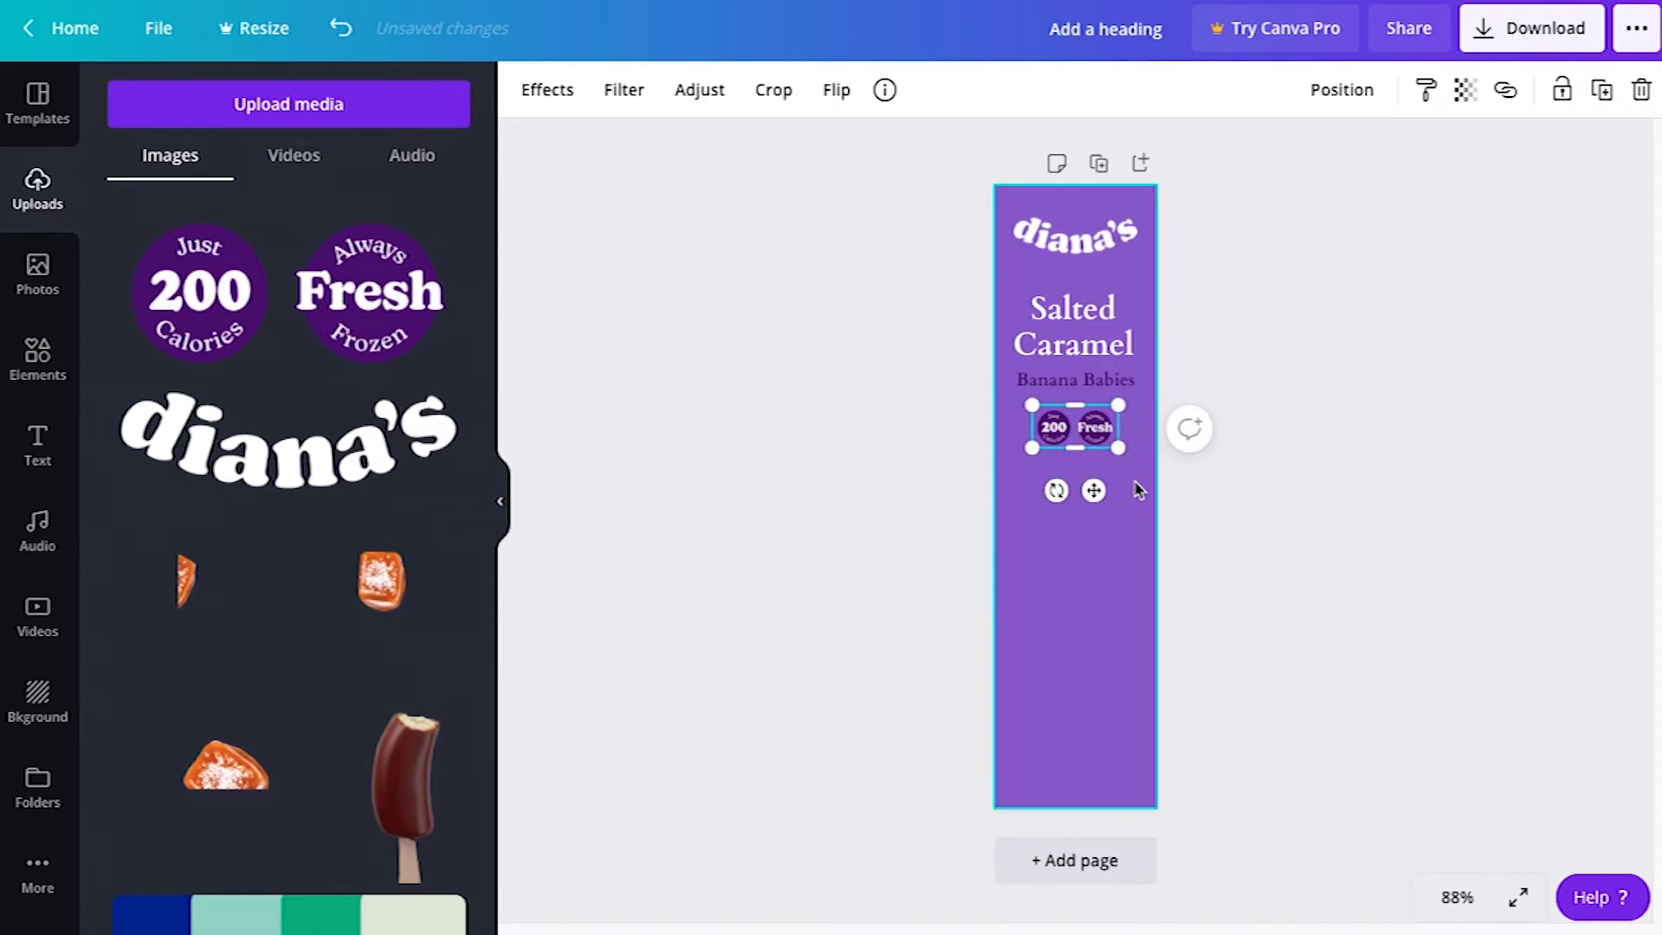
{"action": "mouse_move", "coordinate": [1121, 448]}
{"action": "left_mouse_down"}
{"action": "mouse_move", "coordinate": [1160, 489]}
{"action": "mouse_move", "coordinate": [1105, 440]}
{"action": "left_mouse_up"}
{"action": "left_click", "coordinate": [1253, 356]}
{"action": "left_click", "coordinate": [1108, 432]}
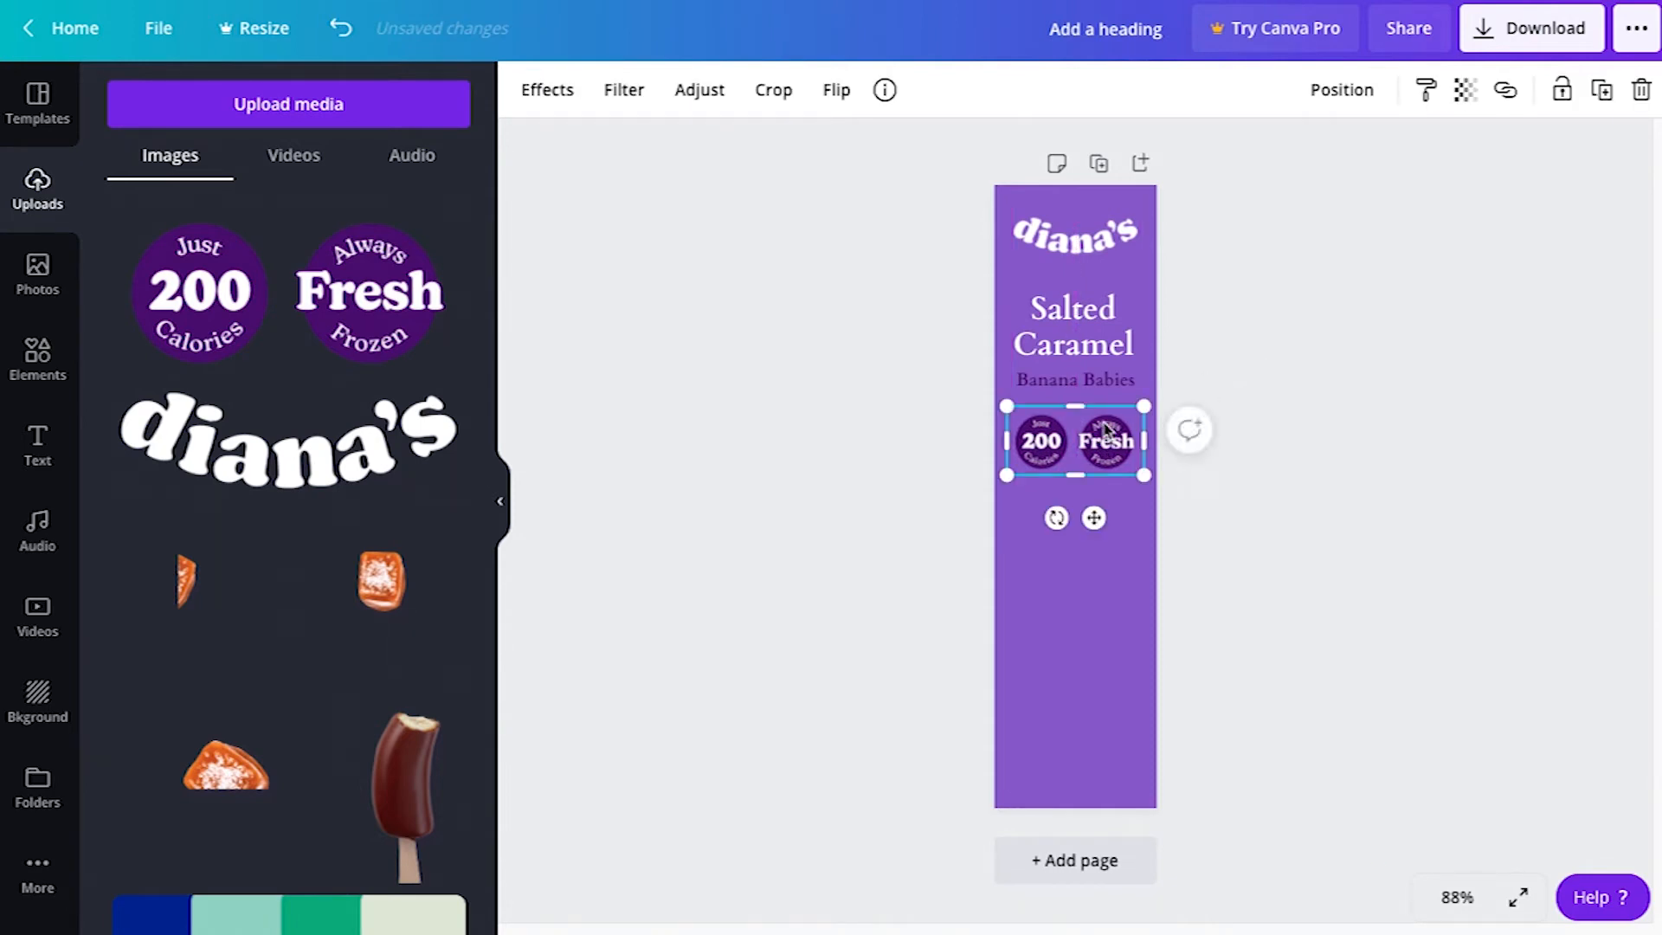
{"action": "left_click", "coordinate": [1317, 371]}
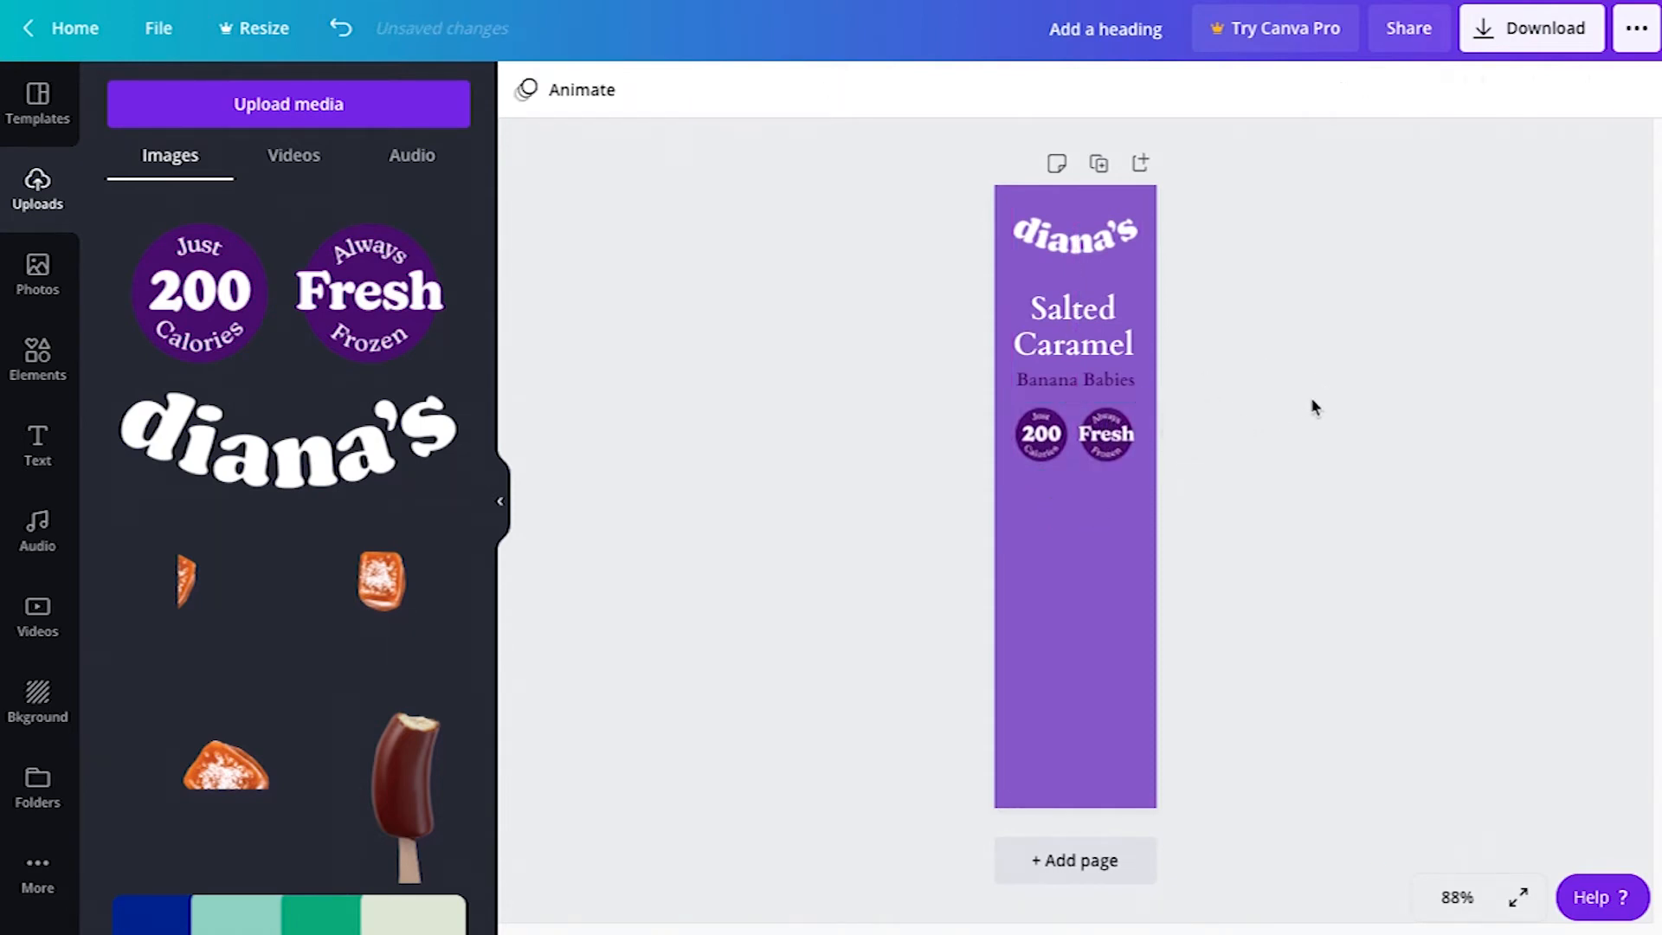
Nudge the badge image slightly to the right to center it under the Banana Babies subheading.
{"action": "left_click", "coordinate": [1131, 440]}
{"action": "left_click", "coordinate": [1236, 387]}
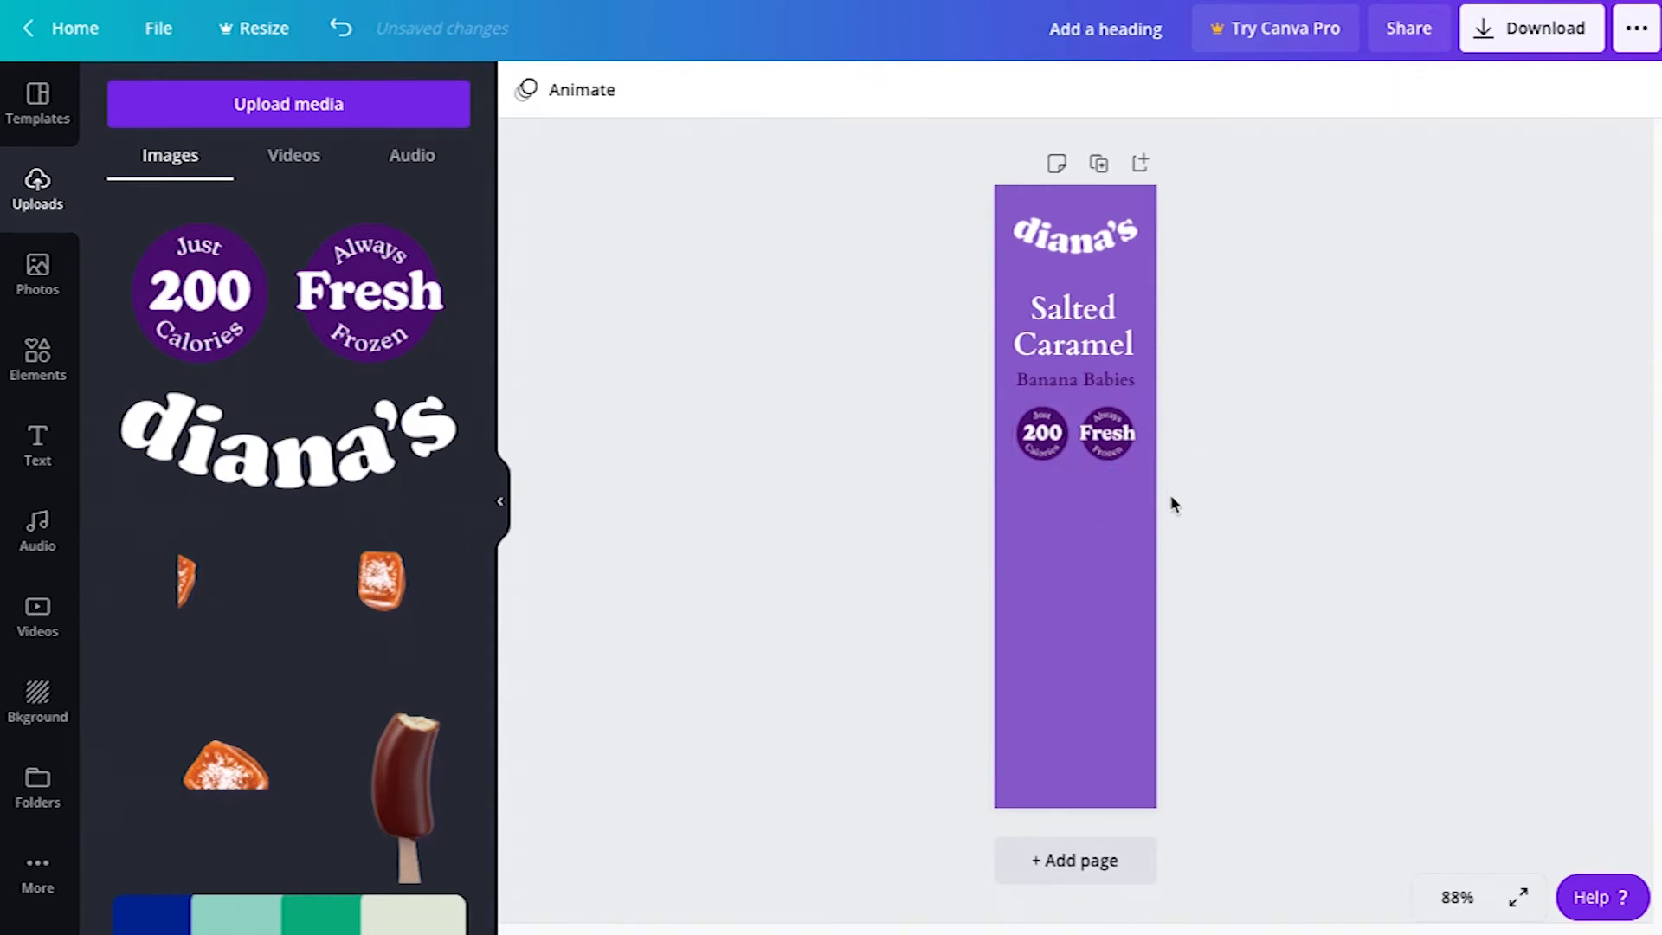
{"action": "left_click", "coordinate": [1144, 532]}
{"action": "left_click", "coordinate": [1167, 452]}
{"action": "left_click", "coordinate": [1125, 437]}
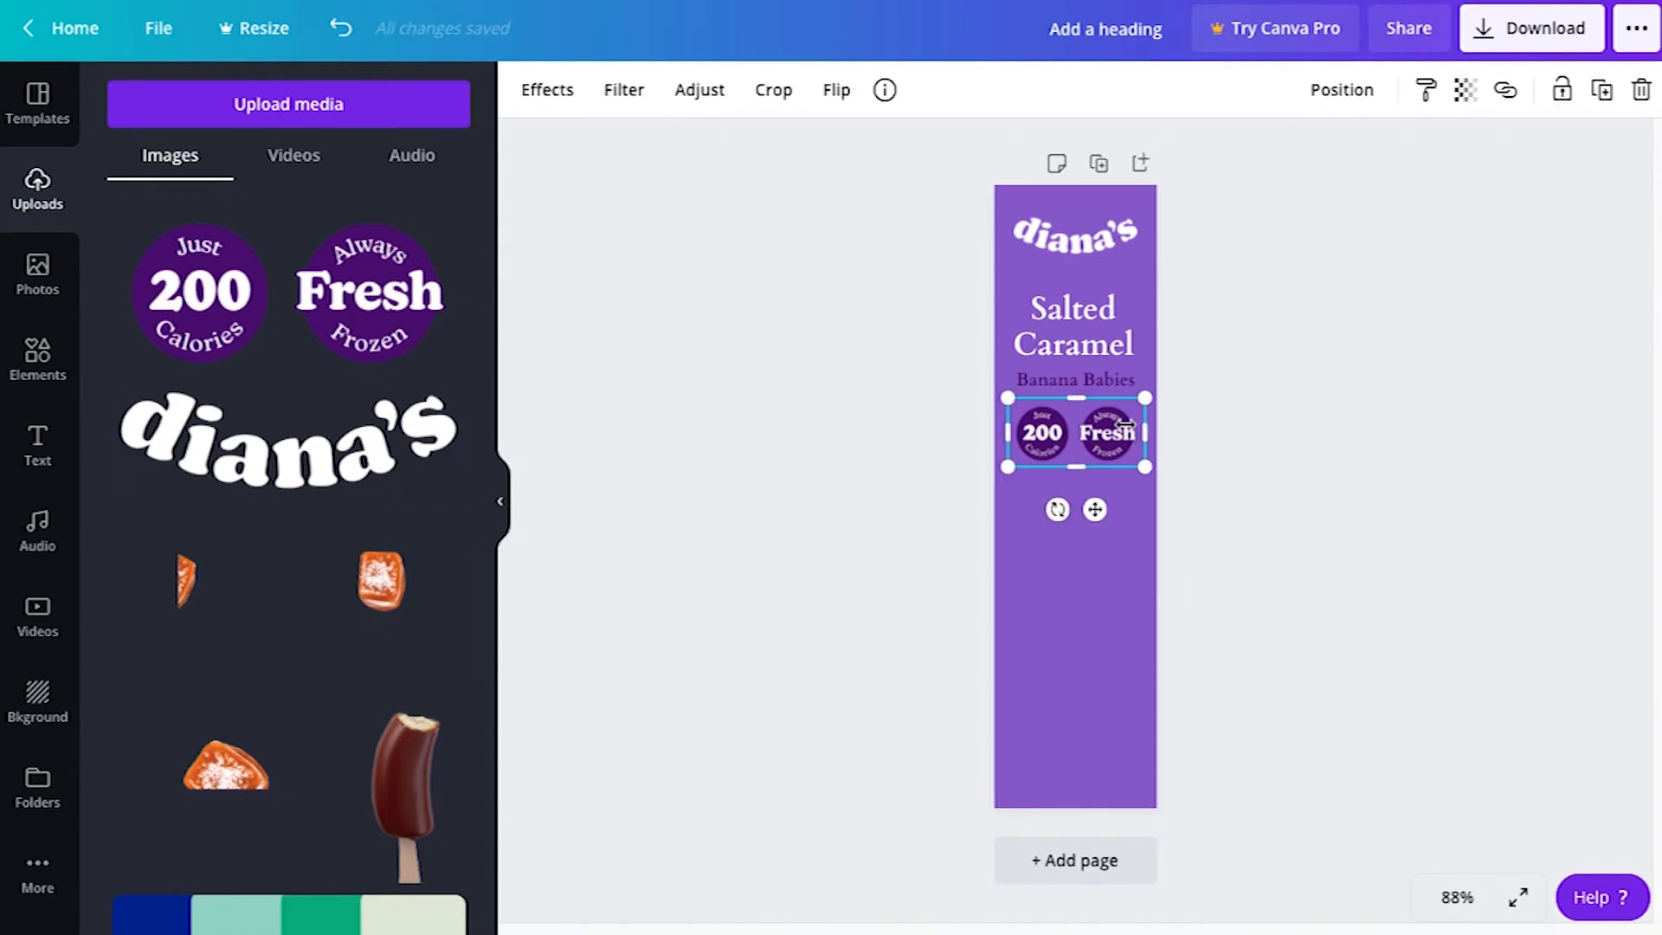
{"action": "left_click", "coordinate": [1356, 465]}
{"action": "left_click", "coordinate": [1117, 437]}
{"action": "left_click", "coordinate": [1353, 331]}
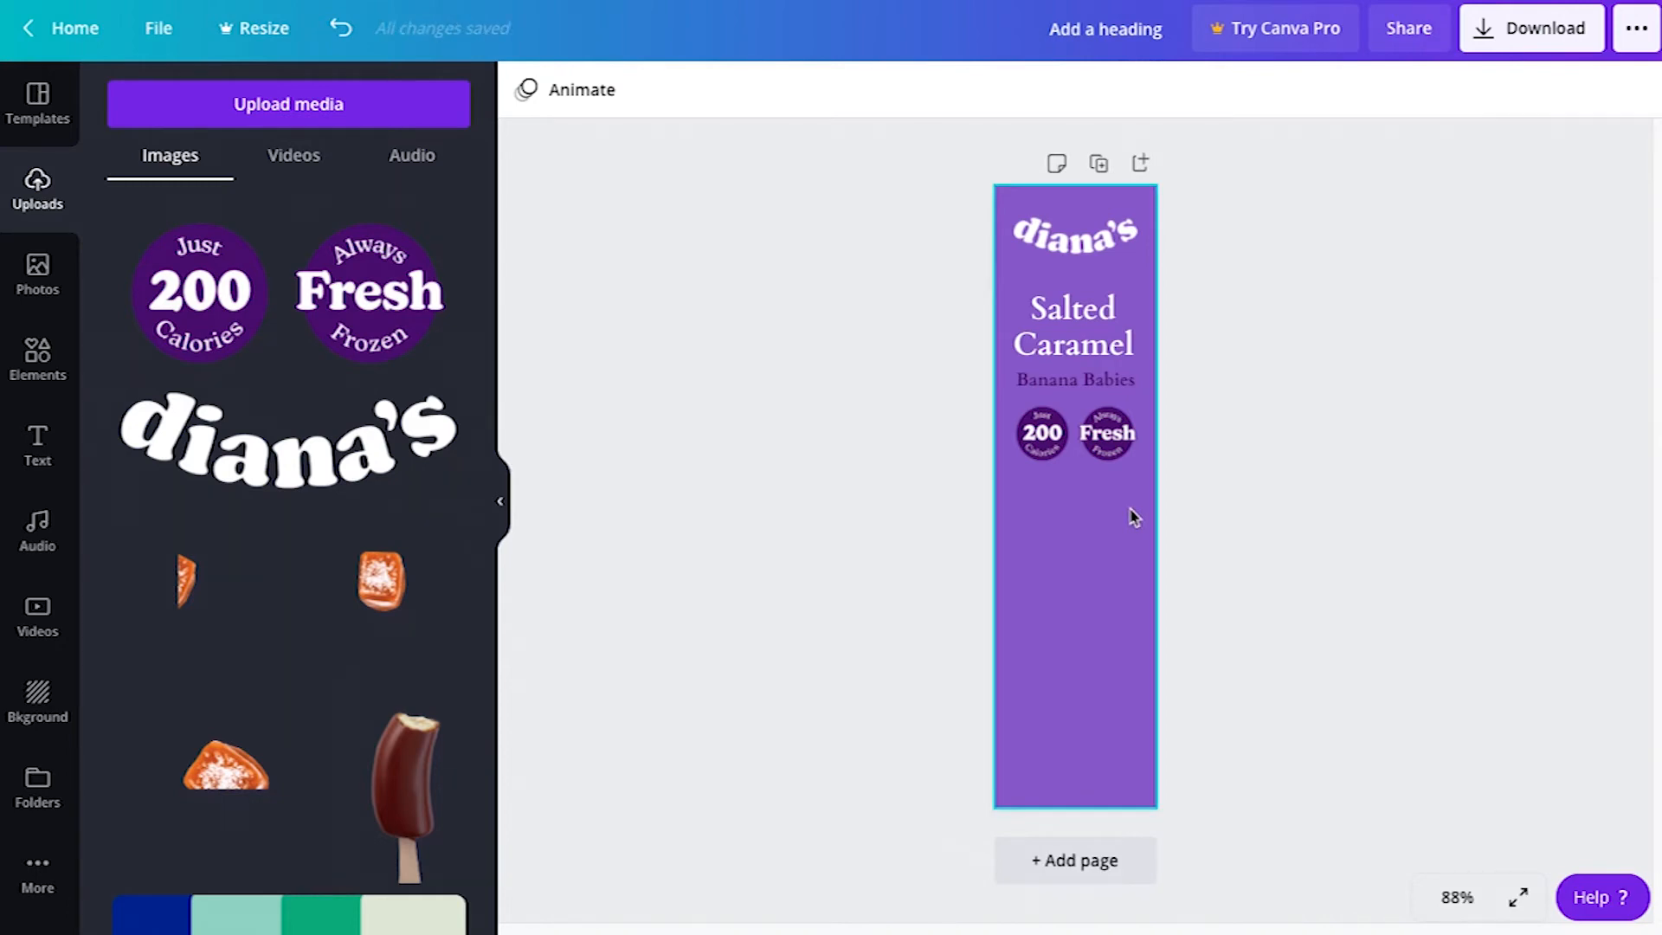
Add the uploaded chocolate-covered banana pop image to the banner and enlarge it to about twice its size.
{"action": "left_click", "coordinate": [33, 293]}
{"action": "left_click", "coordinate": [38, 199]}
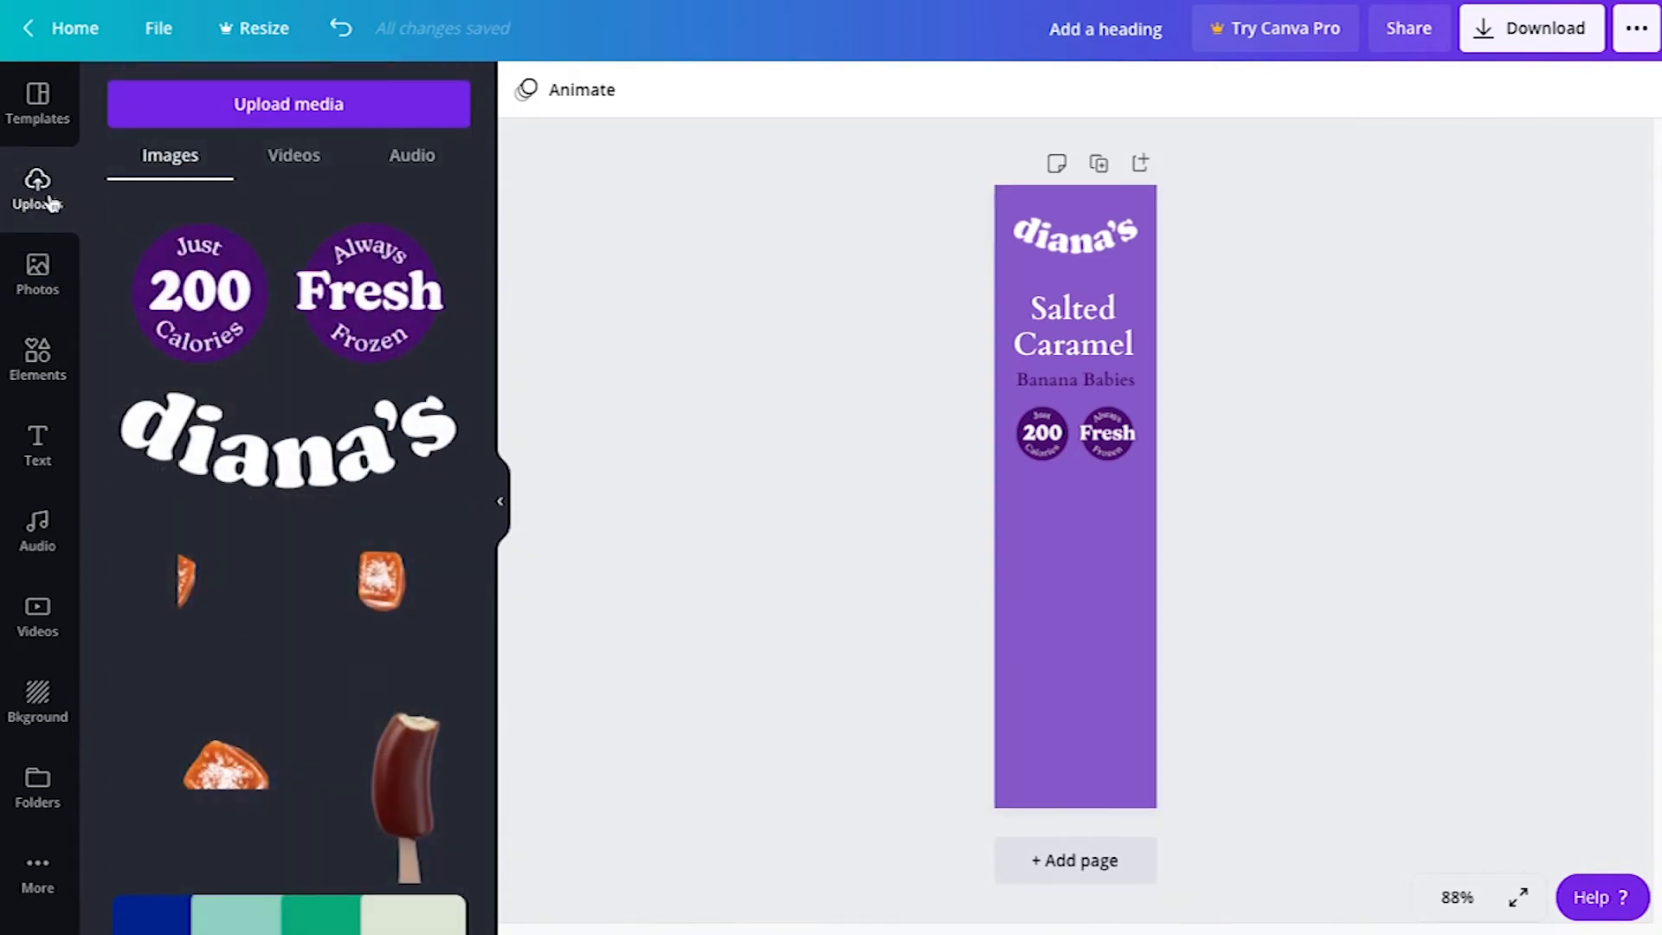
{"action": "scroll", "coordinate": [354, 520], "scroll_direction": "down", "scroll_amount": 5}
{"action": "left_click", "coordinate": [395, 377]}
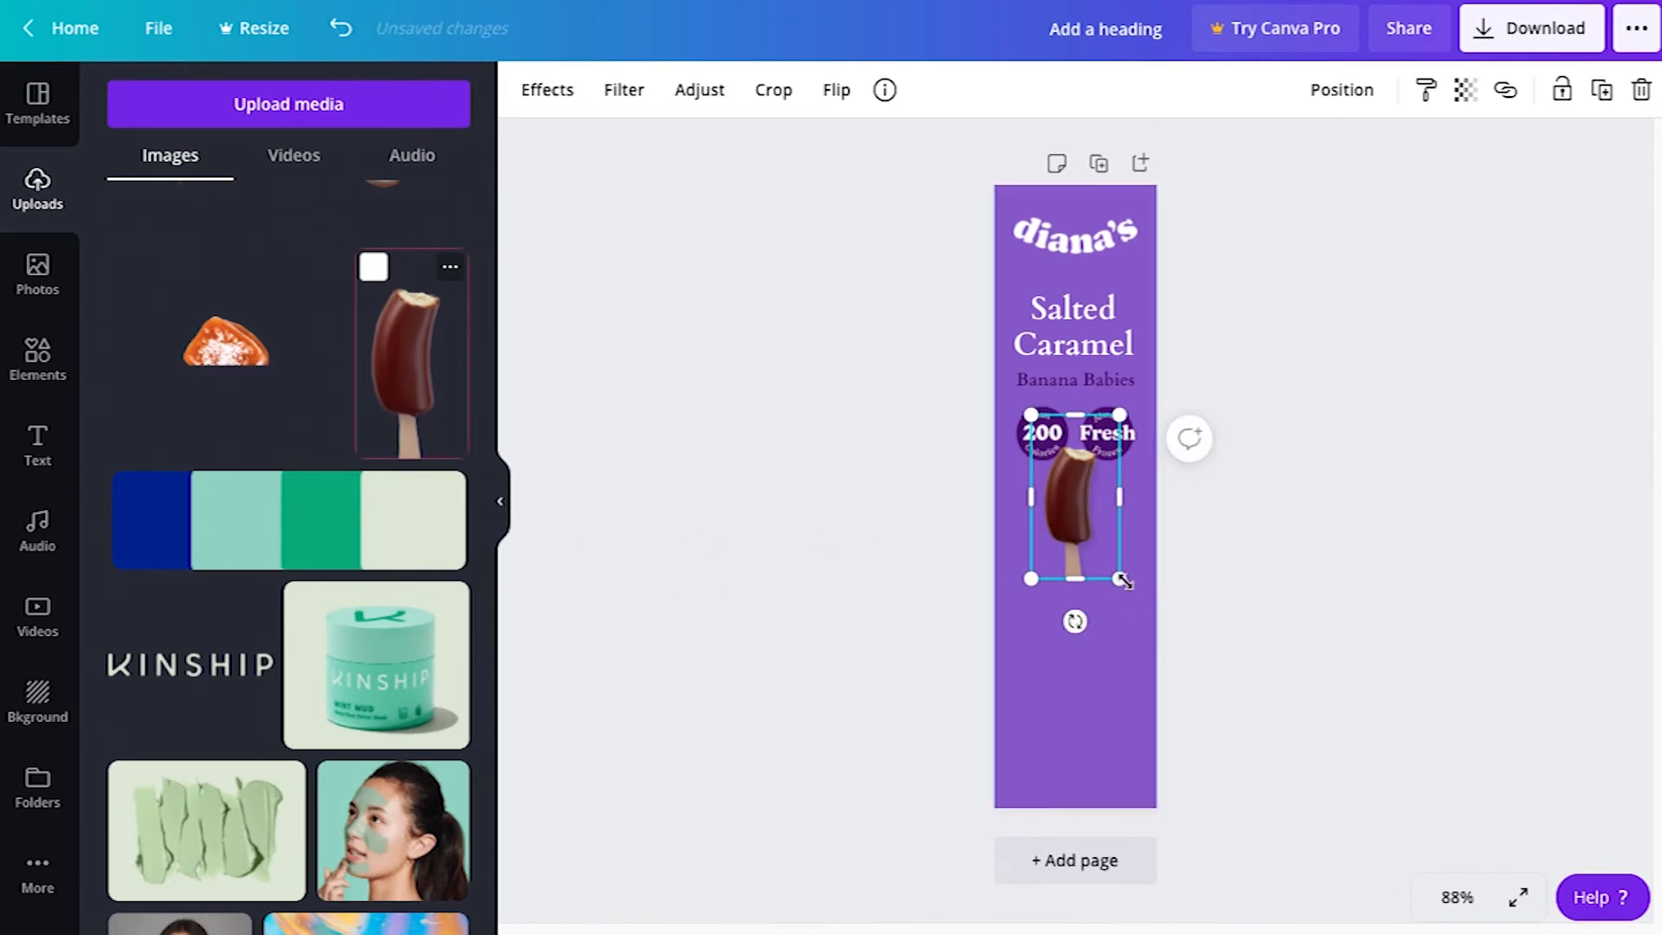
{"action": "left_click_drag", "start_coordinate": [1123, 579], "coordinate": [1229, 735]}
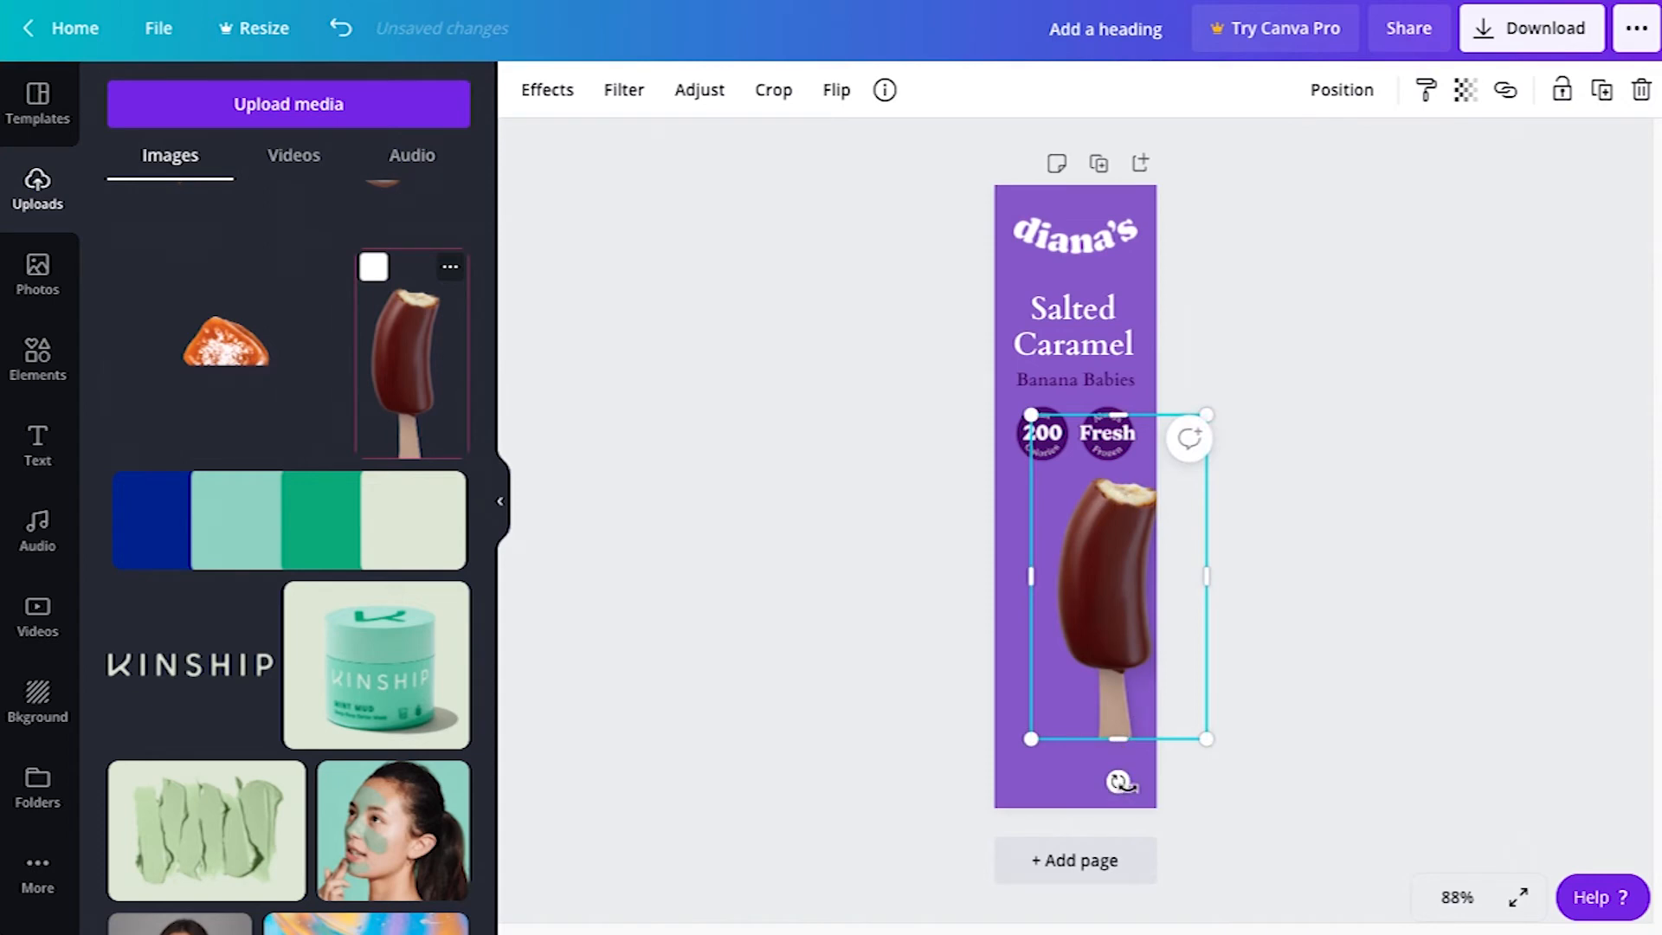
Rotate the banana pop image to 37° and position it across the banner's full width beneath the badges.
{"action": "left_click_drag", "start_coordinate": [1119, 781], "coordinate": [972, 767]}
{"action": "mouse_move", "coordinate": [1087, 586]}
{"action": "left_mouse_down"}
{"action": "mouse_move", "coordinate": [1039, 586]}
{"action": "mouse_move", "coordinate": [1059, 599]}
{"action": "left_mouse_up"}
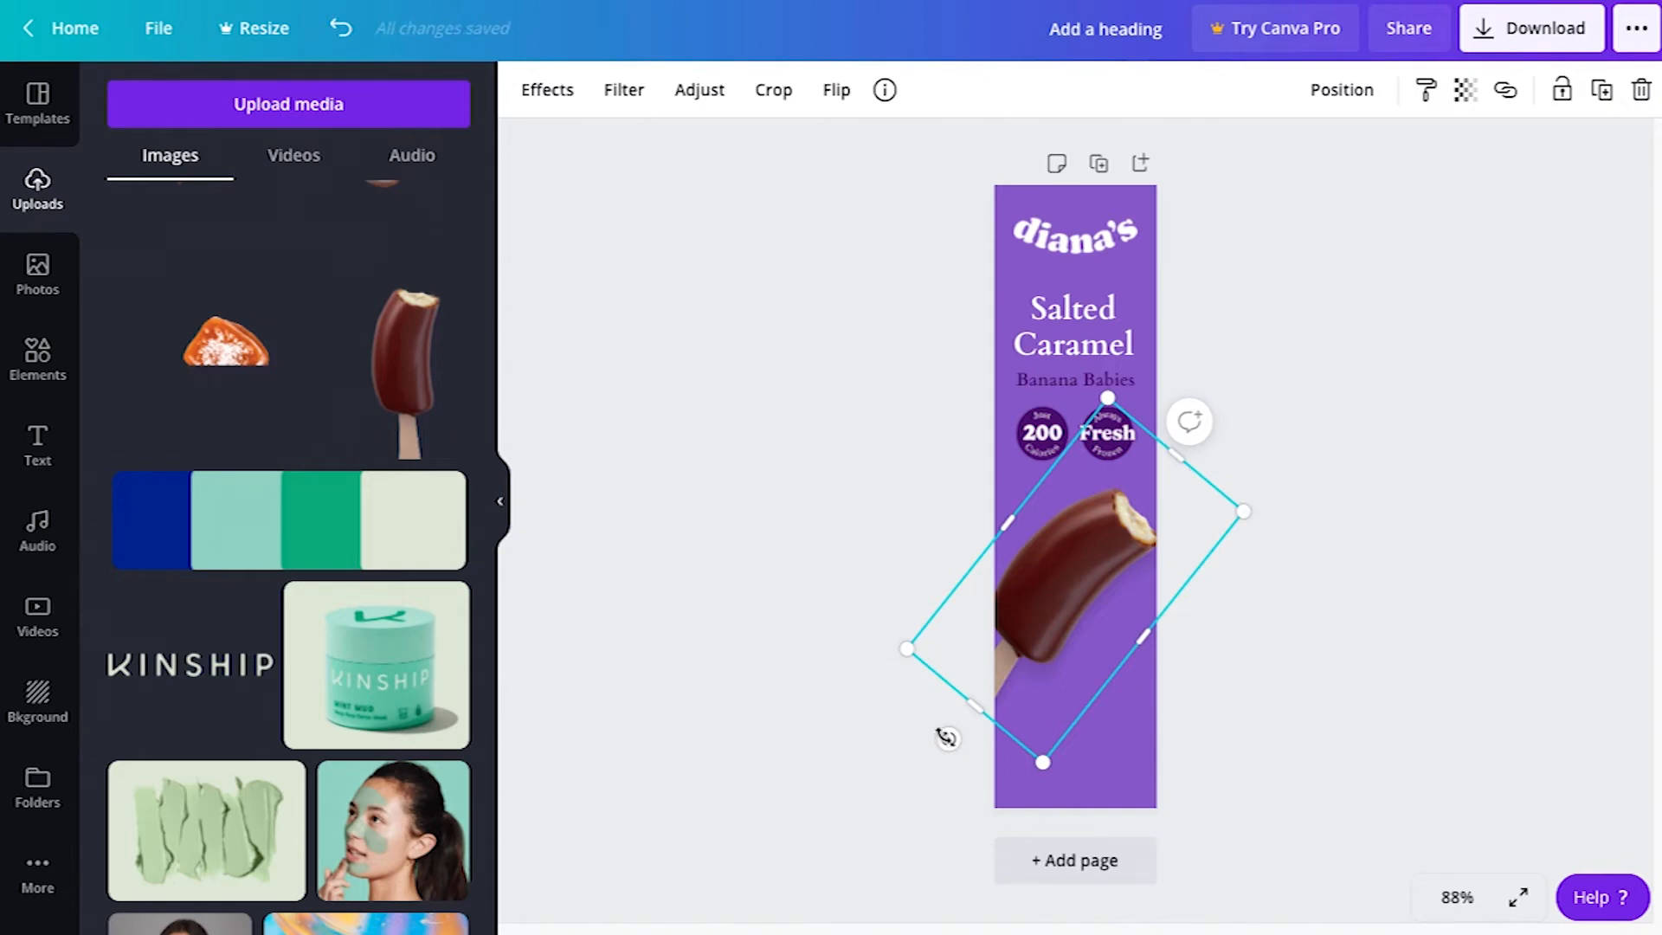
{"action": "left_click_drag", "start_coordinate": [948, 737], "coordinate": [948, 740]}
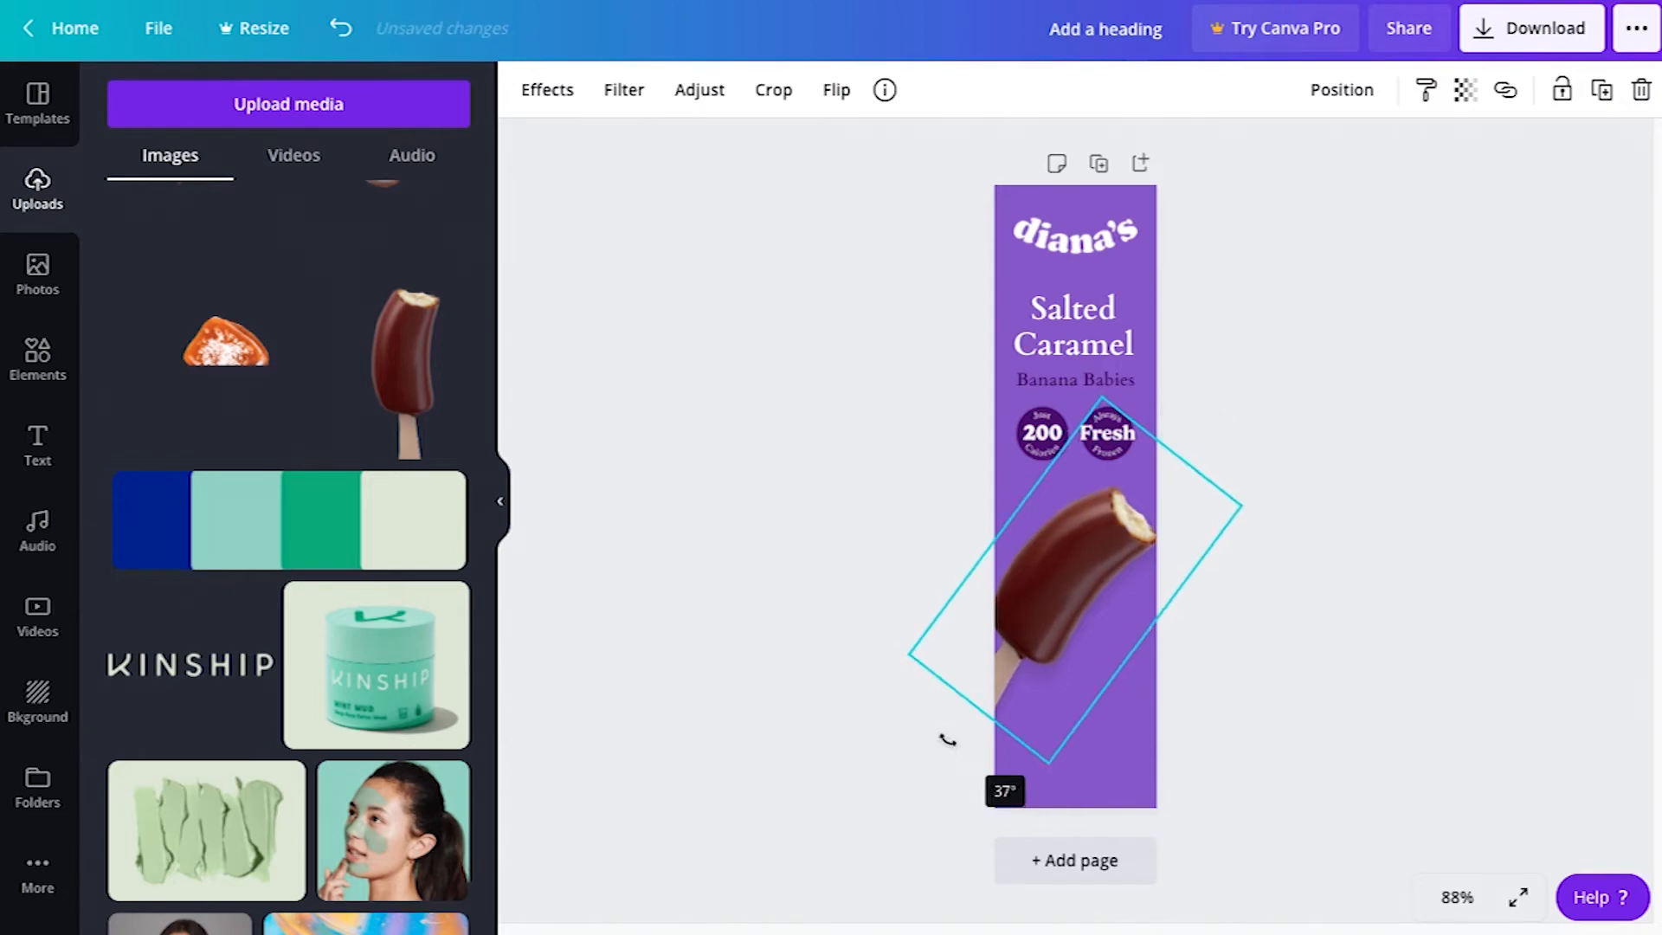
{"action": "left_click_drag", "start_coordinate": [948, 740], "coordinate": [948, 740]}
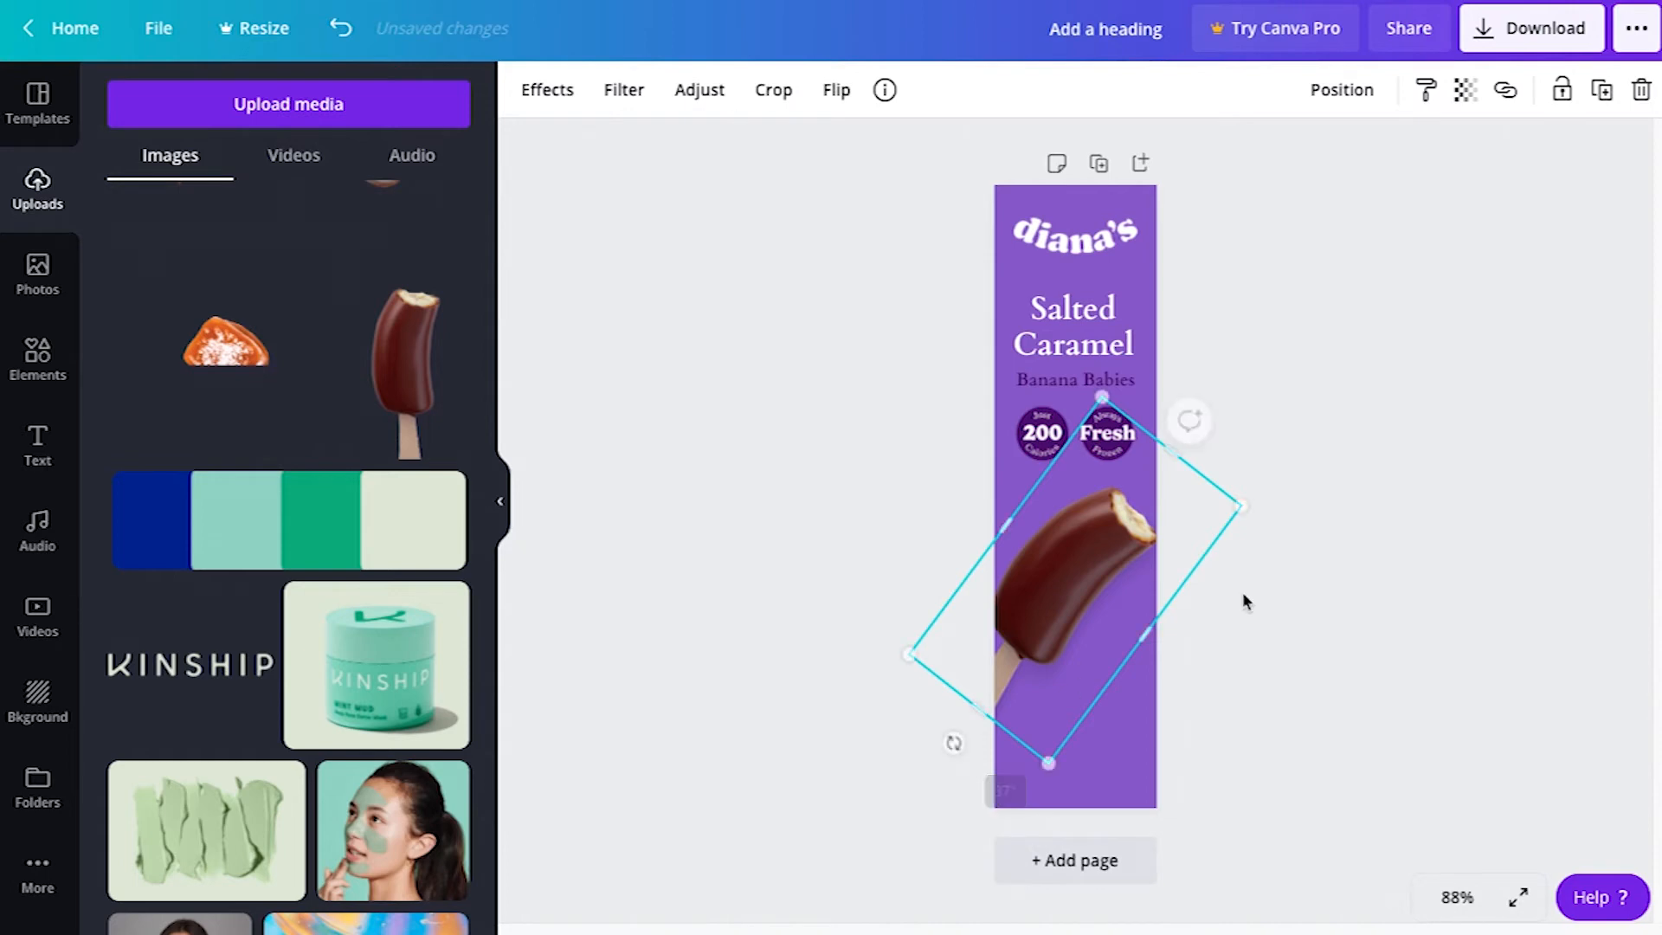
{"action": "left_click", "coordinate": [1364, 538]}
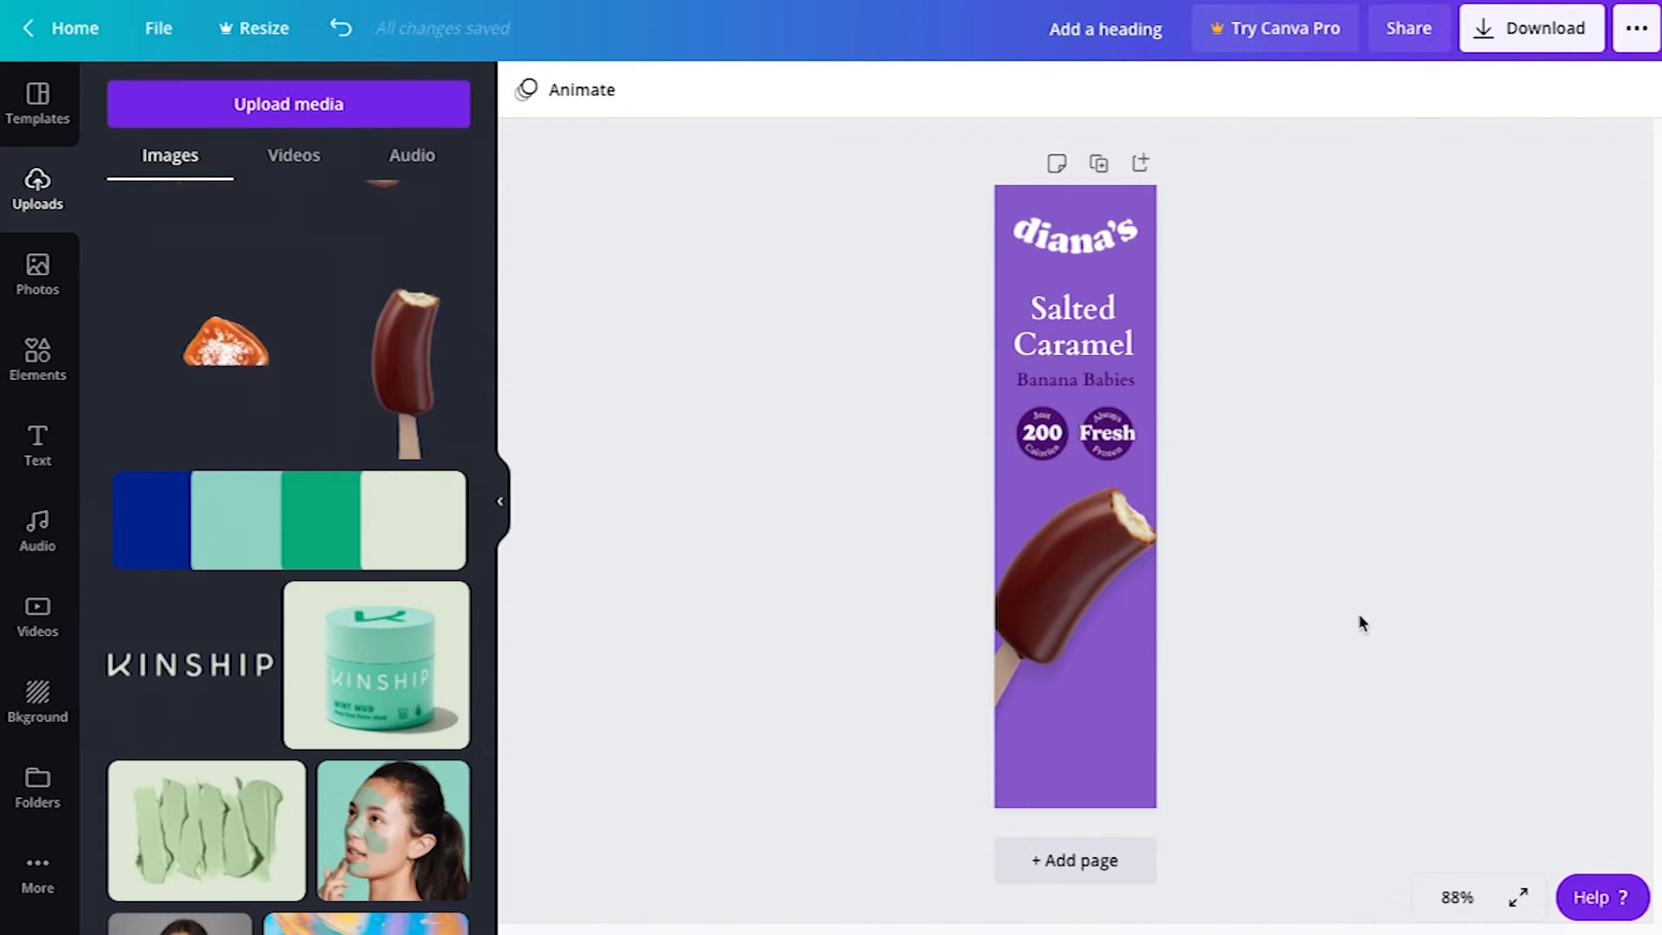
Add the uploaded sliver of caramel candy, enlarge it and set its cut side against the banner's left edge above the banana pop.
{"action": "scroll", "coordinate": [111, 410], "scroll_direction": "up", "scroll_amount": 3}
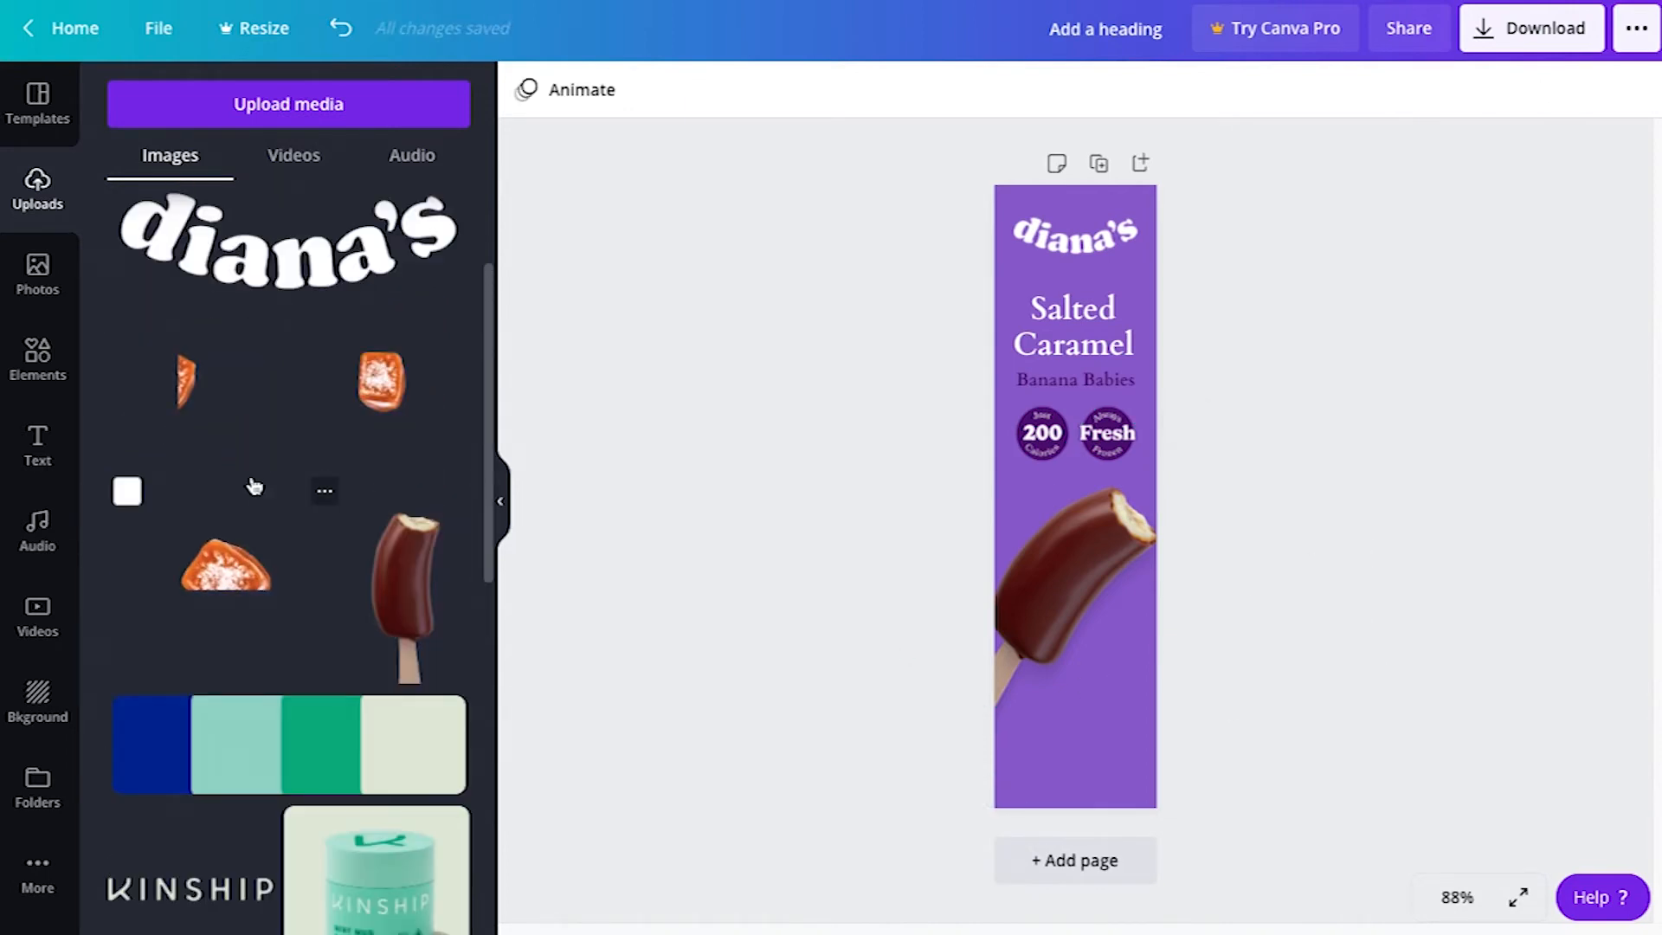
{"action": "left_click", "coordinate": [188, 395]}
{"action": "left_click_drag", "start_coordinate": [1124, 541], "coordinate": [999, 502]}
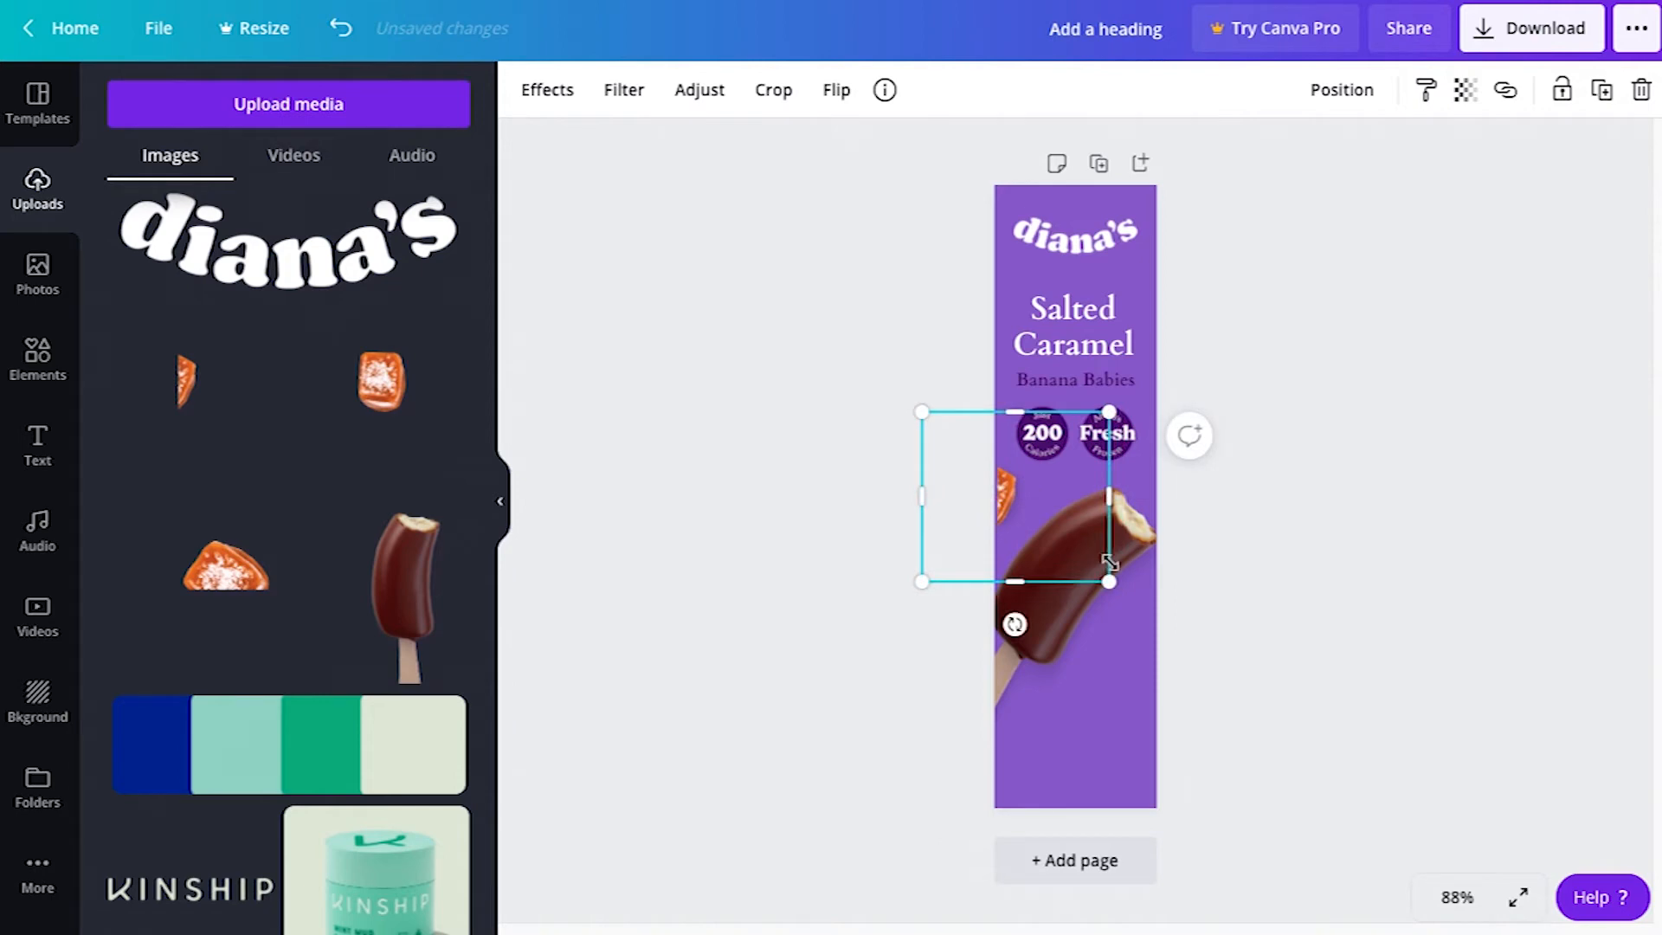
{"action": "left_click_drag", "start_coordinate": [1109, 580], "coordinate": [1154, 620]}
{"action": "left_click_drag", "start_coordinate": [1021, 508], "coordinate": [998, 496]}
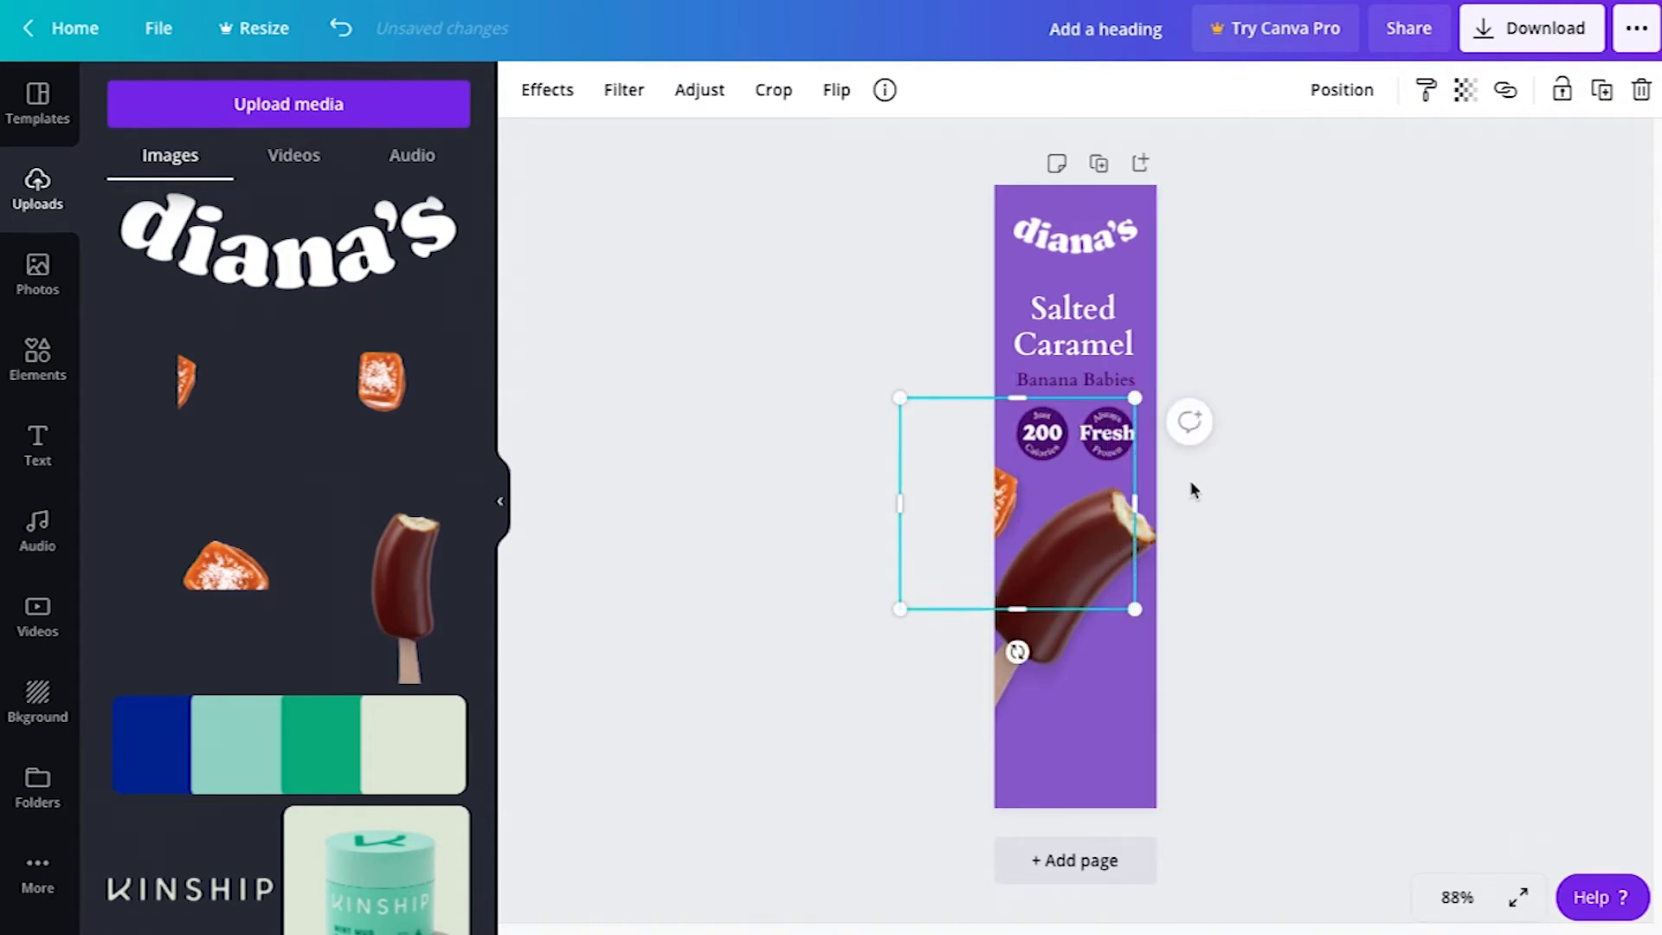
{"action": "left_click", "coordinate": [1276, 485]}
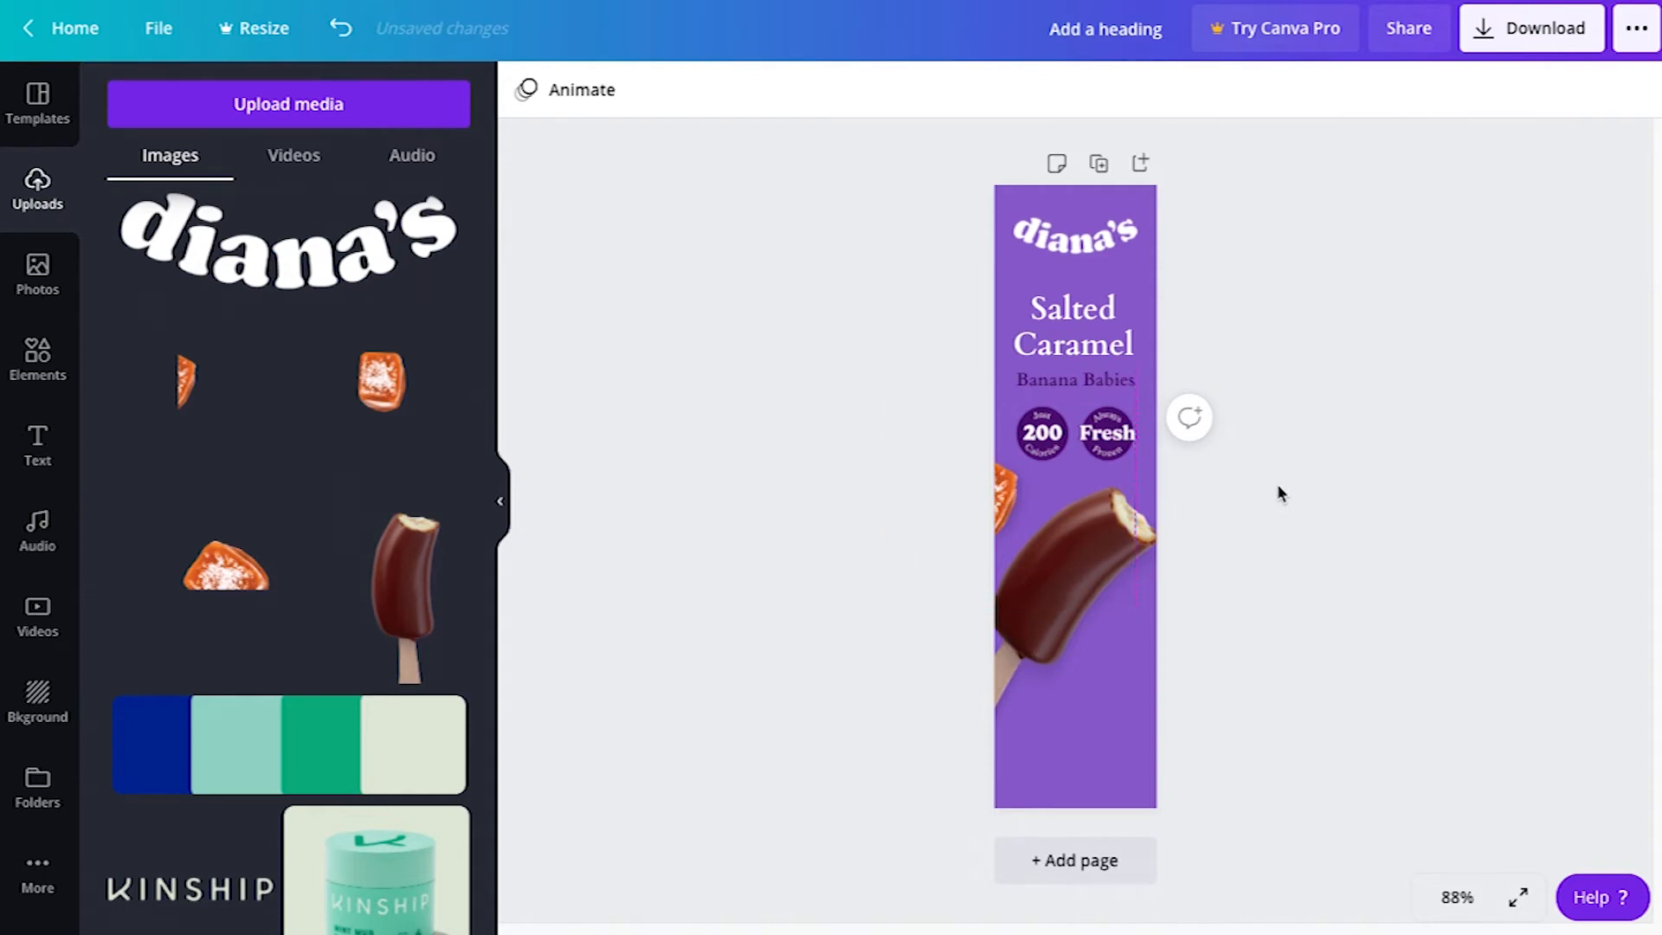
Add the whole caramel candy image at about 207 x 183, tilt it slightly clockwise and place it below the banana pop.
{"action": "left_click", "coordinate": [389, 378]}
{"action": "left_click_drag", "start_coordinate": [1117, 539], "coordinate": [1257, 616]}
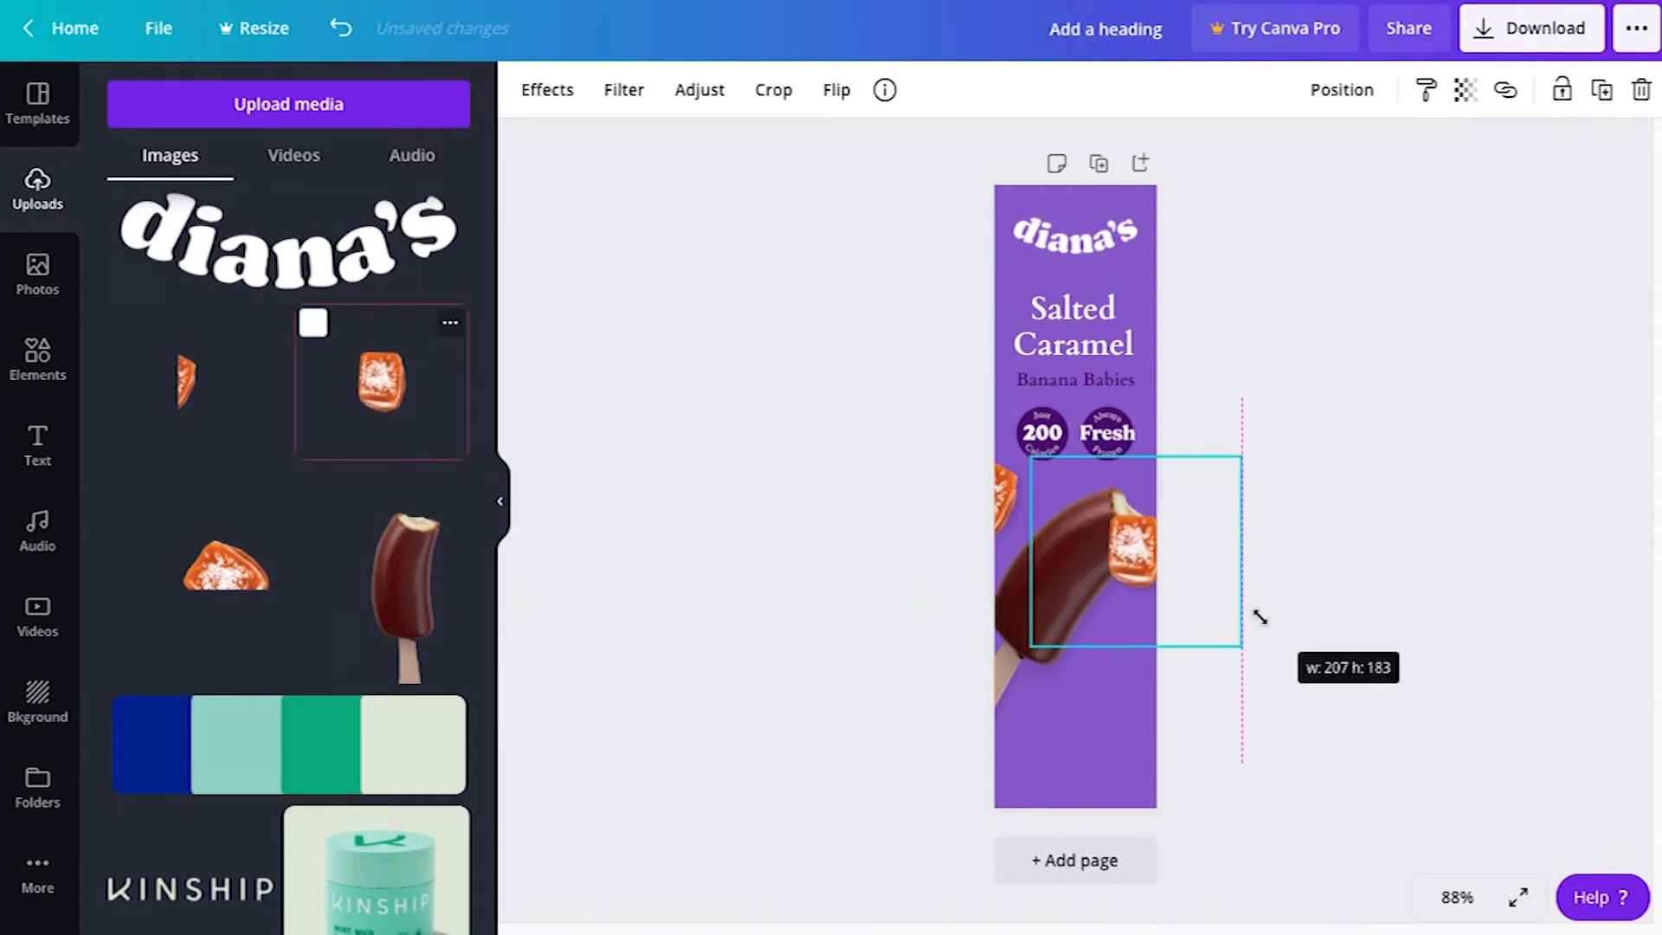
{"action": "left_click_drag", "start_coordinate": [1140, 558], "coordinate": [1069, 733]}
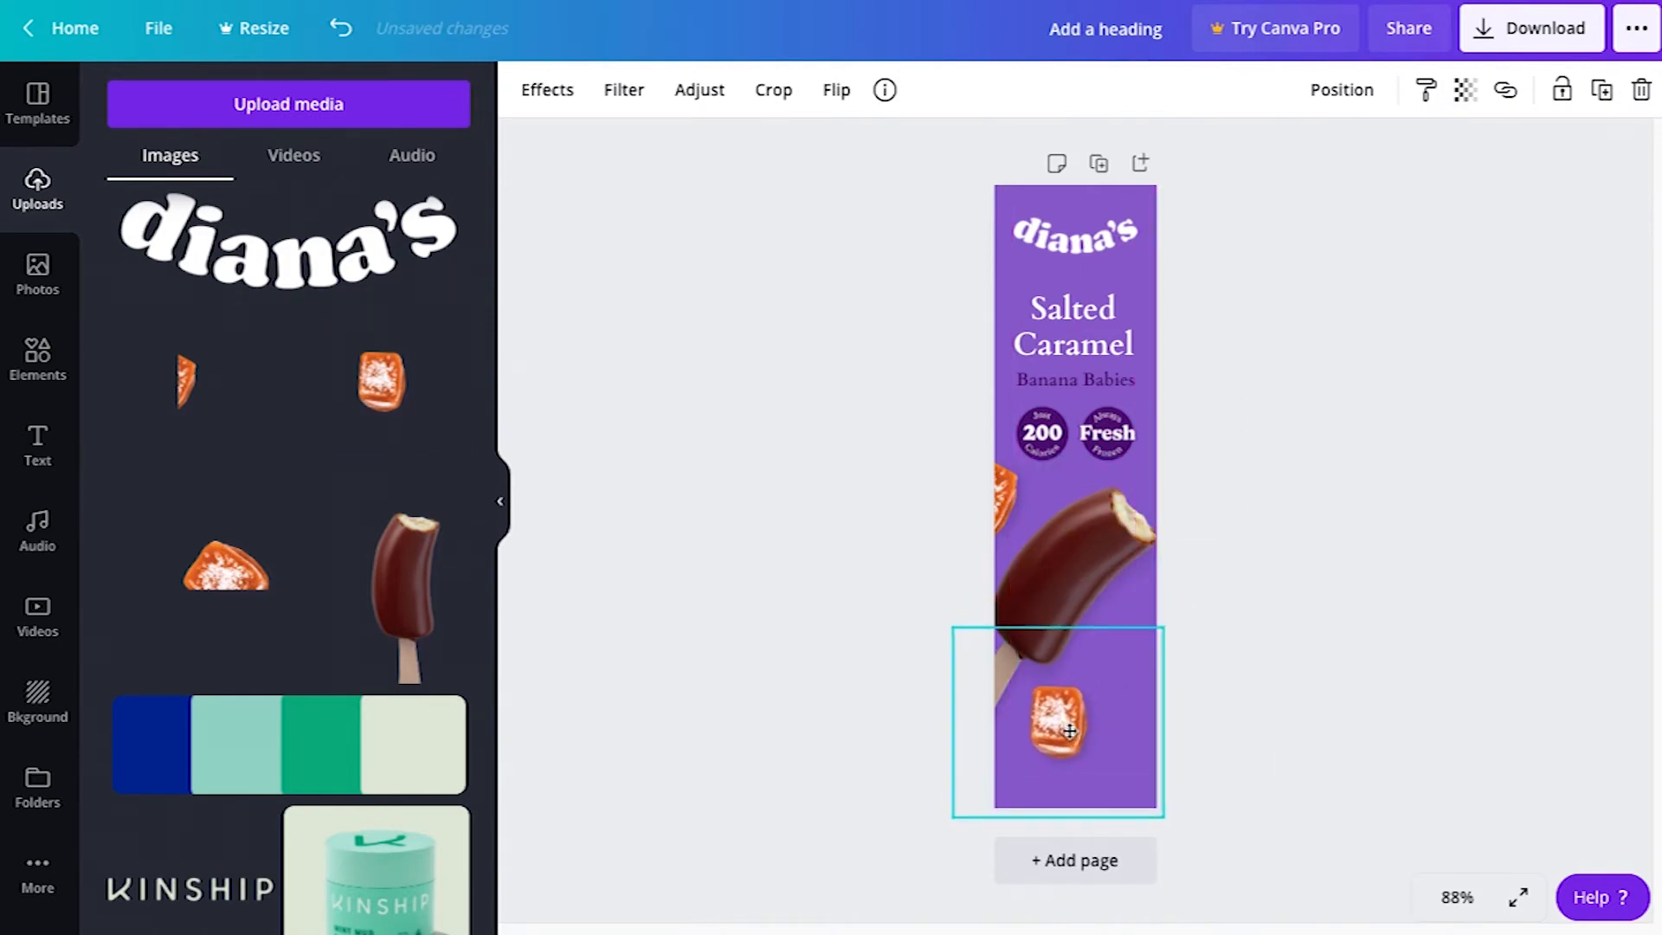
{"action": "left_click_drag", "start_coordinate": [1061, 861], "coordinate": [1030, 857]}
{"action": "left_click_drag", "start_coordinate": [1092, 709], "coordinate": [1086, 714]}
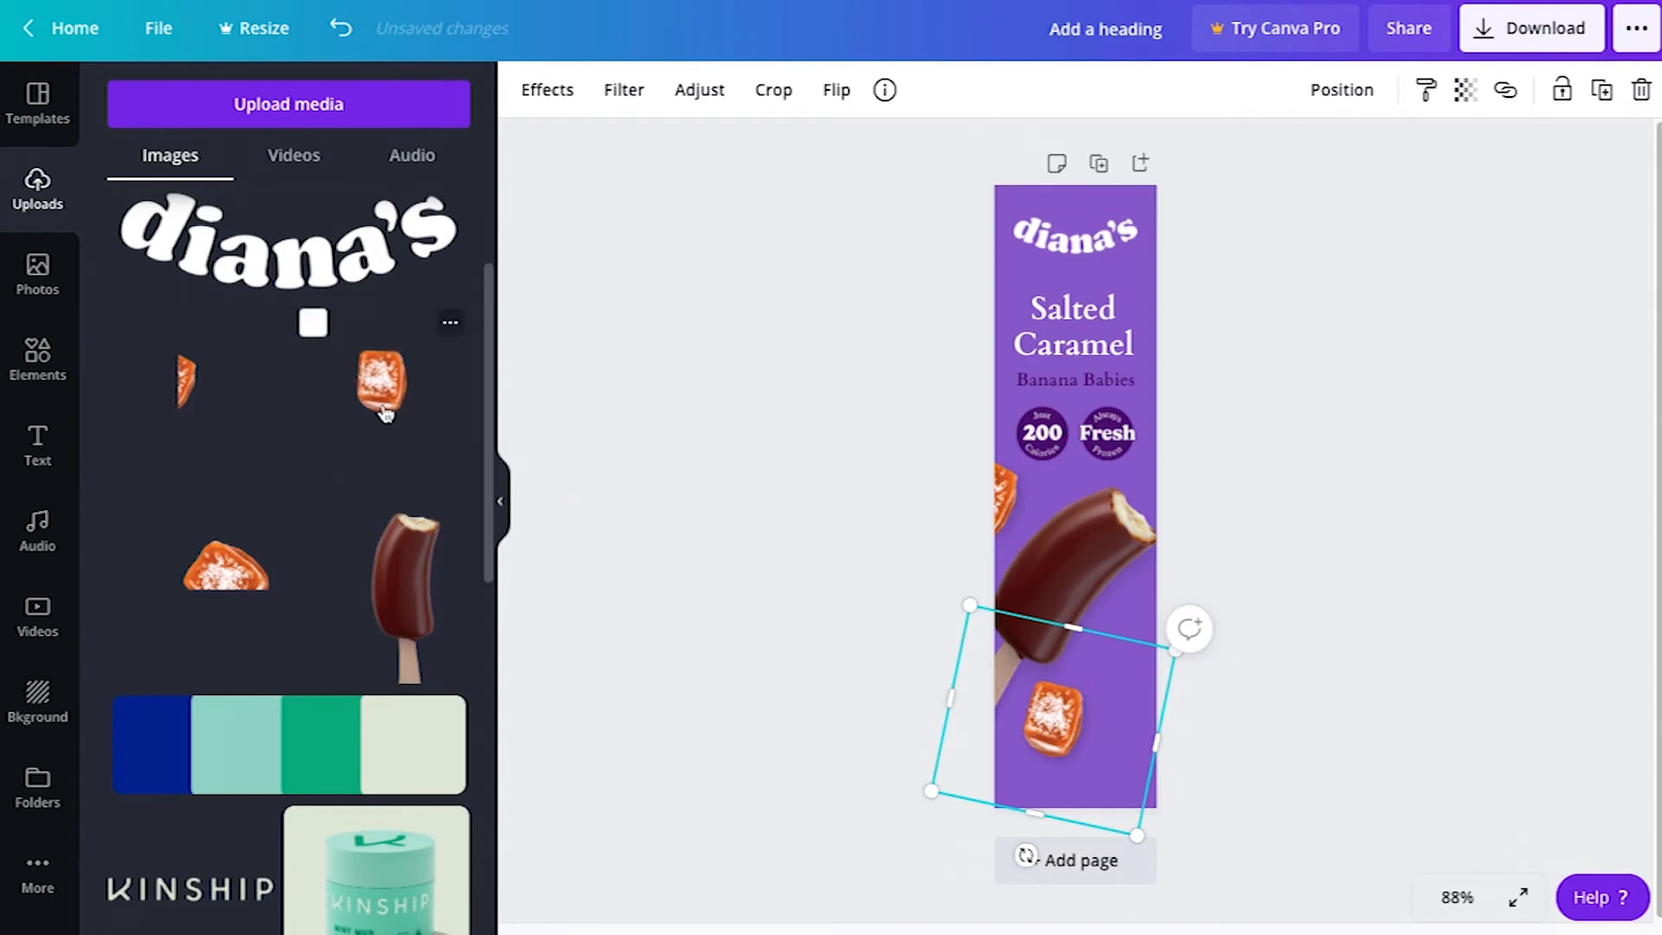
Add the flat-cut caramel candy, enlarge it, rotate it a quarter turn and fit its cut side to the banner's right edge below the pop.
{"action": "left_click", "coordinate": [225, 567]}
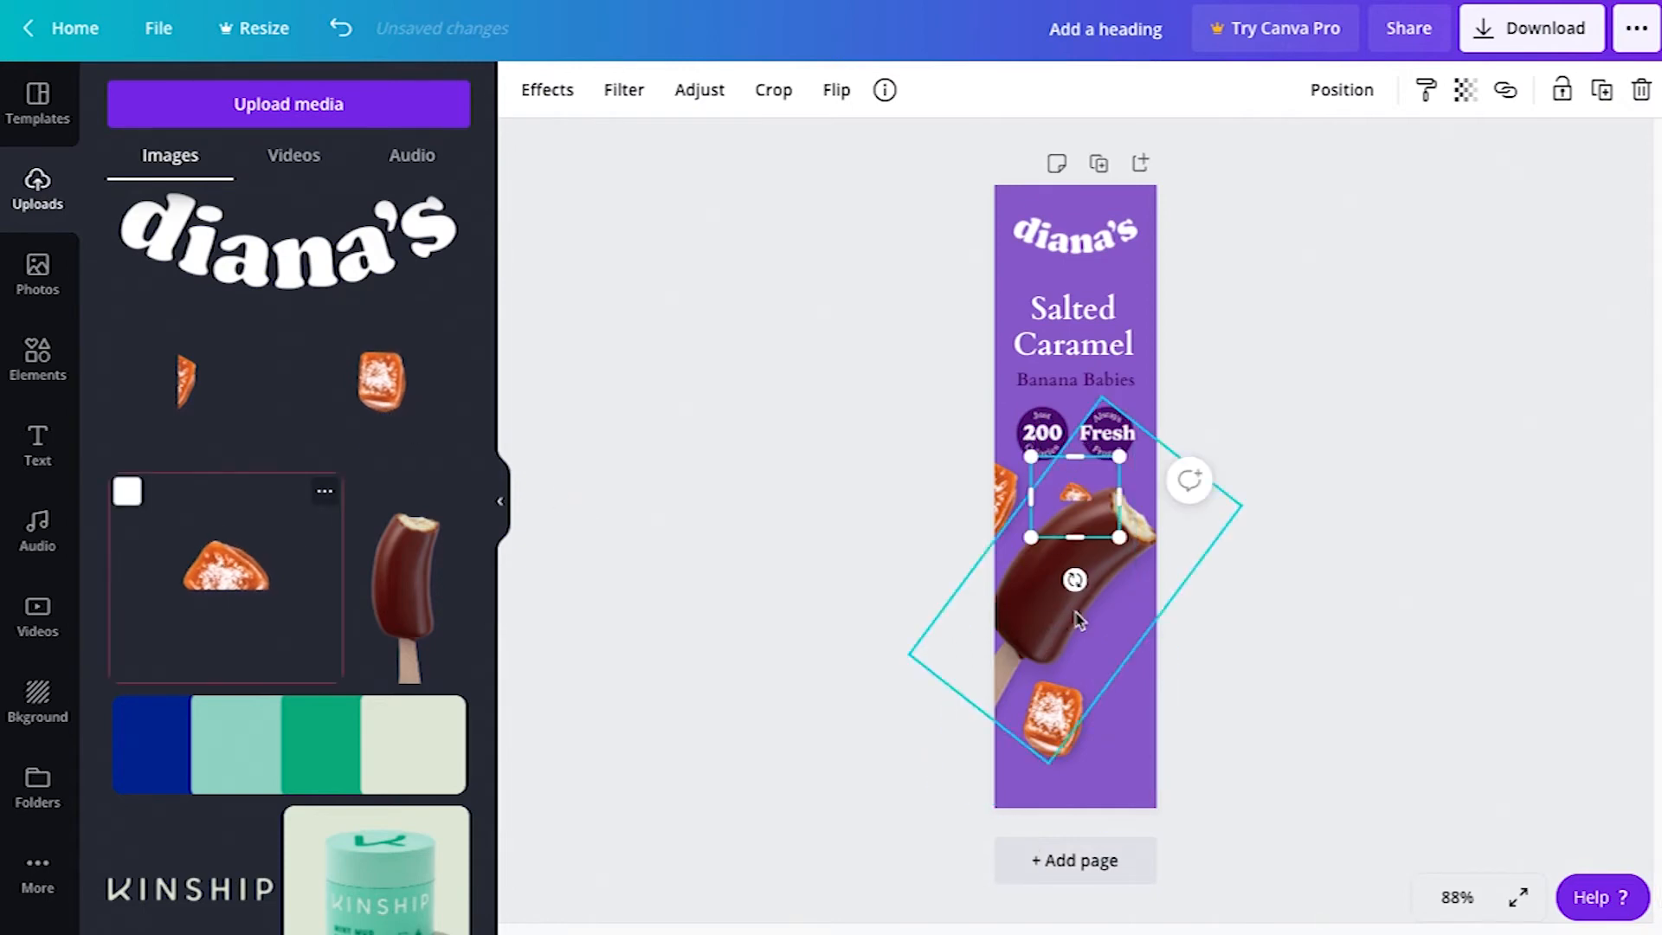
{"action": "left_click_drag", "start_coordinate": [1119, 457], "coordinate": [1148, 636]}
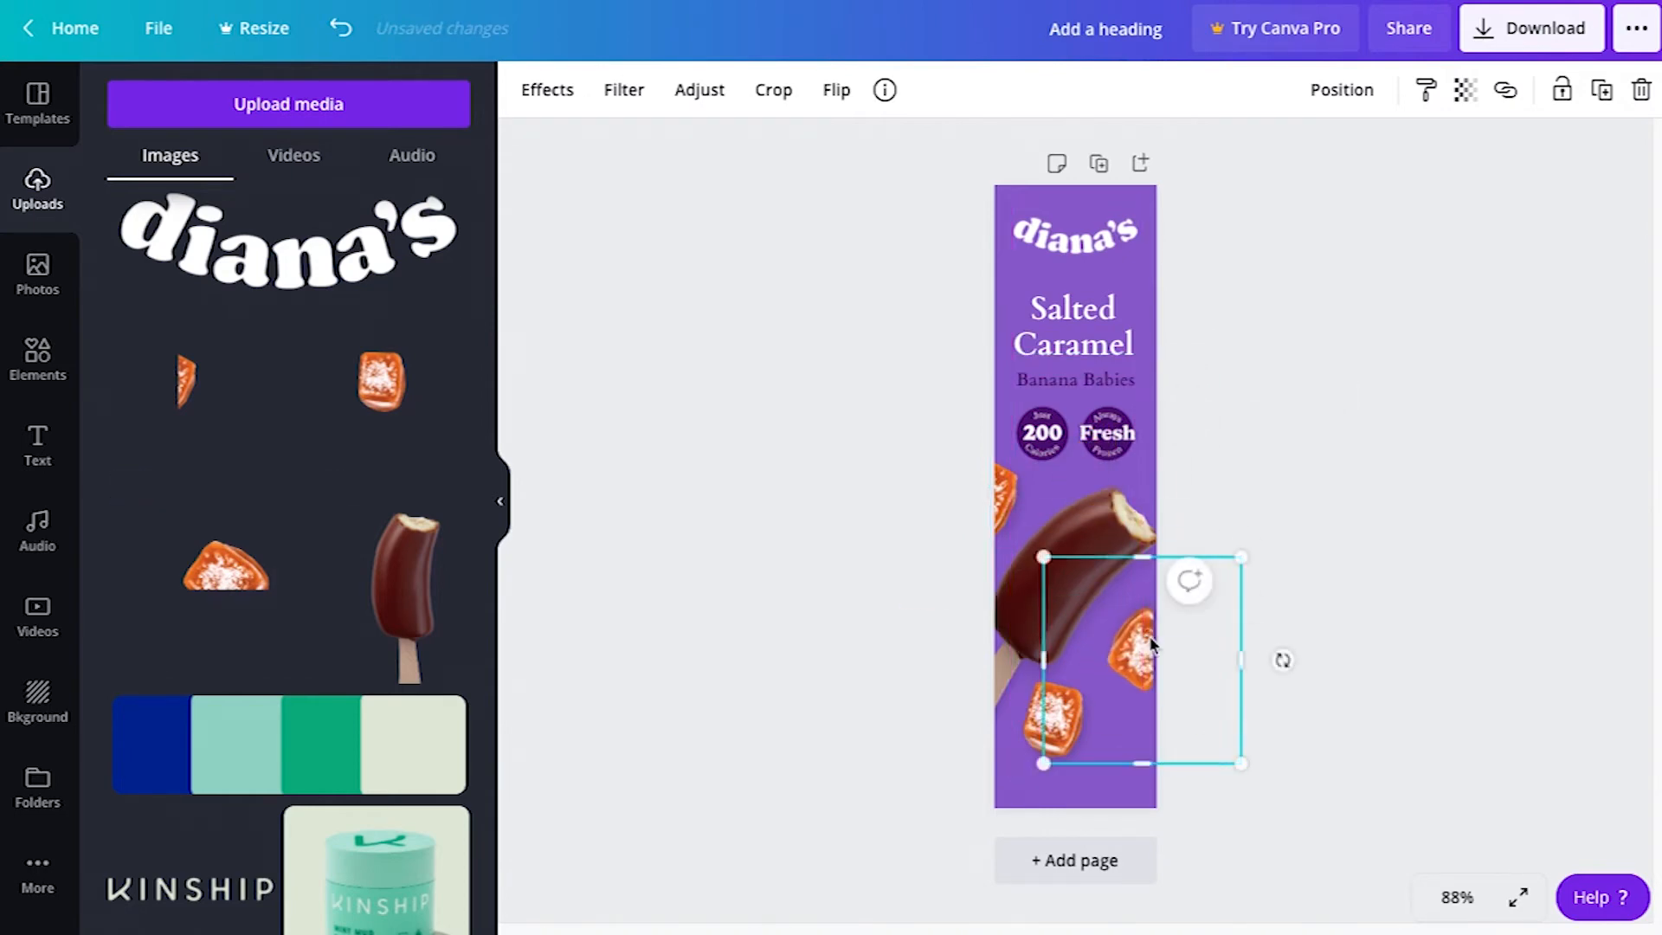
{"action": "key", "text": "Up"}
{"action": "key", "text": "Up"}
{"action": "key", "text": "Up"}
{"action": "key", "text": "Up"}
{"action": "key", "text": "Right"}
{"action": "key", "text": "Up"}
{"action": "key", "text": "Right"}
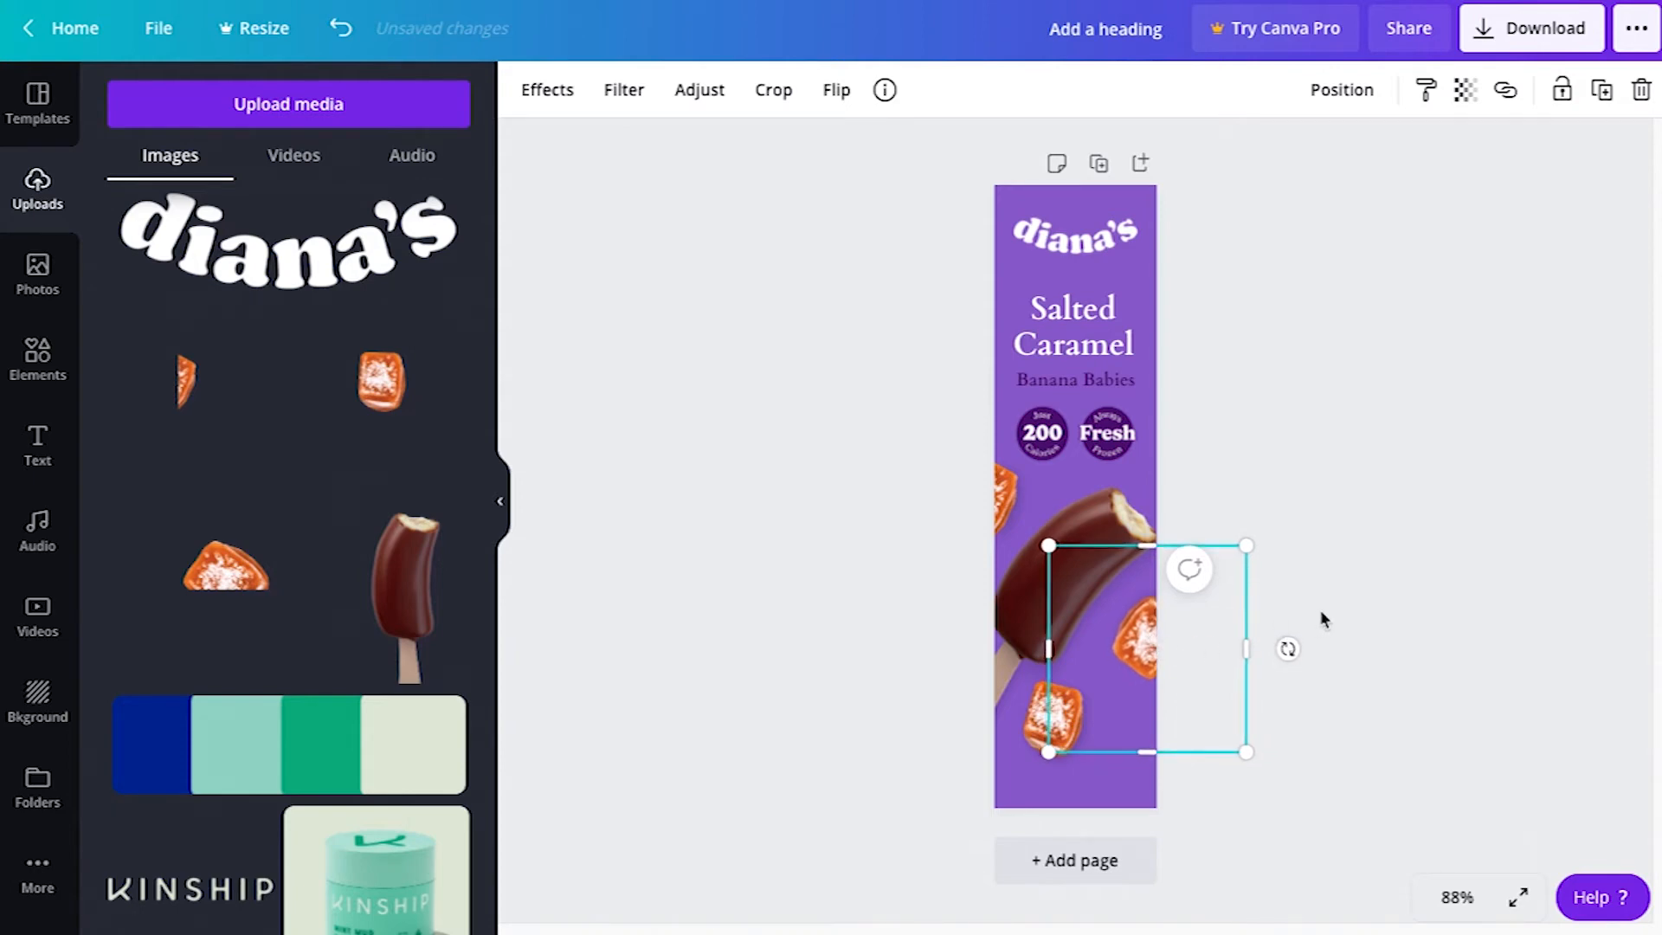
{"action": "left_click", "coordinate": [1320, 609]}
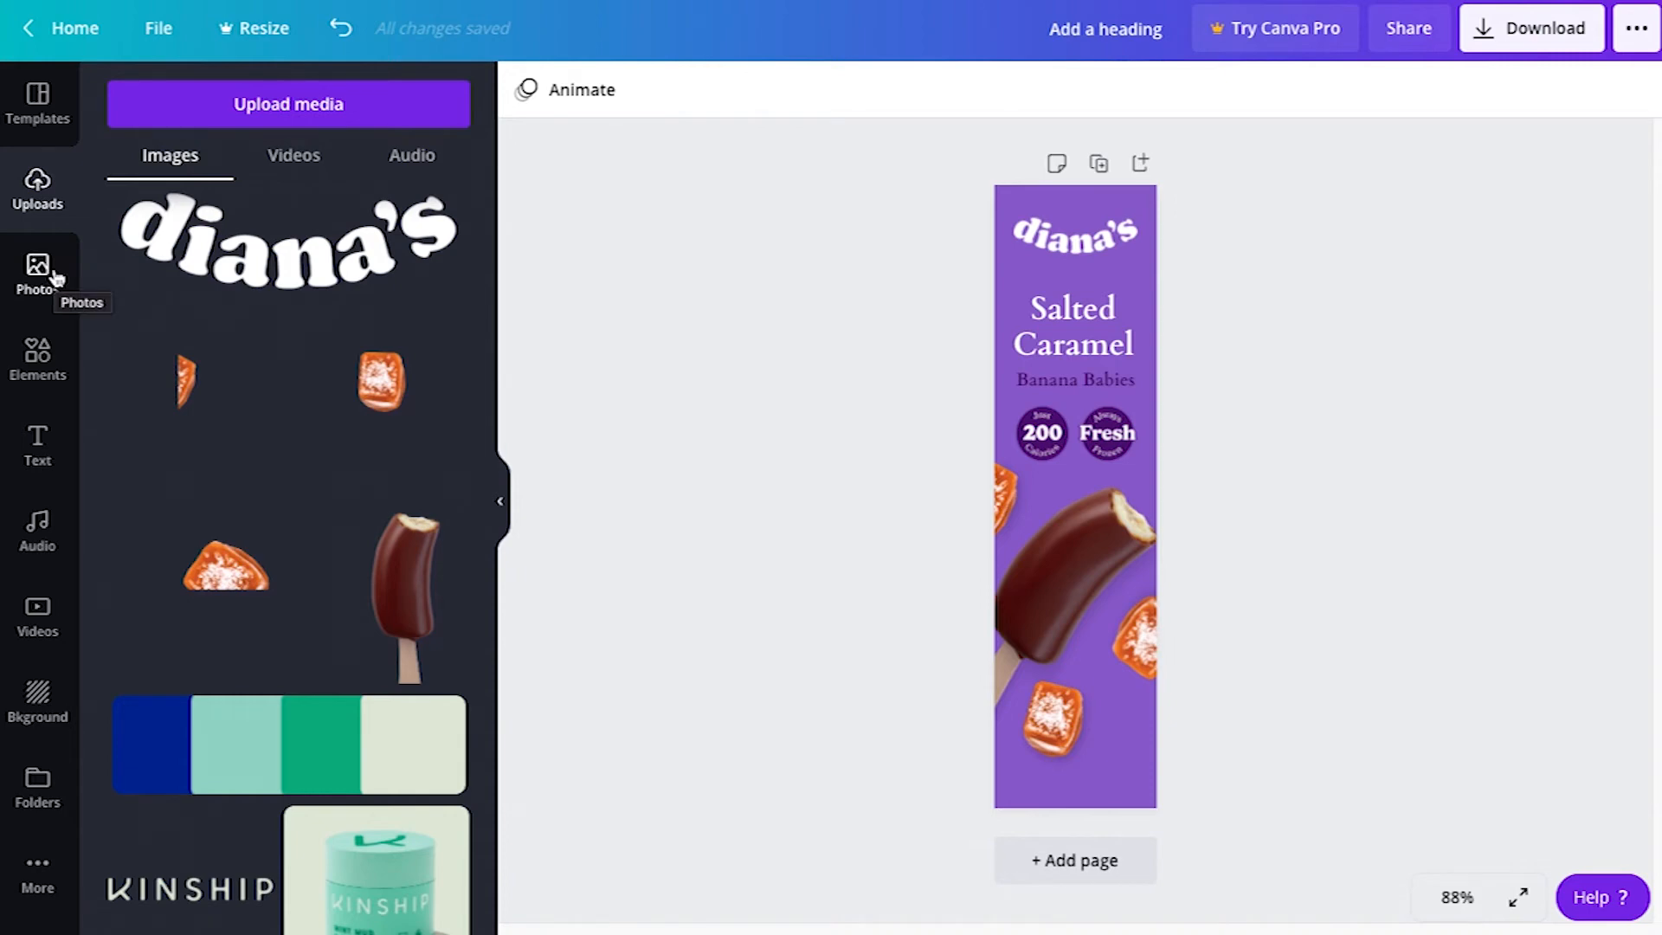
Add a rounded square shape and stretch it into a wide button near the banner's lower edge, below the whole caramel candy.
{"action": "left_click", "coordinate": [45, 379]}
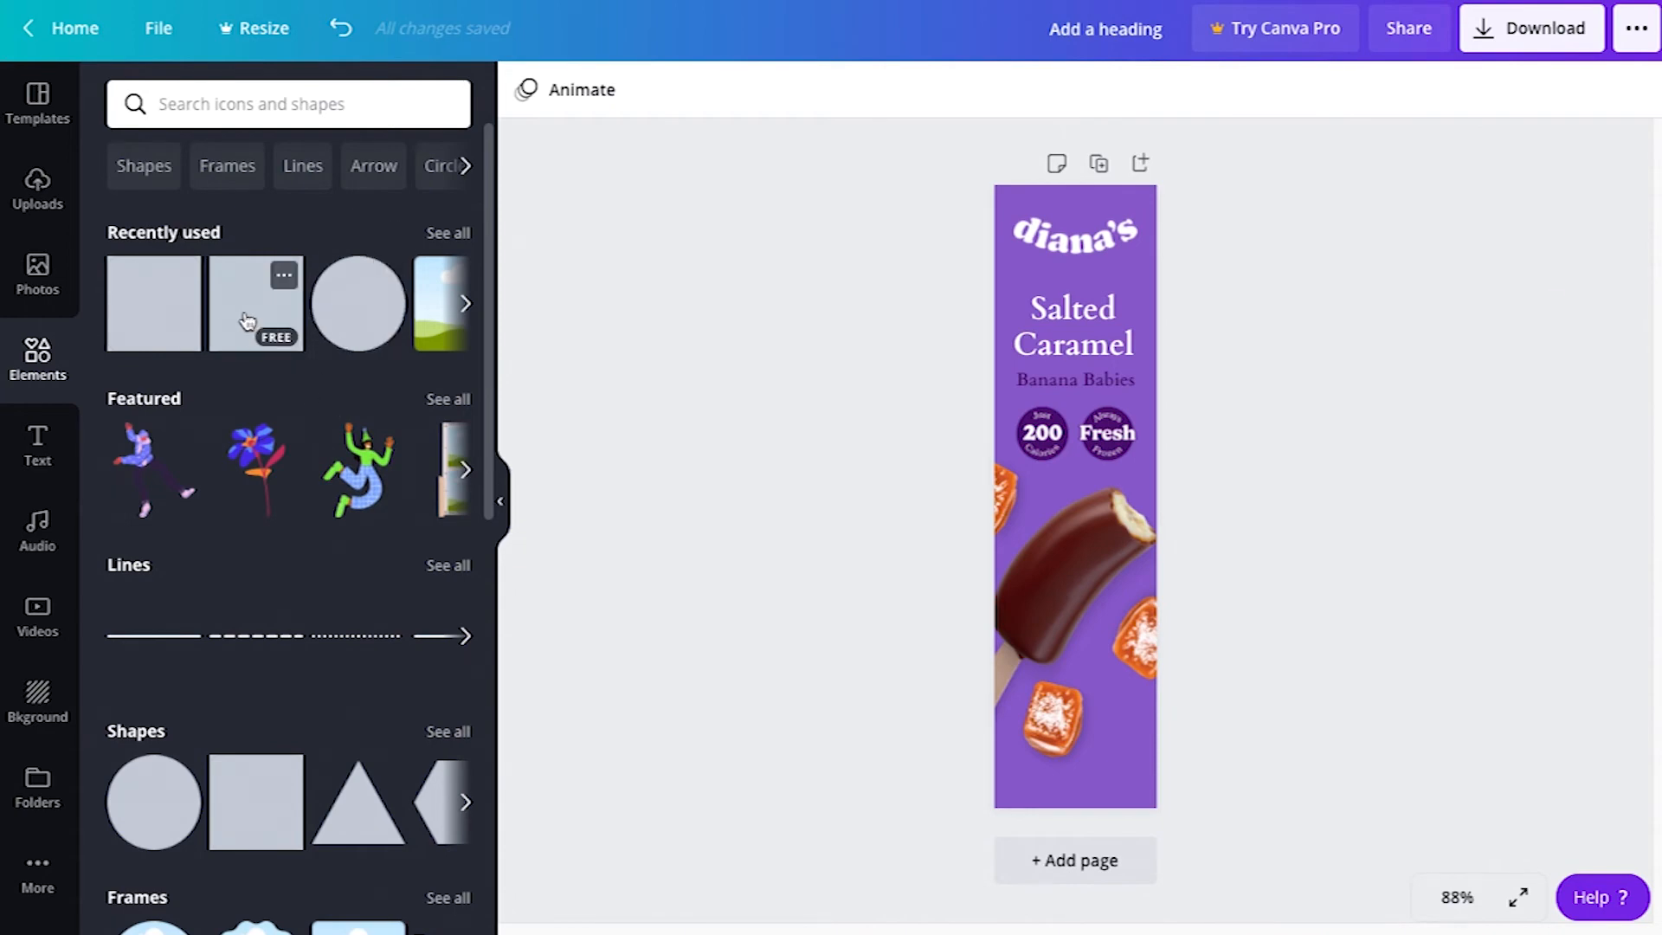
{"action": "scroll", "coordinate": [259, 346], "scroll_direction": "down", "scroll_amount": 5}
{"action": "scroll", "coordinate": [278, 416], "scroll_direction": "up", "scroll_amount": 5}
{"action": "scroll", "coordinate": [270, 417], "scroll_direction": "down", "scroll_amount": 3}
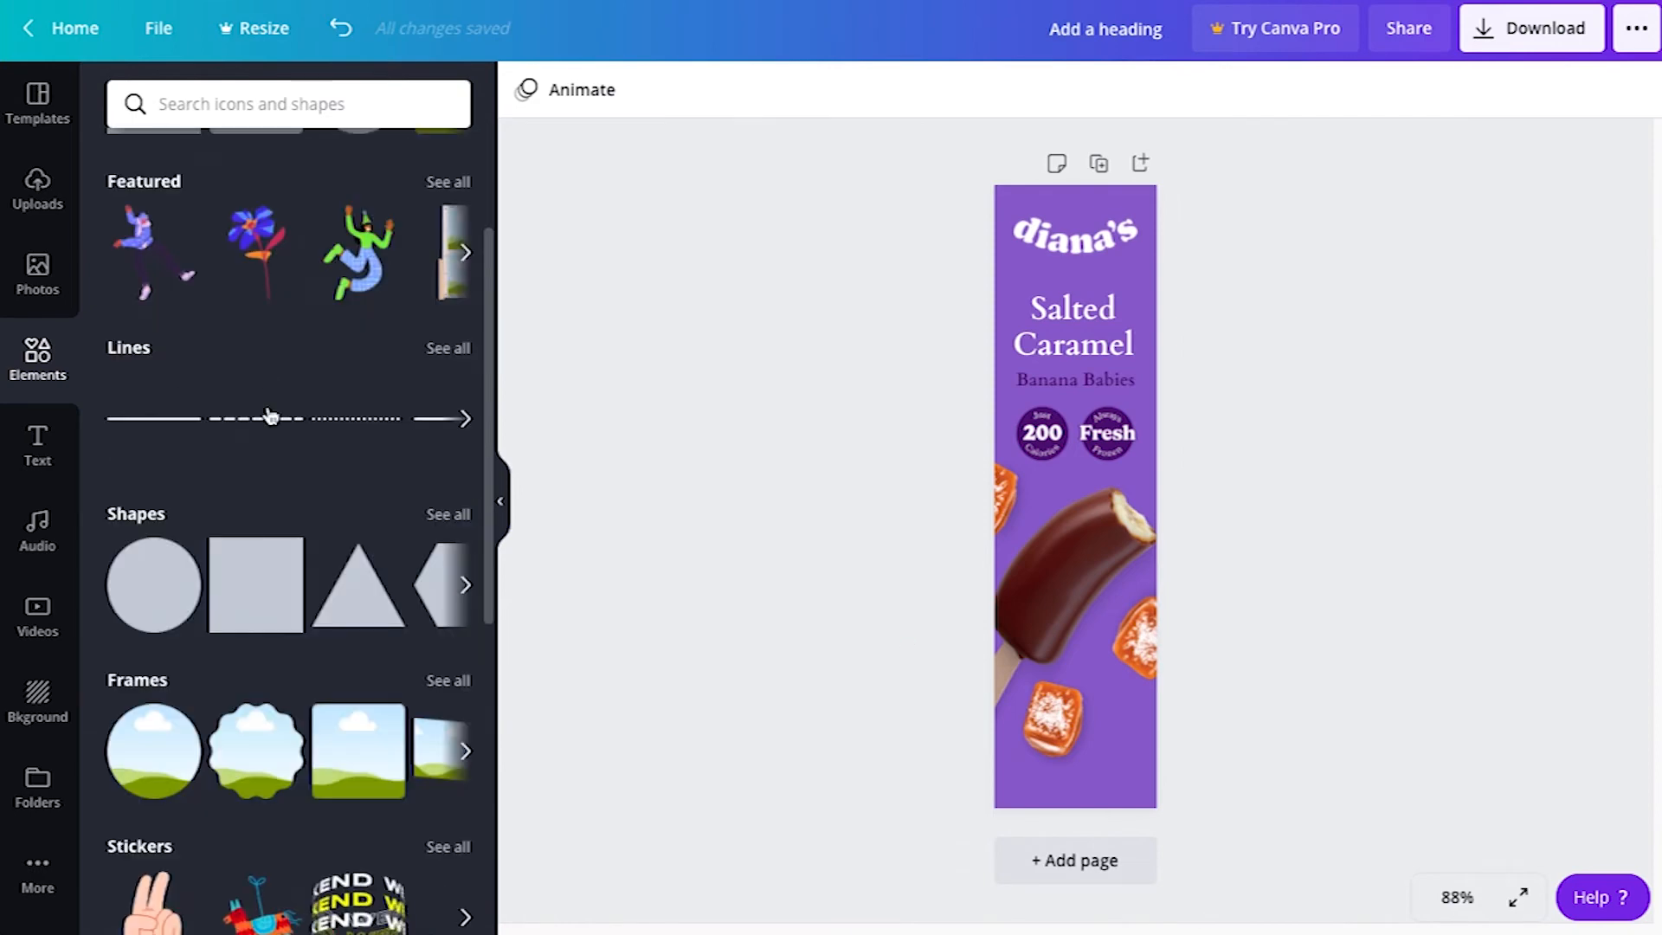
{"action": "left_click", "coordinate": [435, 518]}
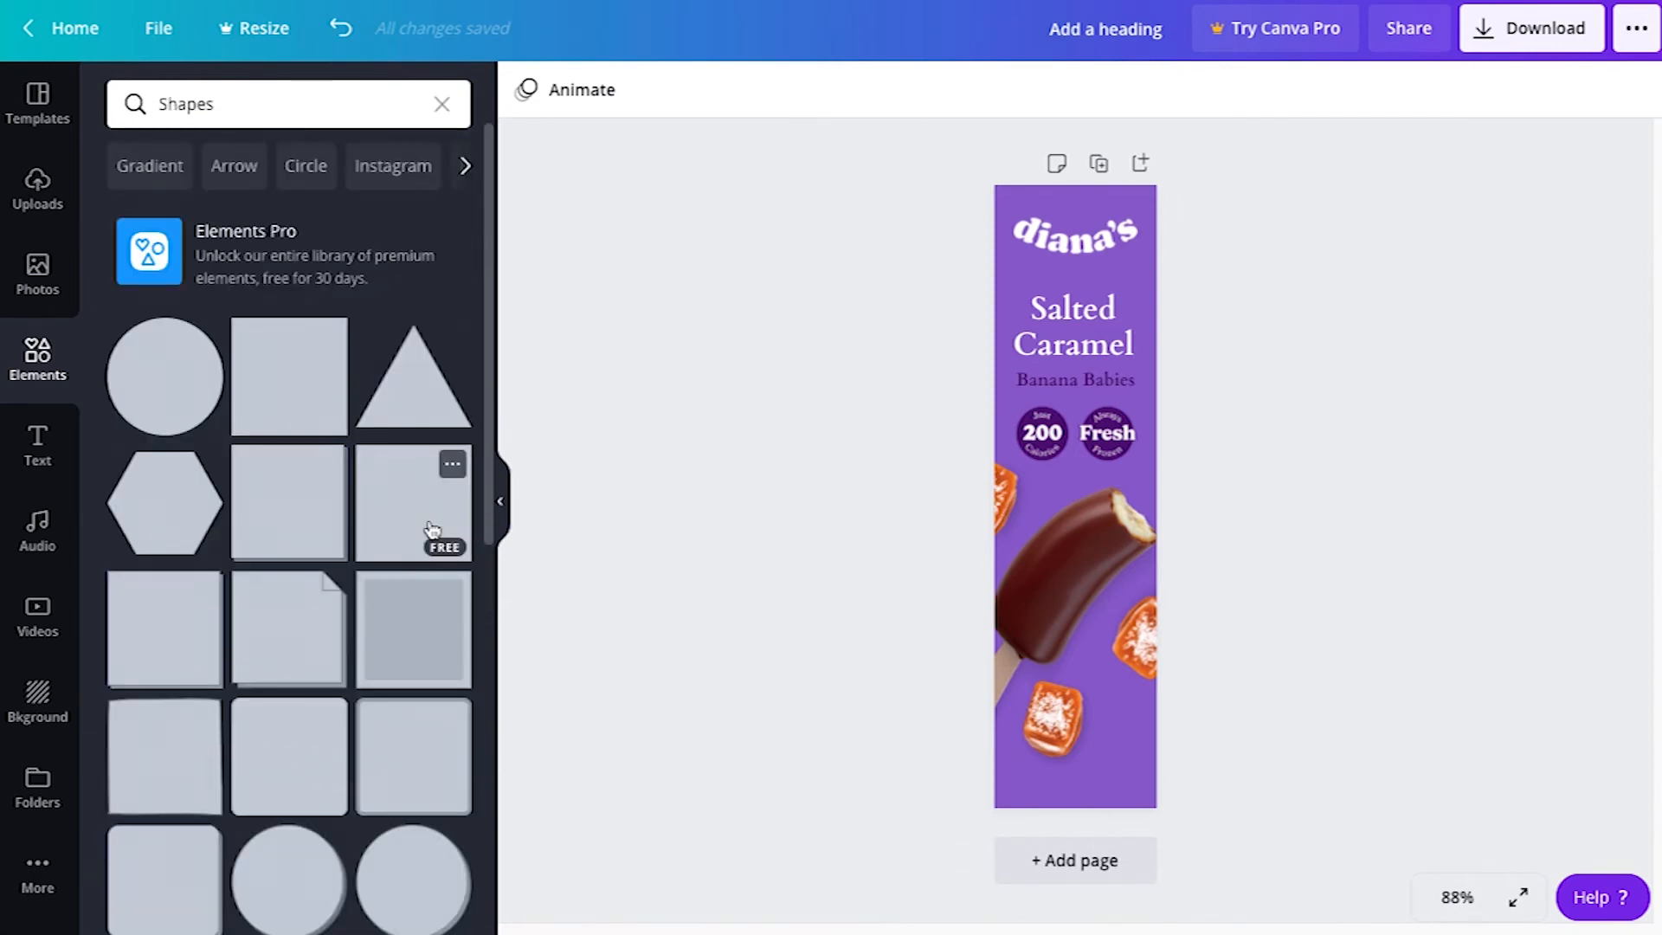
{"action": "scroll", "coordinate": [381, 398], "scroll_direction": "down", "scroll_amount": 8}
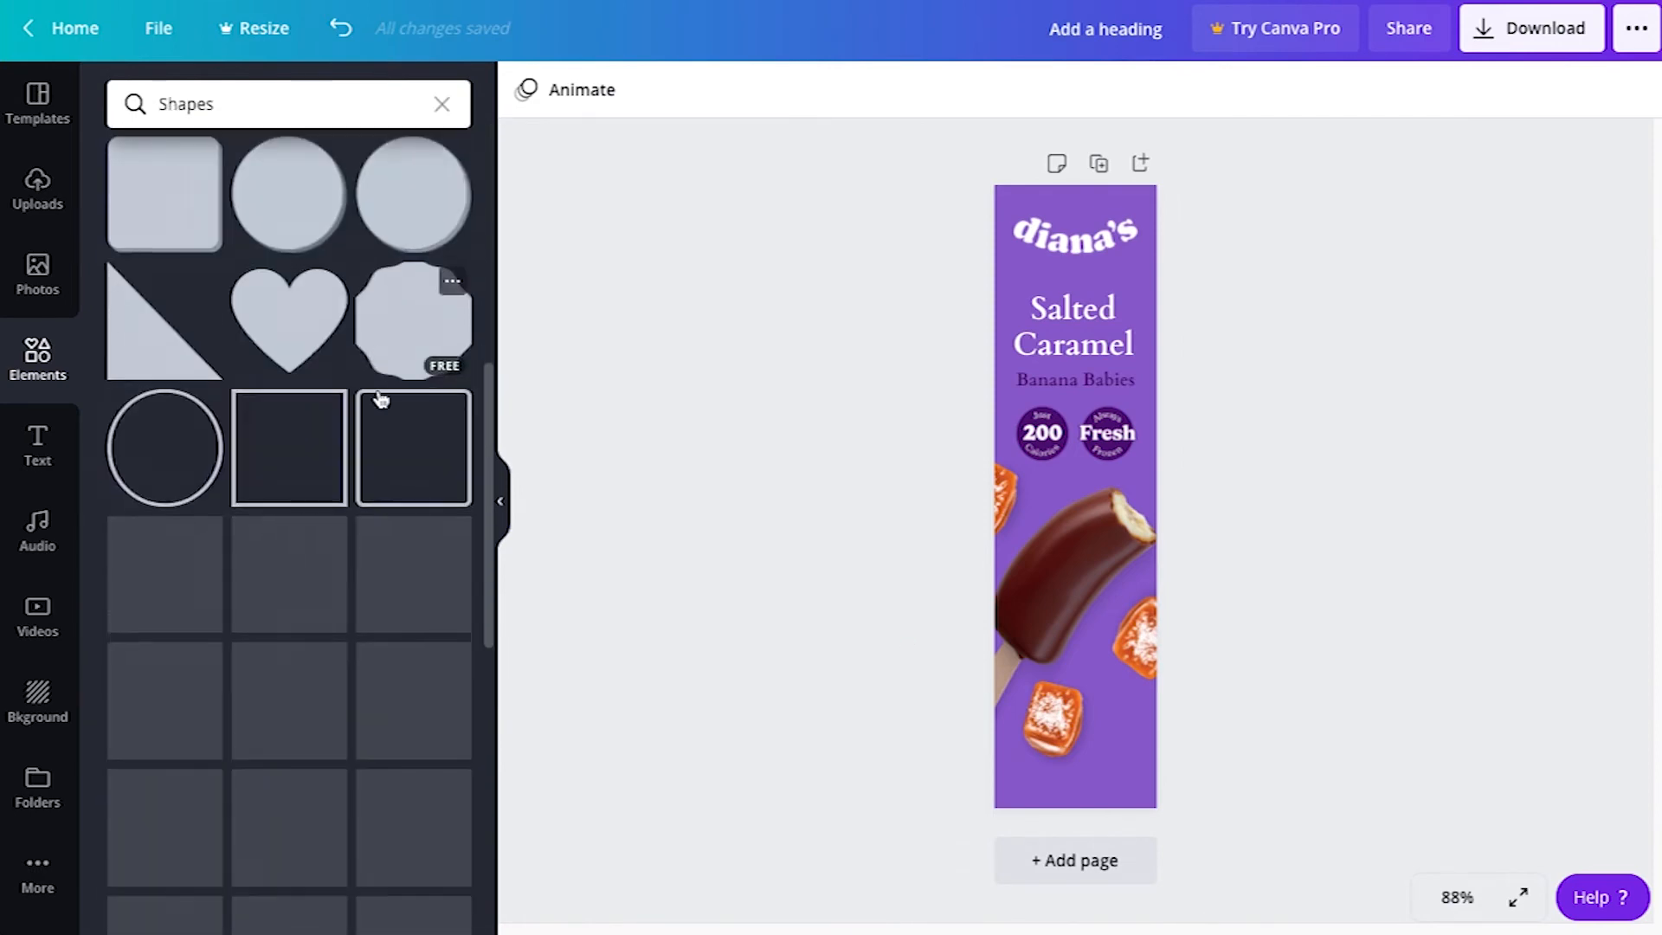
{"action": "scroll", "coordinate": [379, 398], "scroll_direction": "down", "scroll_amount": 1}
{"action": "scroll", "coordinate": [379, 403], "scroll_direction": "up", "scroll_amount": 9}
{"action": "scroll", "coordinate": [362, 665], "scroll_direction": "down", "scroll_amount": 1}
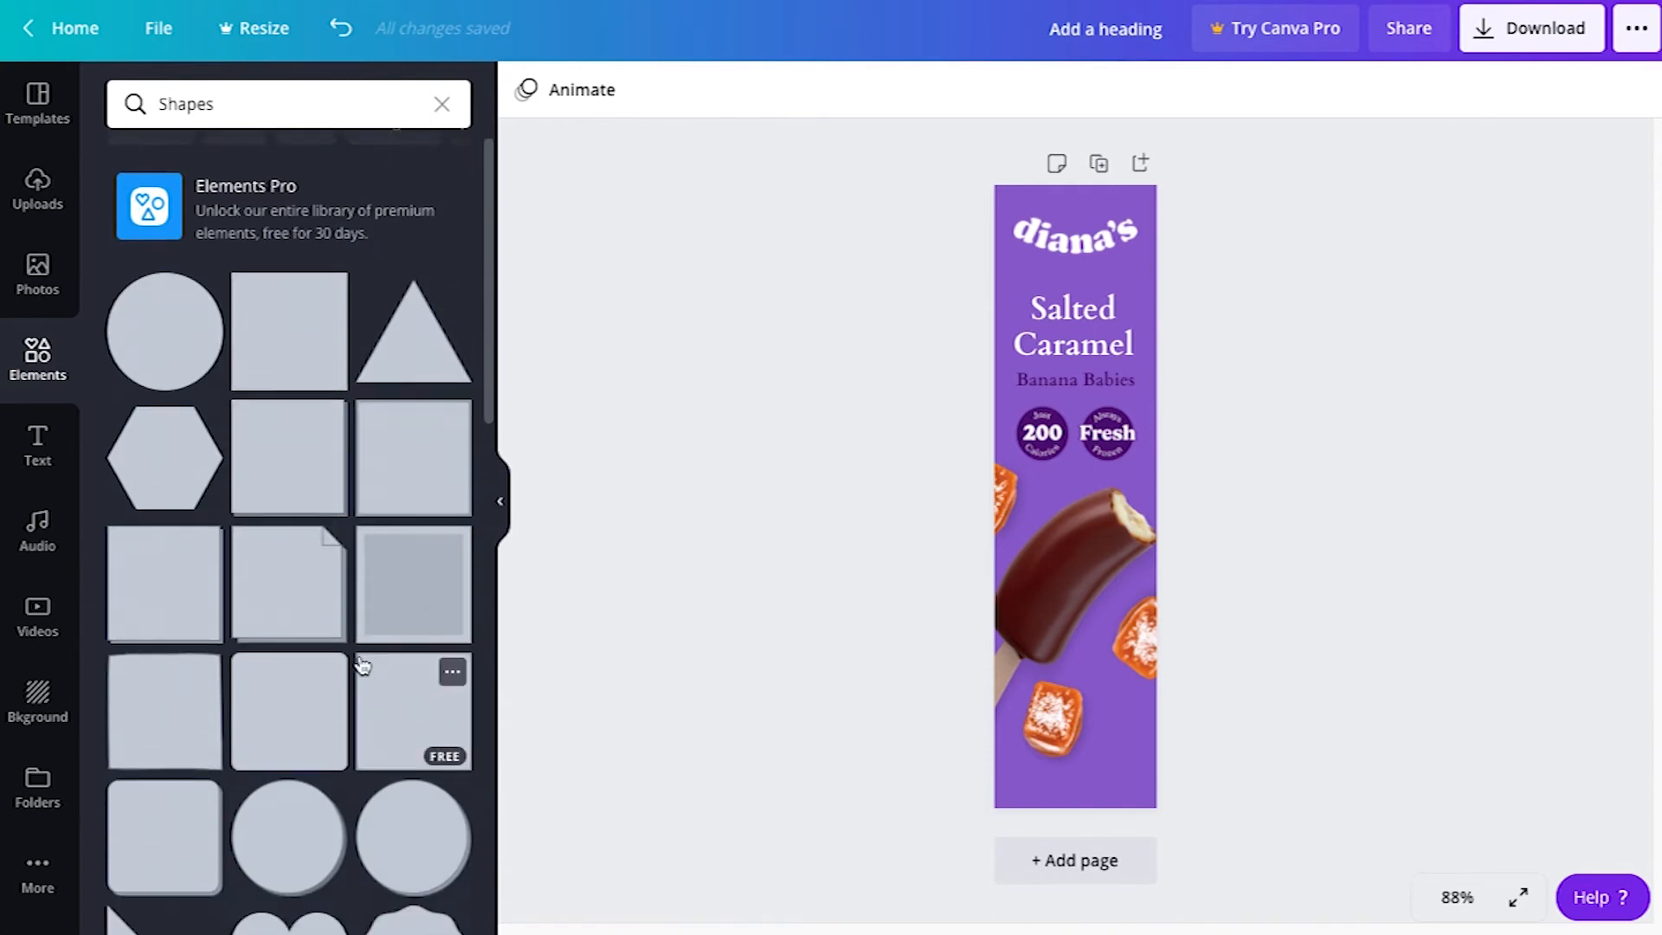
{"action": "scroll", "coordinate": [430, 641], "scroll_direction": "down", "scroll_amount": 2}
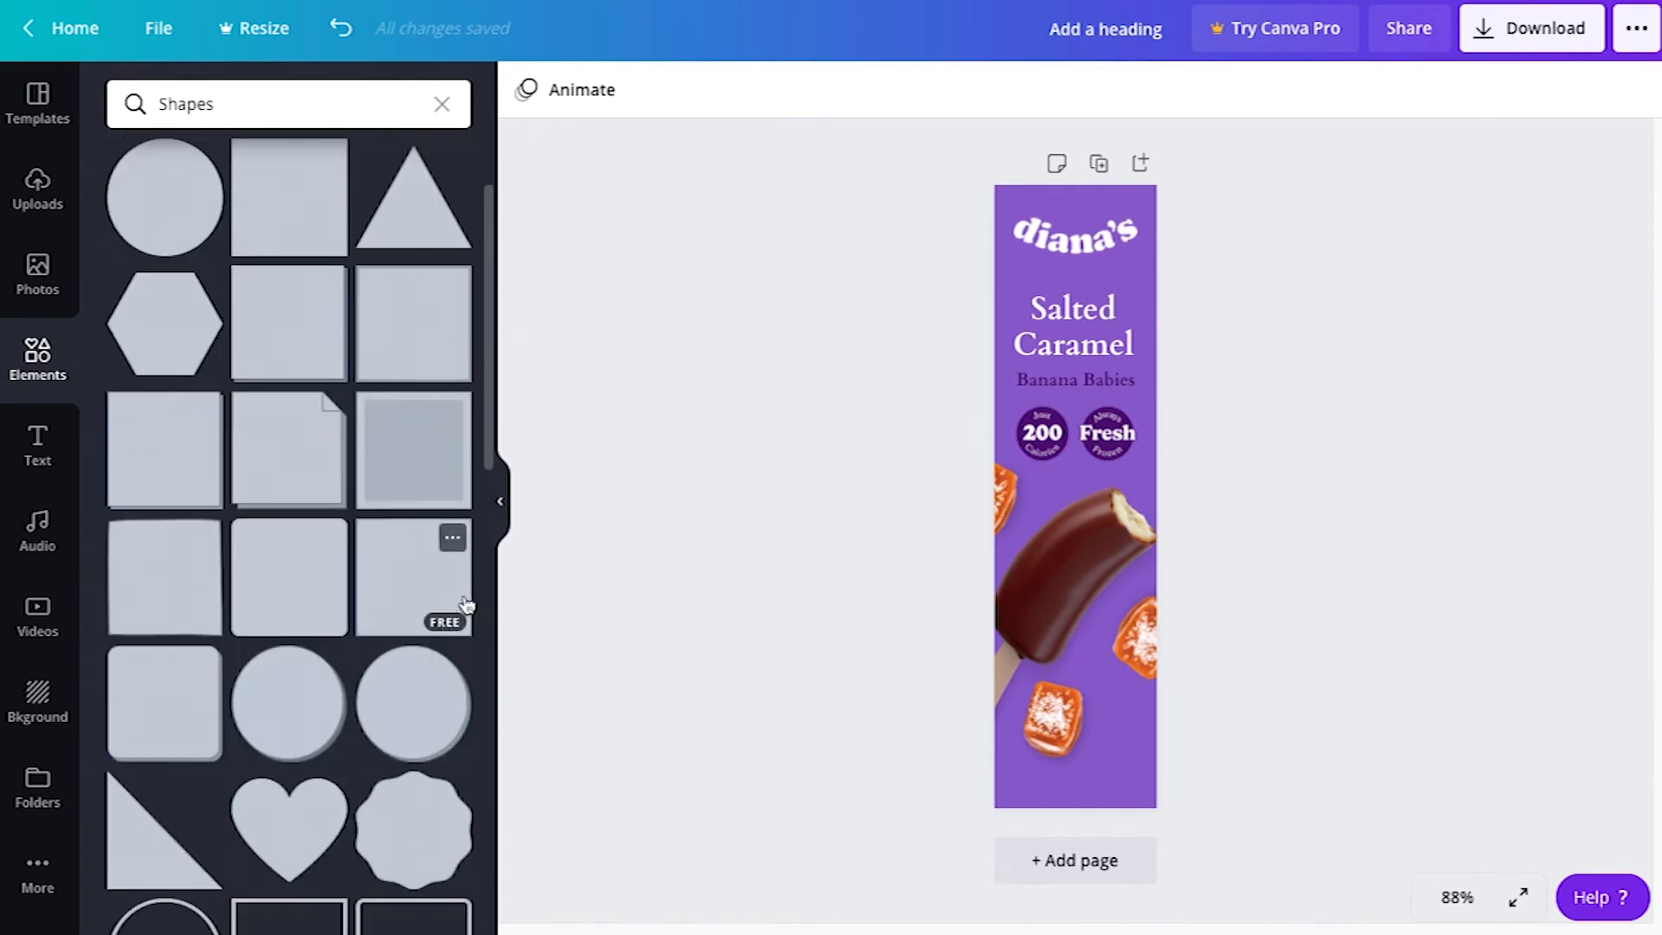
{"action": "left_click", "coordinate": [297, 563]}
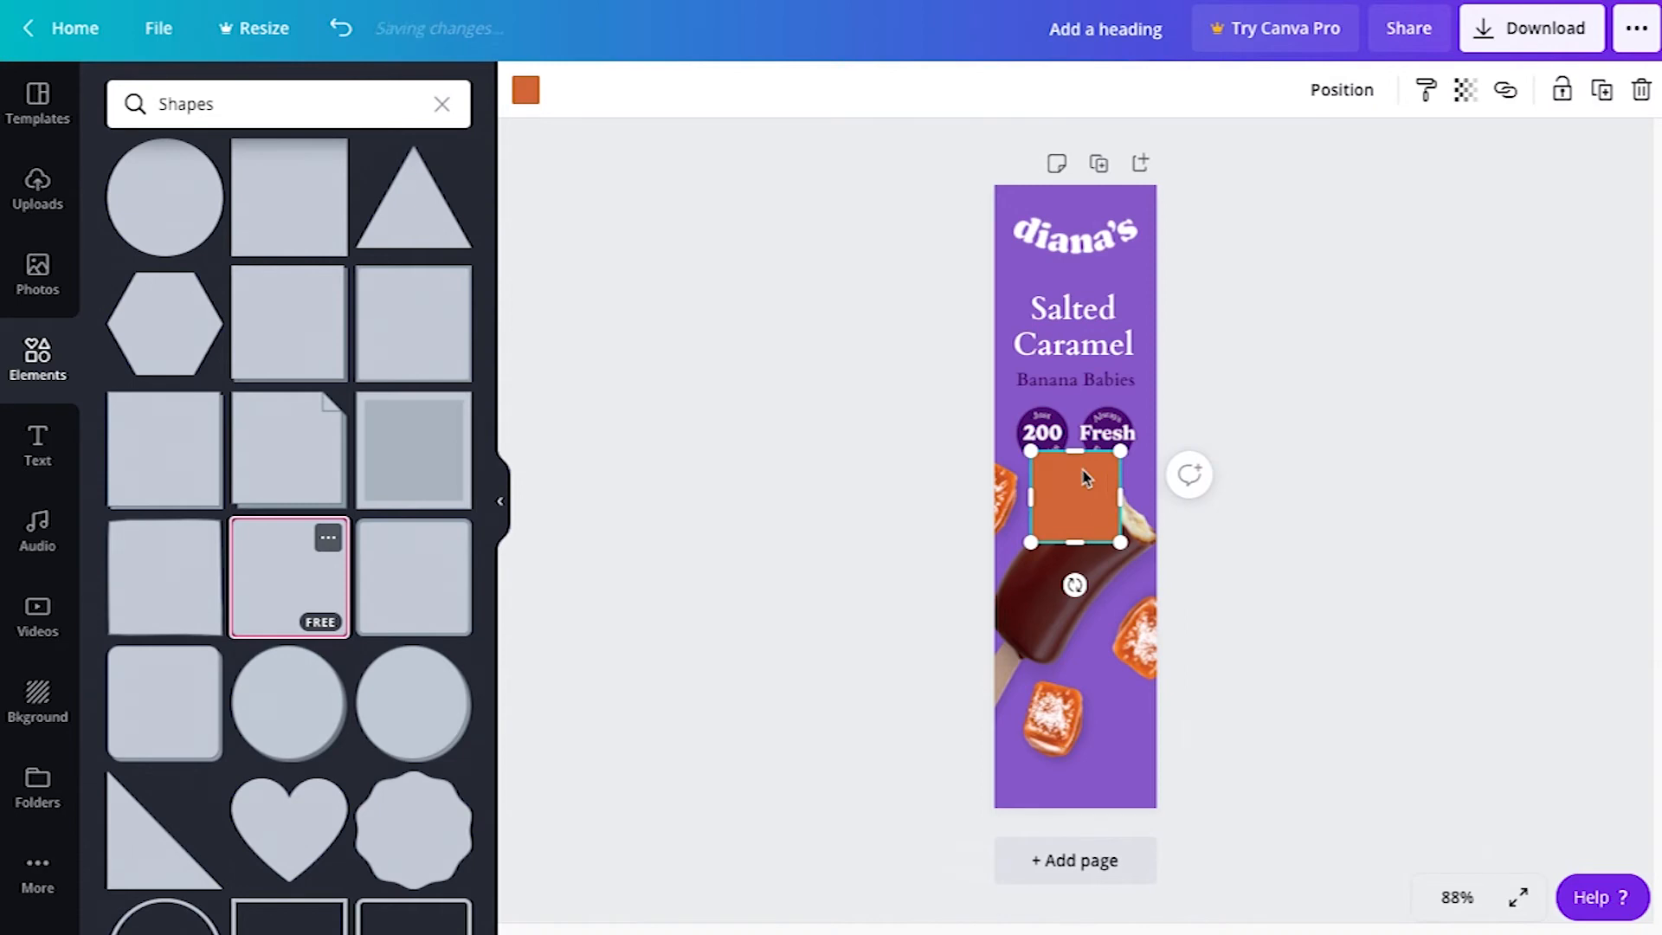
{"action": "left_click_drag", "start_coordinate": [1081, 451], "coordinate": [1087, 739]}
{"action": "left_click", "coordinate": [1262, 702]}
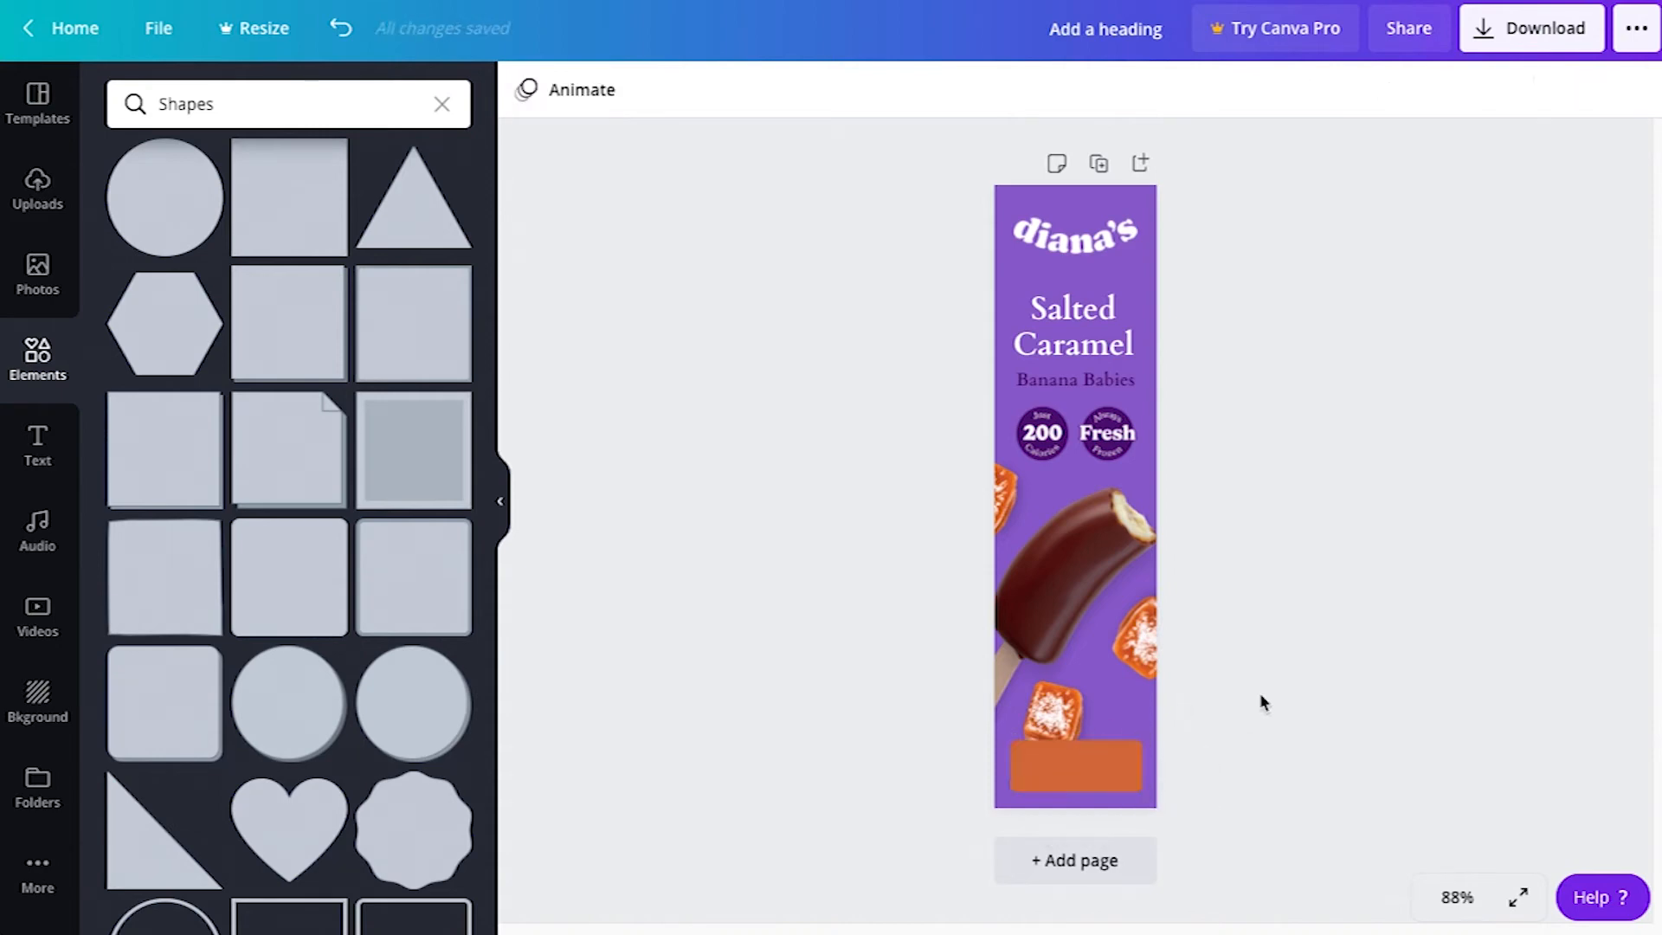
Fill the button shape with the dark purple from the document colors.
{"action": "left_click", "coordinate": [1074, 786]}
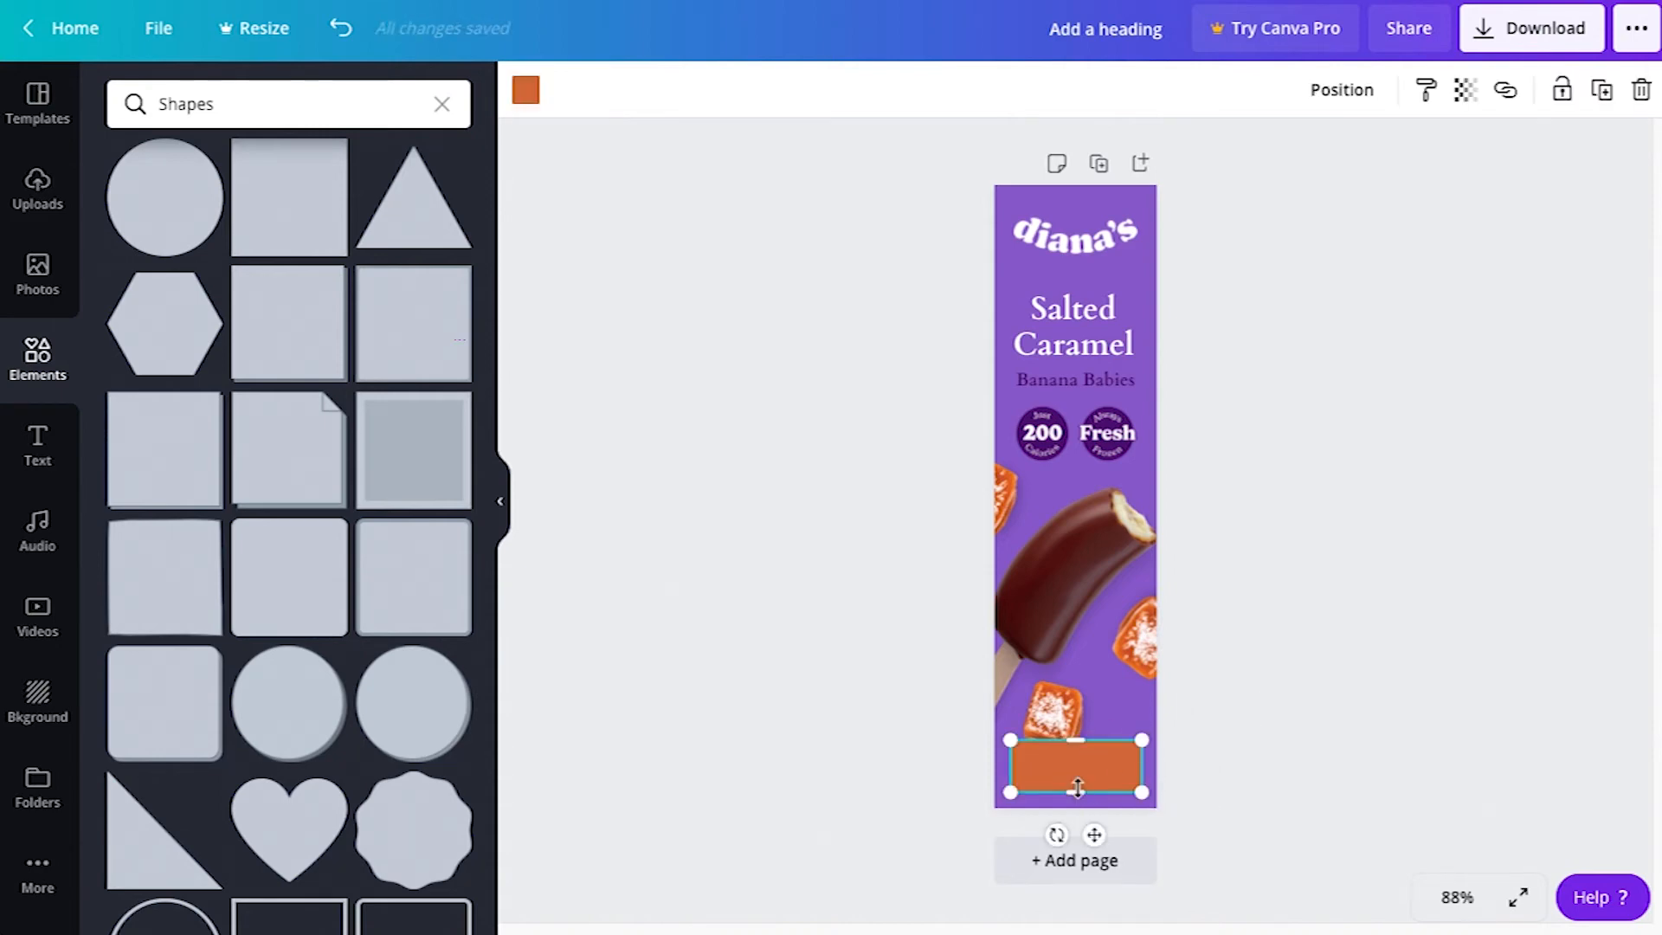
{"action": "left_click", "coordinate": [525, 90]}
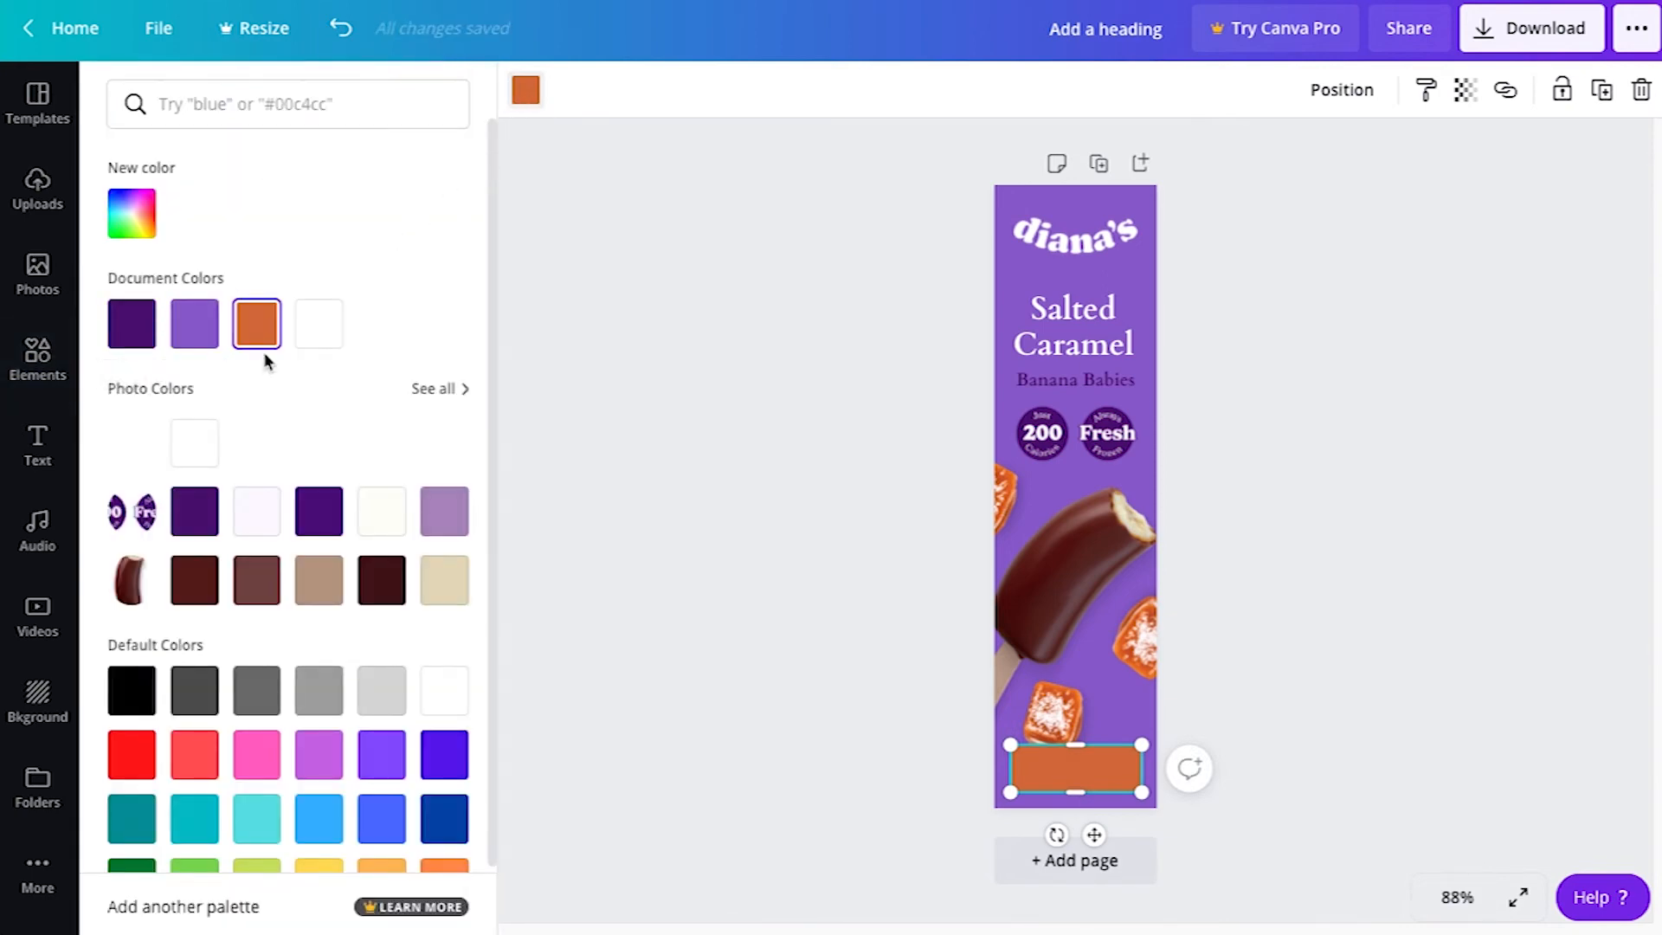
{"action": "left_click", "coordinate": [137, 329]}
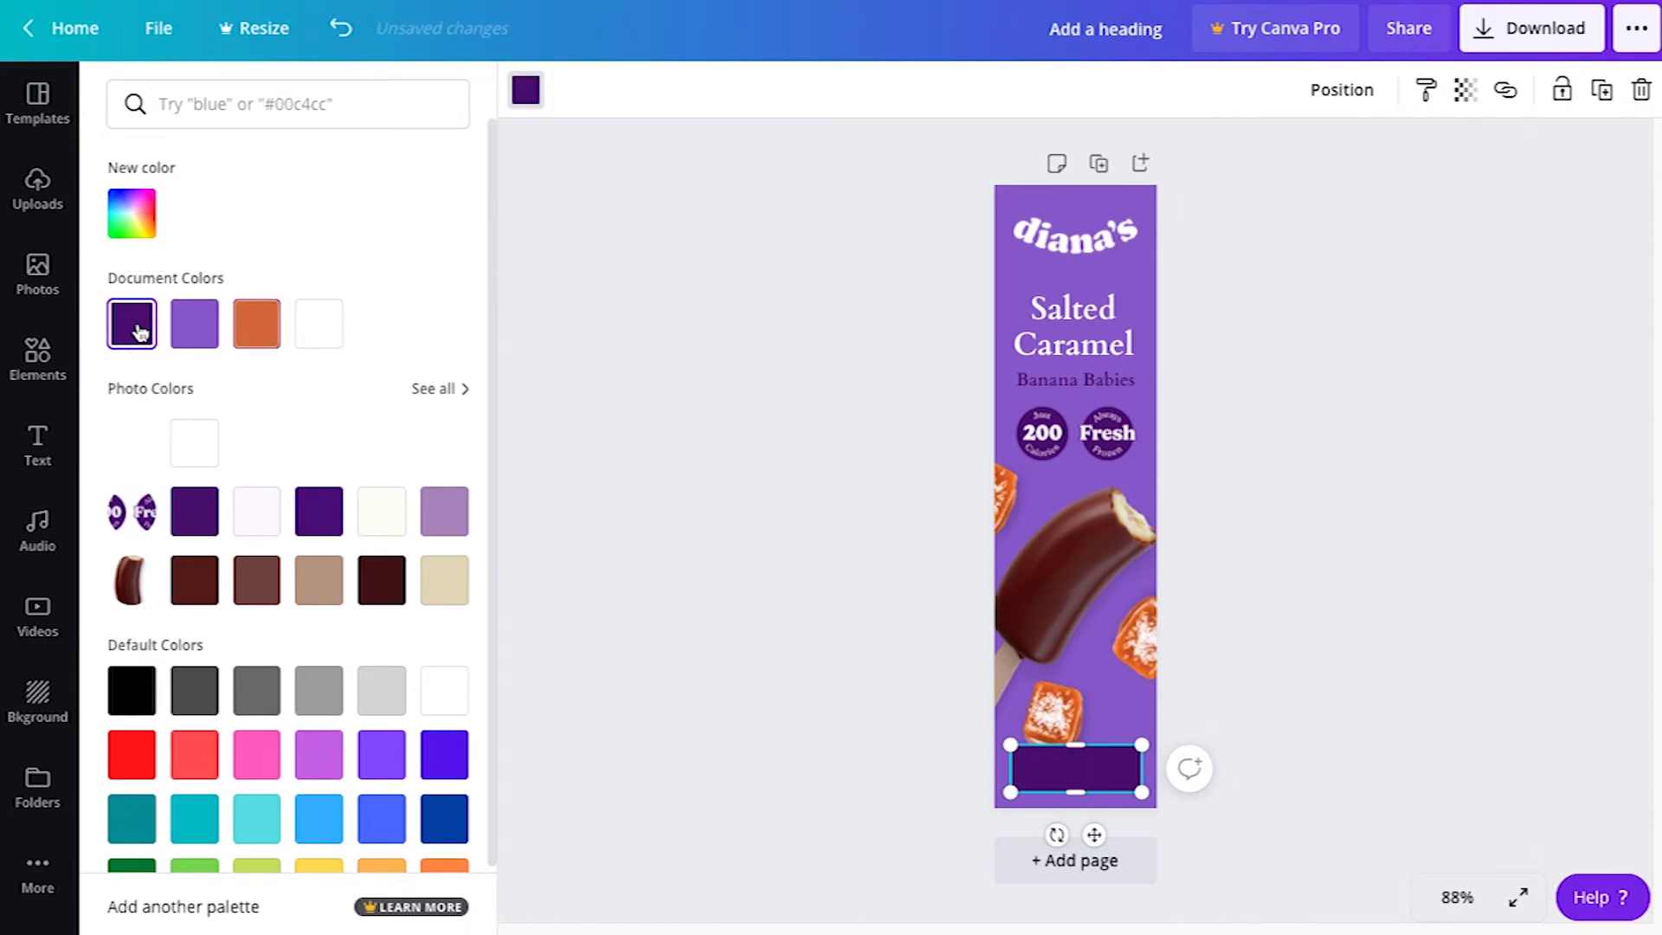
{"action": "left_click", "coordinate": [576, 346]}
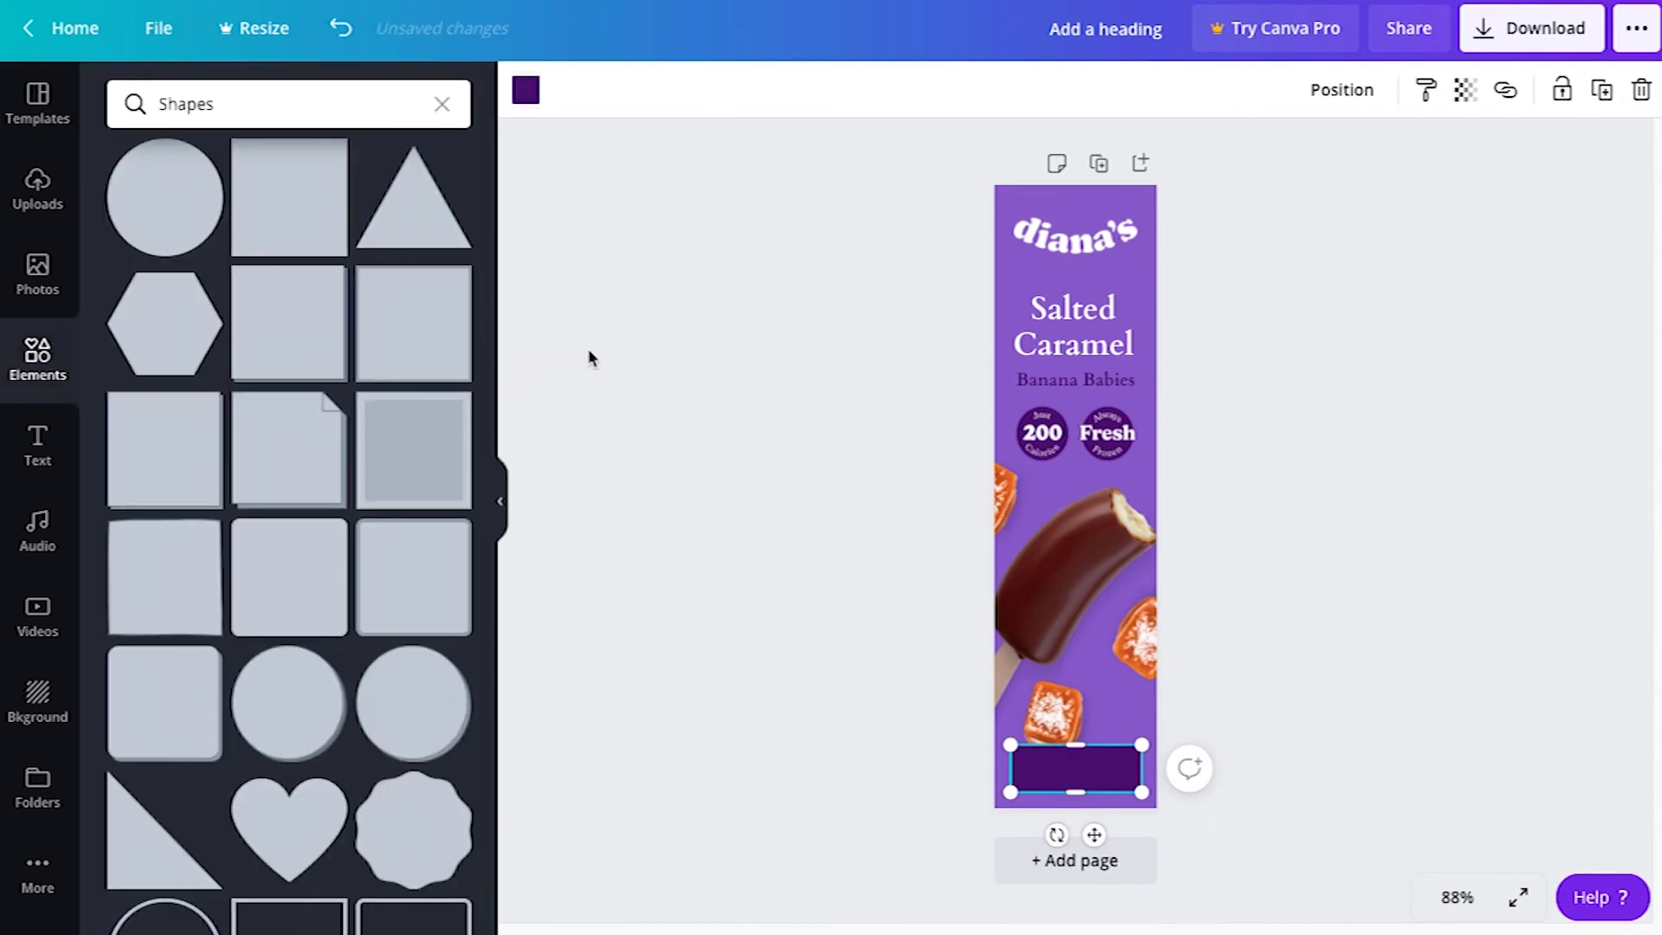
Rotate the whole caramel candy above the button slightly further clockwise.
{"action": "left_click", "coordinate": [1048, 703]}
{"action": "left_click", "coordinate": [1030, 722]}
{"action": "left_click_drag", "start_coordinate": [1026, 857], "coordinate": [995, 860]}
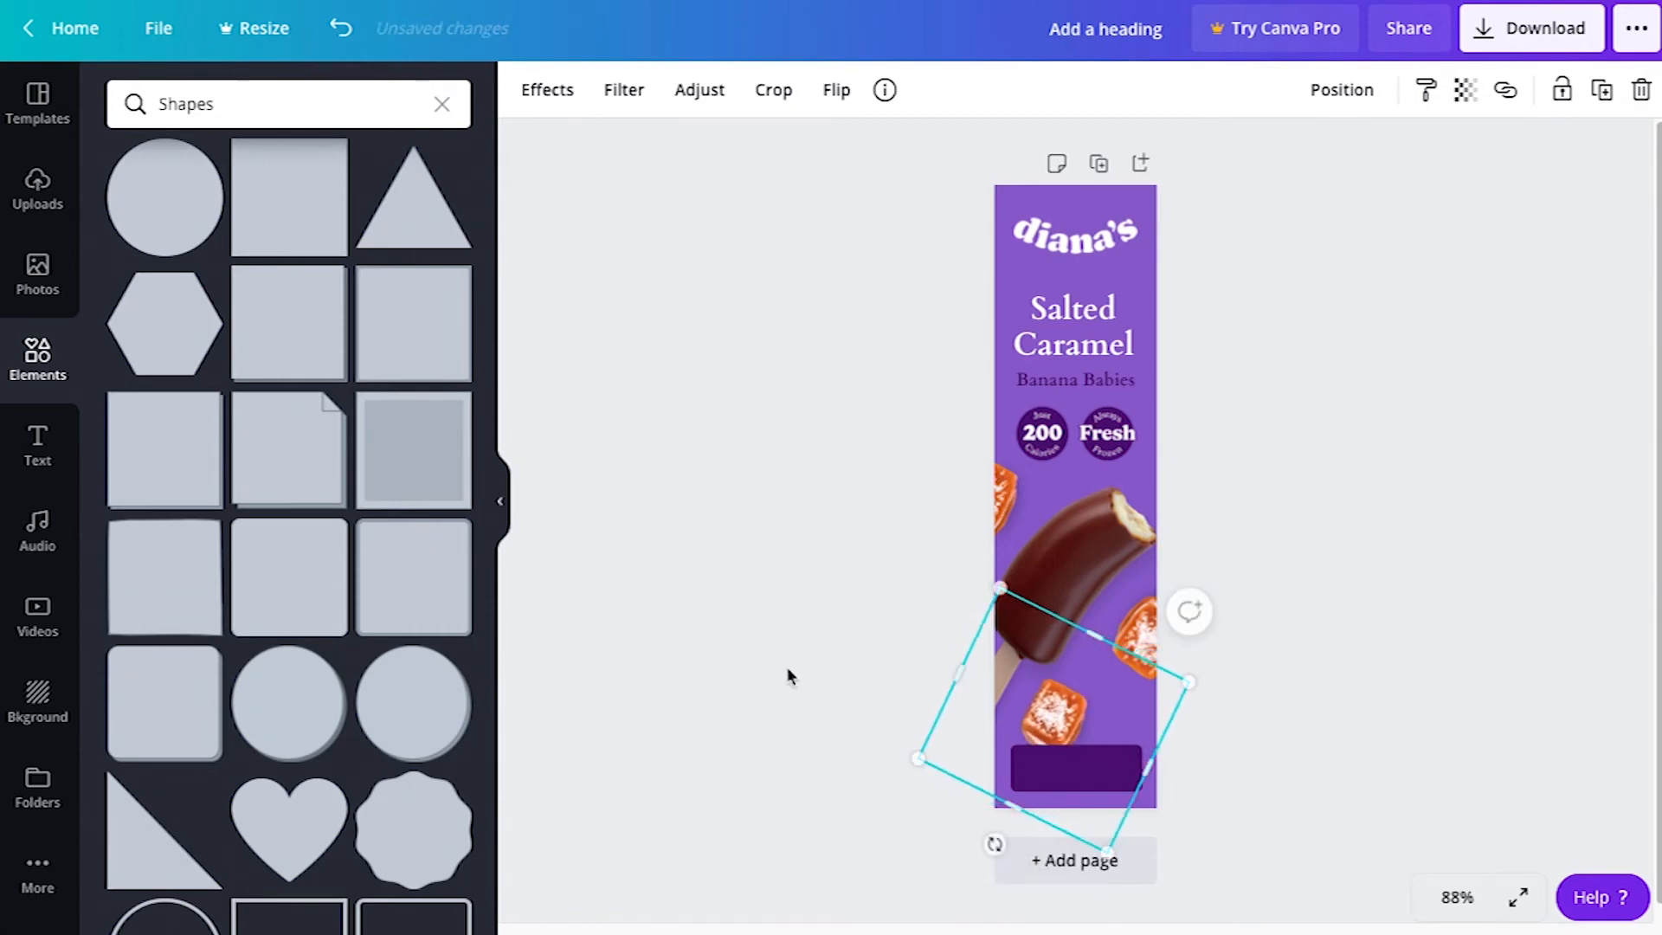
{"action": "left_click", "coordinate": [776, 649]}
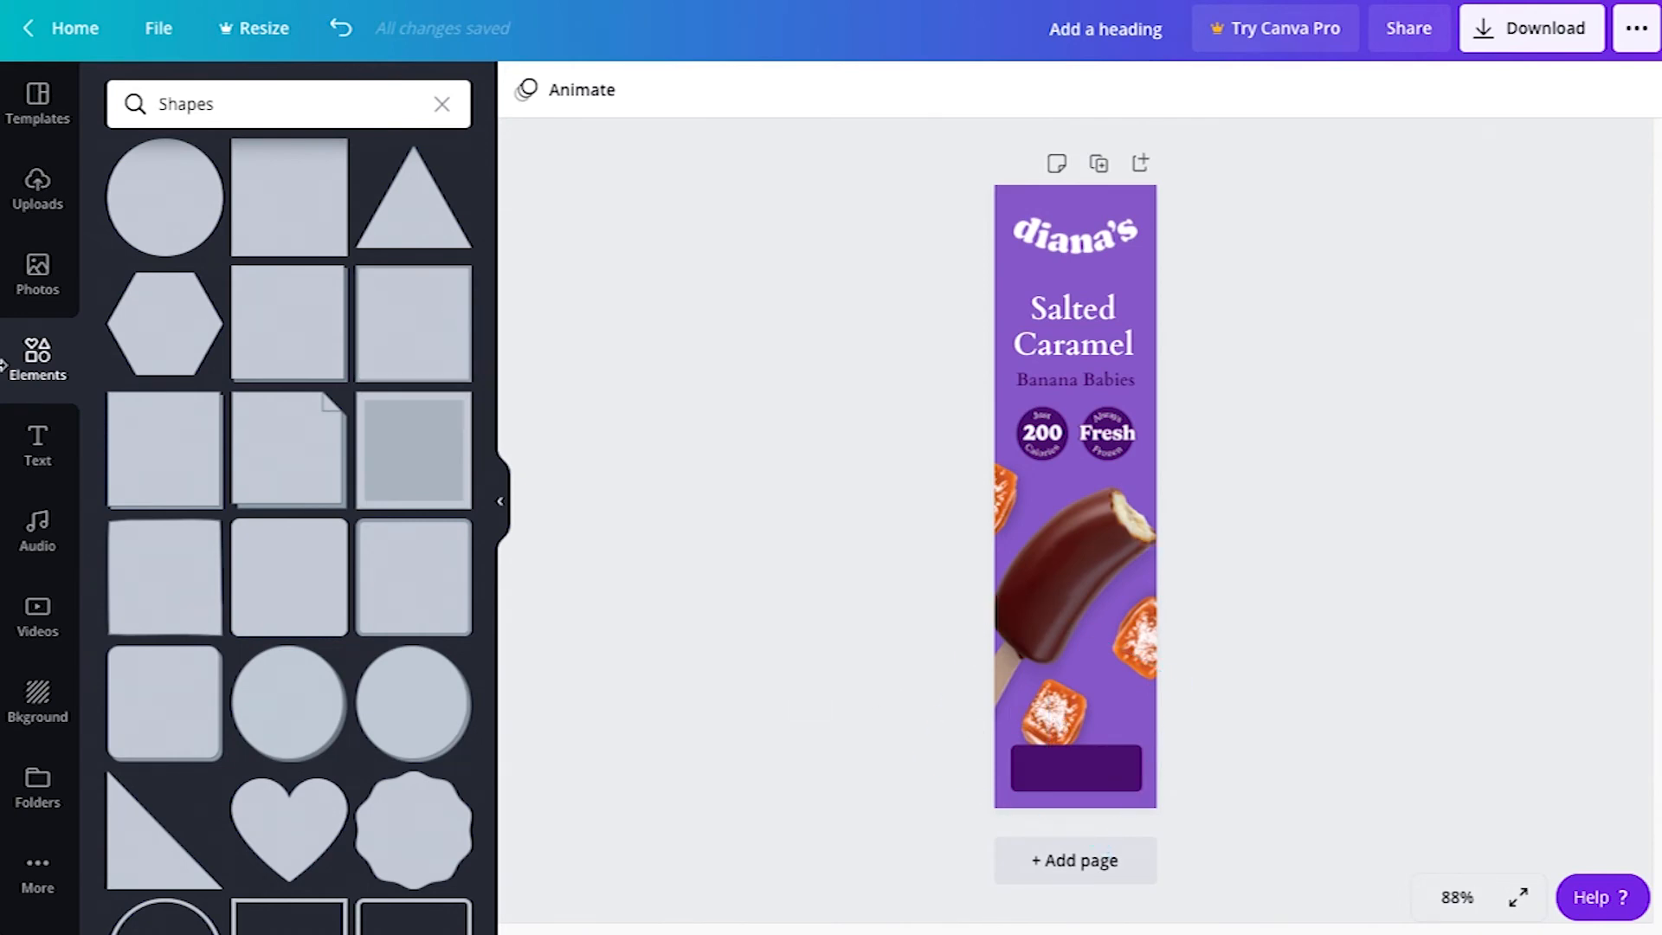
Add a heading text box reading "Buy Now".
{"action": "left_click", "coordinate": [35, 467]}
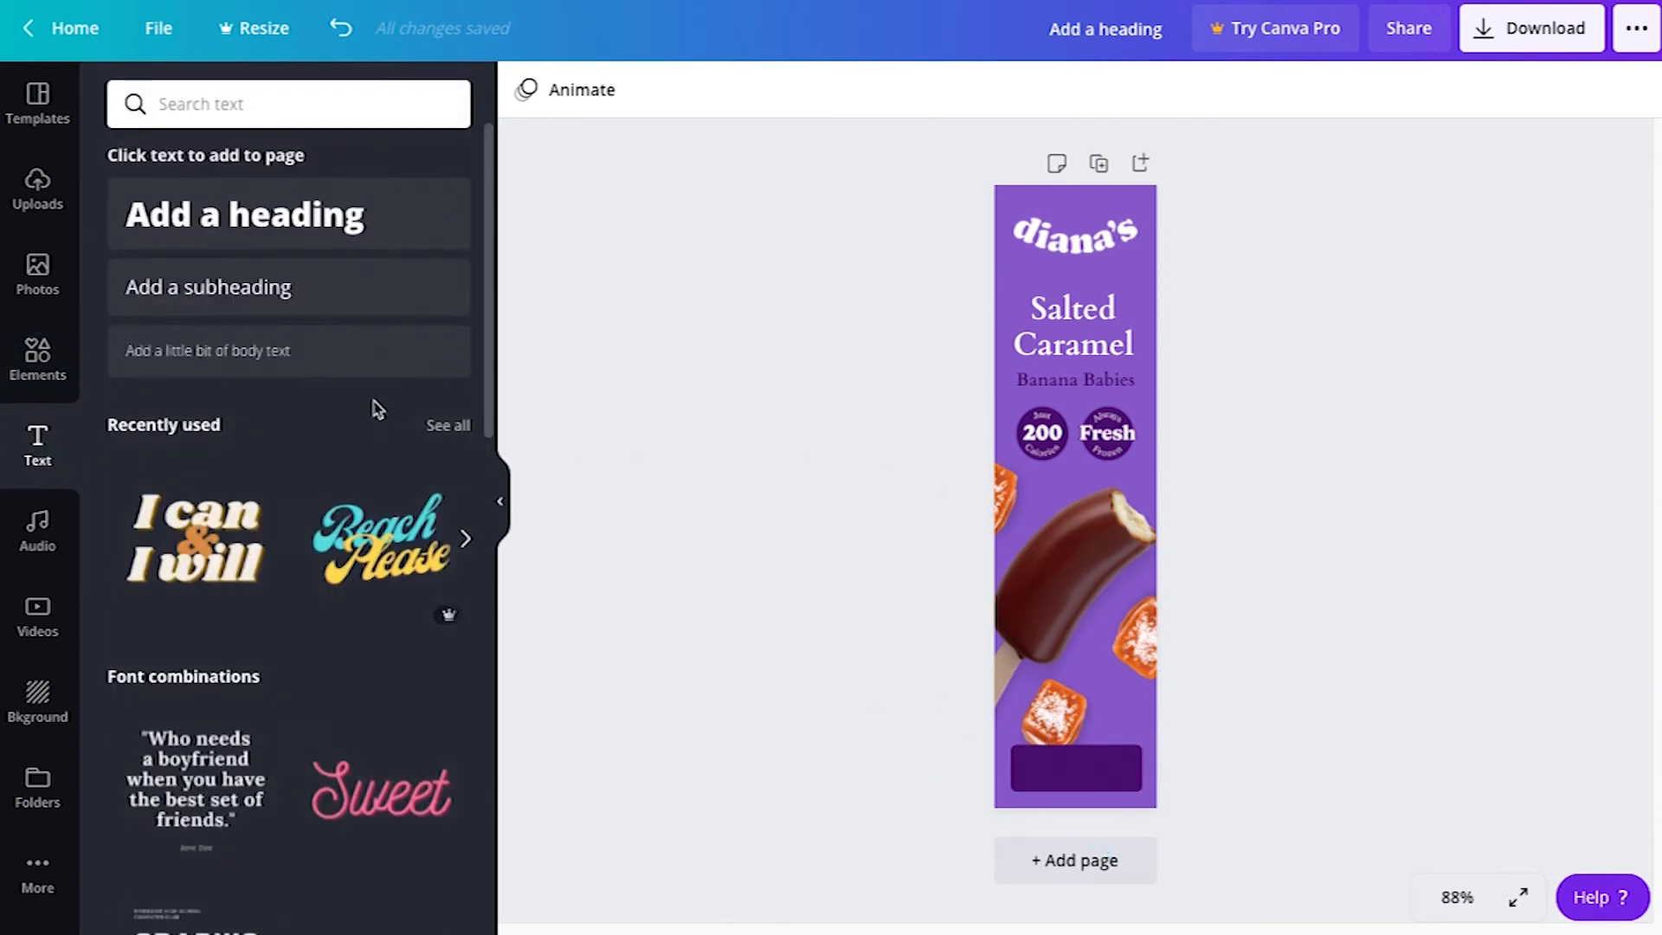
{"action": "left_click", "coordinate": [341, 214]}
{"action": "triple_click", "coordinate": [1051, 498]}
{"action": "key", "text": "BackSpace"}
{"action": "type", "text": "Buy Now"}
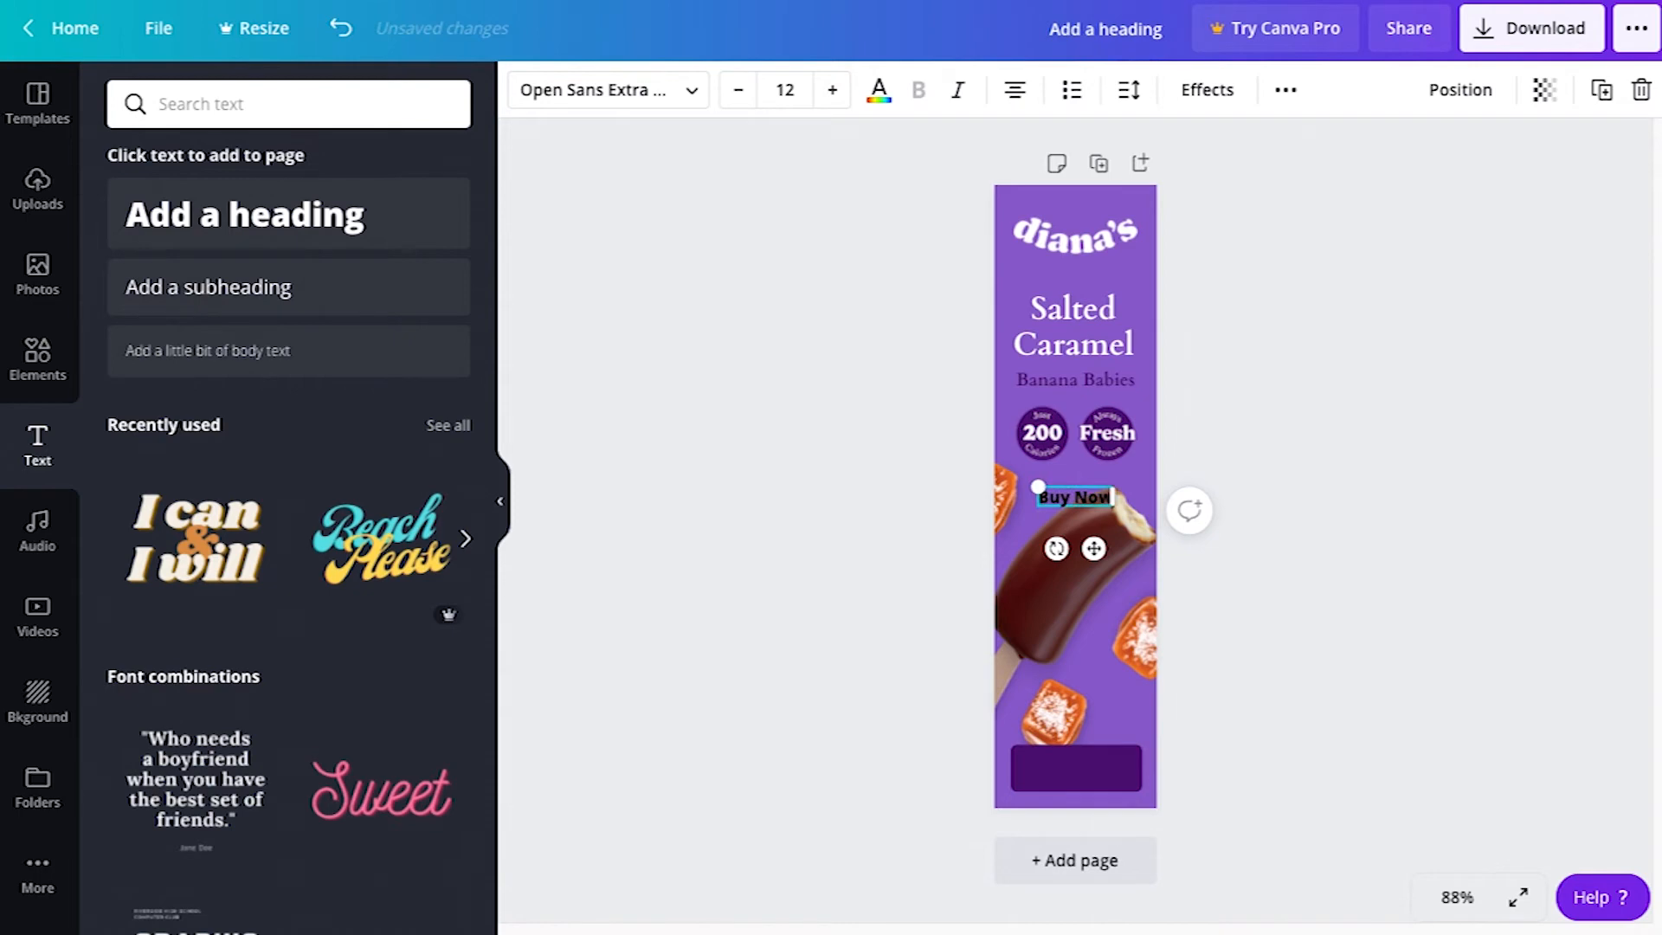
Try the Cardo font in bold on the "Buy Now" text and undo the font change.
{"action": "triple_click", "coordinate": [1063, 496]}
{"action": "left_click", "coordinate": [692, 89]}
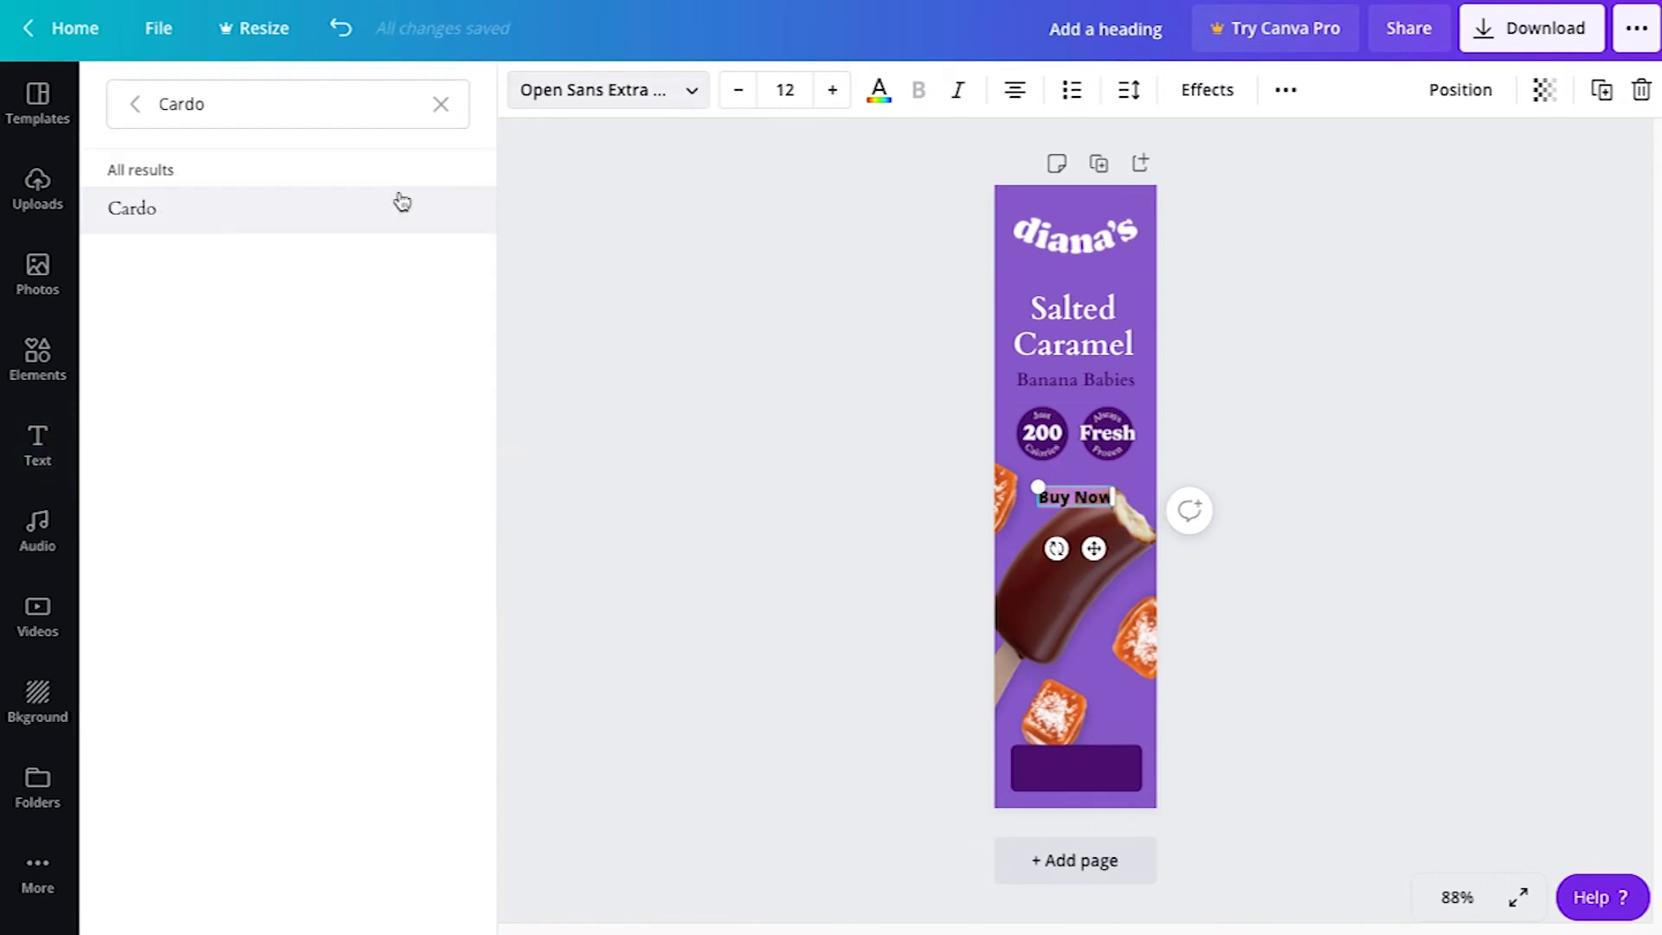
{"action": "left_click", "coordinate": [398, 206]}
{"action": "left_click", "coordinate": [918, 90]}
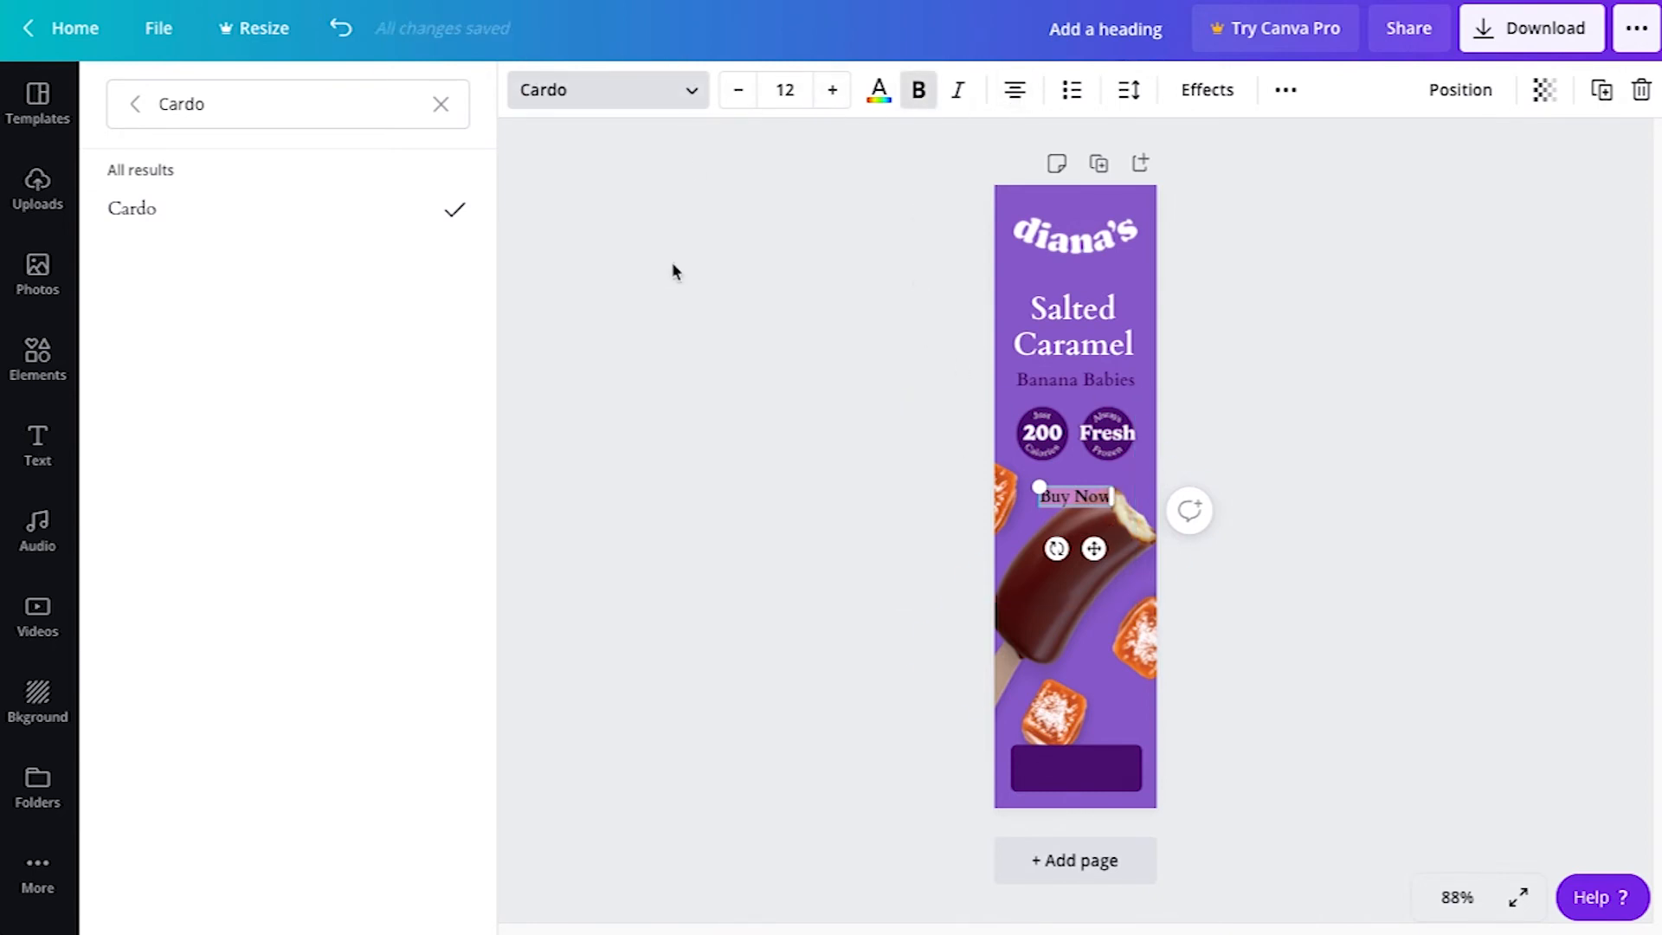
{"action": "key", "text": "ctrl+z"}
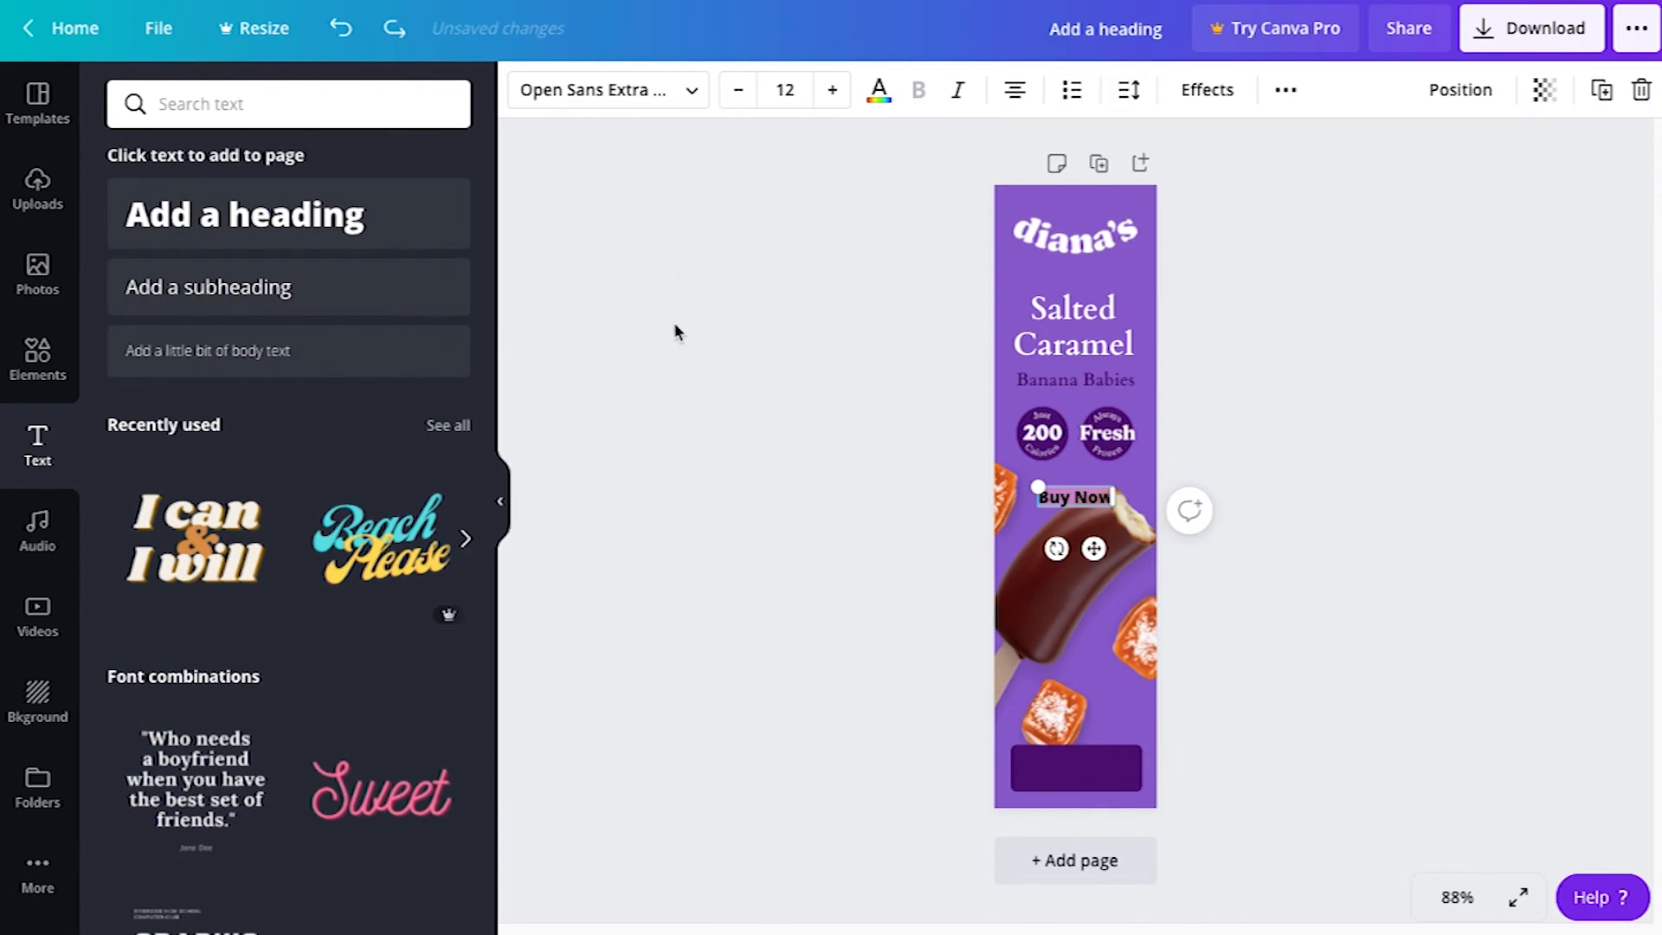
Color the "Buy Now" text white.
{"action": "left_click", "coordinate": [675, 332]}
{"action": "left_click", "coordinate": [1073, 496]}
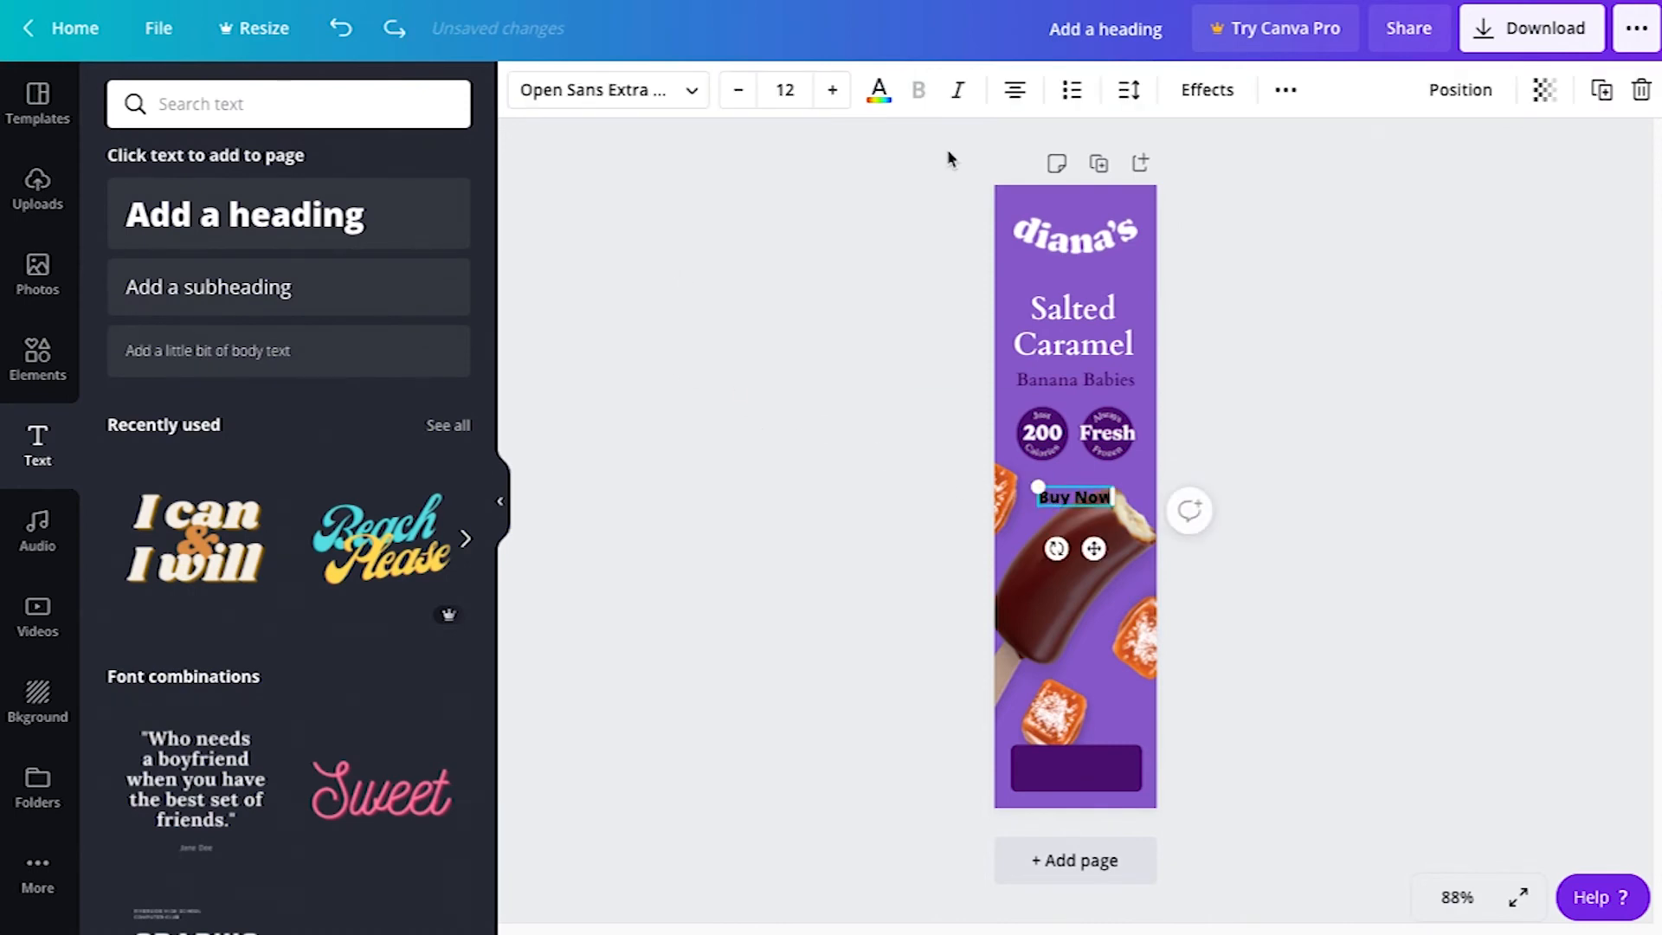
{"action": "left_click", "coordinate": [879, 90]}
{"action": "left_click", "coordinate": [322, 325]}
{"action": "left_click", "coordinate": [700, 396]}
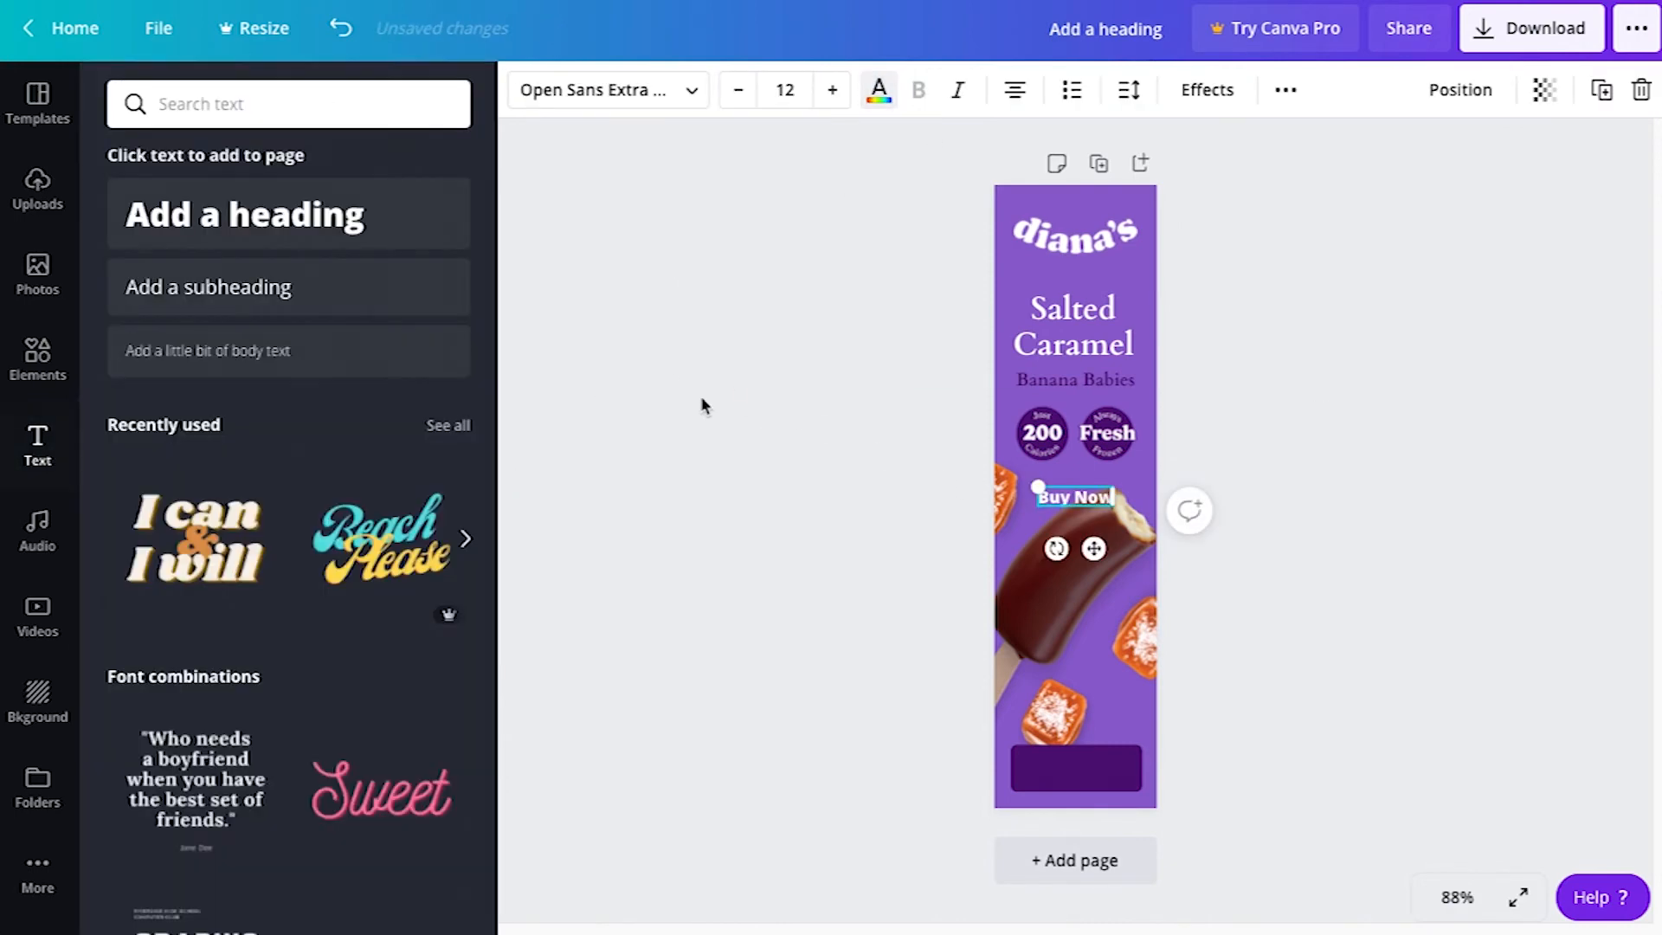
Enlarge the "Buy Now" text to size 15 and move it onto the dark purple button.
{"action": "left_click", "coordinate": [1097, 493]}
{"action": "left_click", "coordinate": [835, 90]}
{"action": "left_click", "coordinate": [834, 90]}
{"action": "left_click", "coordinate": [834, 90]}
{"action": "left_click", "coordinate": [794, 193]}
{"action": "left_click_drag", "start_coordinate": [1092, 502], "coordinate": [1095, 771]}
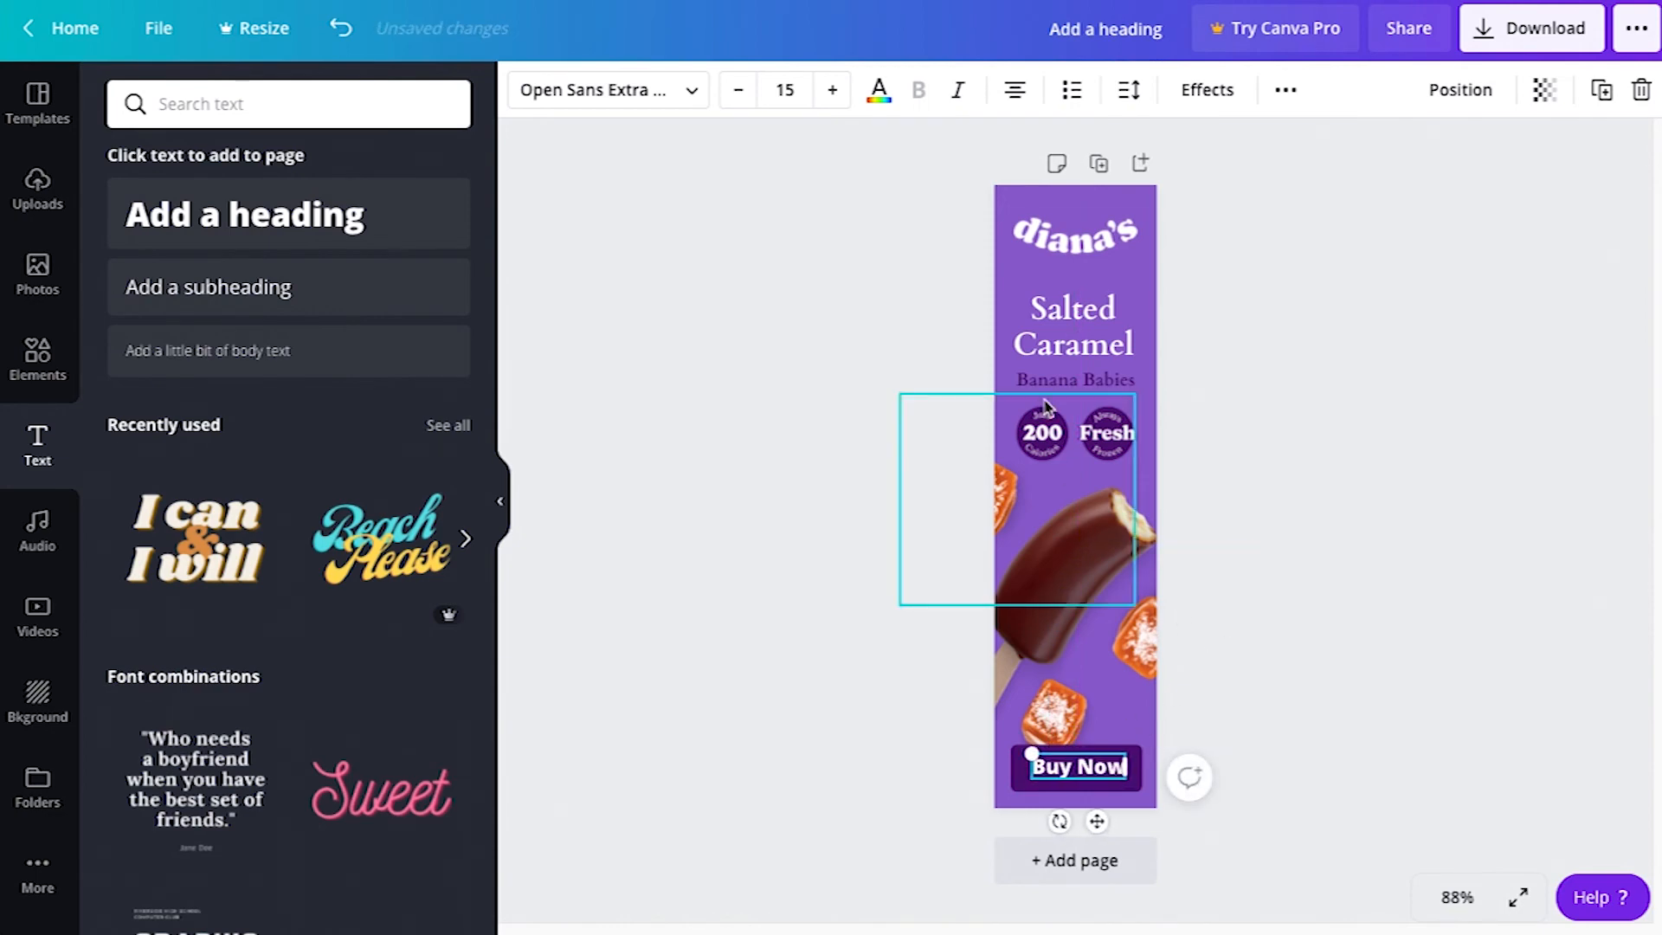
Reduce the "Buy Now" text to size 12 and center it within the button.
{"action": "left_click", "coordinate": [739, 92]}
{"action": "left_click", "coordinate": [739, 92]}
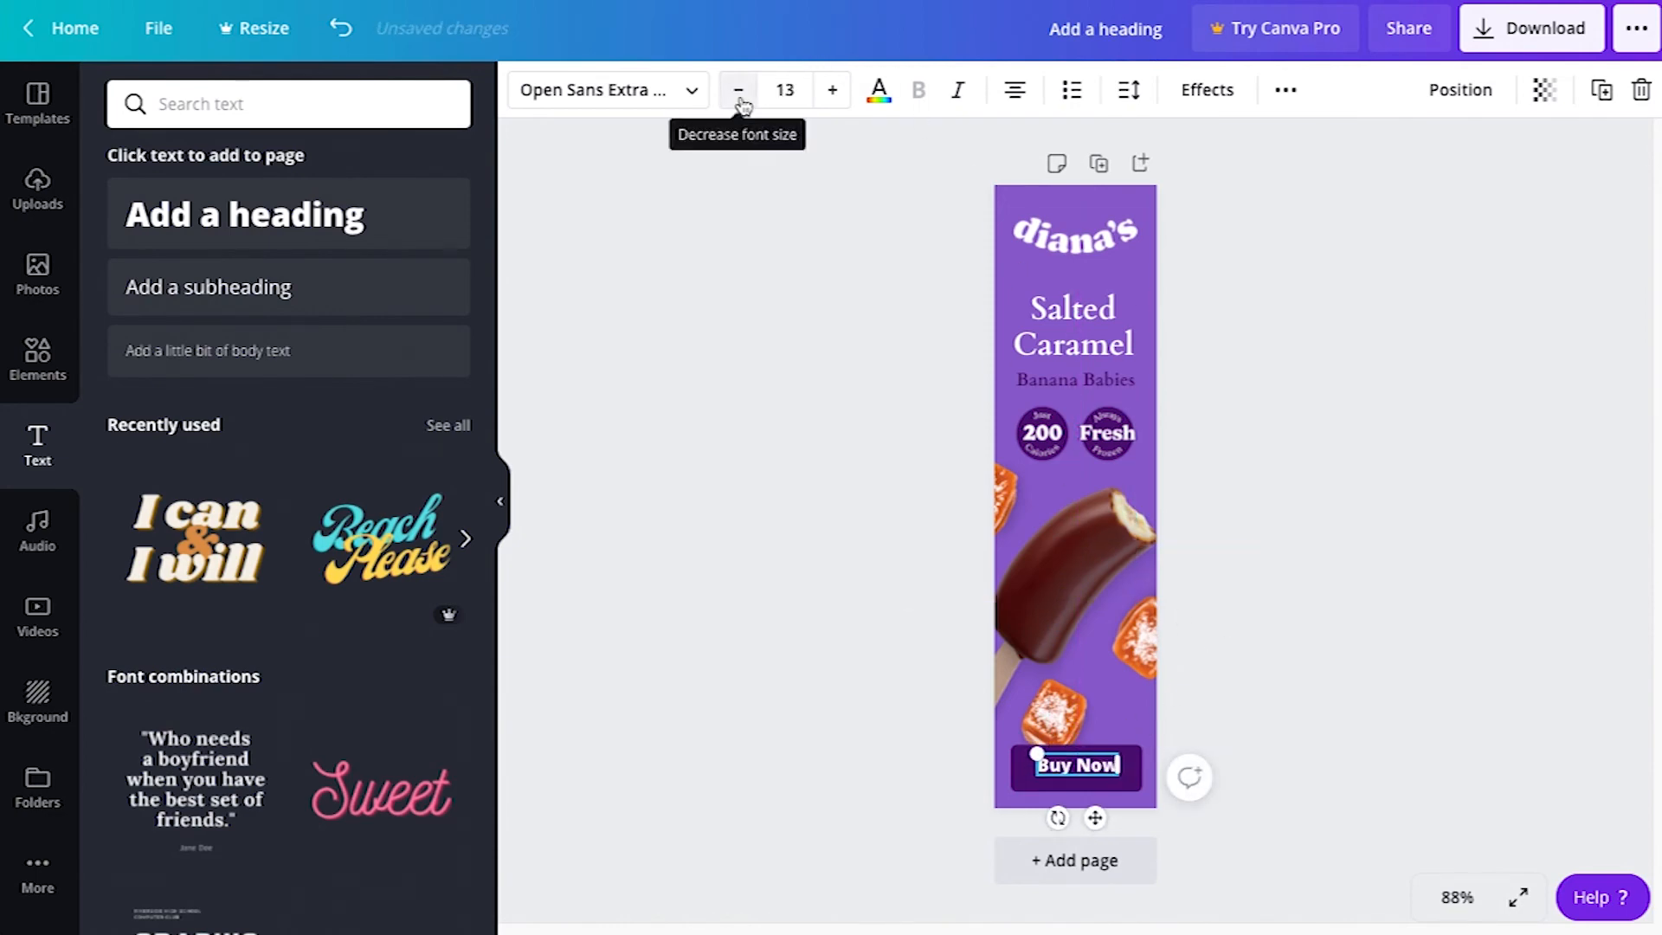
{"action": "left_click", "coordinate": [739, 92]}
{"action": "left_click", "coordinate": [1287, 294]}
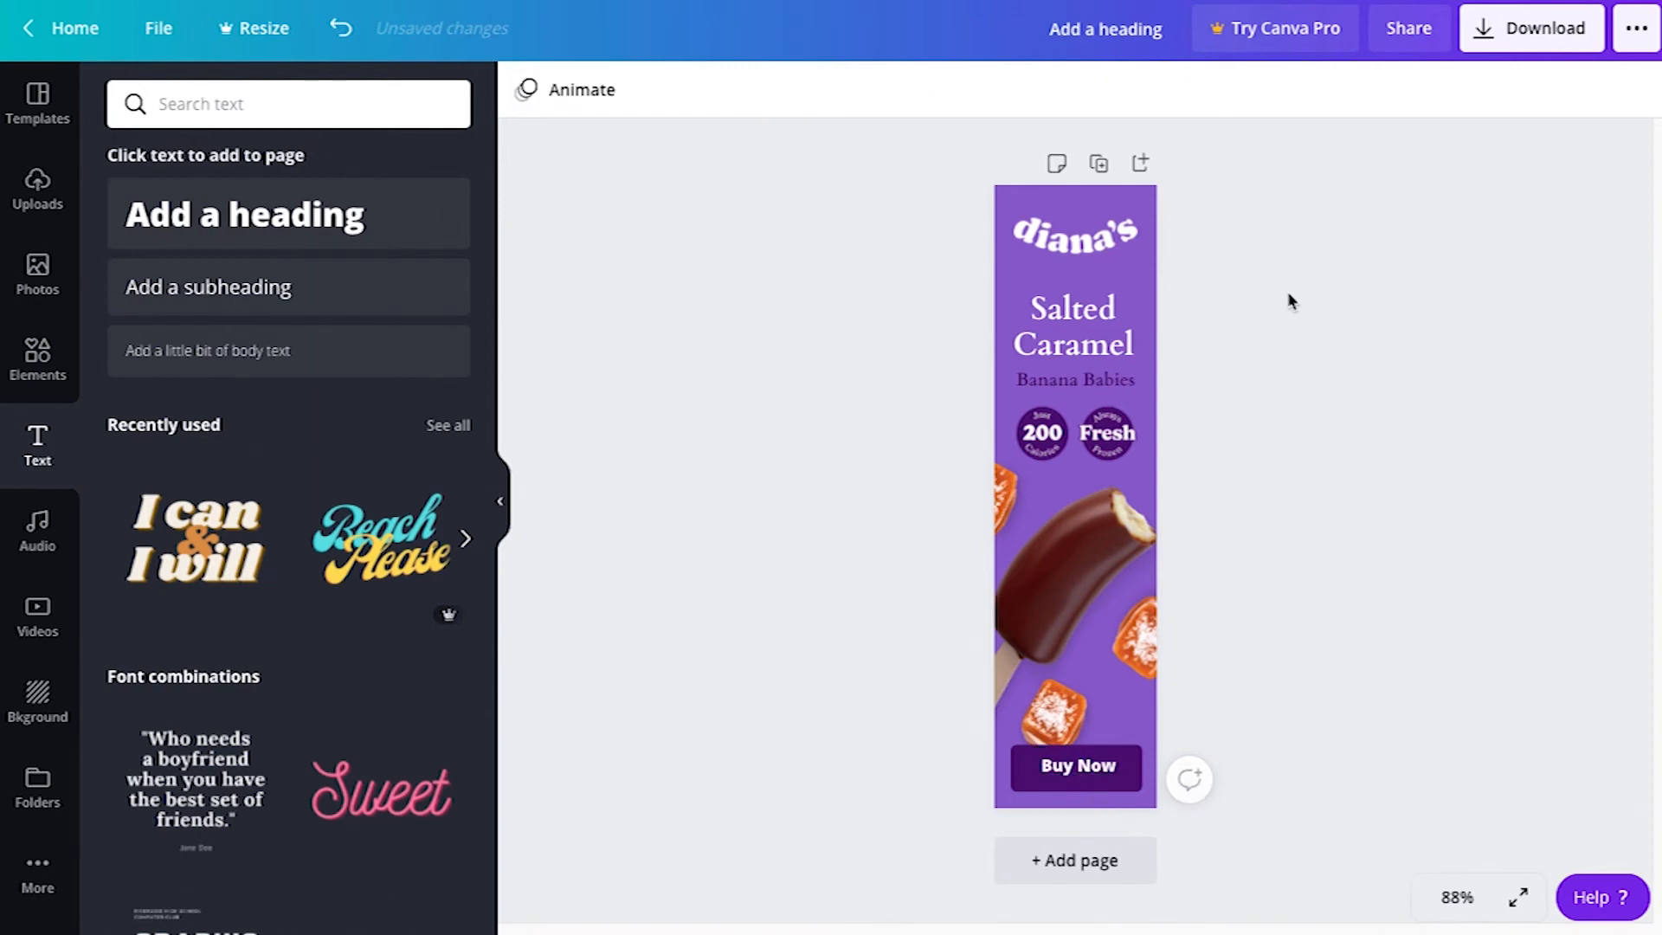
{"action": "left_click", "coordinate": [1091, 758]}
{"action": "left_click", "coordinate": [1358, 569]}
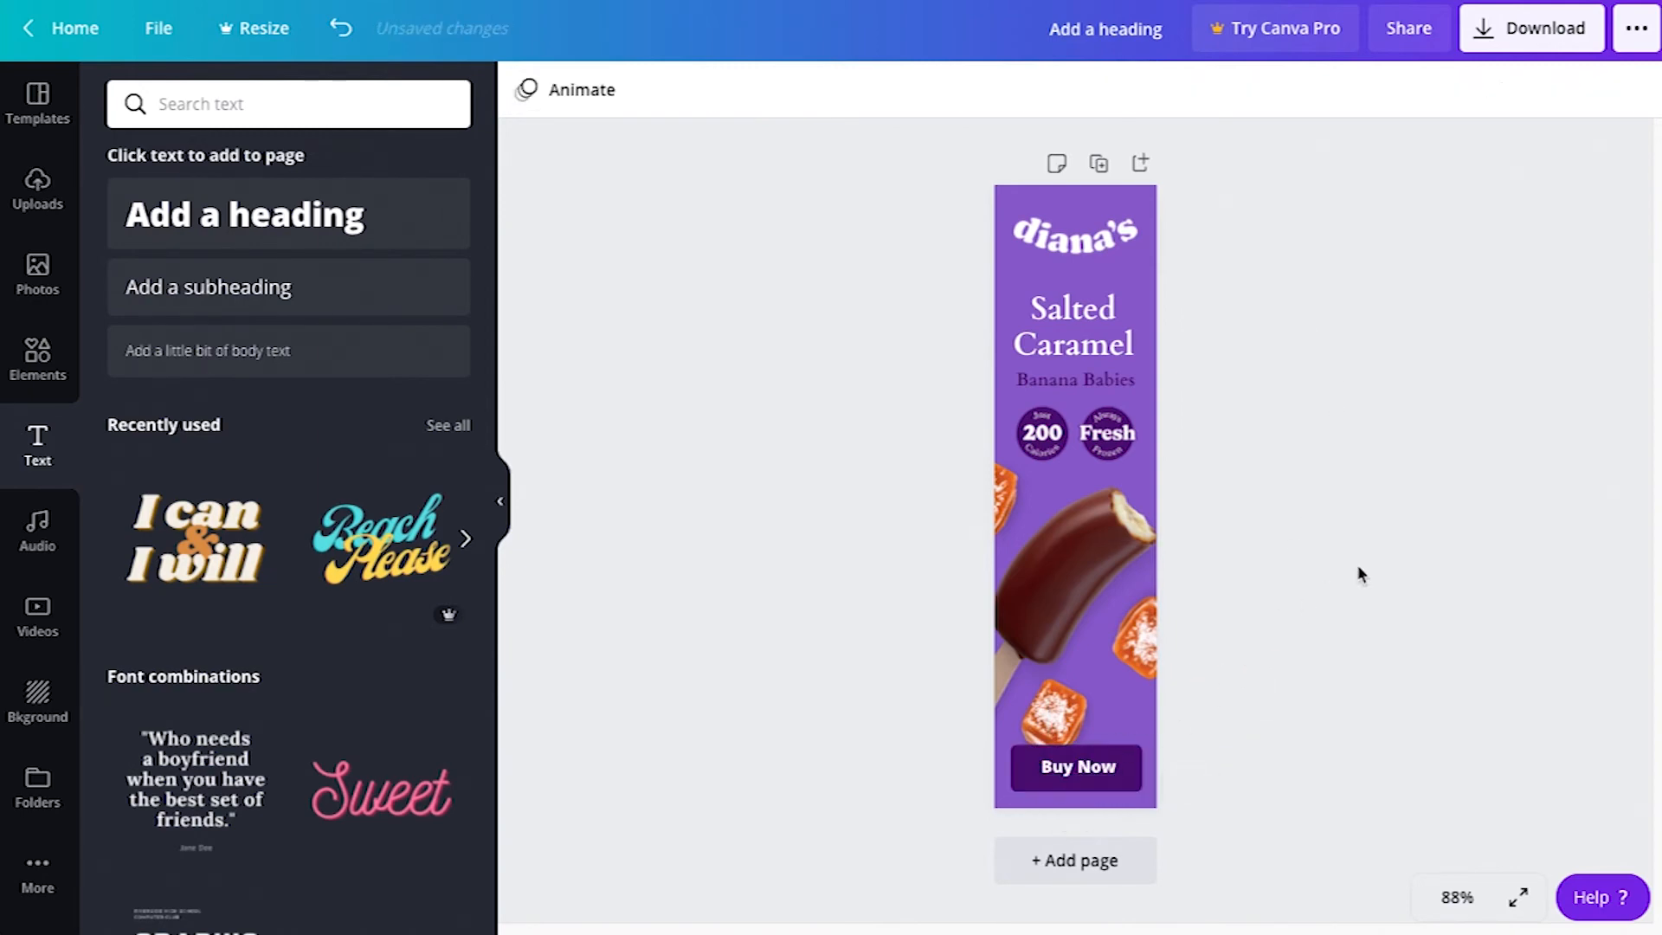
{"action": "left_click_drag", "start_coordinate": [1108, 766], "coordinate": [1107, 766]}
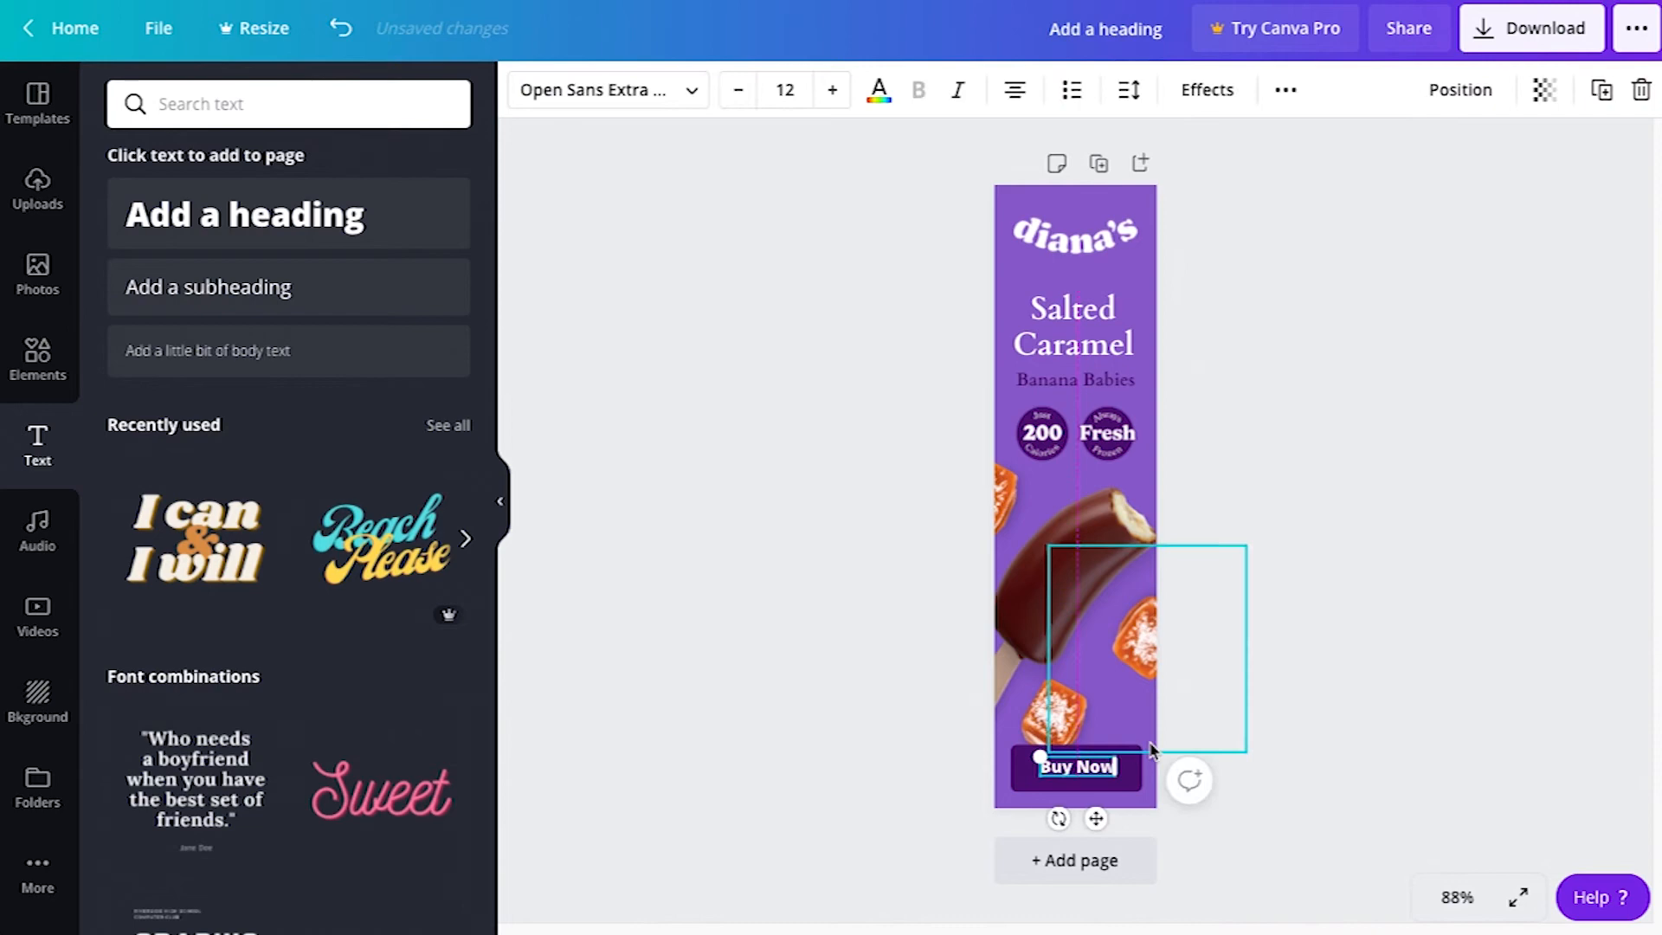
{"action": "left_click", "coordinate": [1353, 659]}
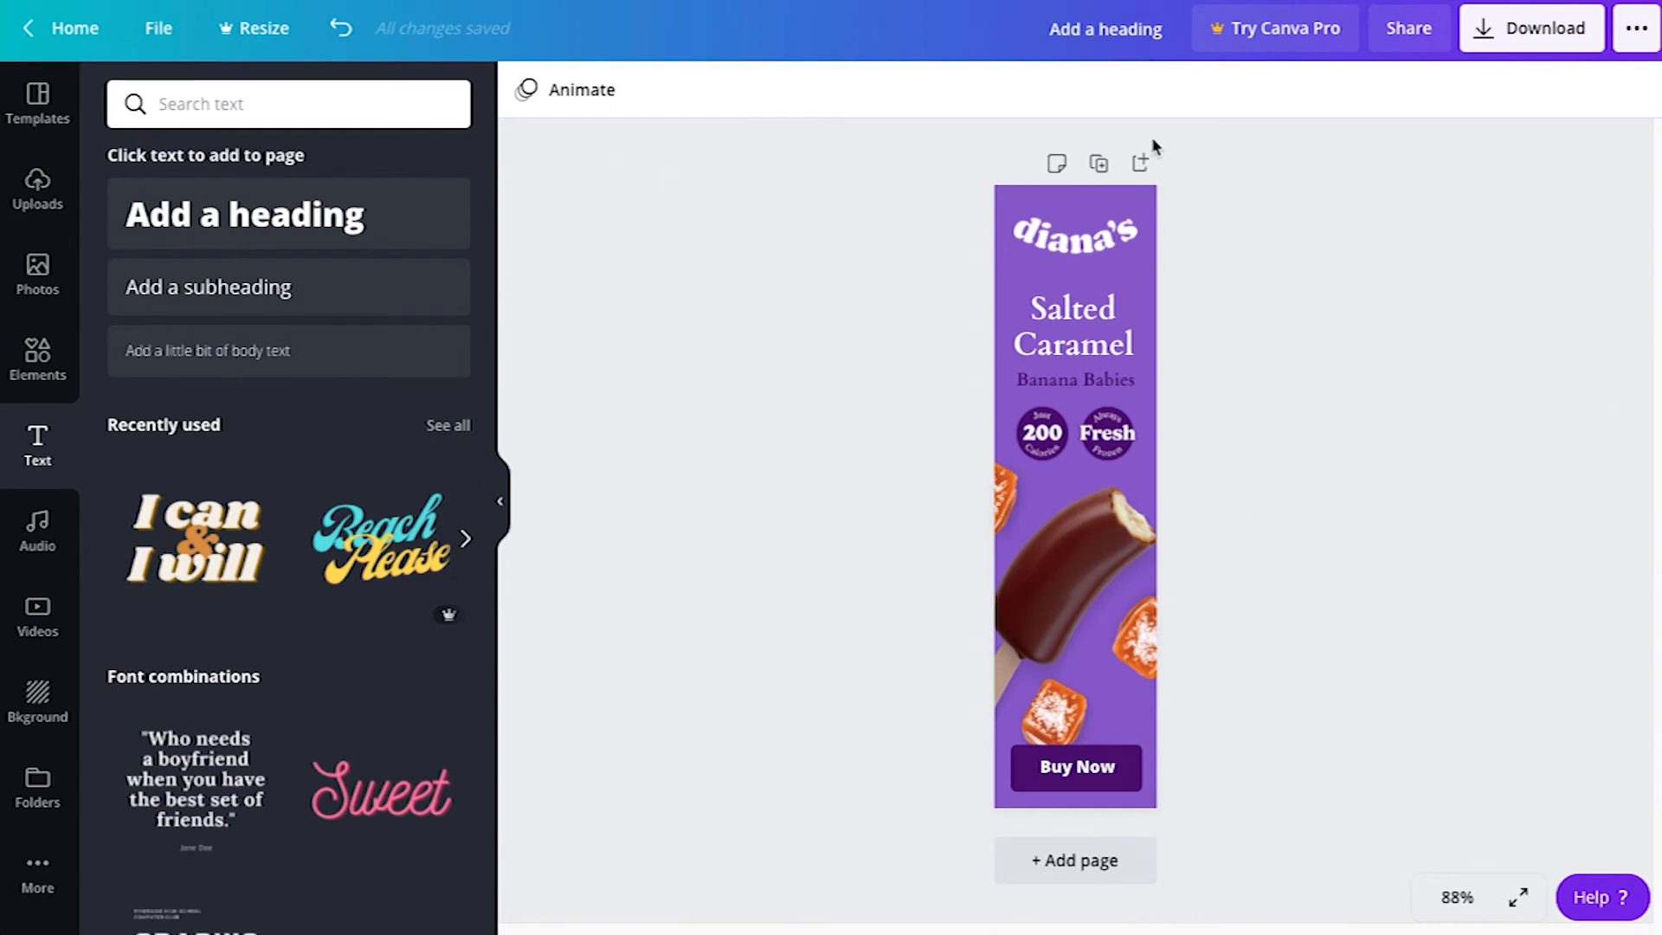
Duplicate the banner page and apply the Rise page animation to the copy.
{"action": "left_click", "coordinate": [1098, 164]}
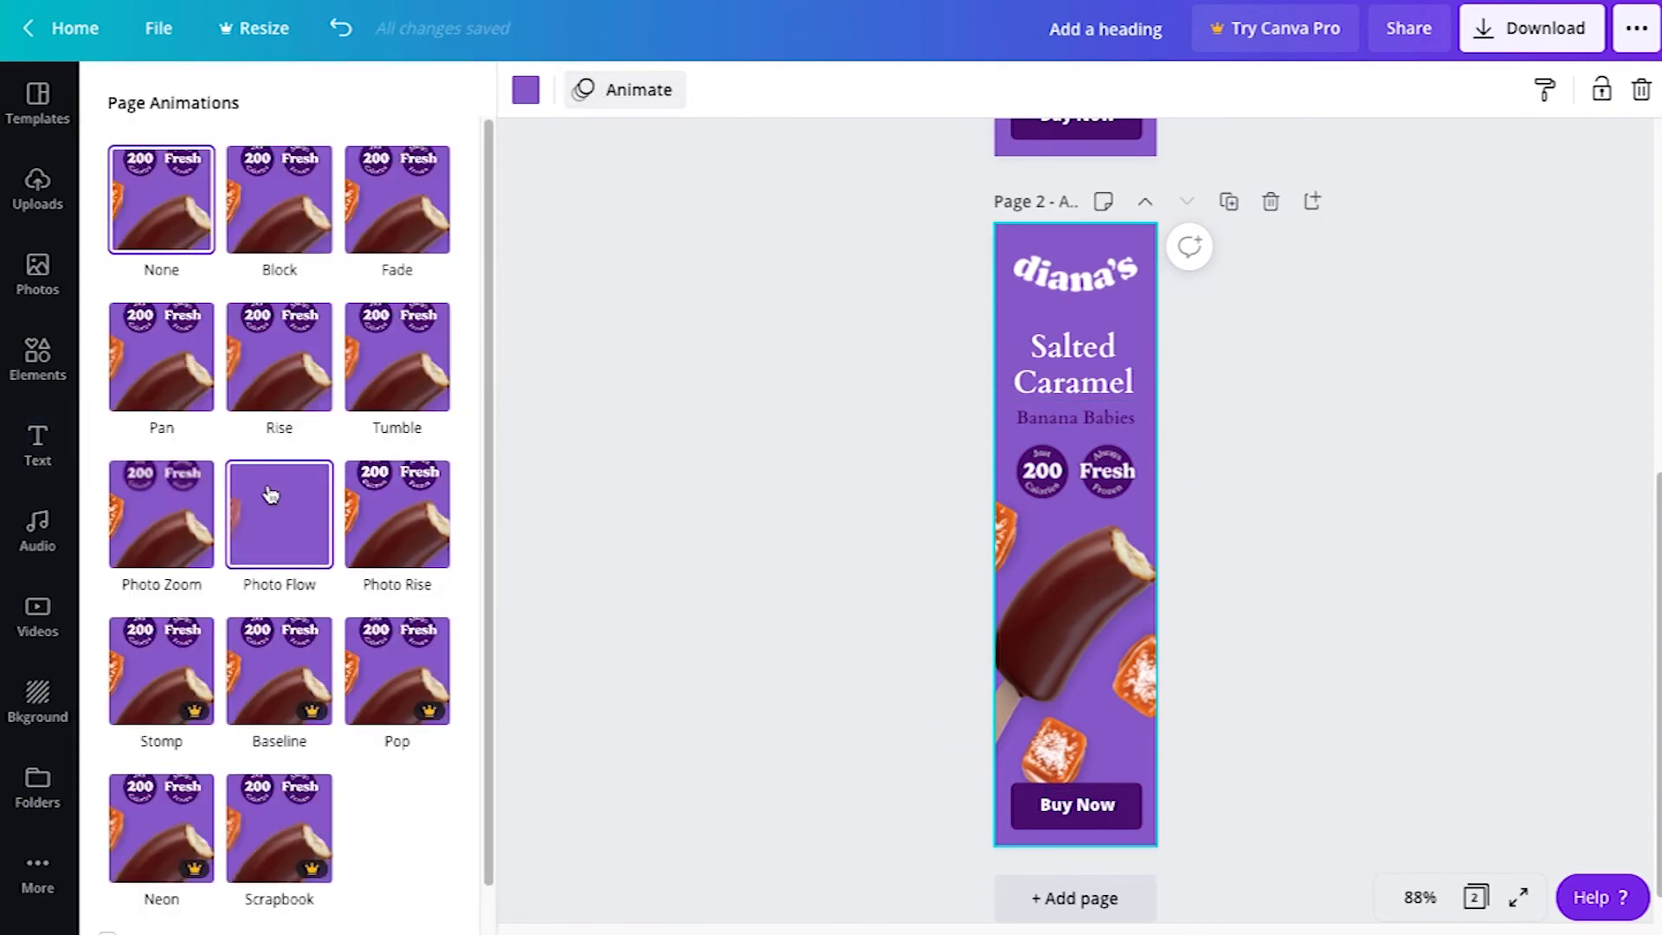
{"action": "left_click", "coordinate": [288, 382]}
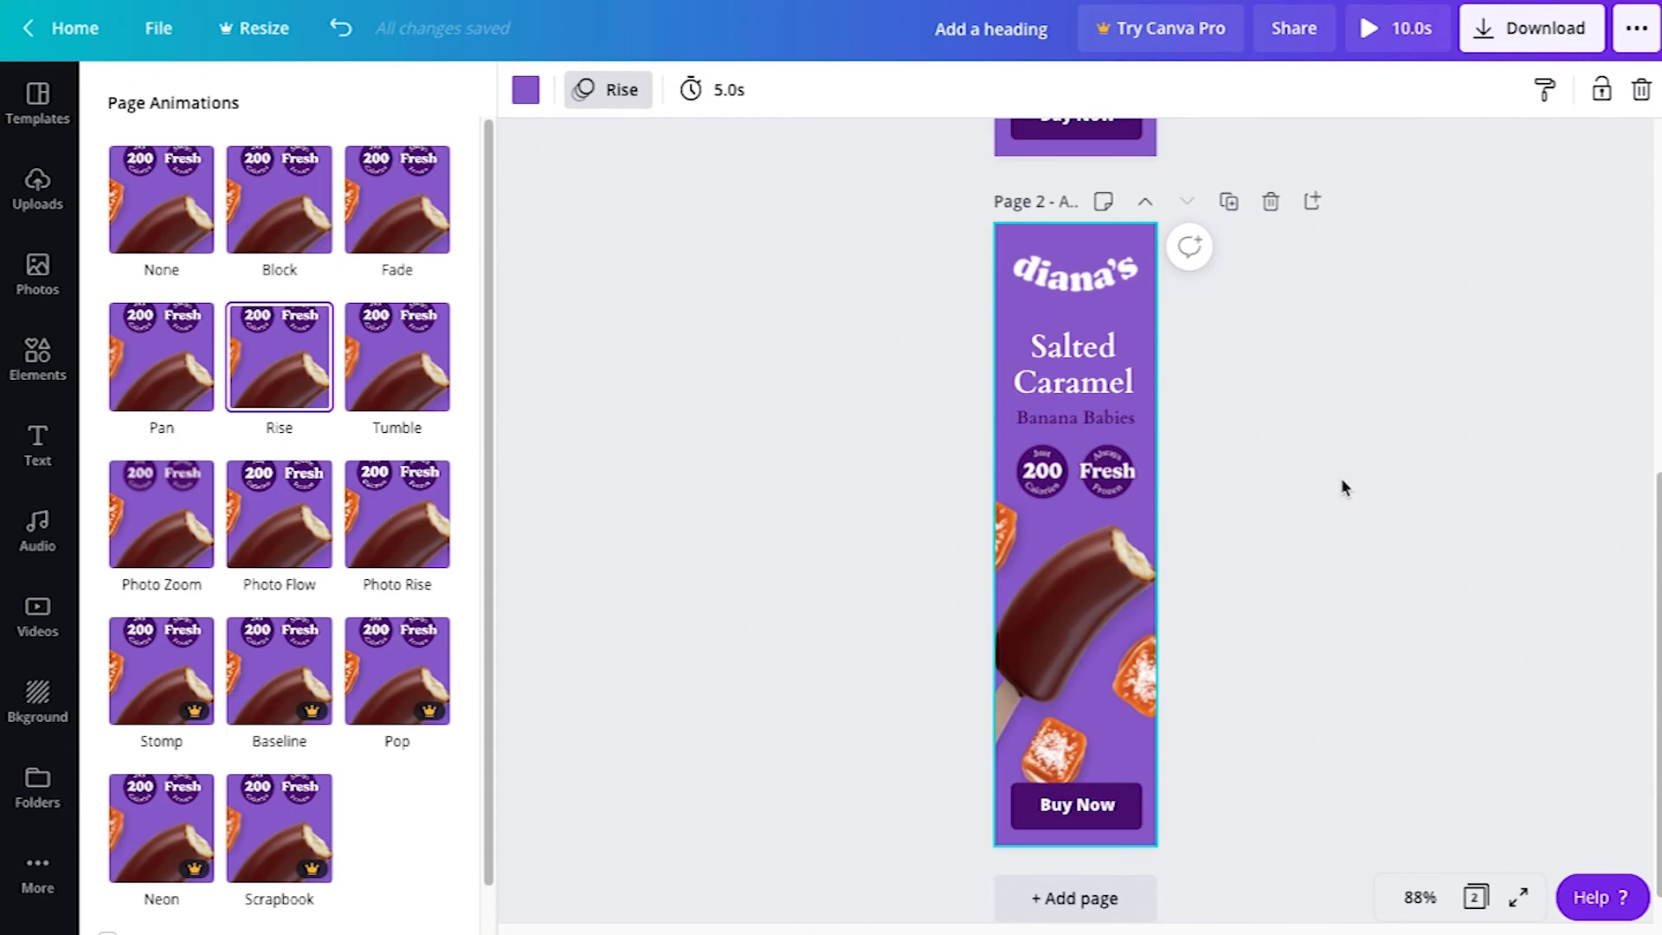
Delete the logo, text, badges and button from page 2, restoring the caramel sliver and keeping only the banana pop and caramels.
{"action": "left_click", "coordinate": [37, 446]}
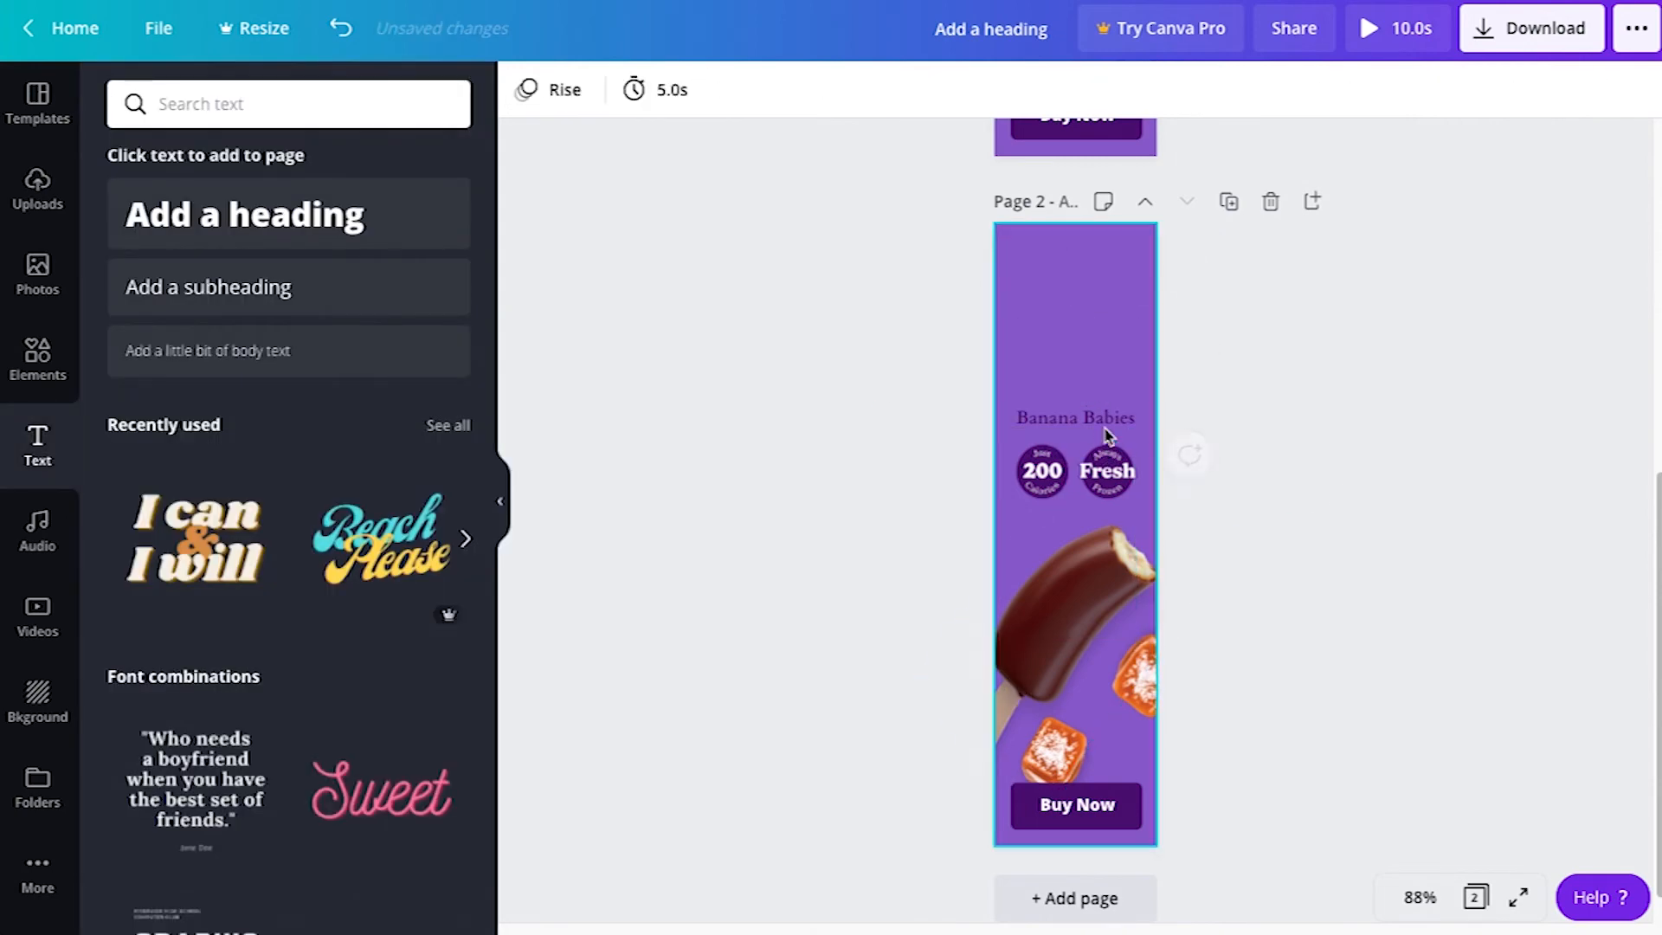
{"action": "key", "text": "ctrl+z"}
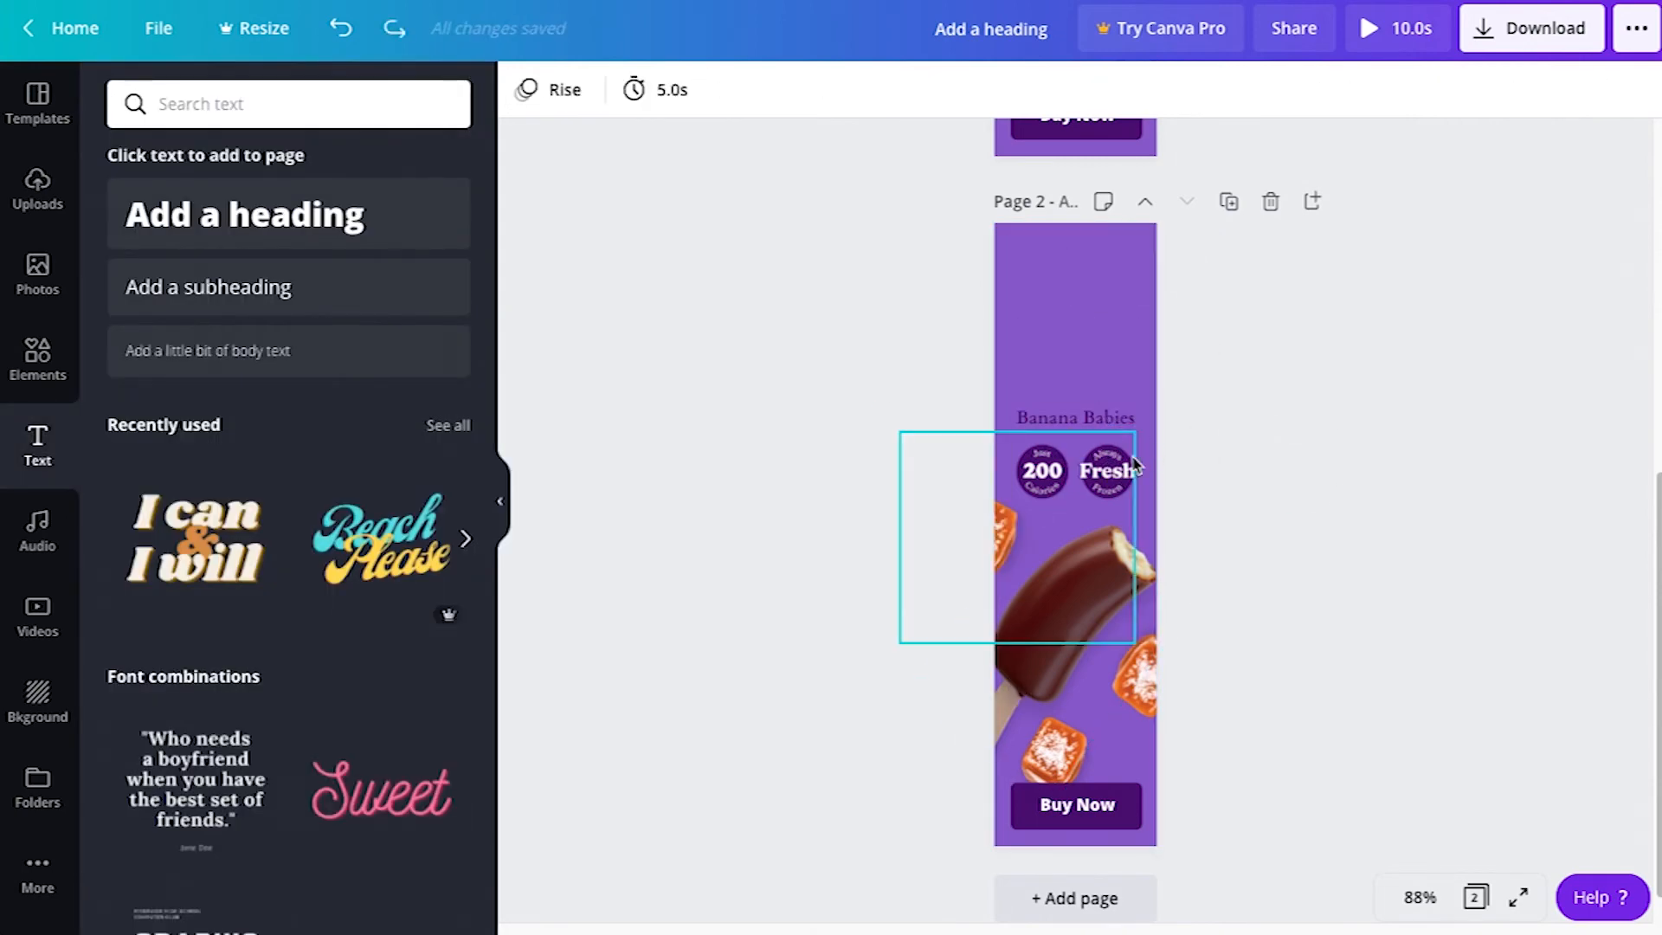
{"action": "left_click", "coordinate": [1115, 456]}
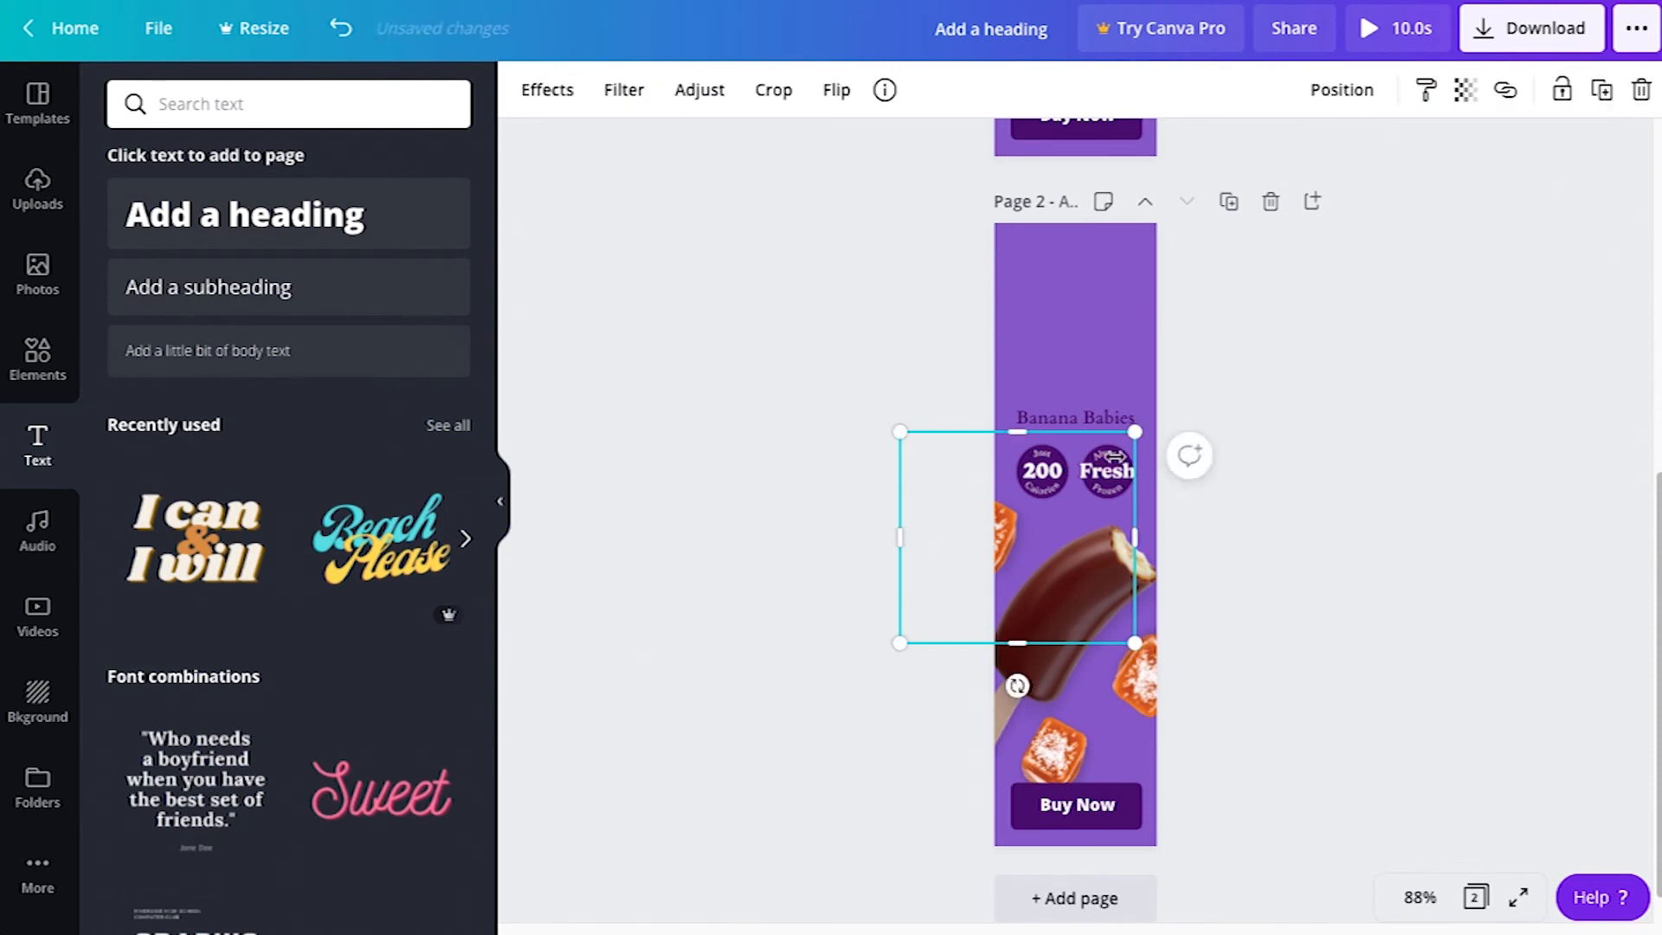
{"action": "left_click", "coordinate": [1179, 418]}
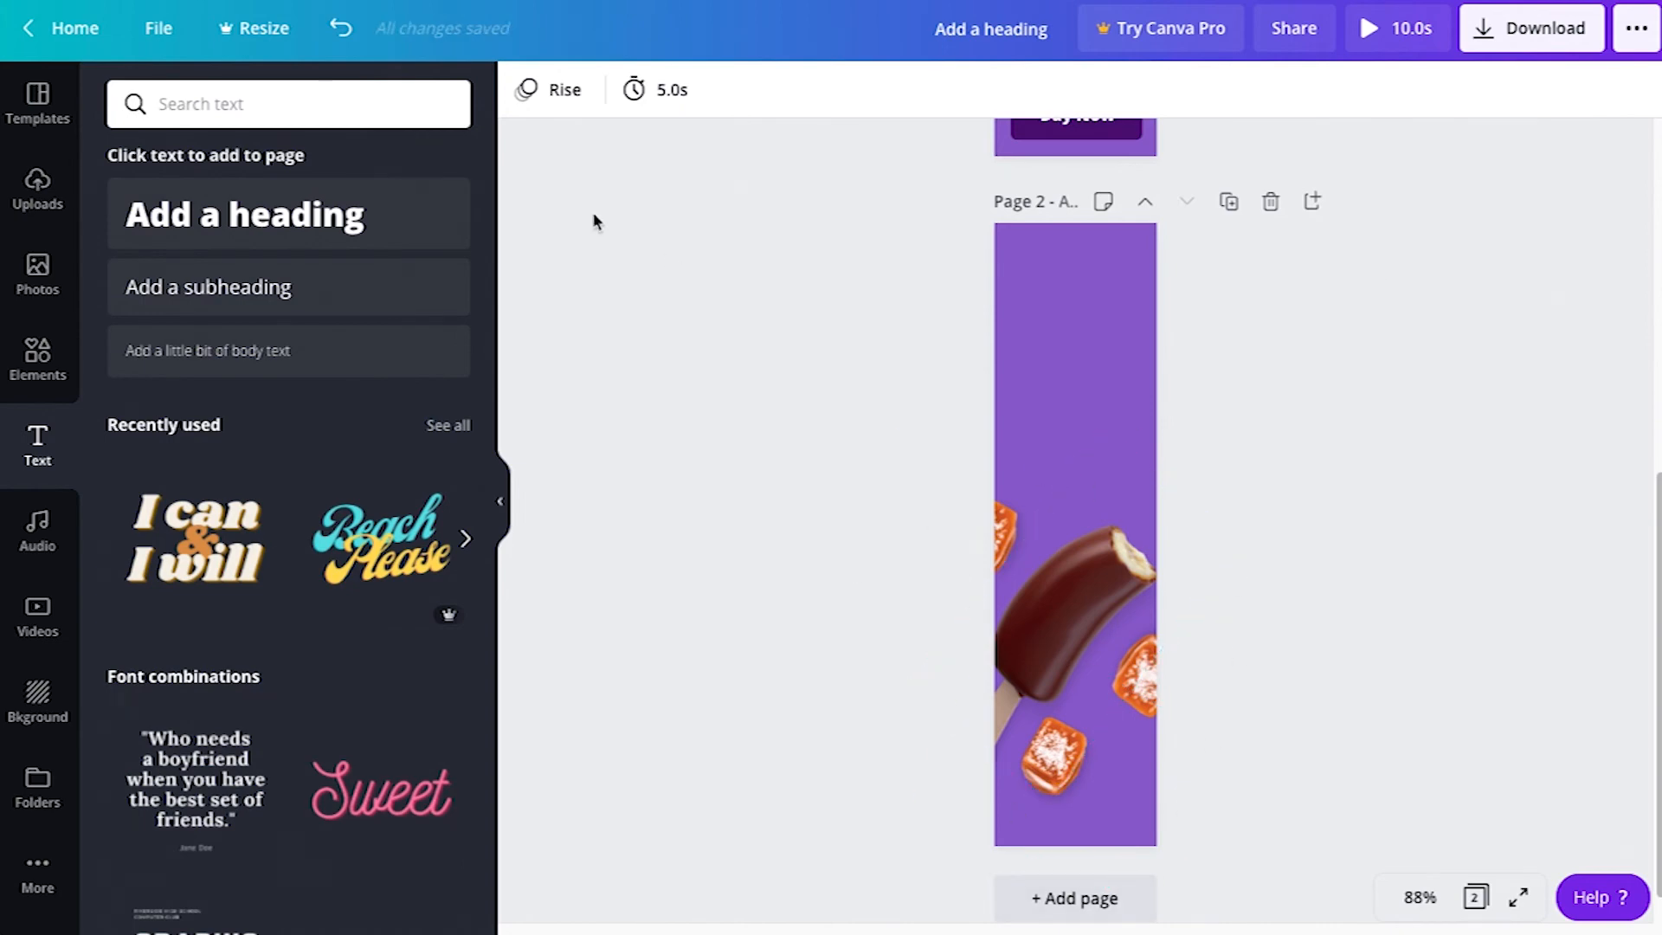
Preview the page animations for the simplified page 2 and choose Rise.
{"action": "left_click", "coordinate": [534, 95]}
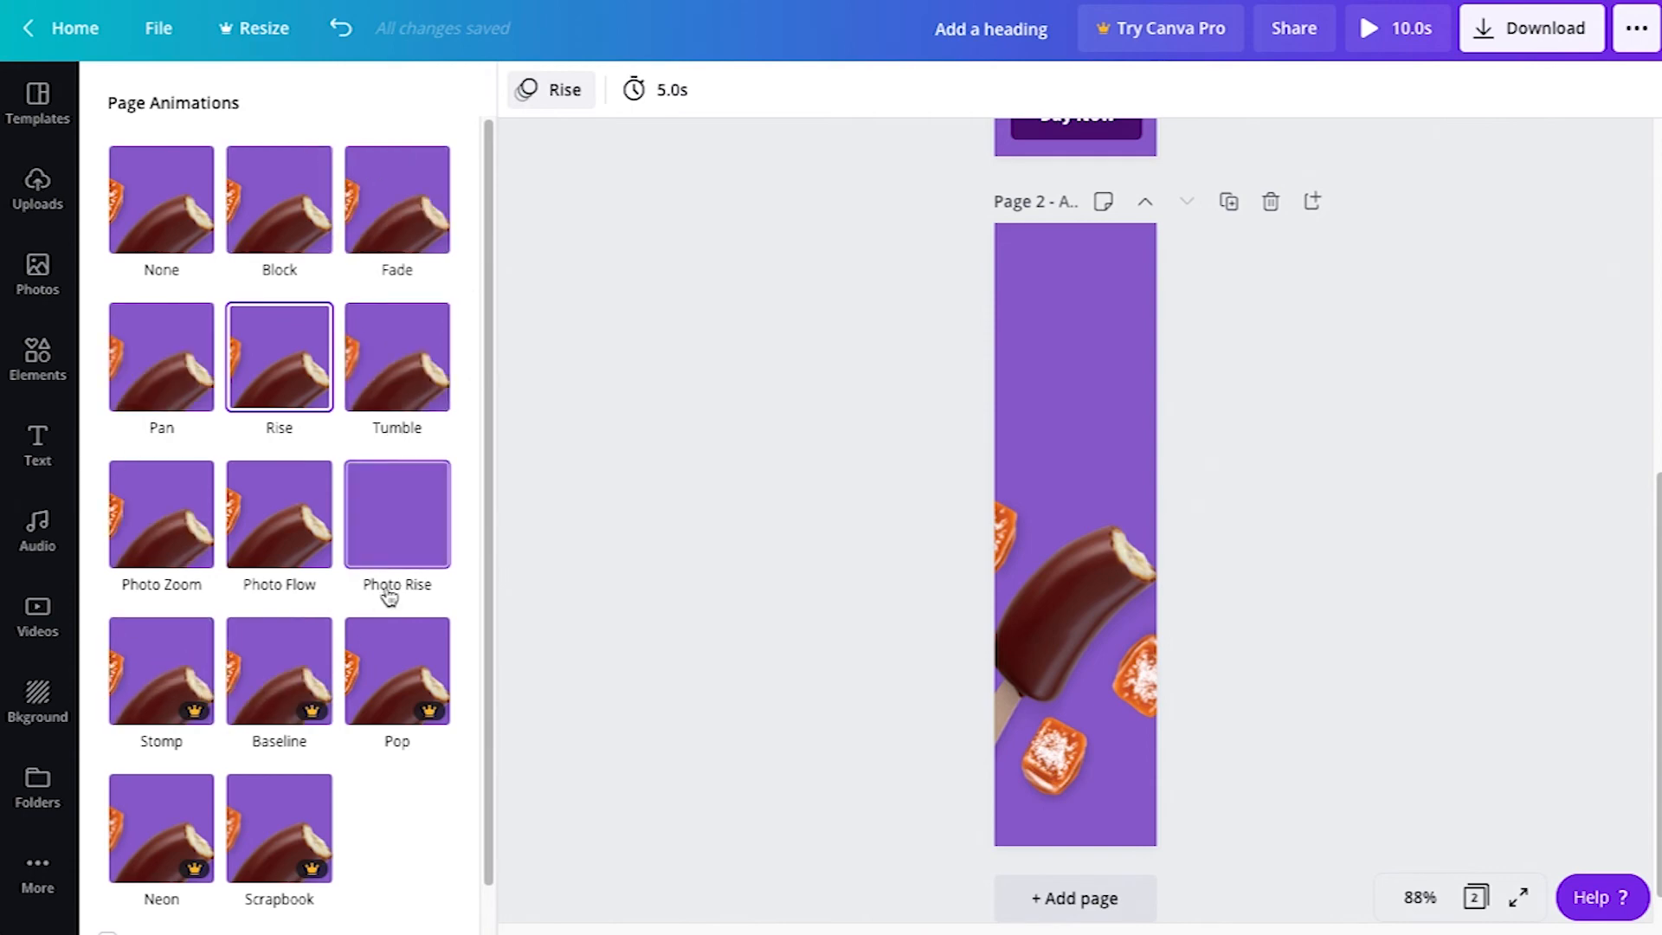
{"action": "left_click", "coordinate": [285, 403]}
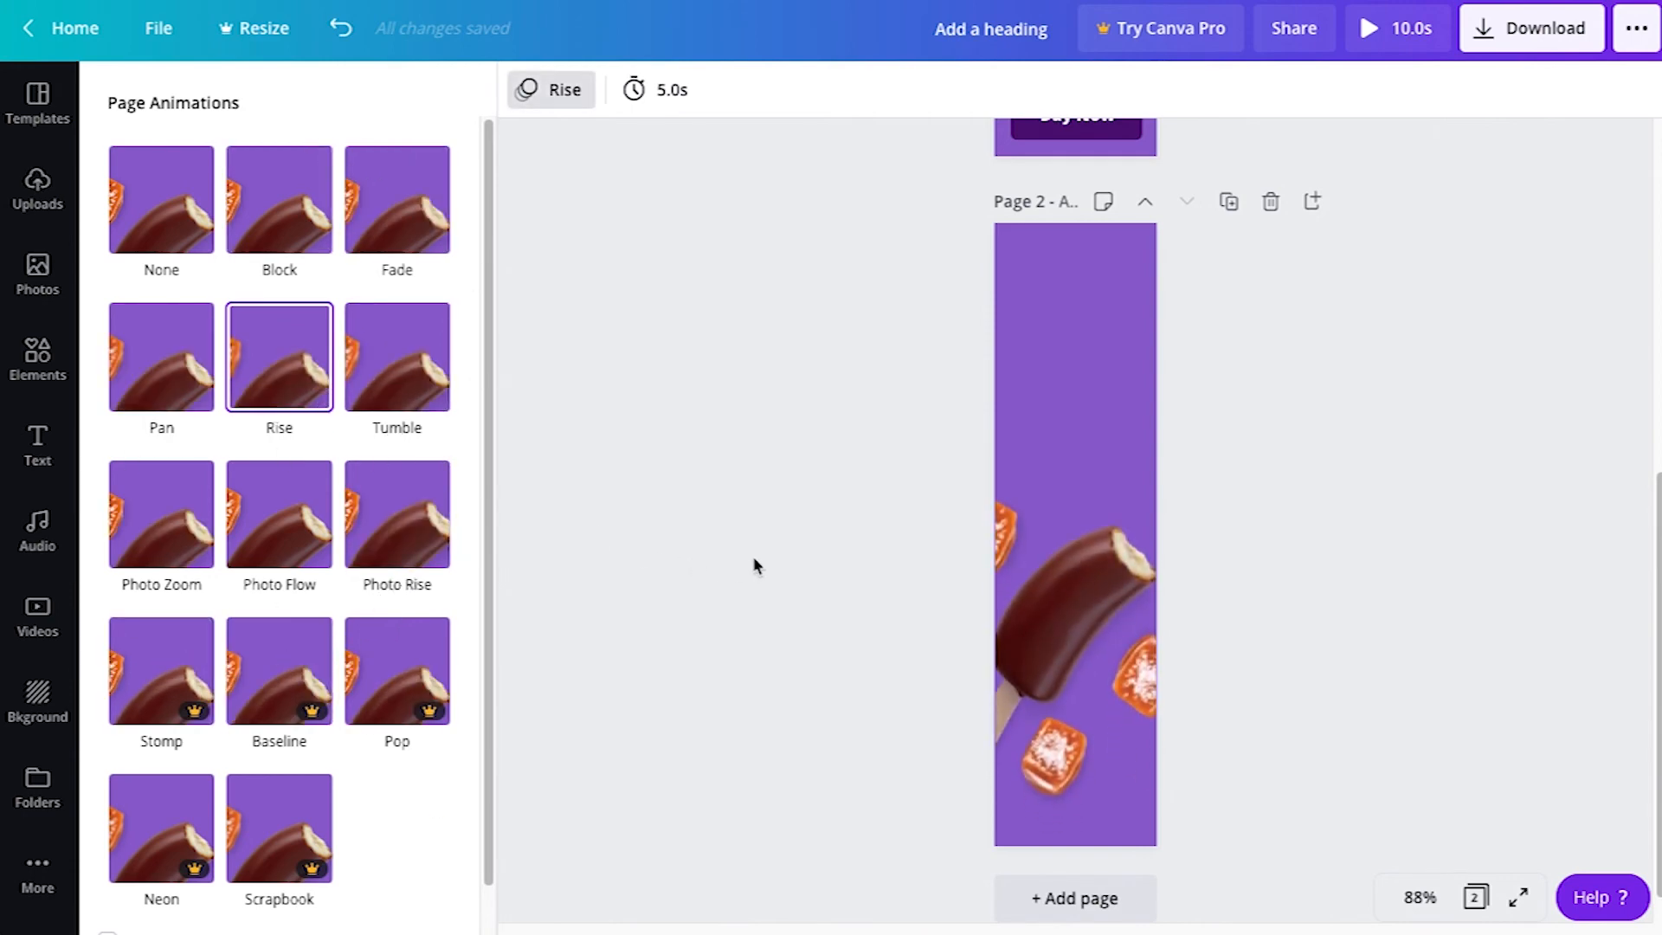
Set the display timing of the simplified page 2 to 10 seconds.
{"action": "left_click", "coordinate": [664, 104]}
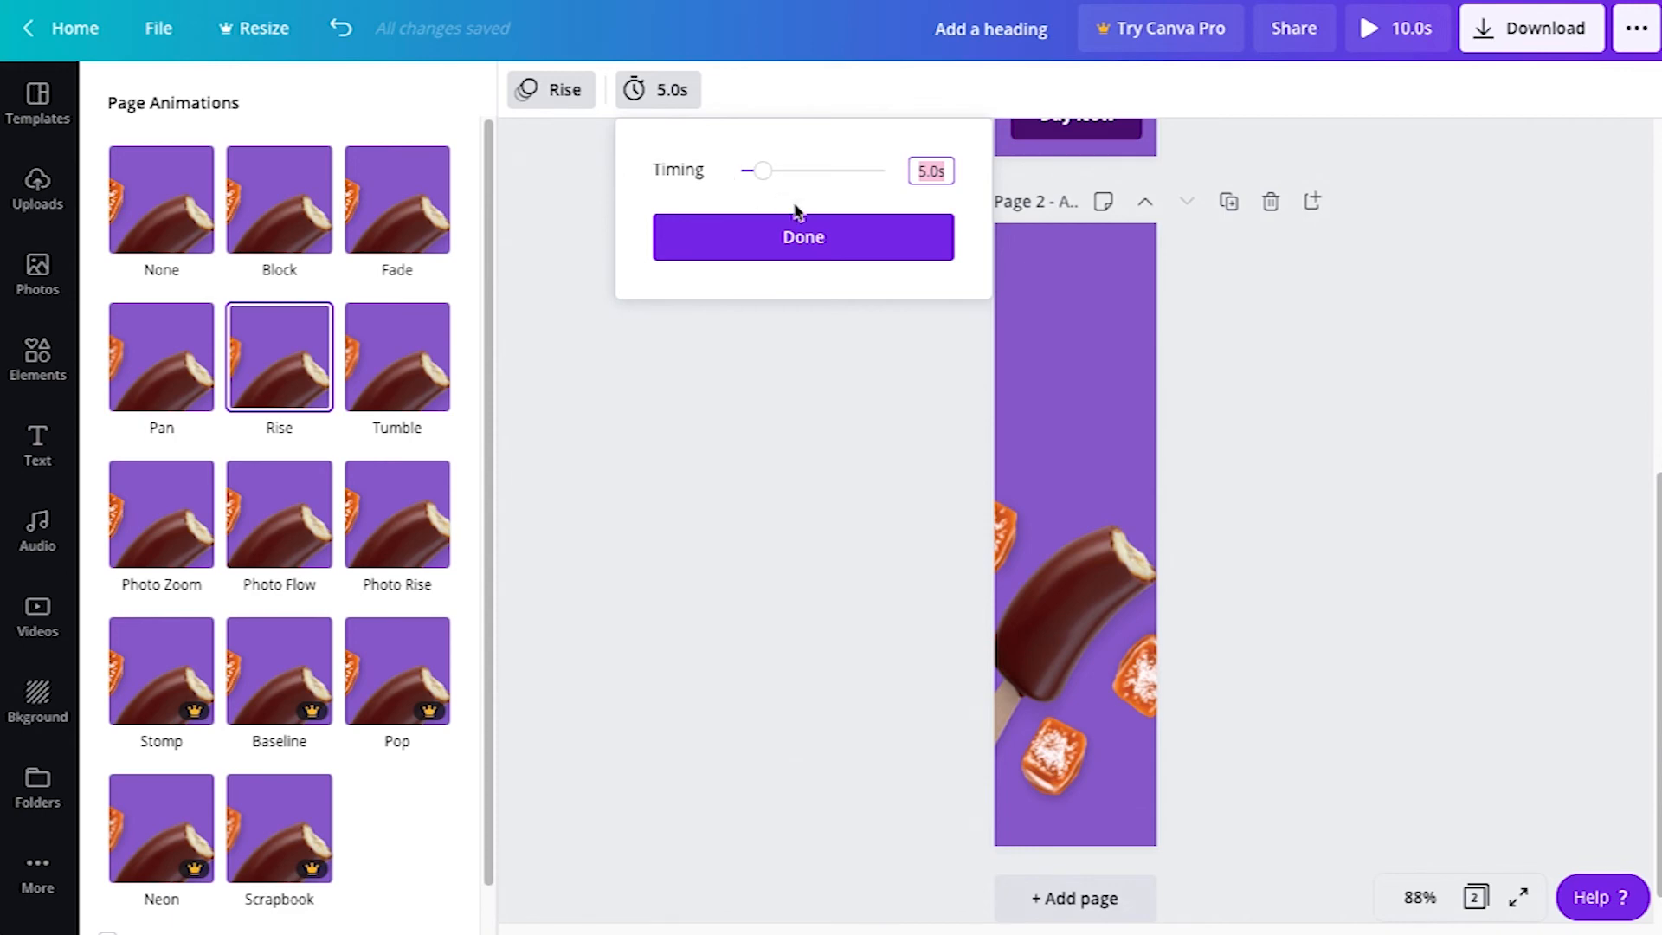
{"action": "type", "text": "10"}
{"action": "left_click", "coordinate": [839, 237]}
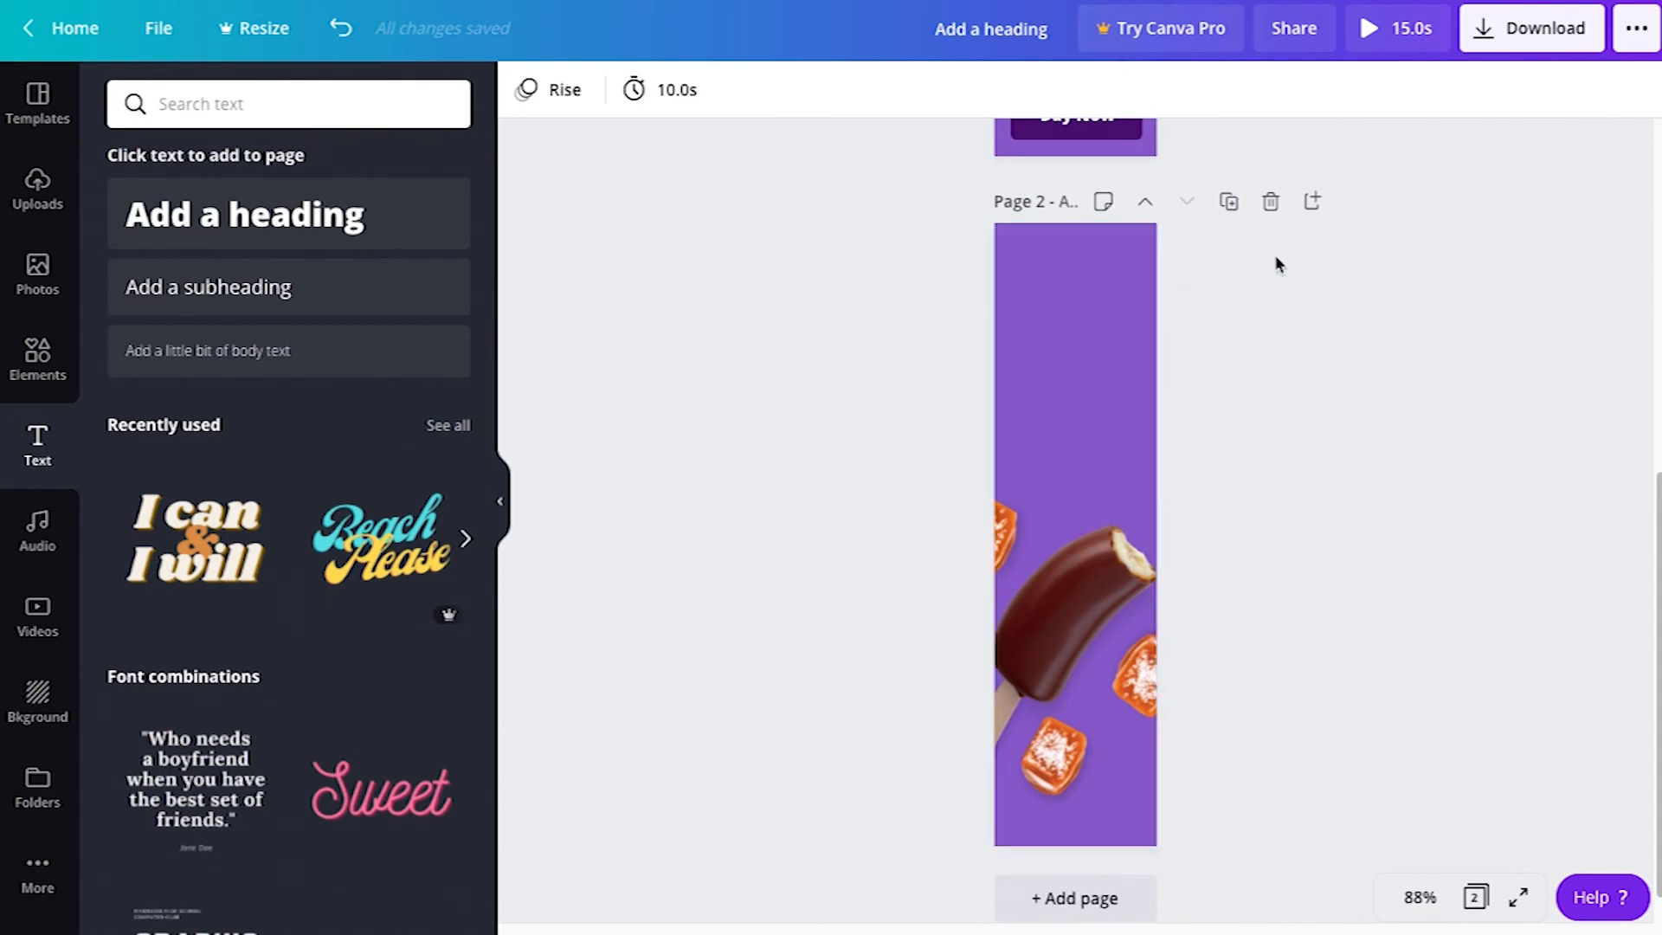
Download only page 2 of the design as an MP4 video.
{"action": "left_click", "coordinate": [1505, 31]}
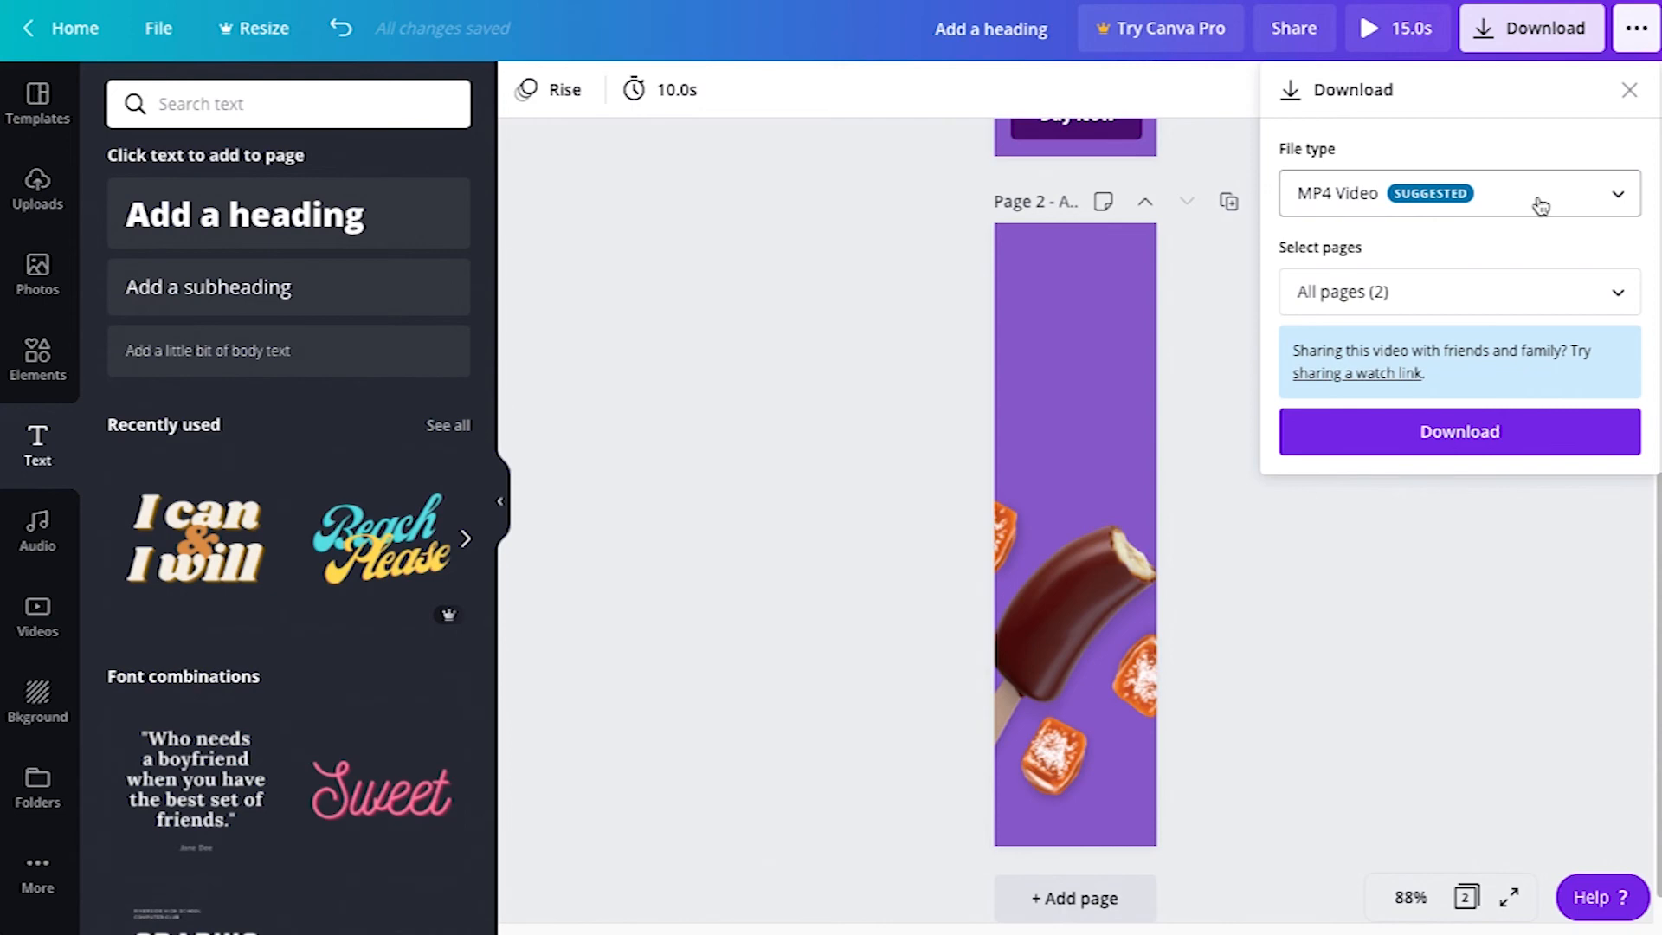
{"action": "left_click", "coordinate": [1466, 291]}
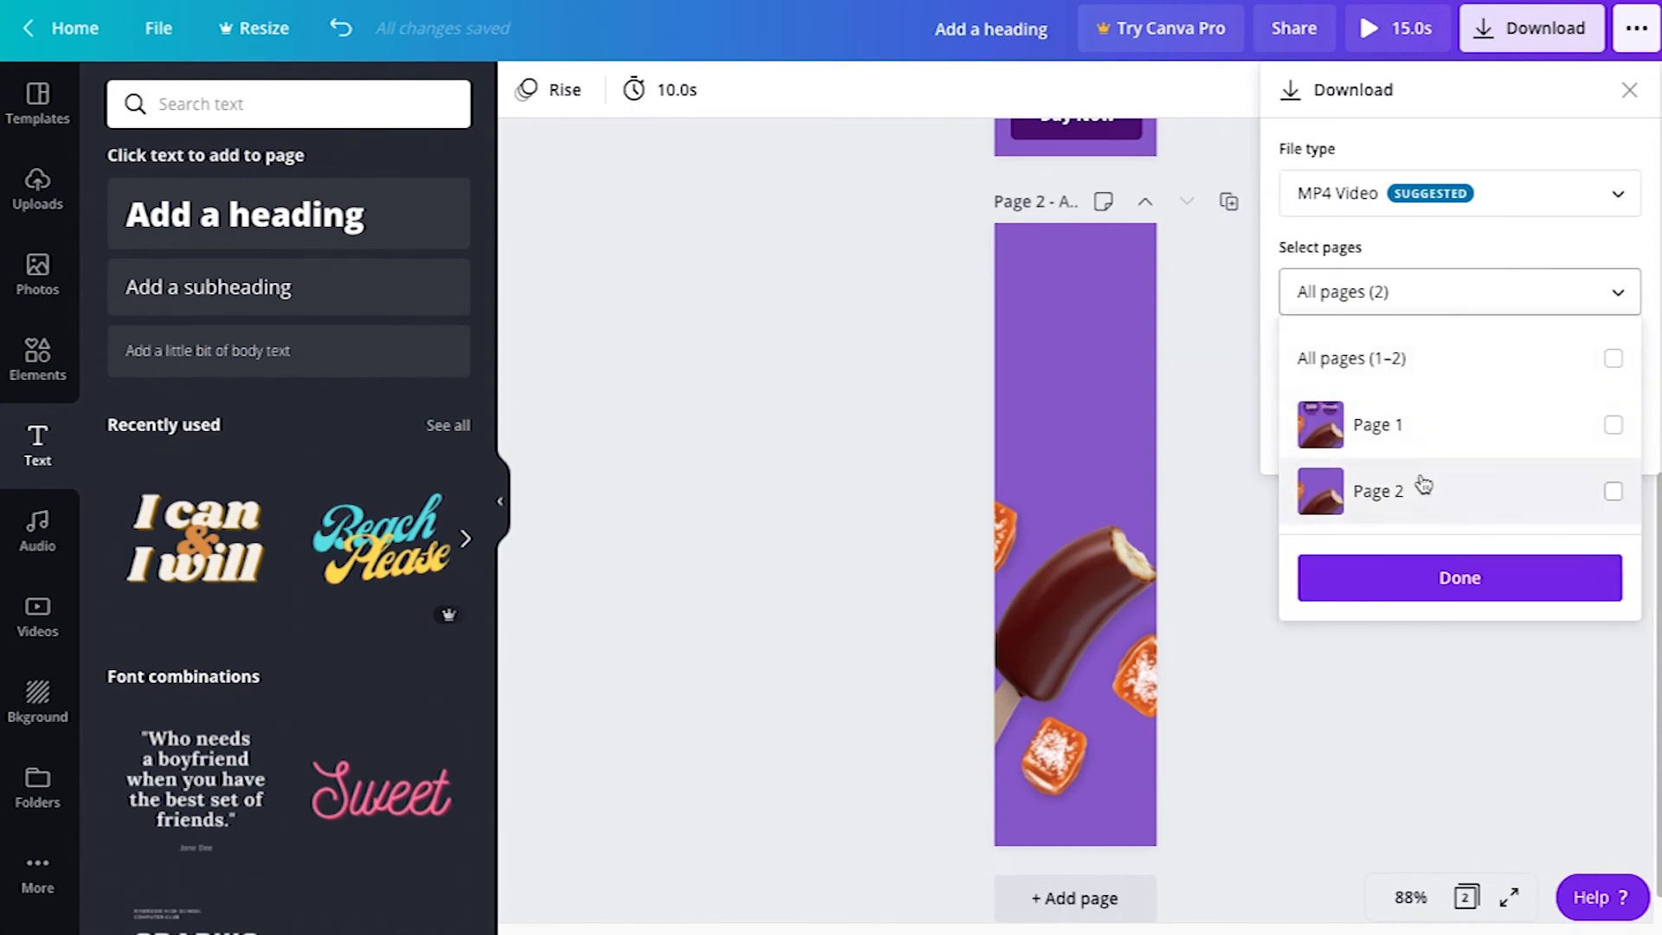
{"action": "left_click", "coordinate": [1613, 494]}
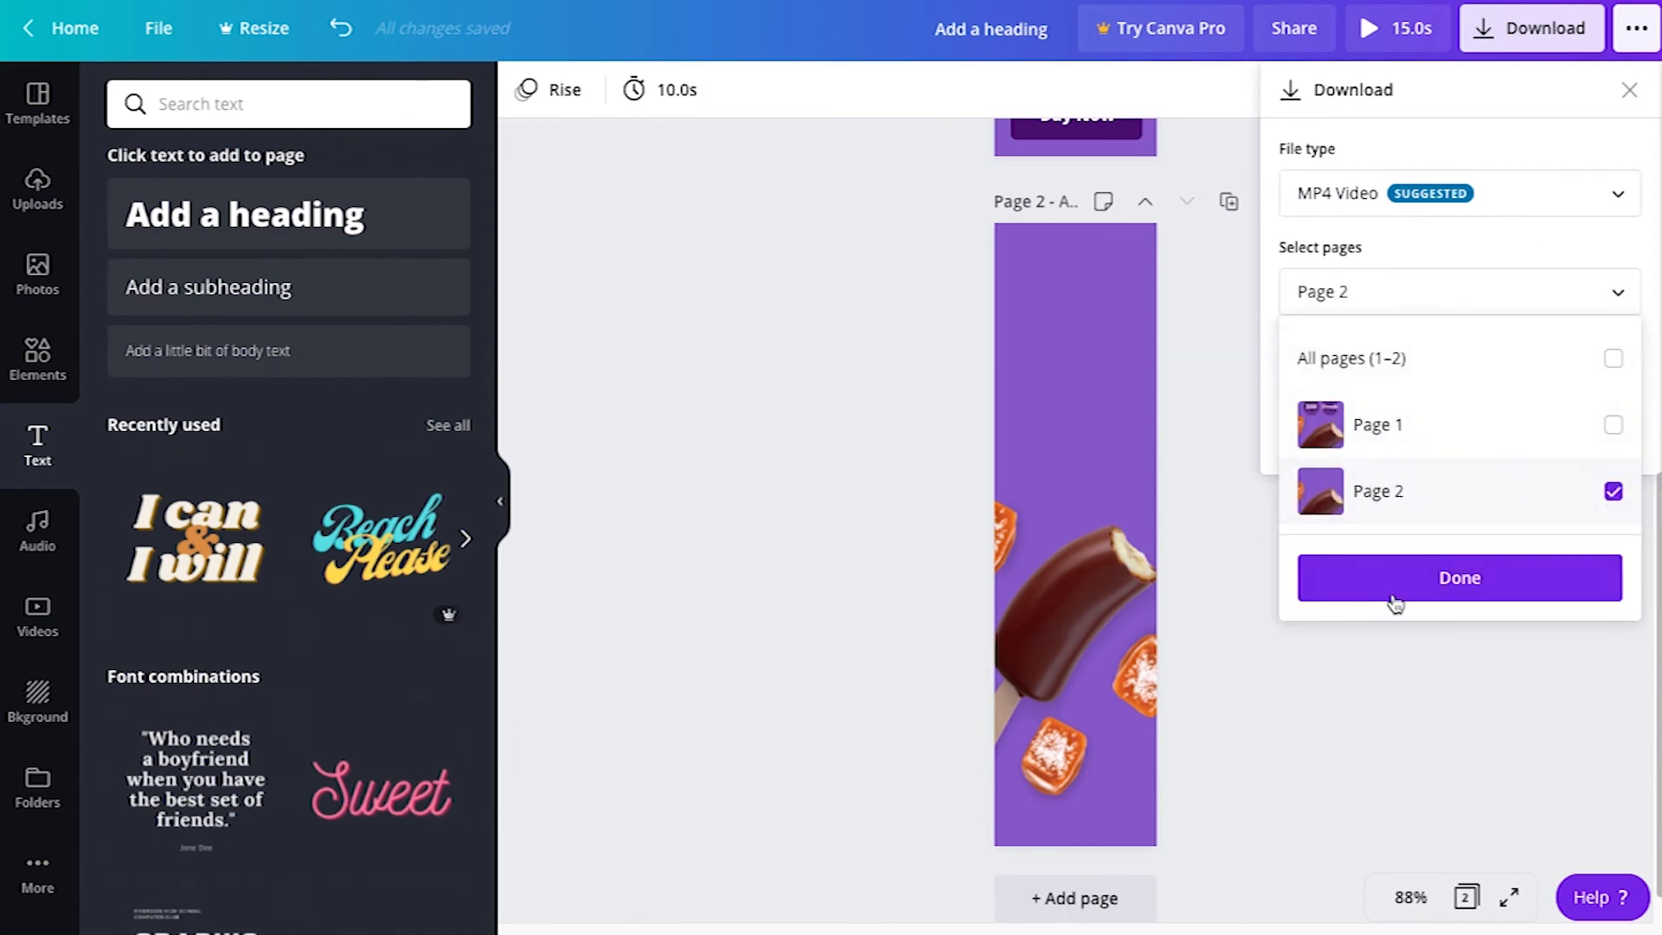
{"action": "left_click", "coordinate": [1457, 581]}
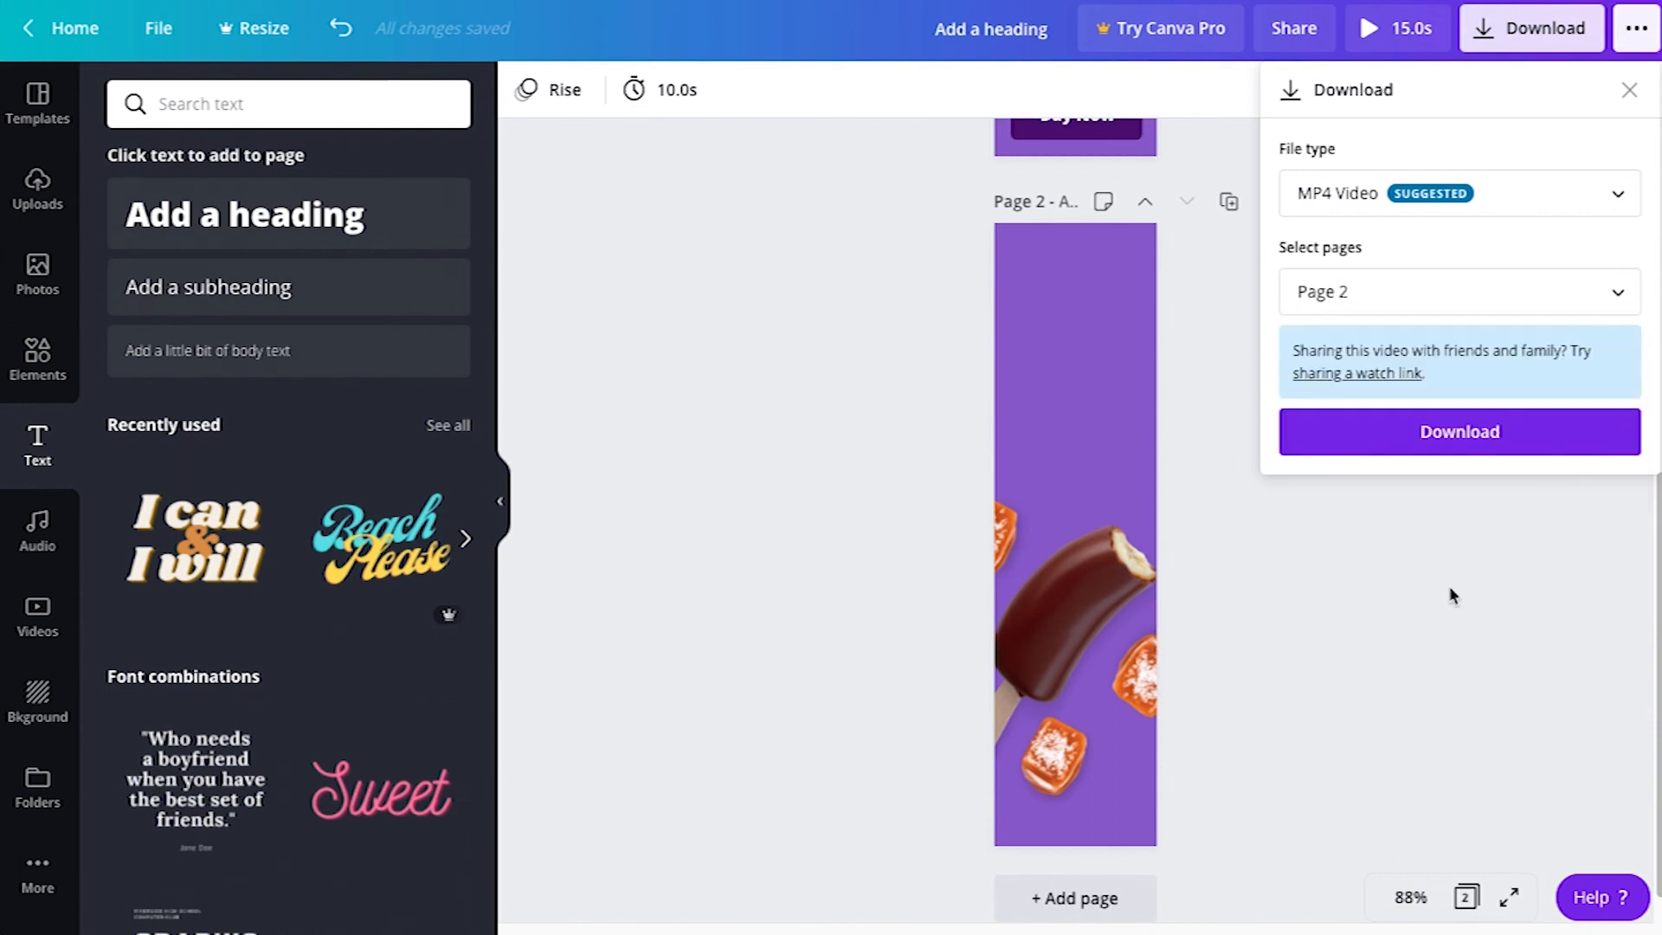
{"action": "left_click", "coordinate": [1450, 446]}
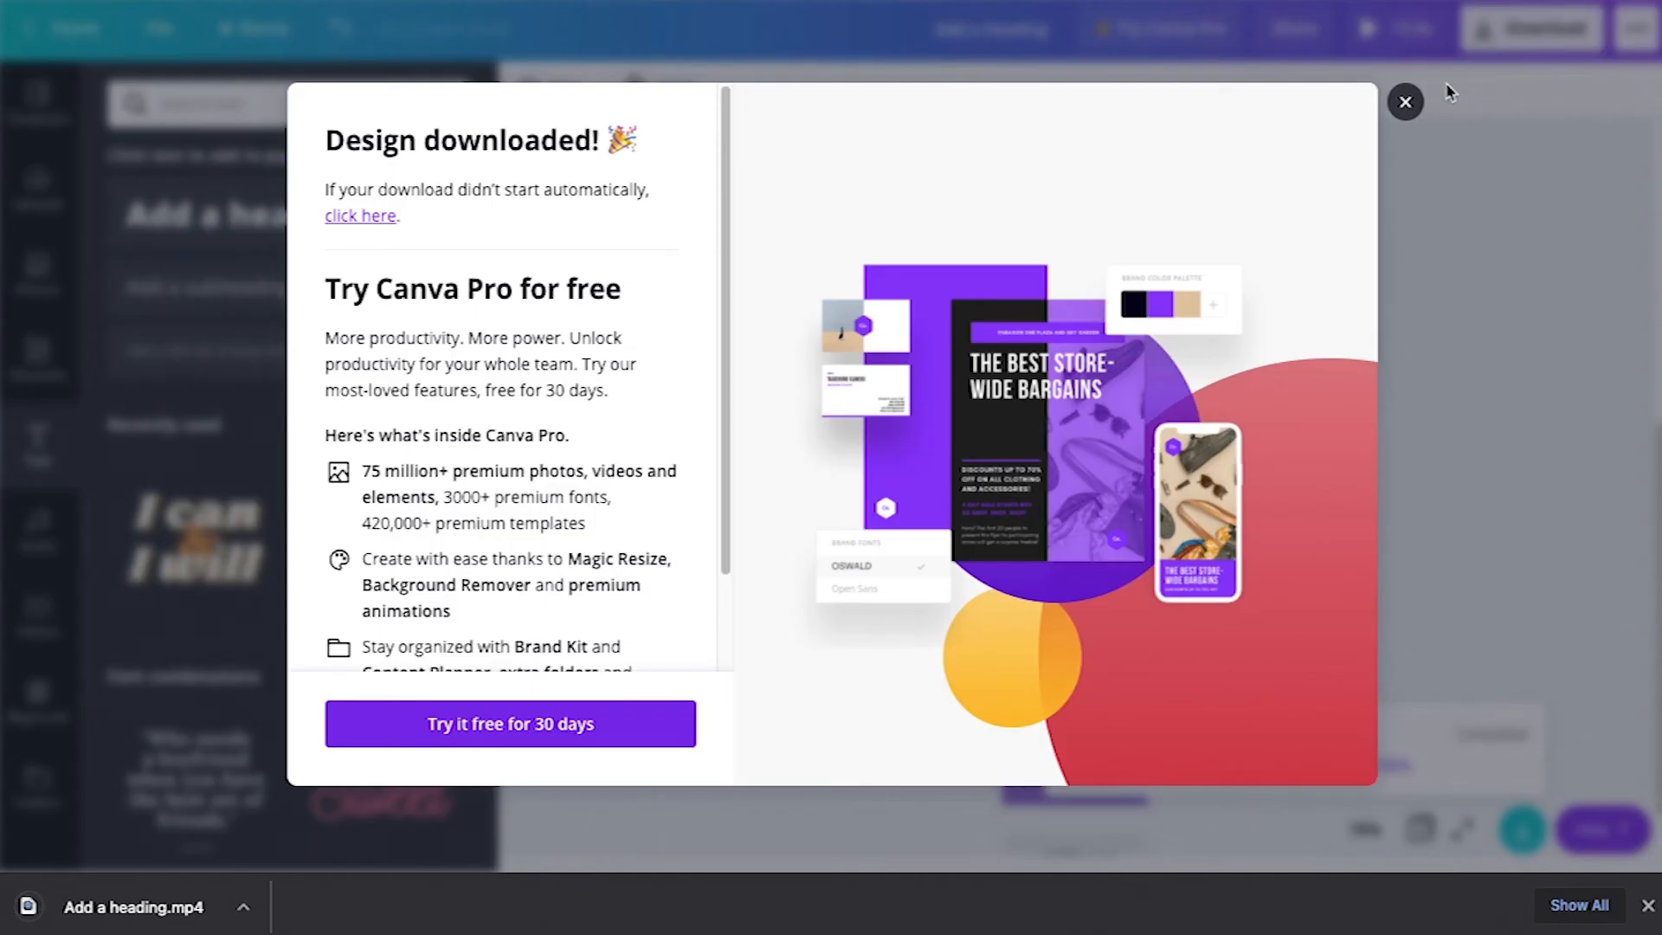
{"action": "left_click", "coordinate": [1404, 99]}
Locate the downloaded Add a heading.mp4 in the Downloads folder and move it to the Desktop.
{"action": "left_click", "coordinate": [244, 907]}
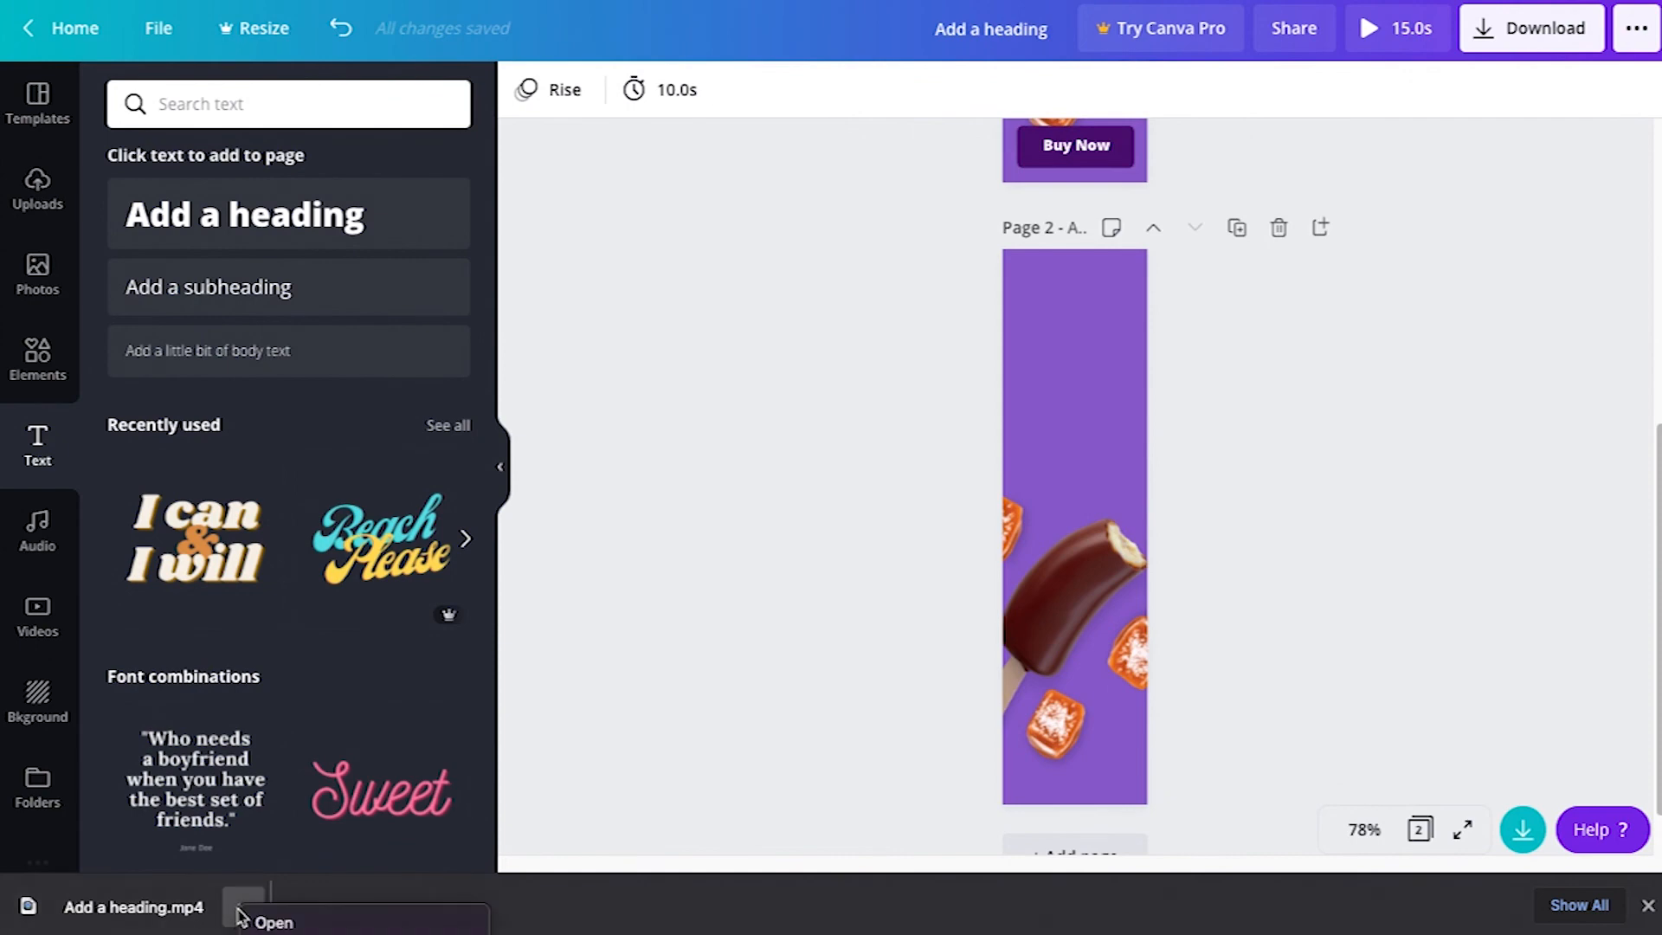
{"action": "left_click", "coordinate": [274, 923]}
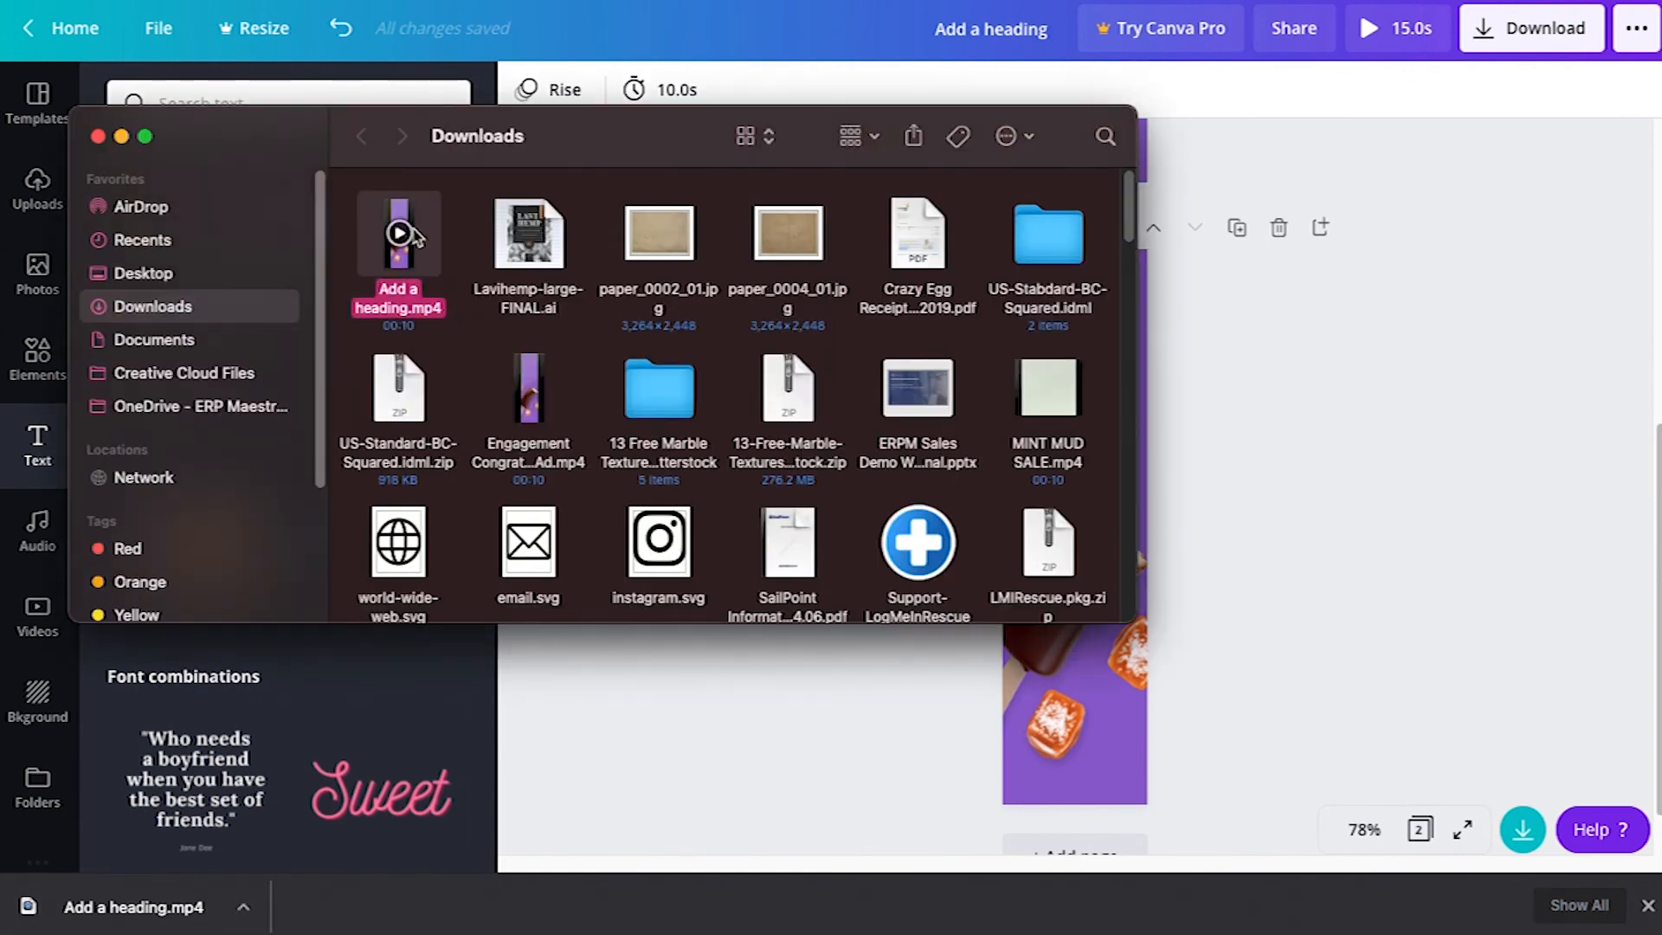
{"action": "left_click_drag", "start_coordinate": [415, 236], "coordinate": [1657, 415]}
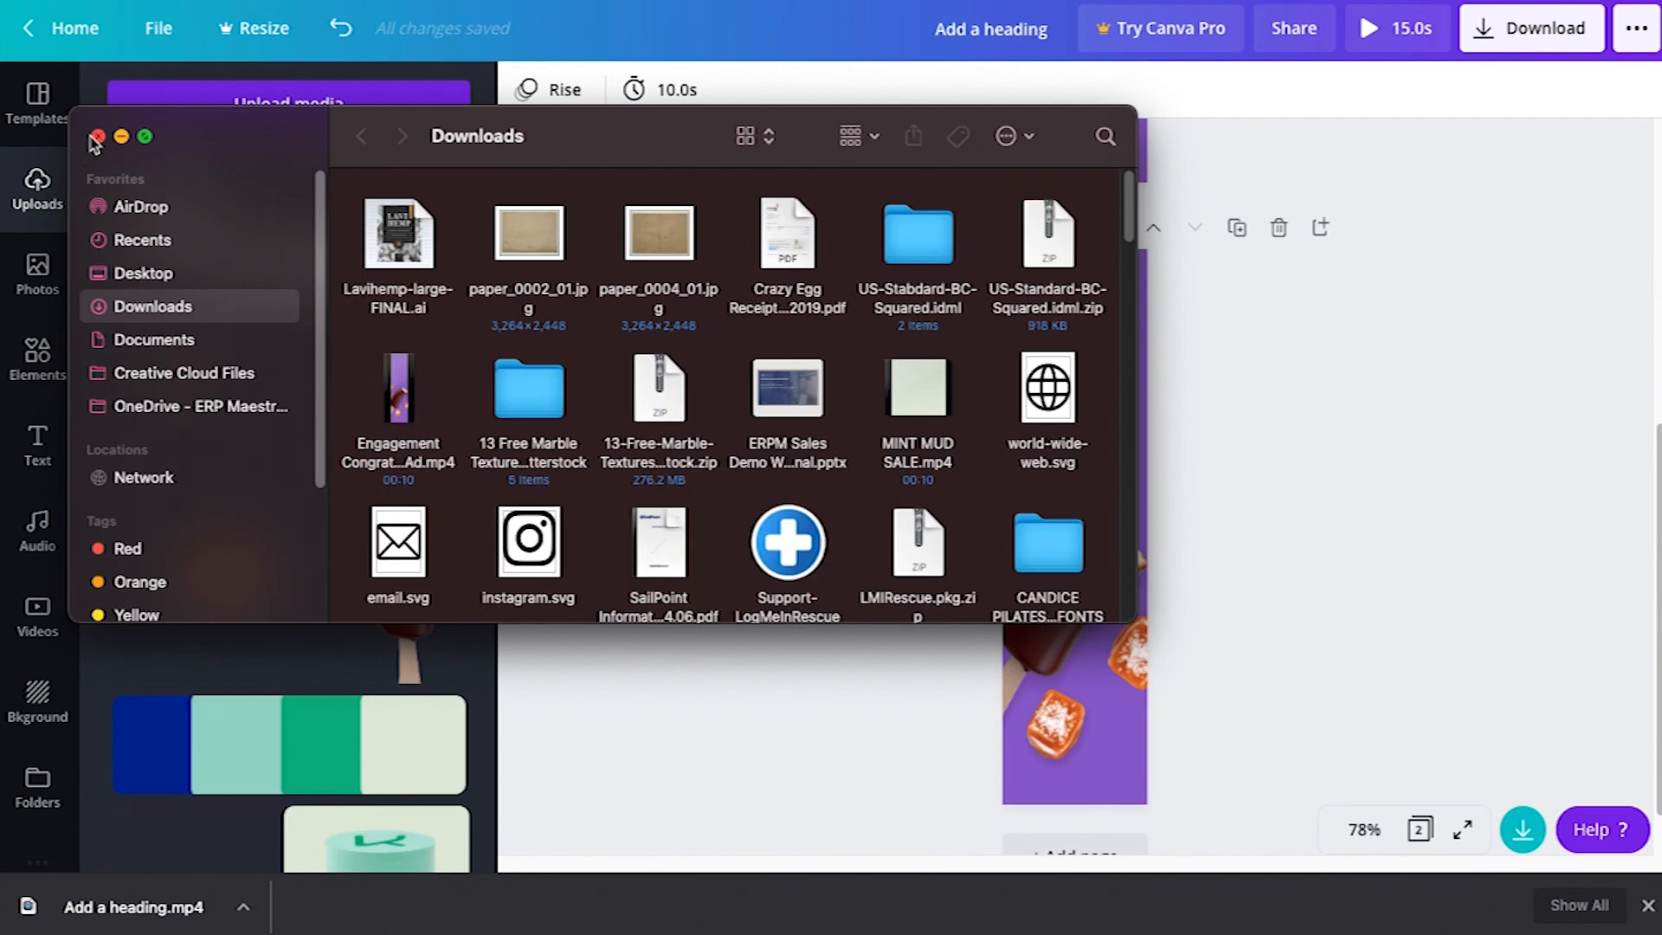
{"action": "left_click", "coordinate": [97, 137]}
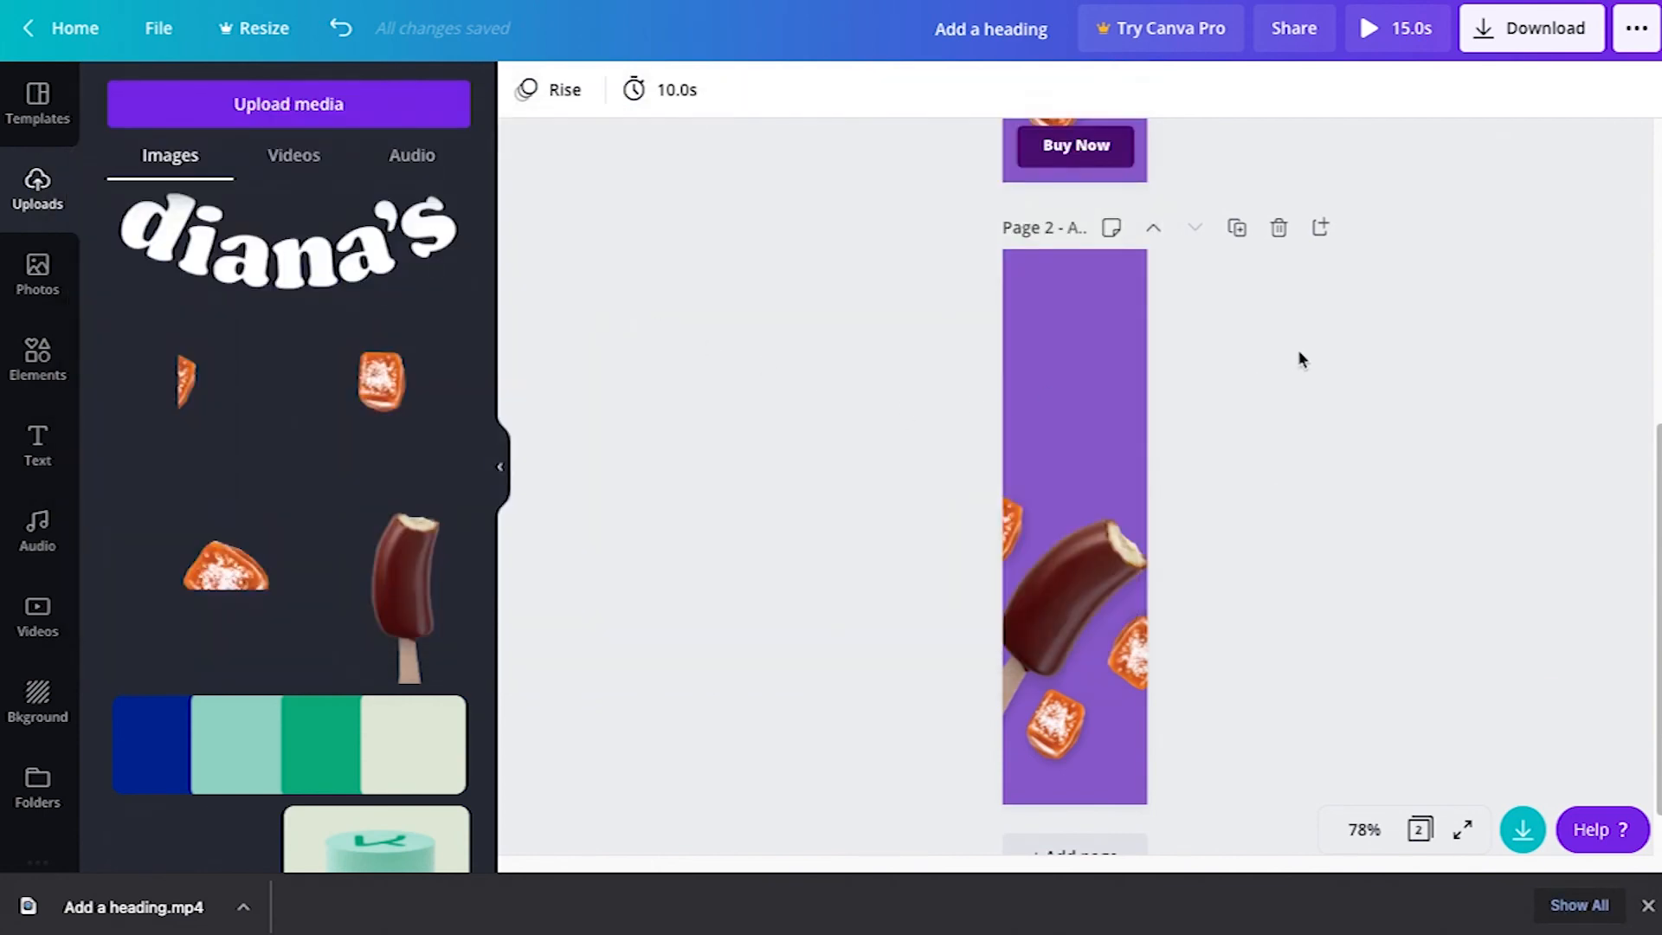
Delete the banana pop and all the caramels from page 1, keeping the logo, text, badges and Buy Now button.
{"action": "scroll", "coordinate": [1201, 359], "scroll_direction": "up", "scroll_amount": 5}
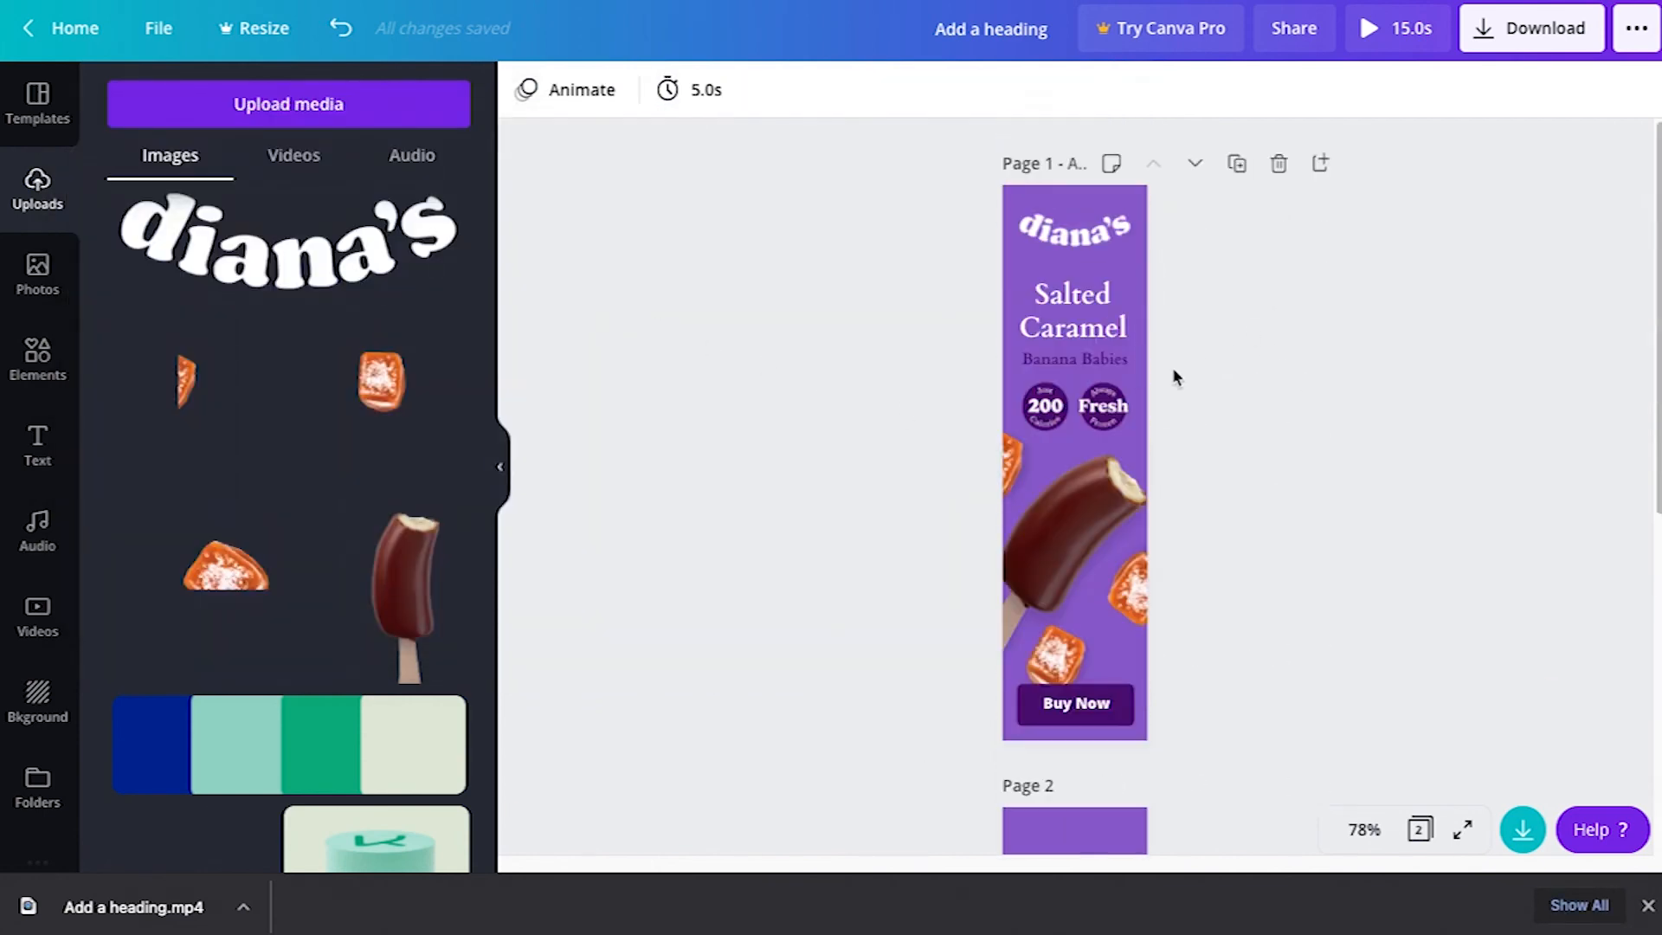
{"action": "left_click", "coordinate": [1128, 553]}
{"action": "scroll", "coordinate": [1124, 557], "scroll_direction": "down", "scroll_amount": 5}
{"action": "scroll", "coordinate": [1125, 556], "scroll_direction": "up", "scroll_amount": 5}
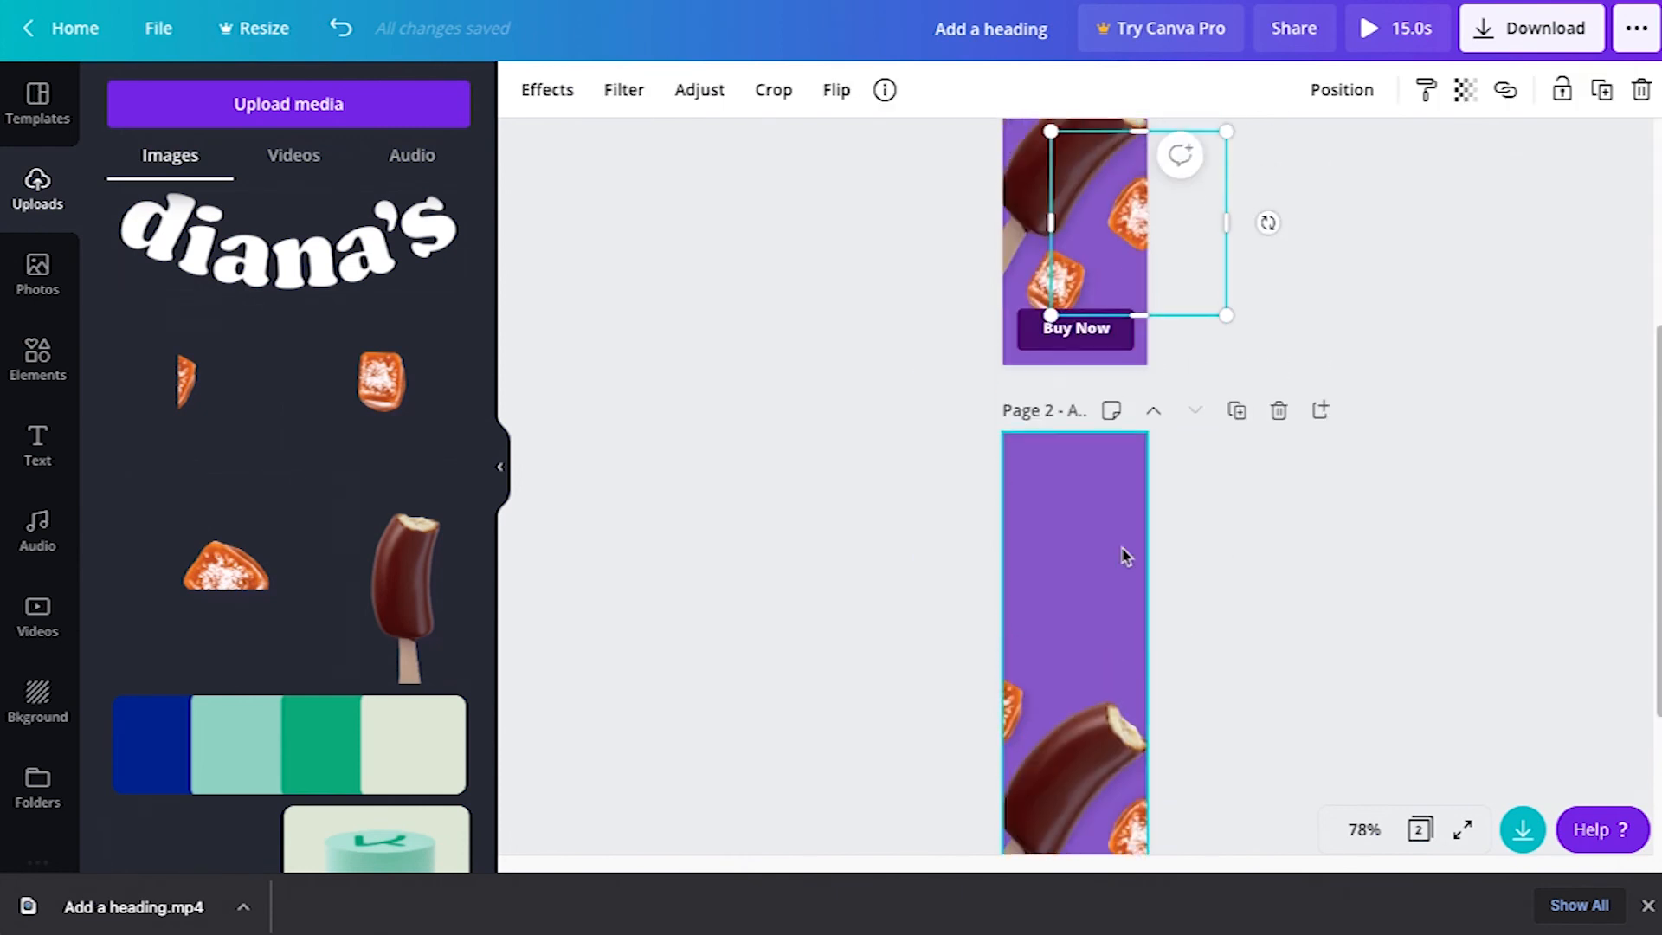
{"action": "key", "text": "Delete"}
{"action": "left_click", "coordinate": [1096, 496]}
{"action": "key", "text": "Delete"}
{"action": "left_click", "coordinate": [1076, 519]}
{"action": "key", "text": "Delete"}
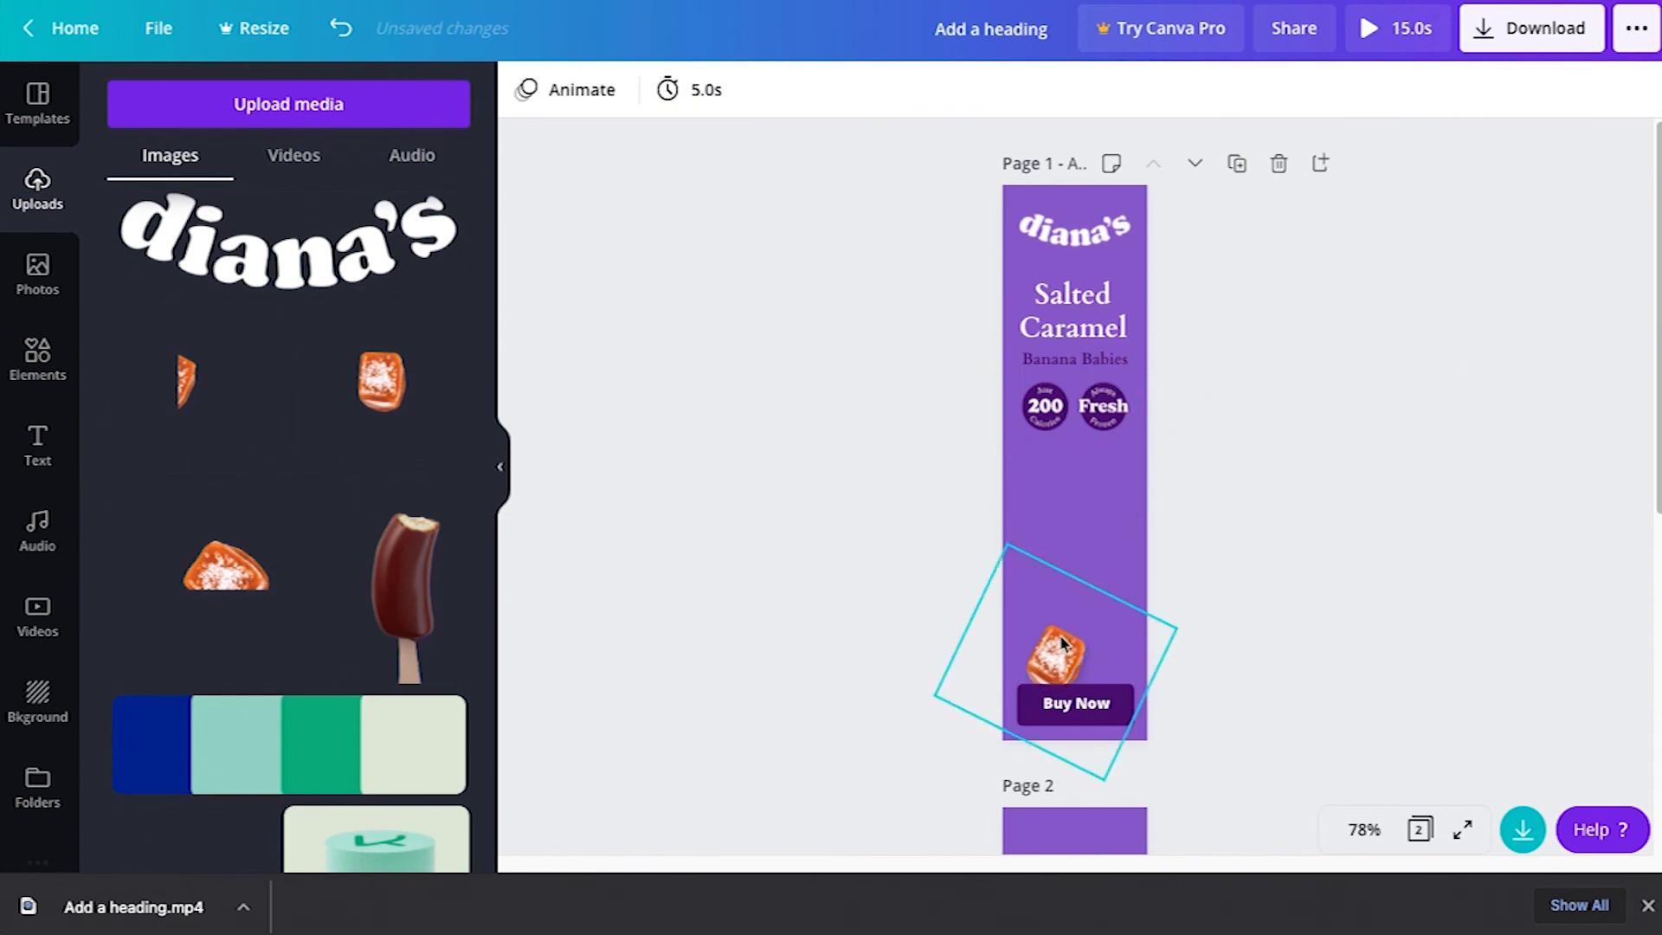
{"action": "left_click", "coordinate": [1054, 647]}
{"action": "key", "text": "Delete"}
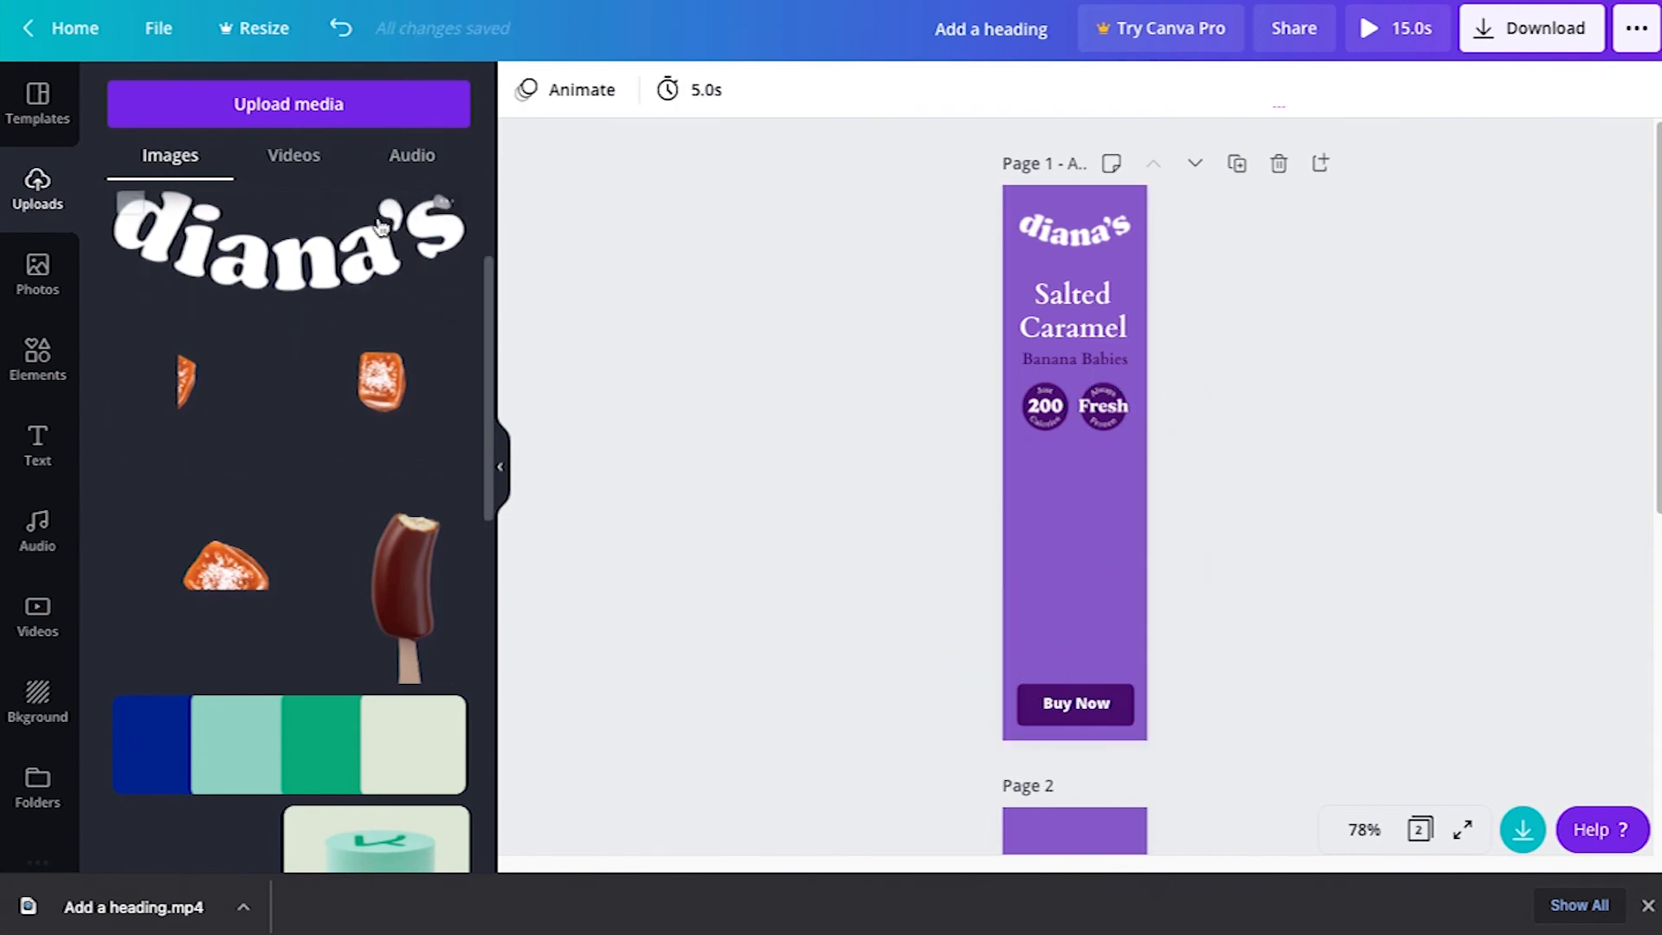
Upload Add a heading.mp4 from the Desktop to the media library.
{"action": "left_click", "coordinate": [321, 107]}
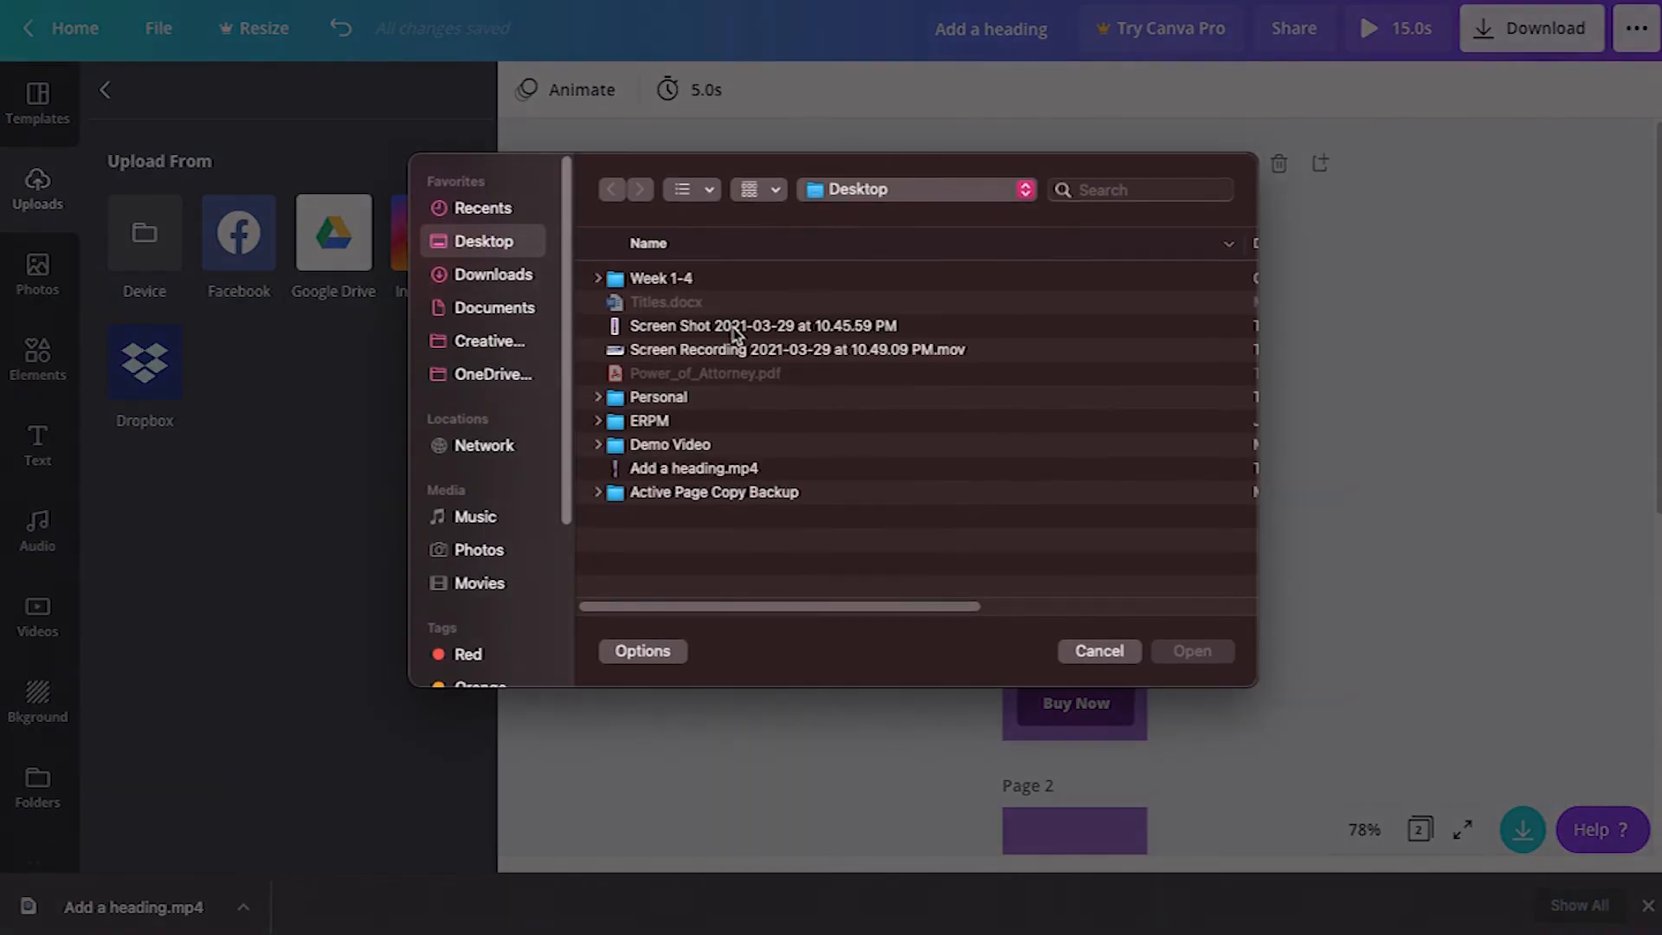
{"action": "left_click", "coordinate": [694, 470]}
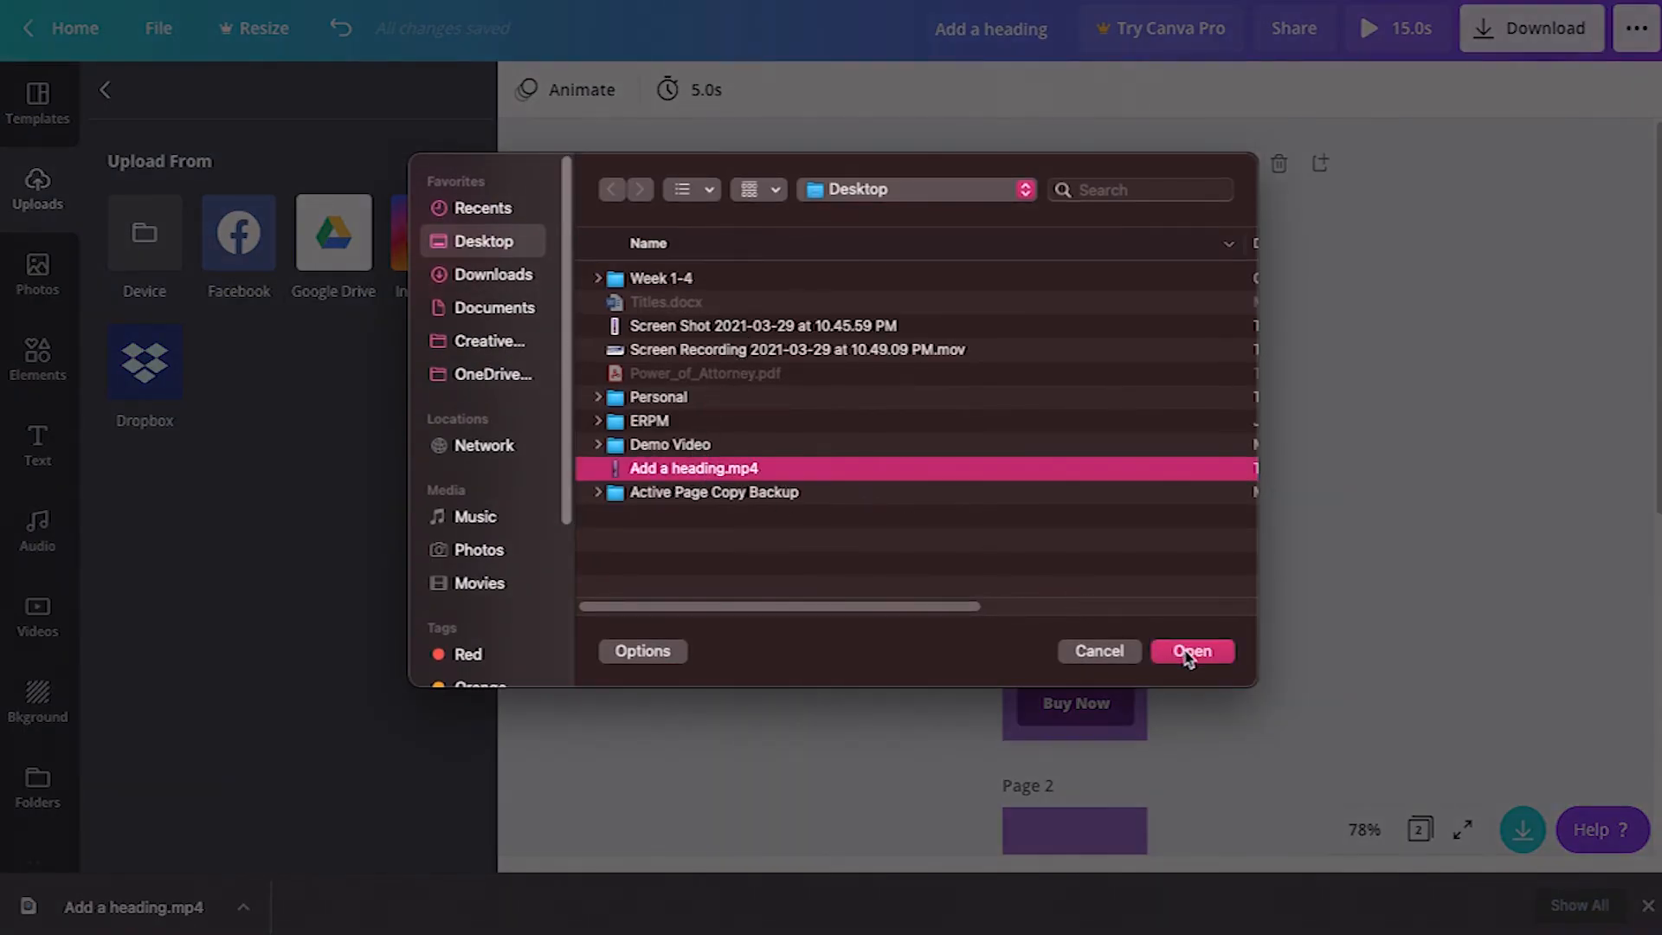
{"action": "left_click", "coordinate": [1191, 651]}
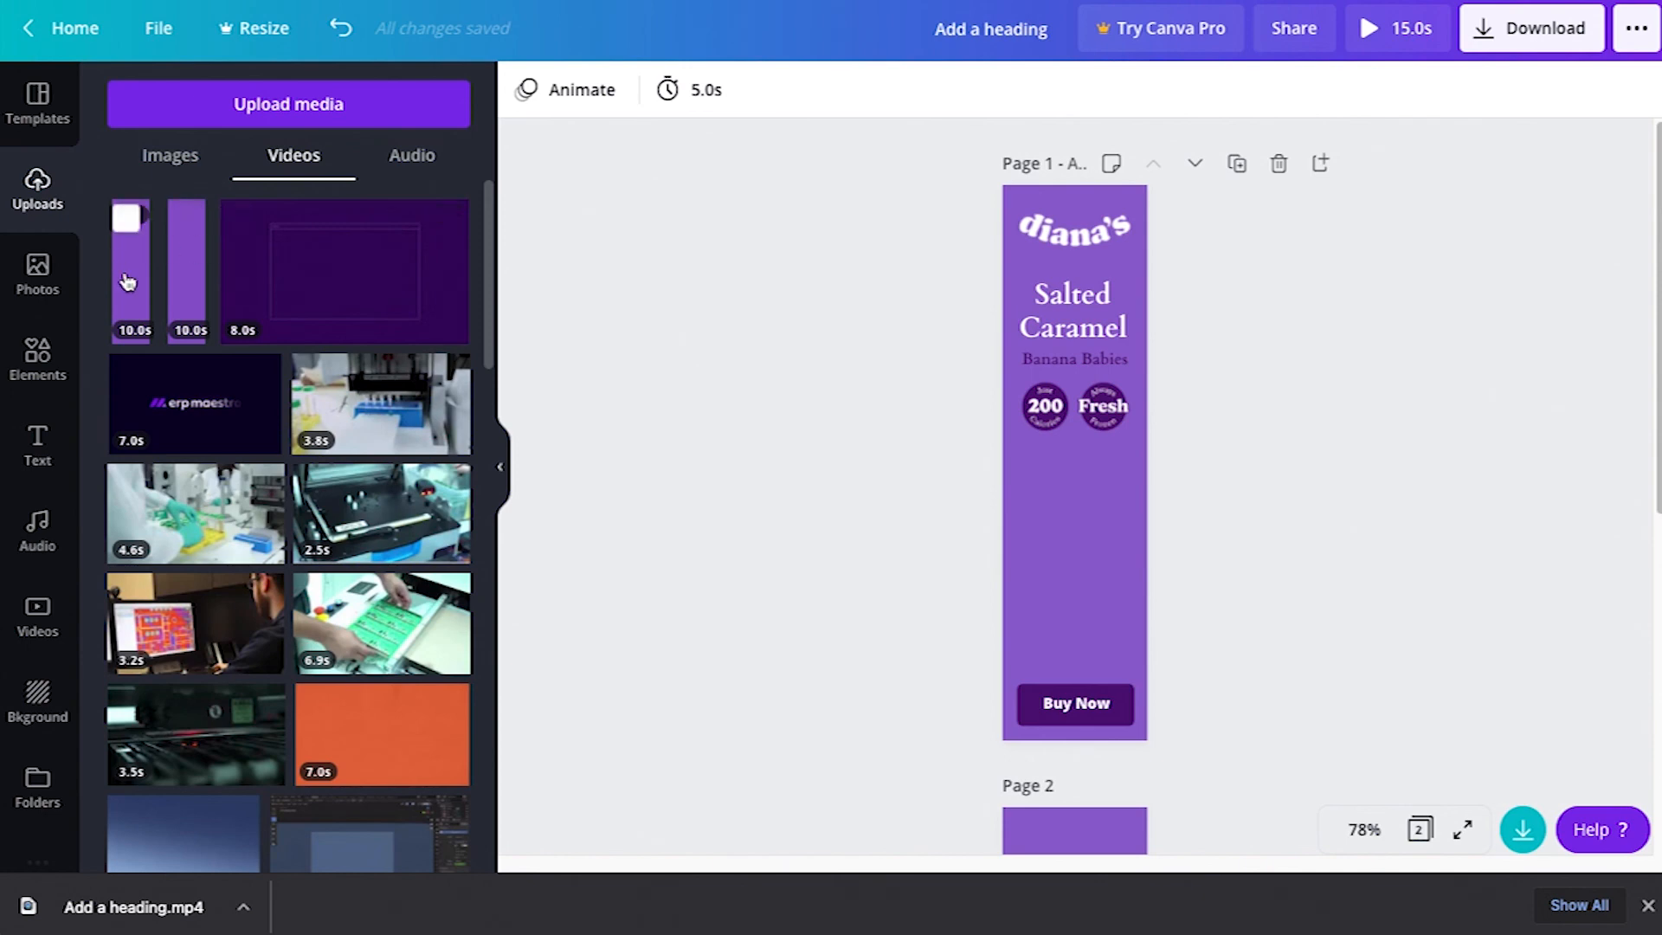
Add the uploaded 10-second video to page 1 as the full-page background behind the text and button.
{"action": "left_click_drag", "start_coordinate": [127, 282], "coordinate": [1047, 295]}
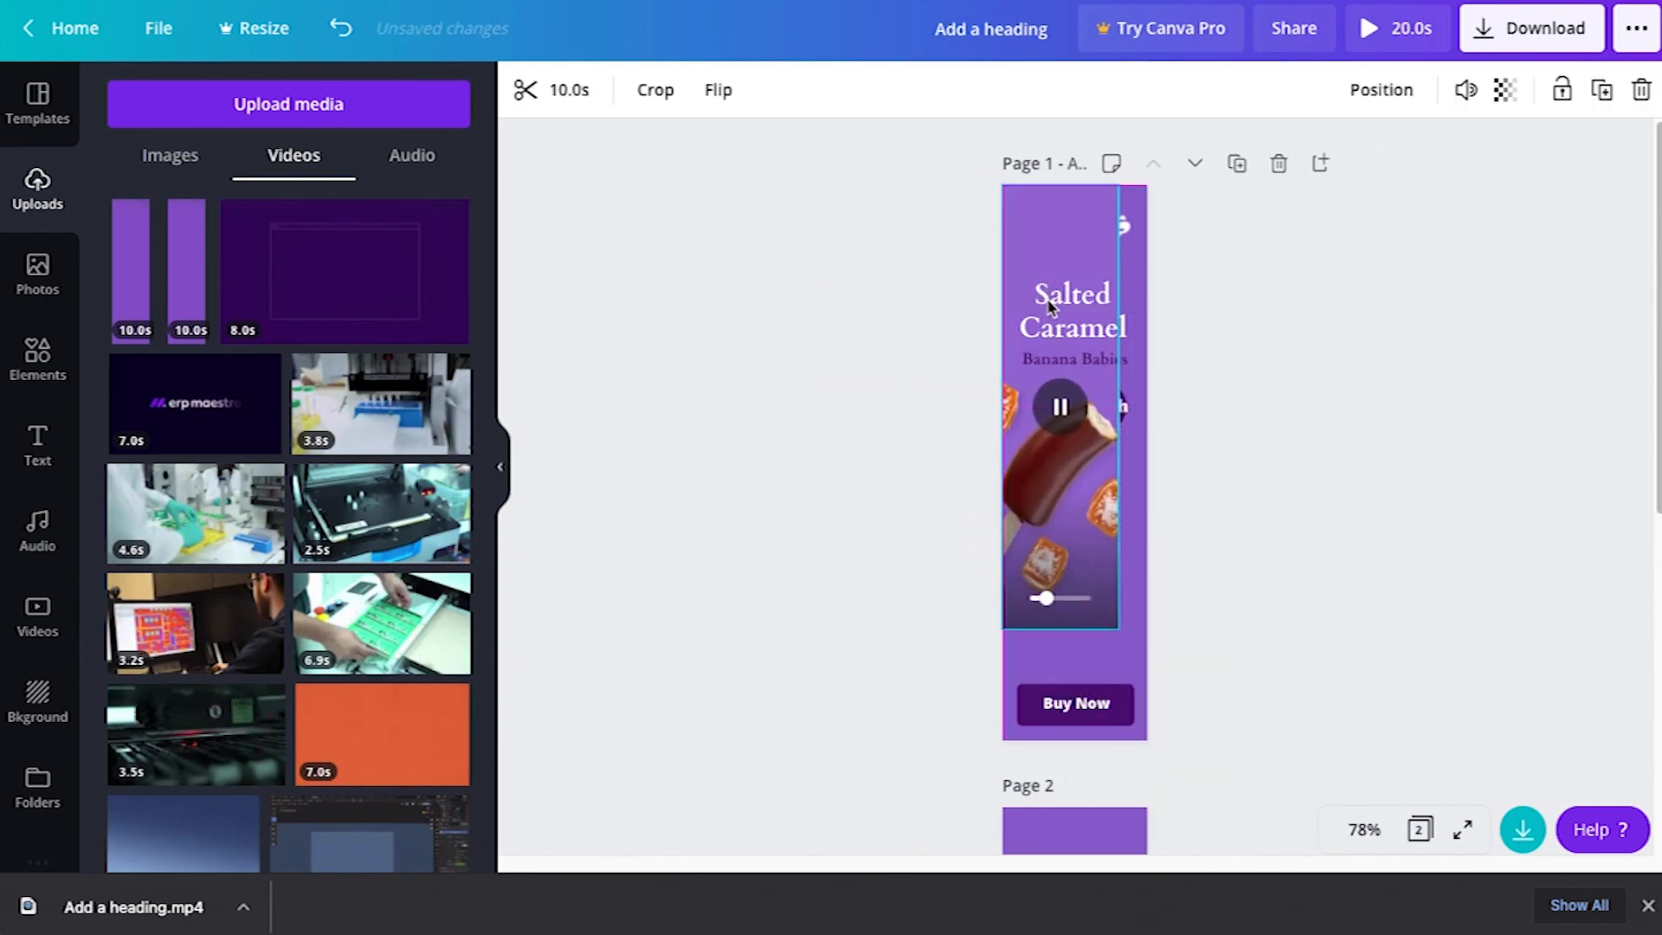
{"action": "left_click_drag", "start_coordinate": [1118, 625], "coordinate": [1148, 740]}
{"action": "key", "text": "Delete"}
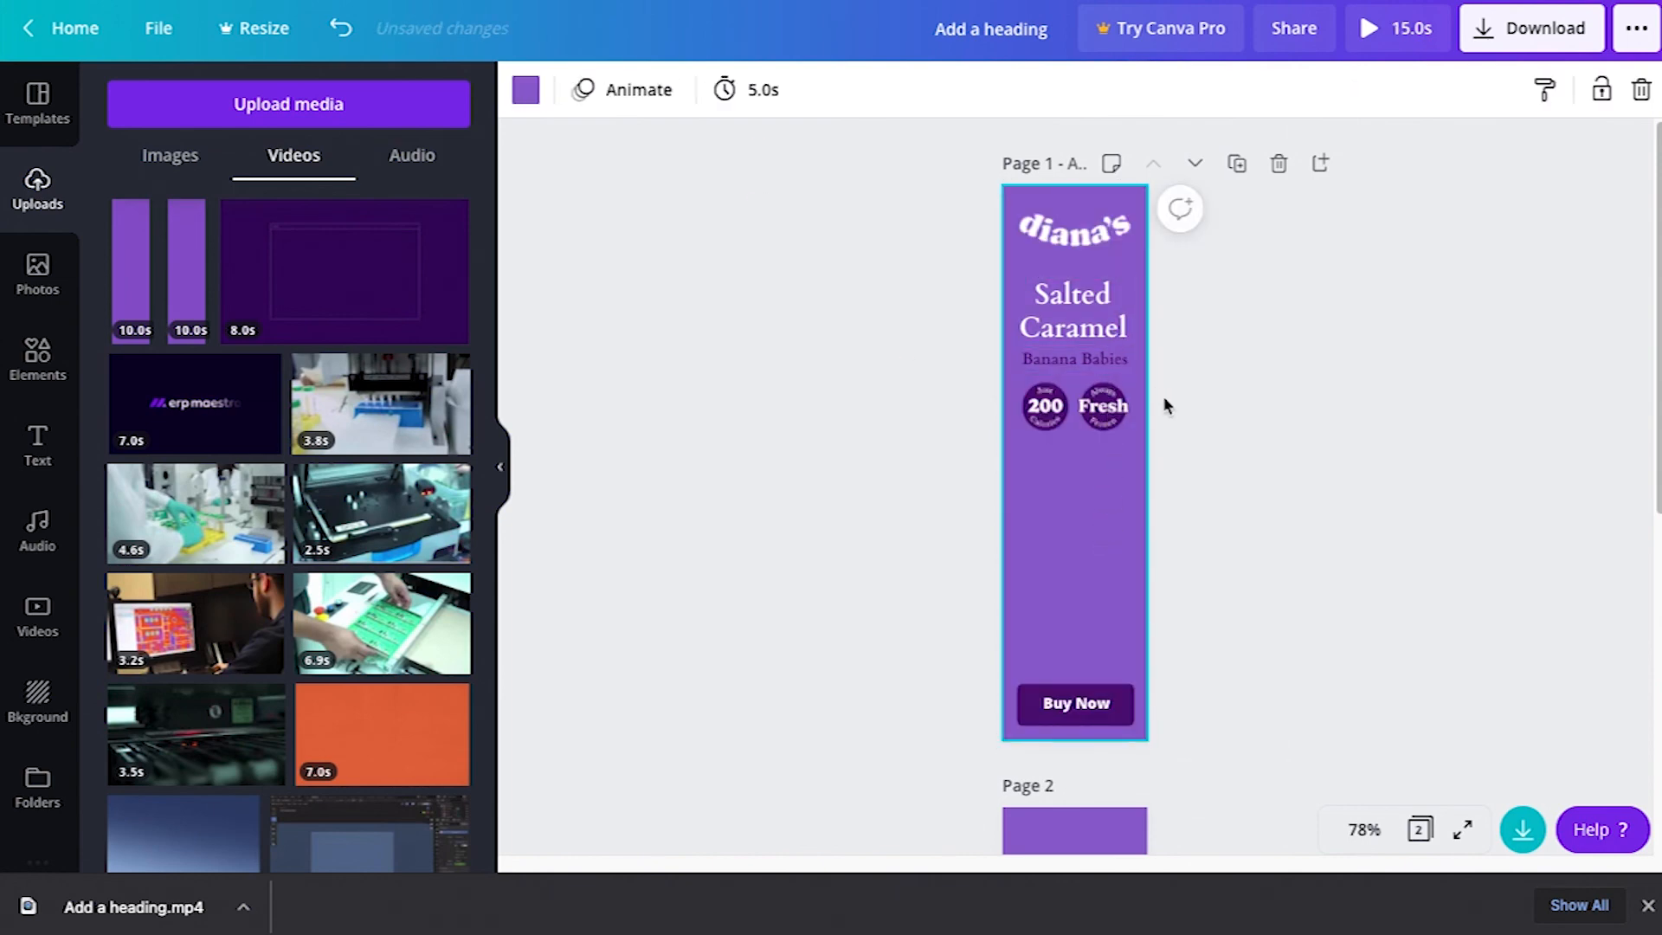
{"action": "key", "text": "ctrl+z"}
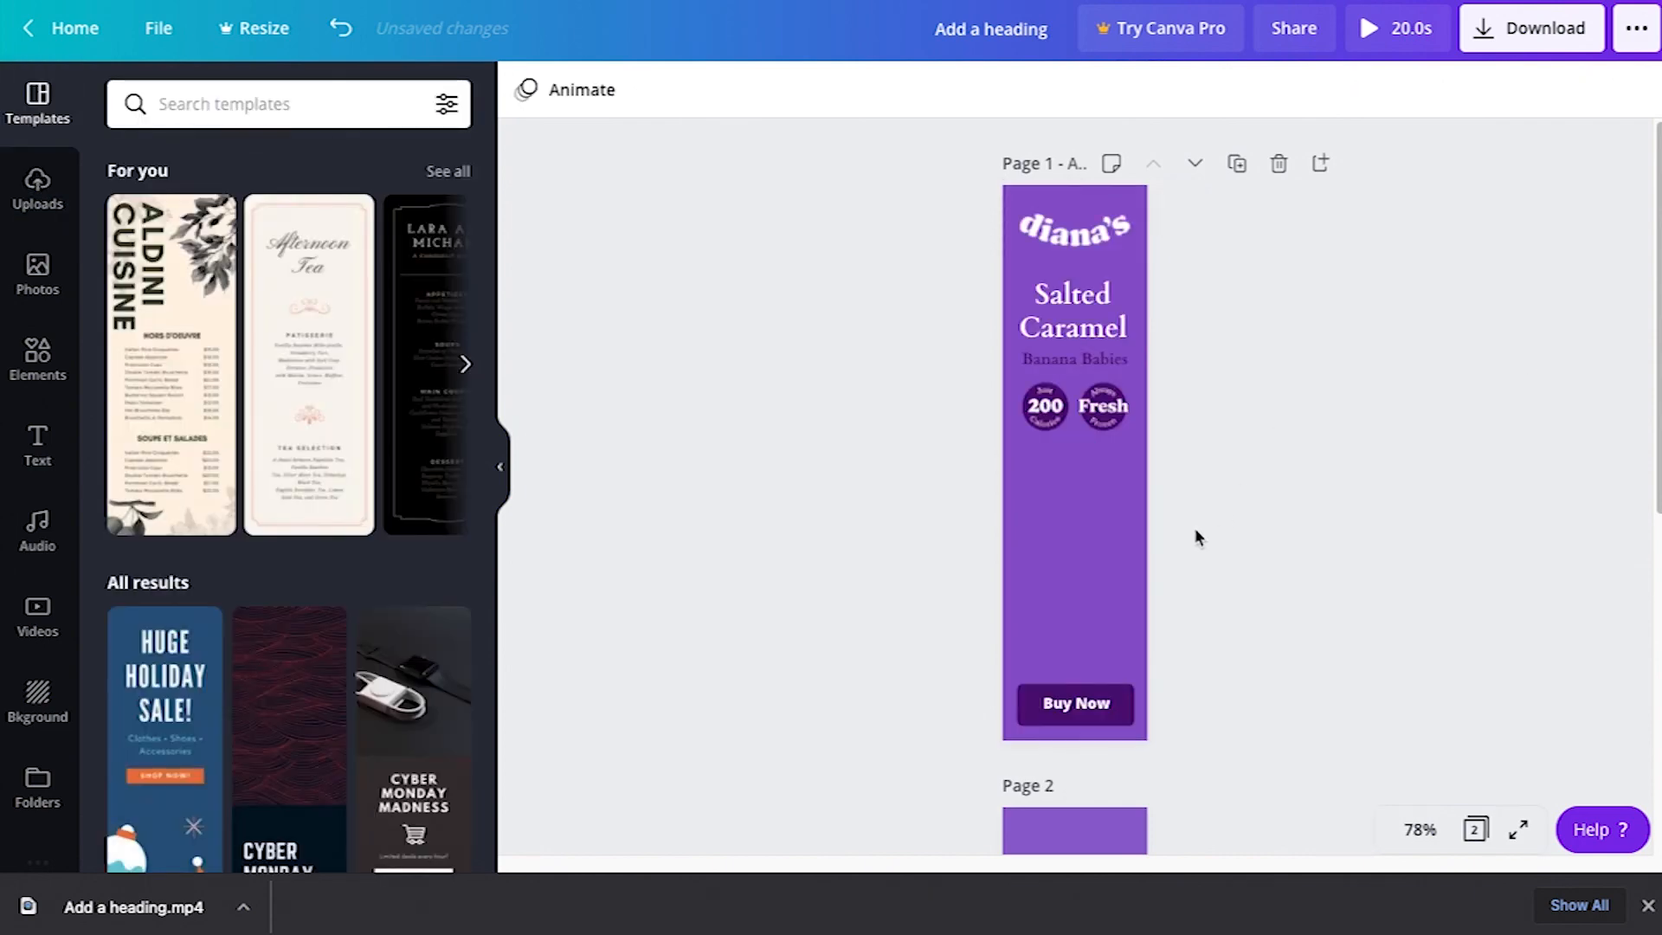
Play the background video on page 1 to check the animation, and compare it with page 2.
{"action": "left_click", "coordinate": [1077, 537]}
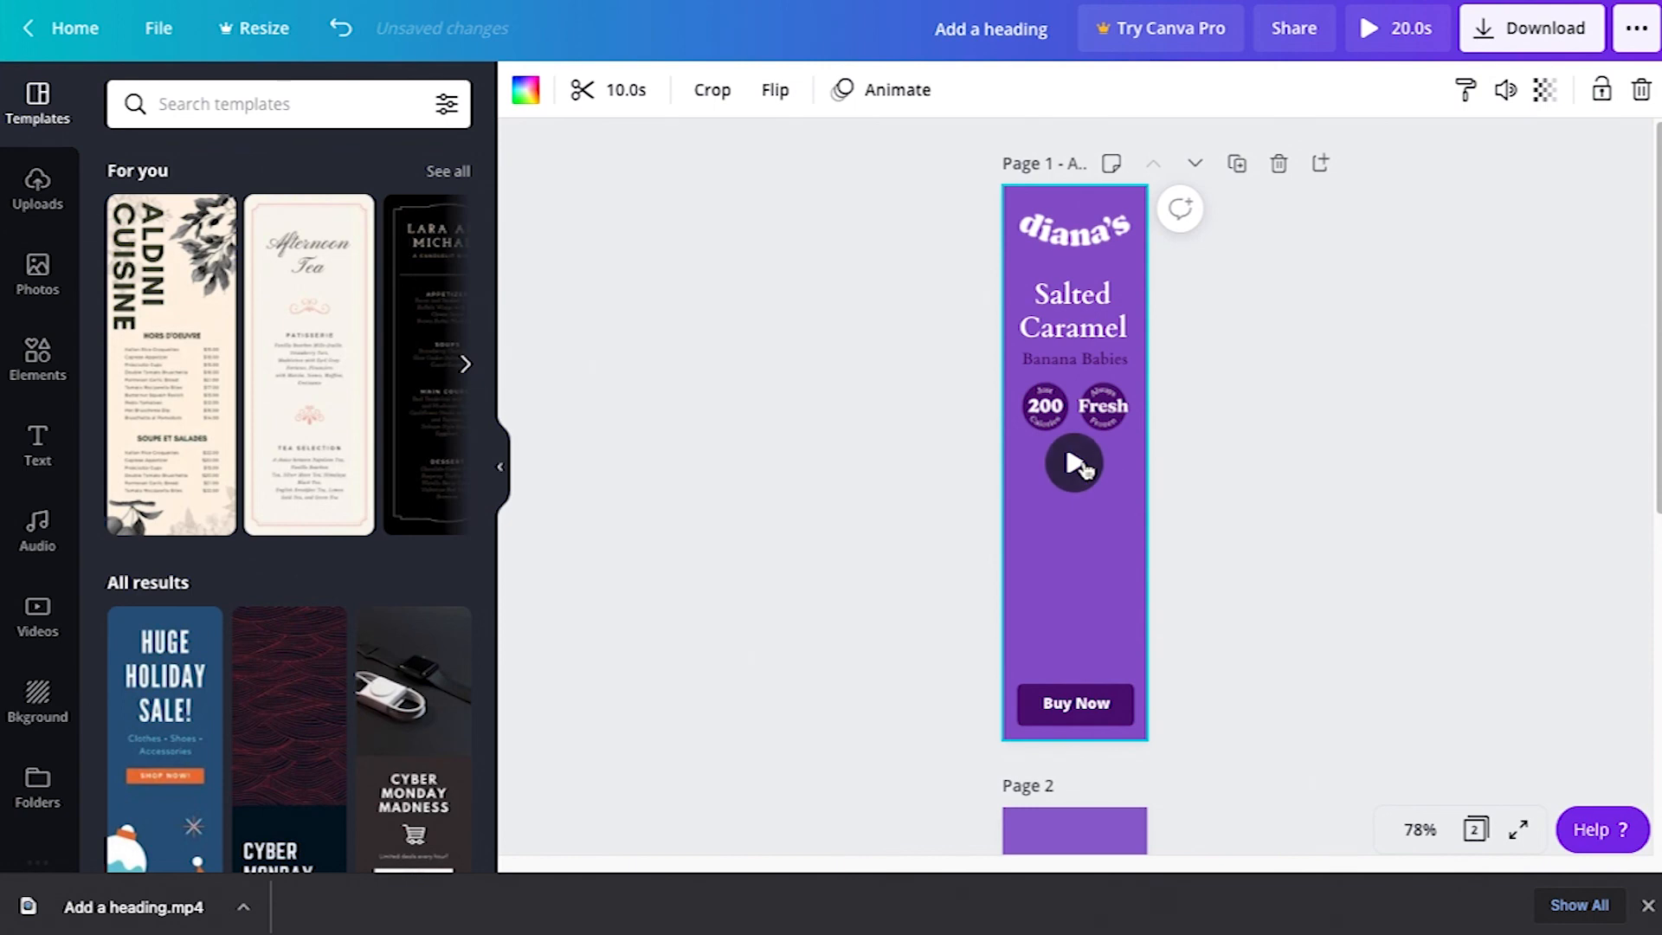
{"action": "left_click", "coordinate": [1073, 462]}
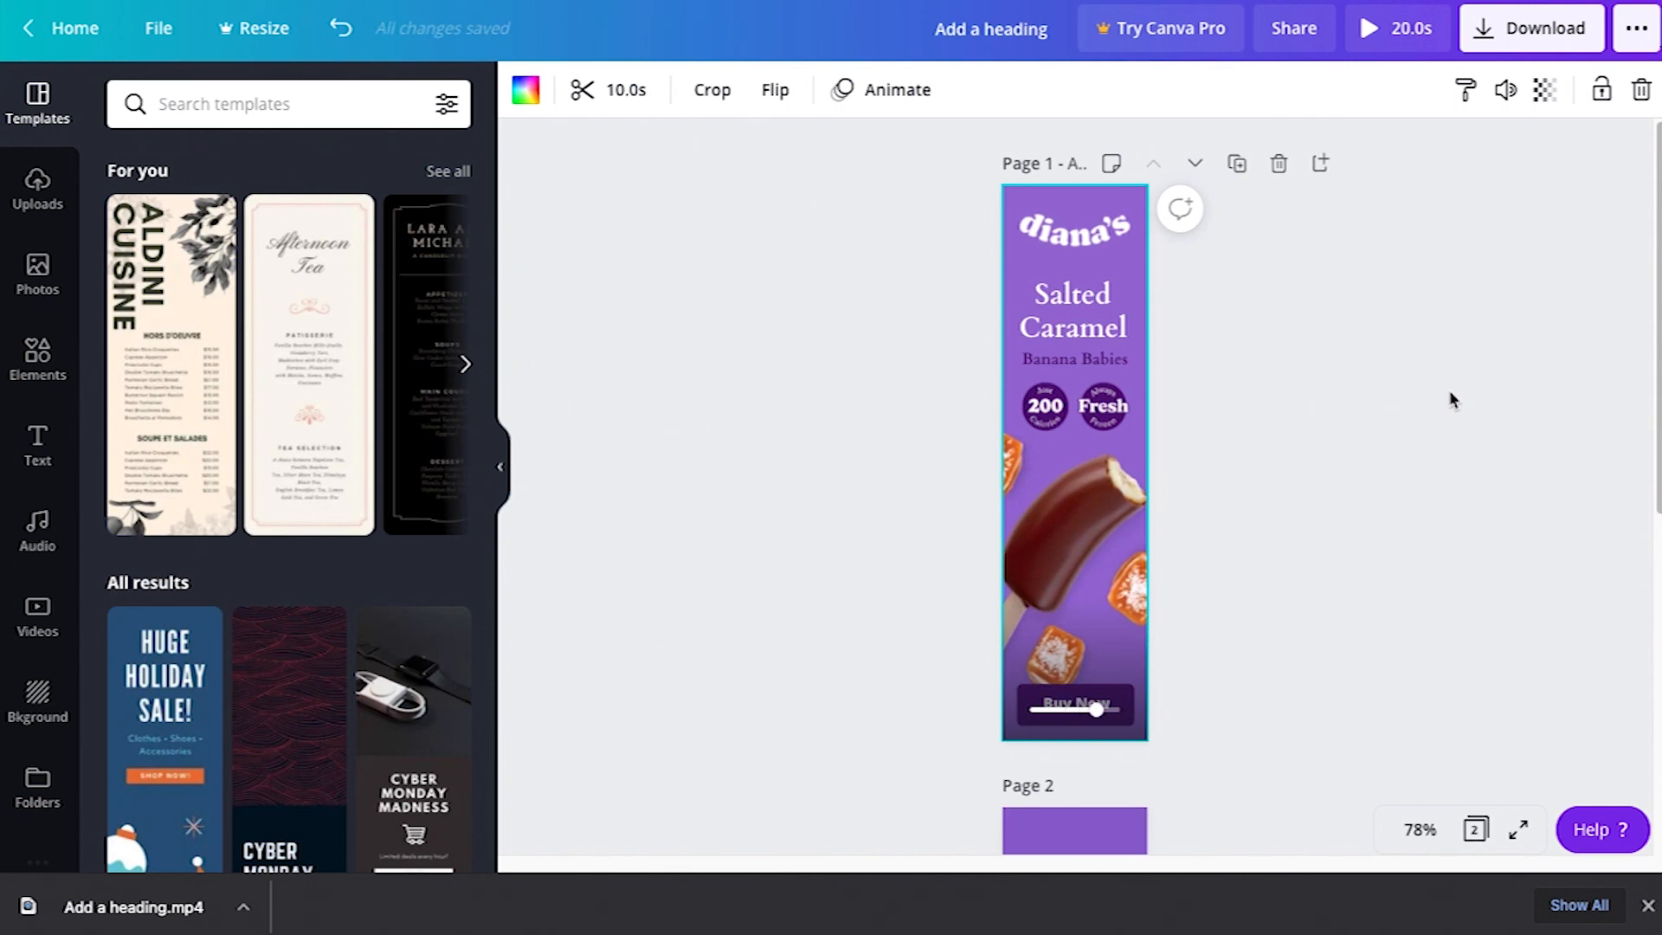
{"action": "left_click", "coordinate": [1449, 398]}
{"action": "scroll", "coordinate": [1198, 541], "scroll_direction": "down", "scroll_amount": 5}
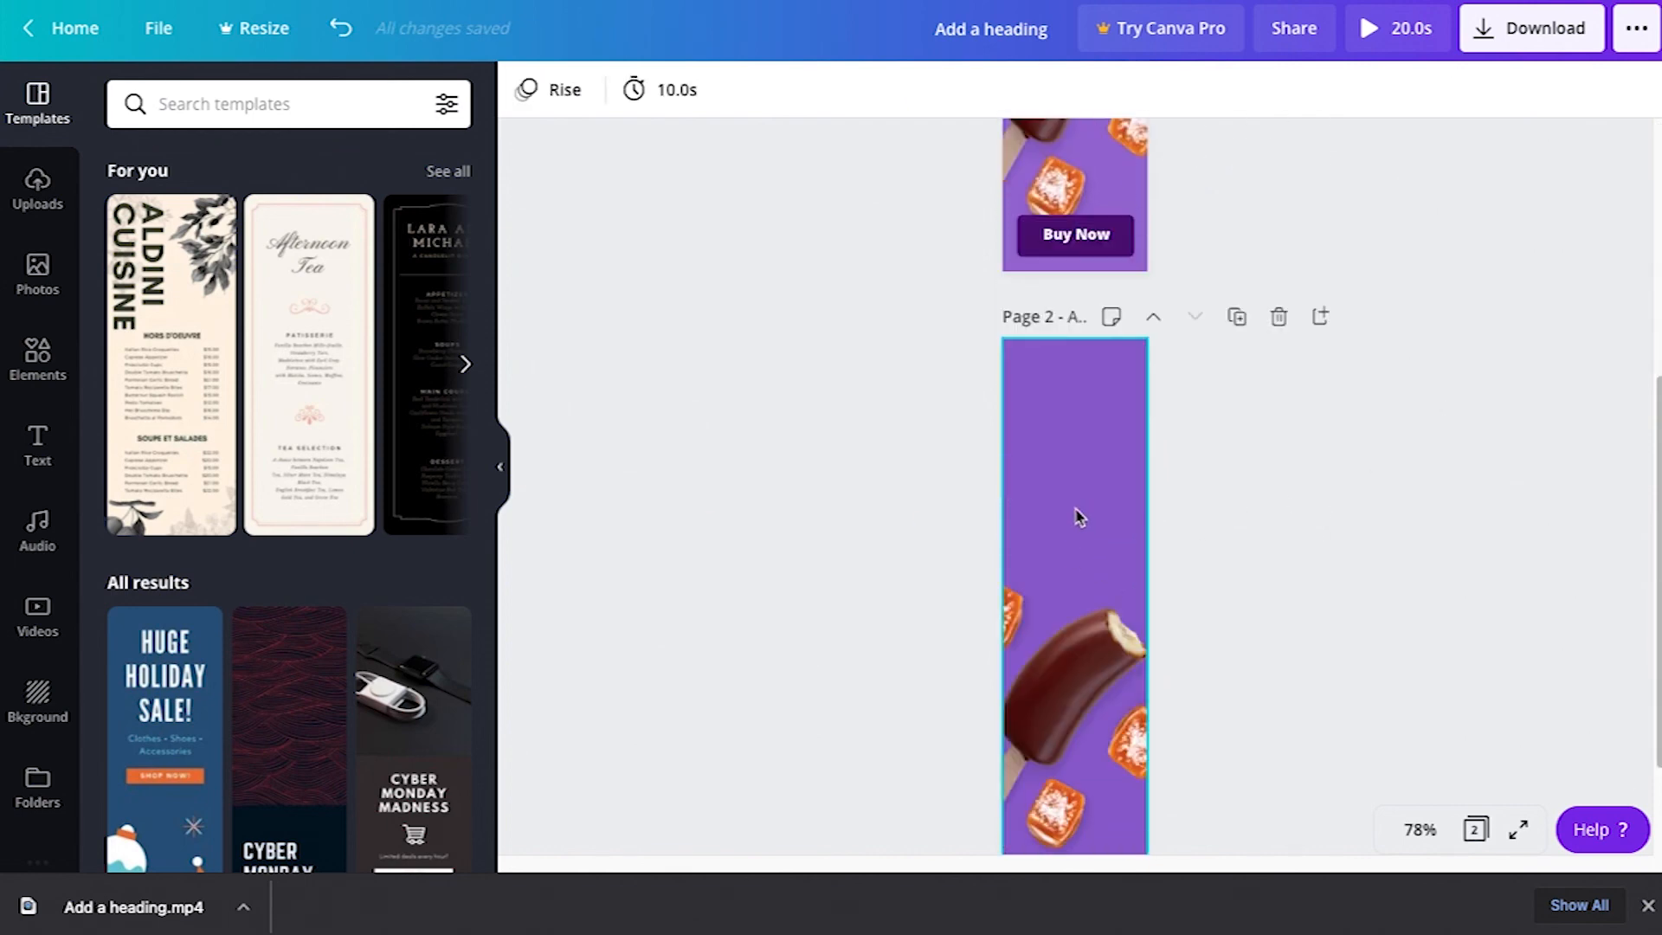
{"action": "scroll", "coordinate": [1345, 299], "scroll_direction": "up", "scroll_amount": 5}
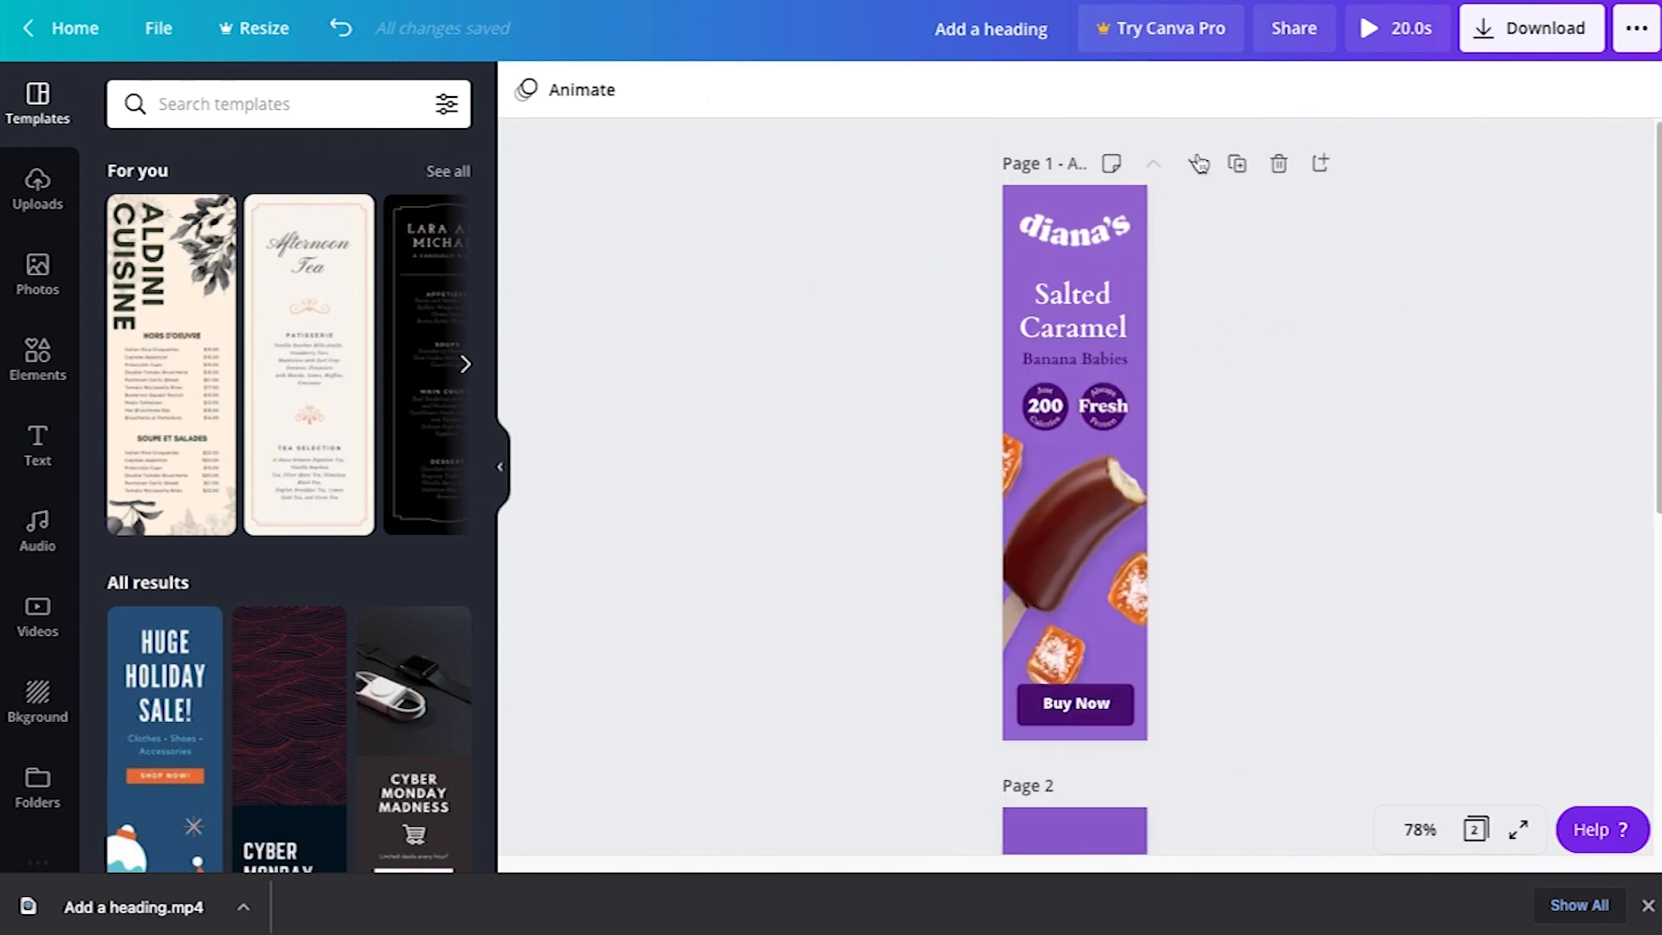
Duplicate page 1 with the video background and move the copy up one position.
{"action": "left_click", "coordinate": [1237, 163]}
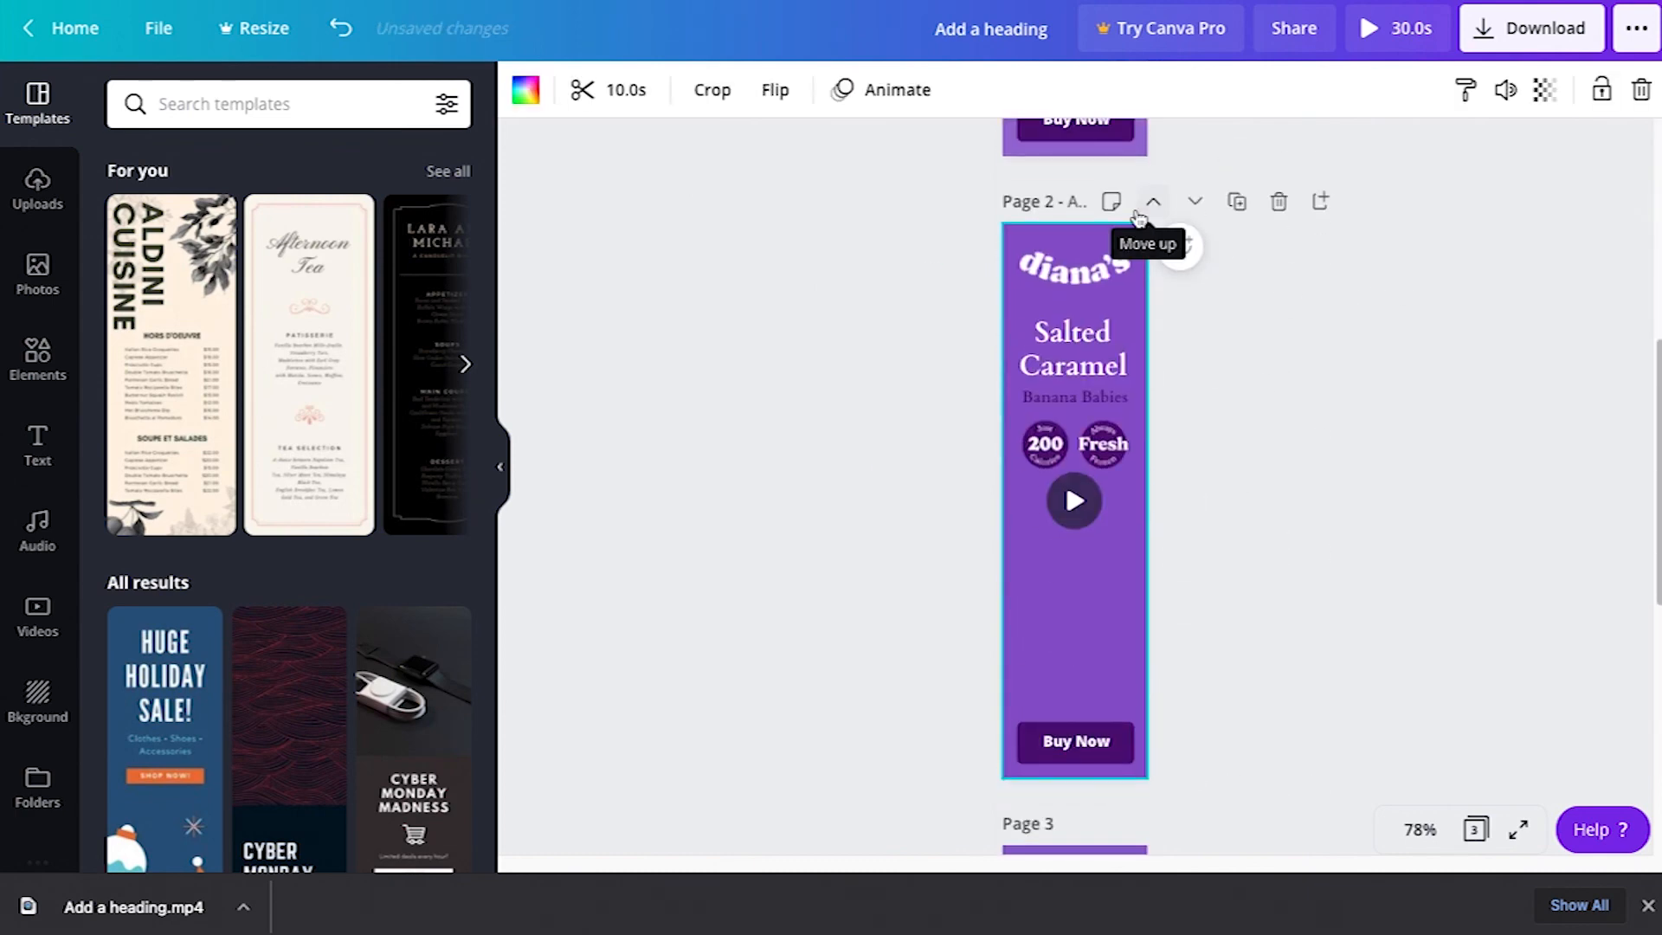
{"action": "scroll", "coordinate": [1124, 313], "scroll_direction": "up", "scroll_amount": 5}
{"action": "scroll", "coordinate": [1123, 317], "scroll_direction": "down", "scroll_amount": 3}
{"action": "scroll", "coordinate": [1123, 316], "scroll_direction": "up", "scroll_amount": 4}
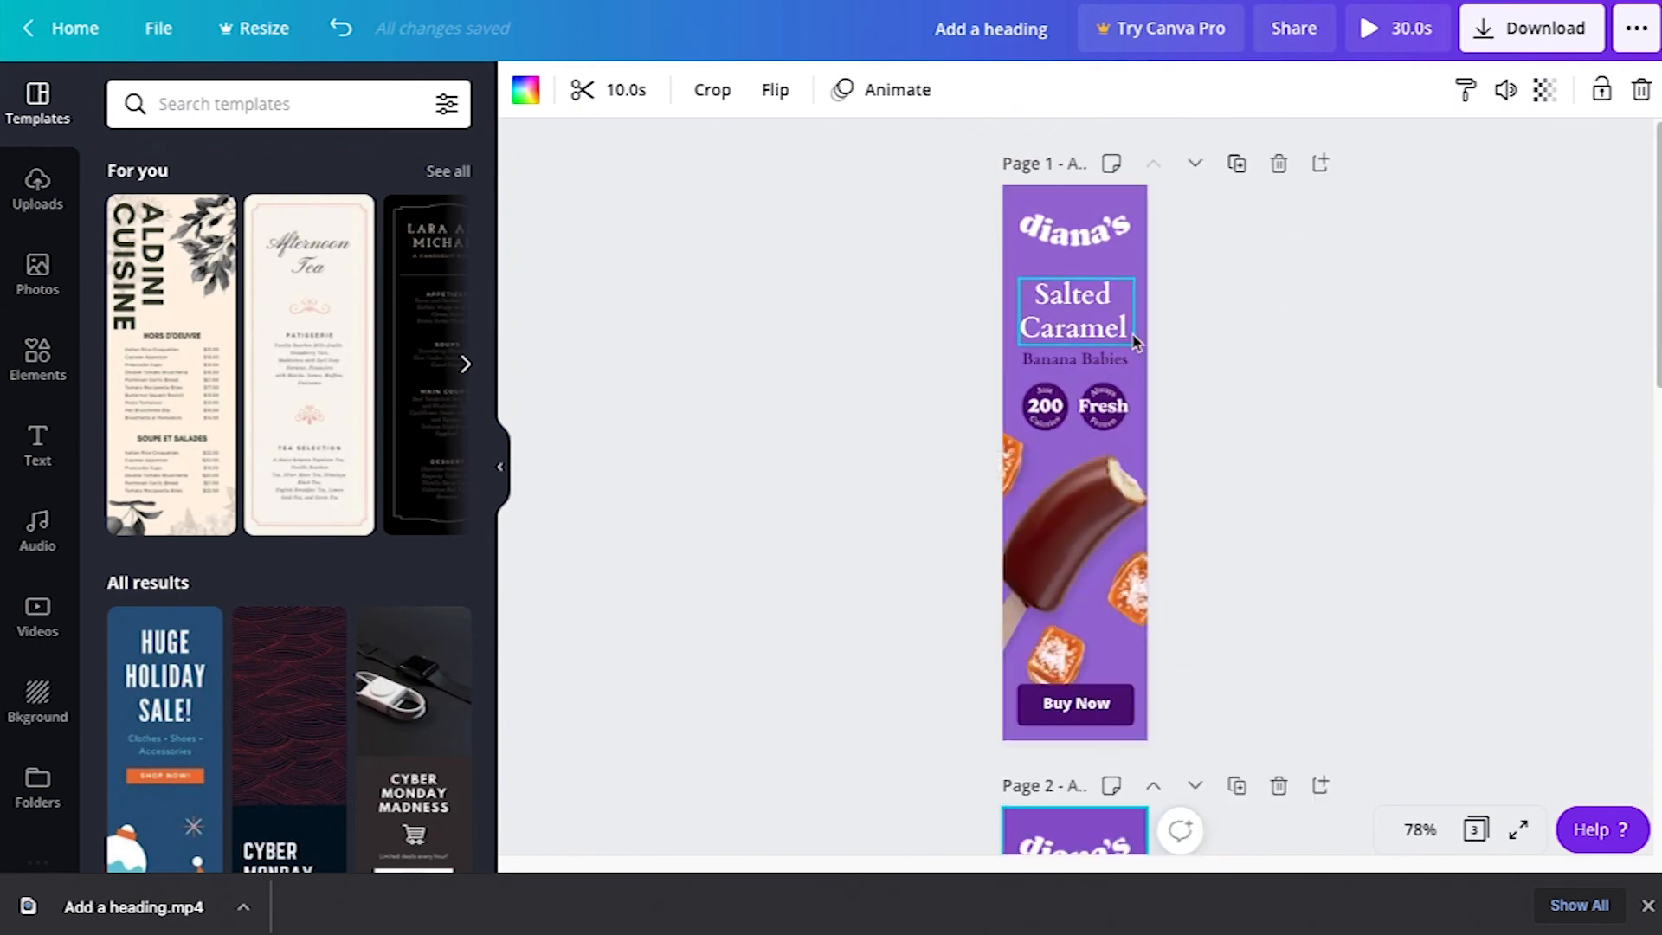
{"action": "scroll", "coordinate": [1154, 352], "scroll_direction": "down", "scroll_amount": 9}
{"action": "scroll", "coordinate": [1183, 360], "scroll_direction": "up", "scroll_amount": 7}
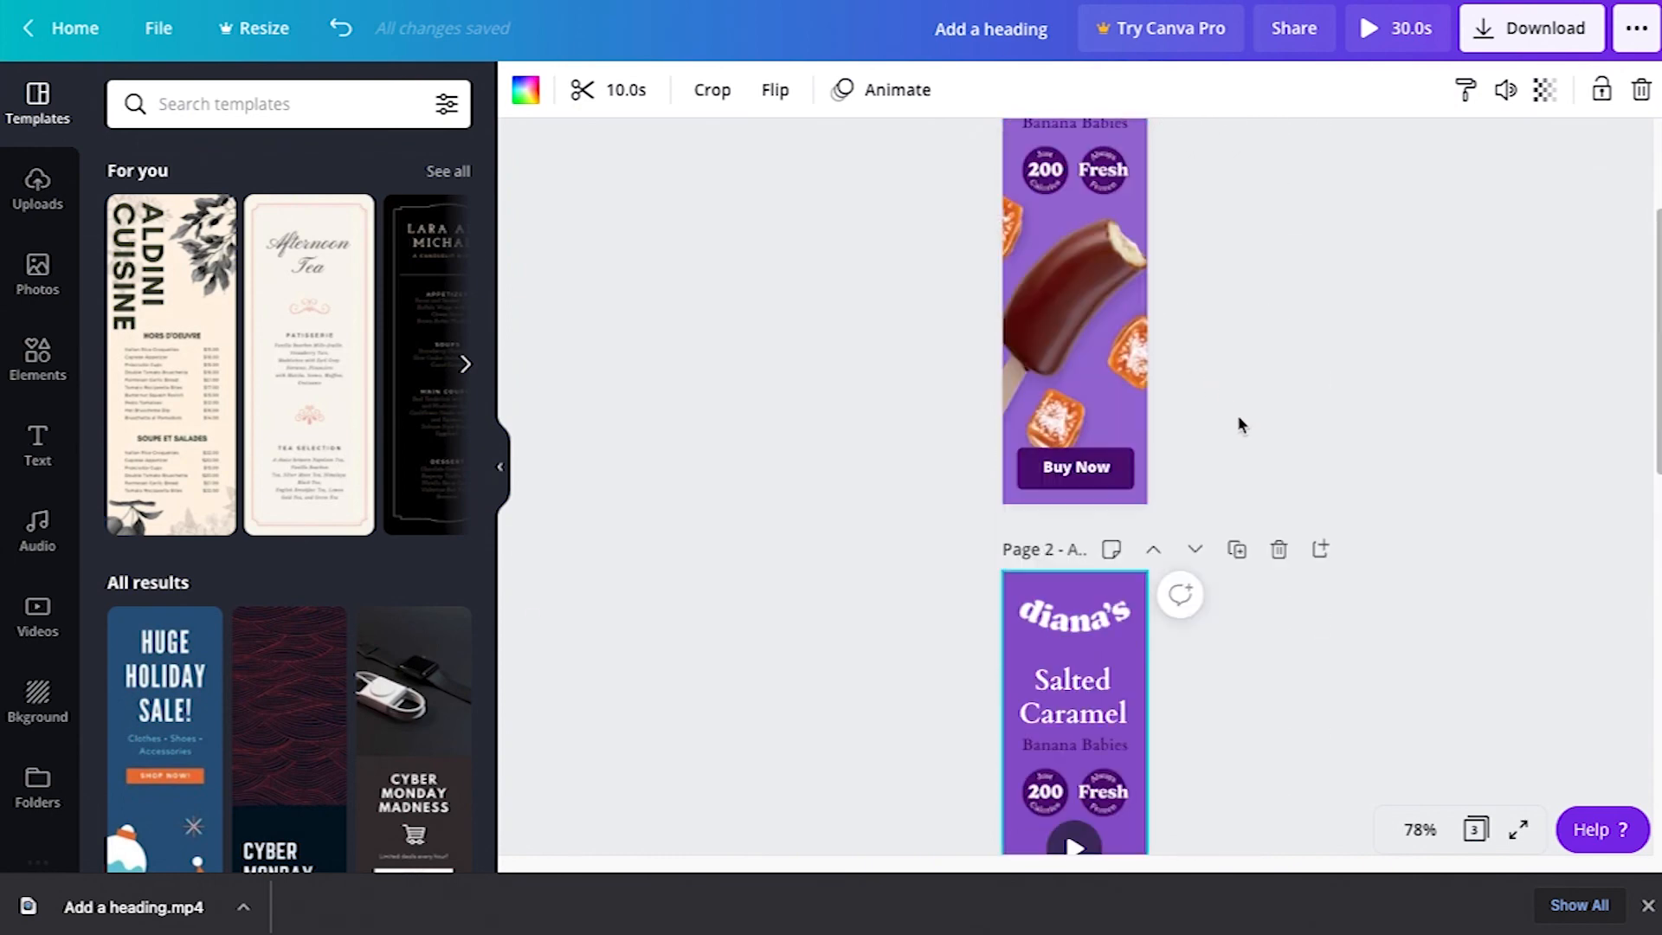
{"action": "left_click", "coordinate": [1153, 549]}
Delete page 3, the simplified page containing only the banana pop and caramels.
{"action": "scroll", "coordinate": [1216, 475], "scroll_direction": "down", "scroll_amount": 10}
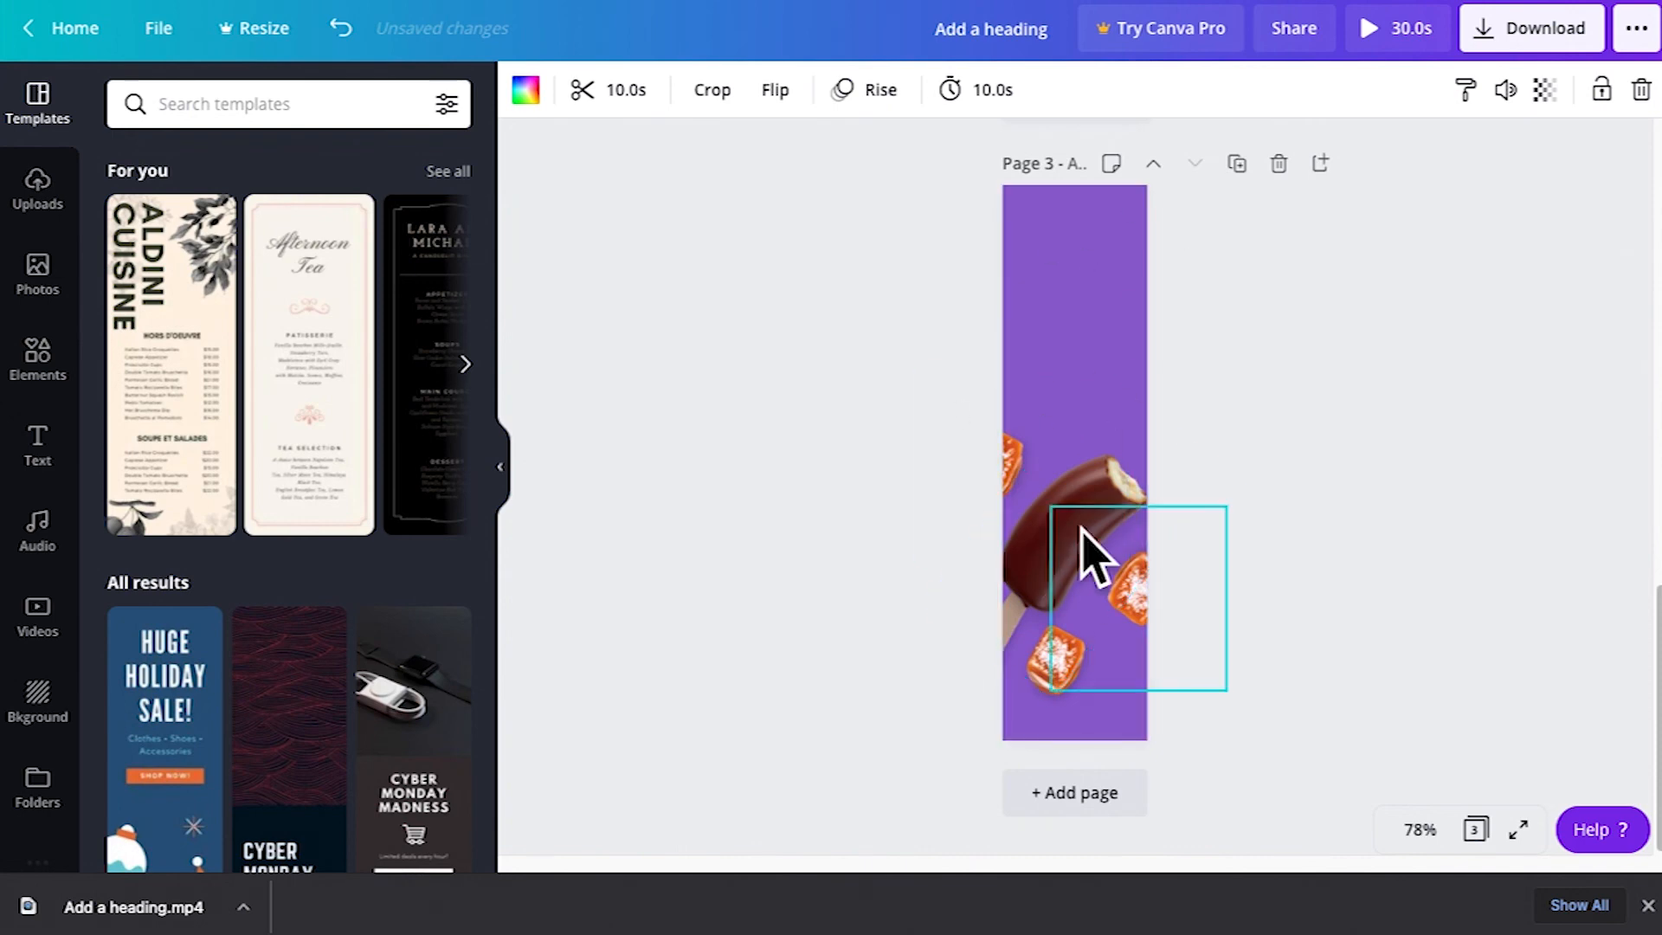
{"action": "scroll", "coordinate": [1087, 407], "scroll_direction": "up", "scroll_amount": 2}
{"action": "left_click", "coordinate": [1280, 356]}
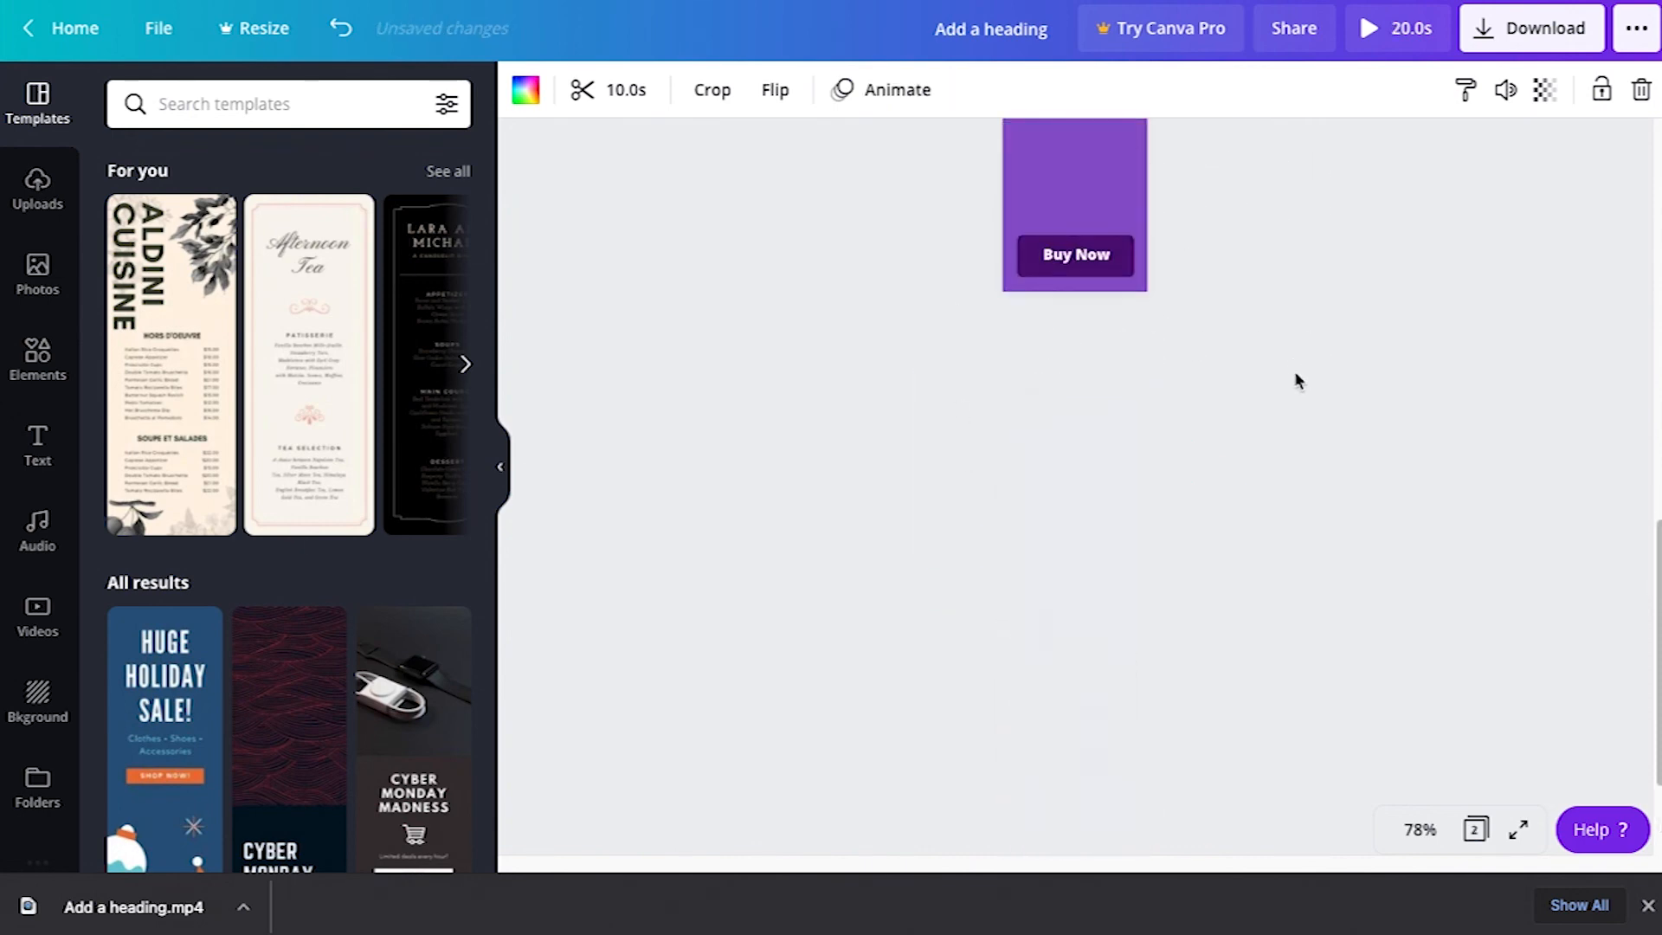
{"action": "scroll", "coordinate": [1355, 455], "scroll_direction": "up", "scroll_amount": 5}
{"action": "scroll", "coordinate": [1064, 417], "scroll_direction": "down", "scroll_amount": 7}
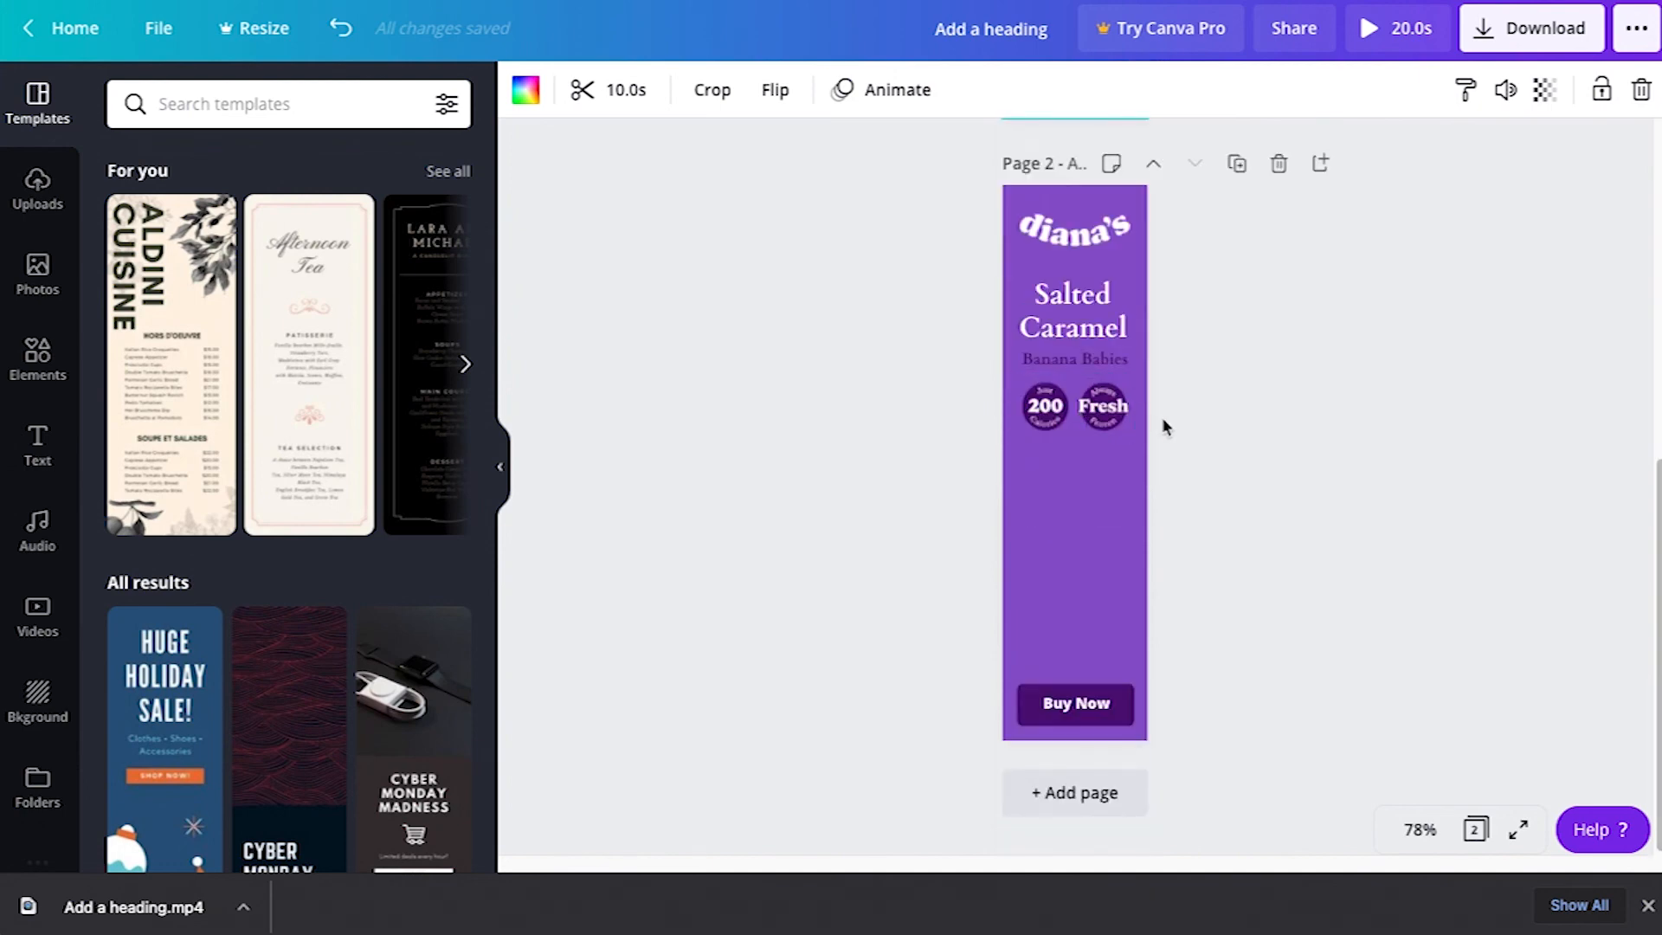
Download both pages of the design as an animated GIF.
{"action": "scroll", "coordinate": [1165, 424], "scroll_direction": "up", "scroll_amount": 5}
{"action": "left_click", "coordinate": [1553, 33]}
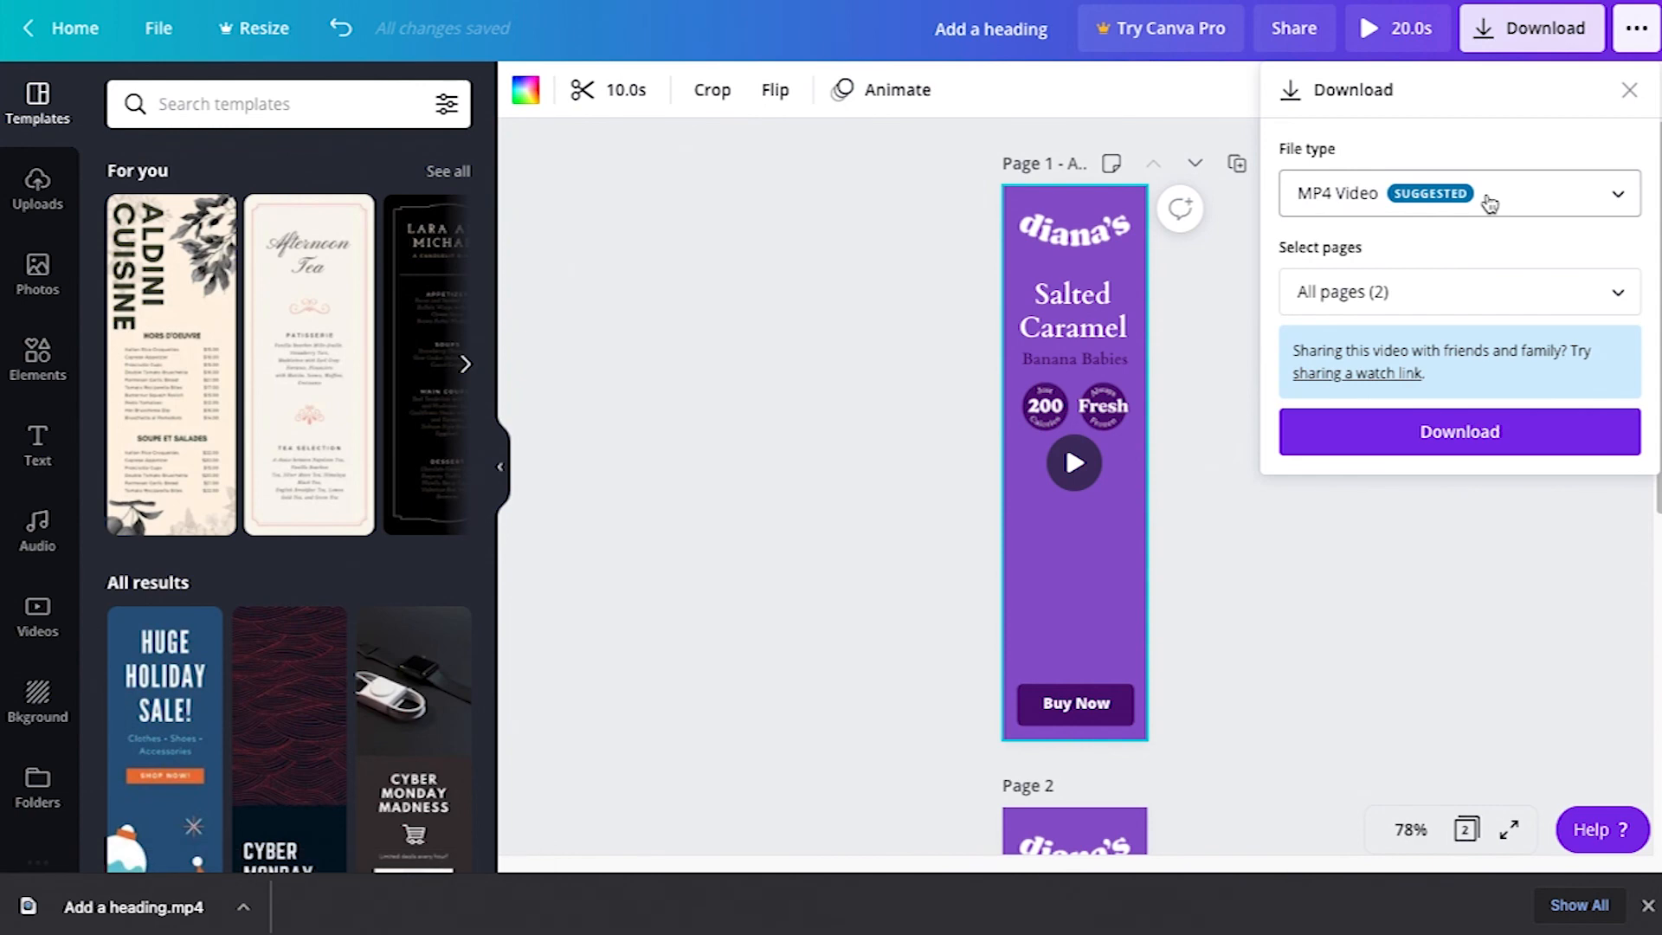
{"action": "left_click", "coordinate": [1488, 204]}
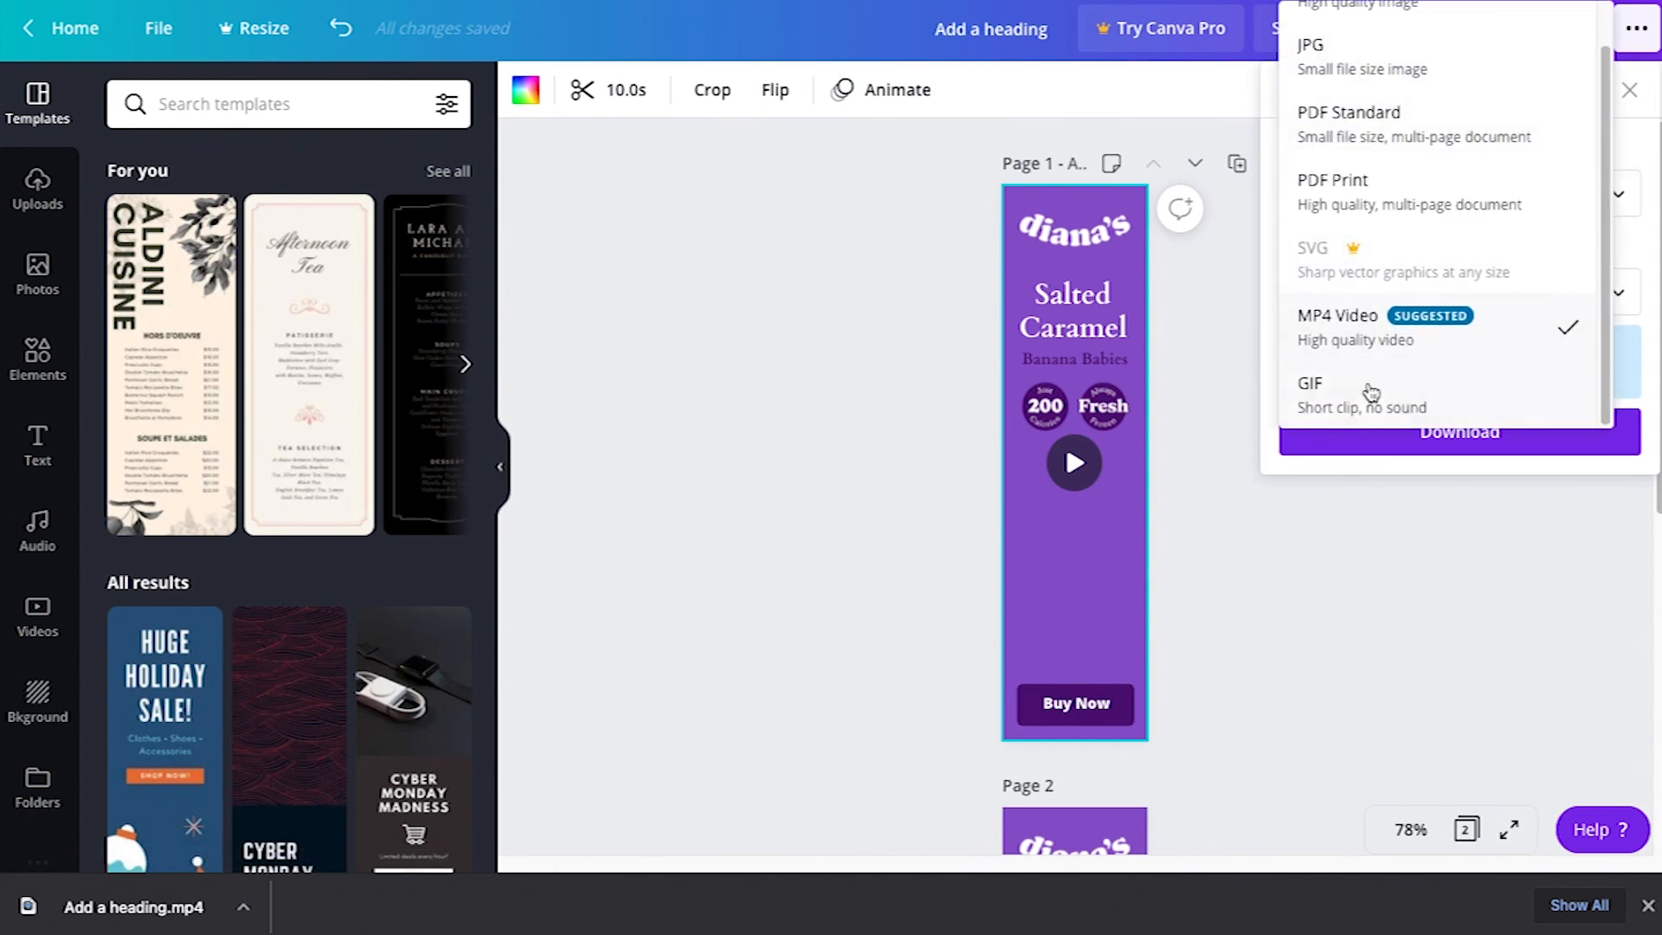
{"action": "left_click", "coordinate": [1365, 389]}
{"action": "left_click", "coordinate": [1477, 298]}
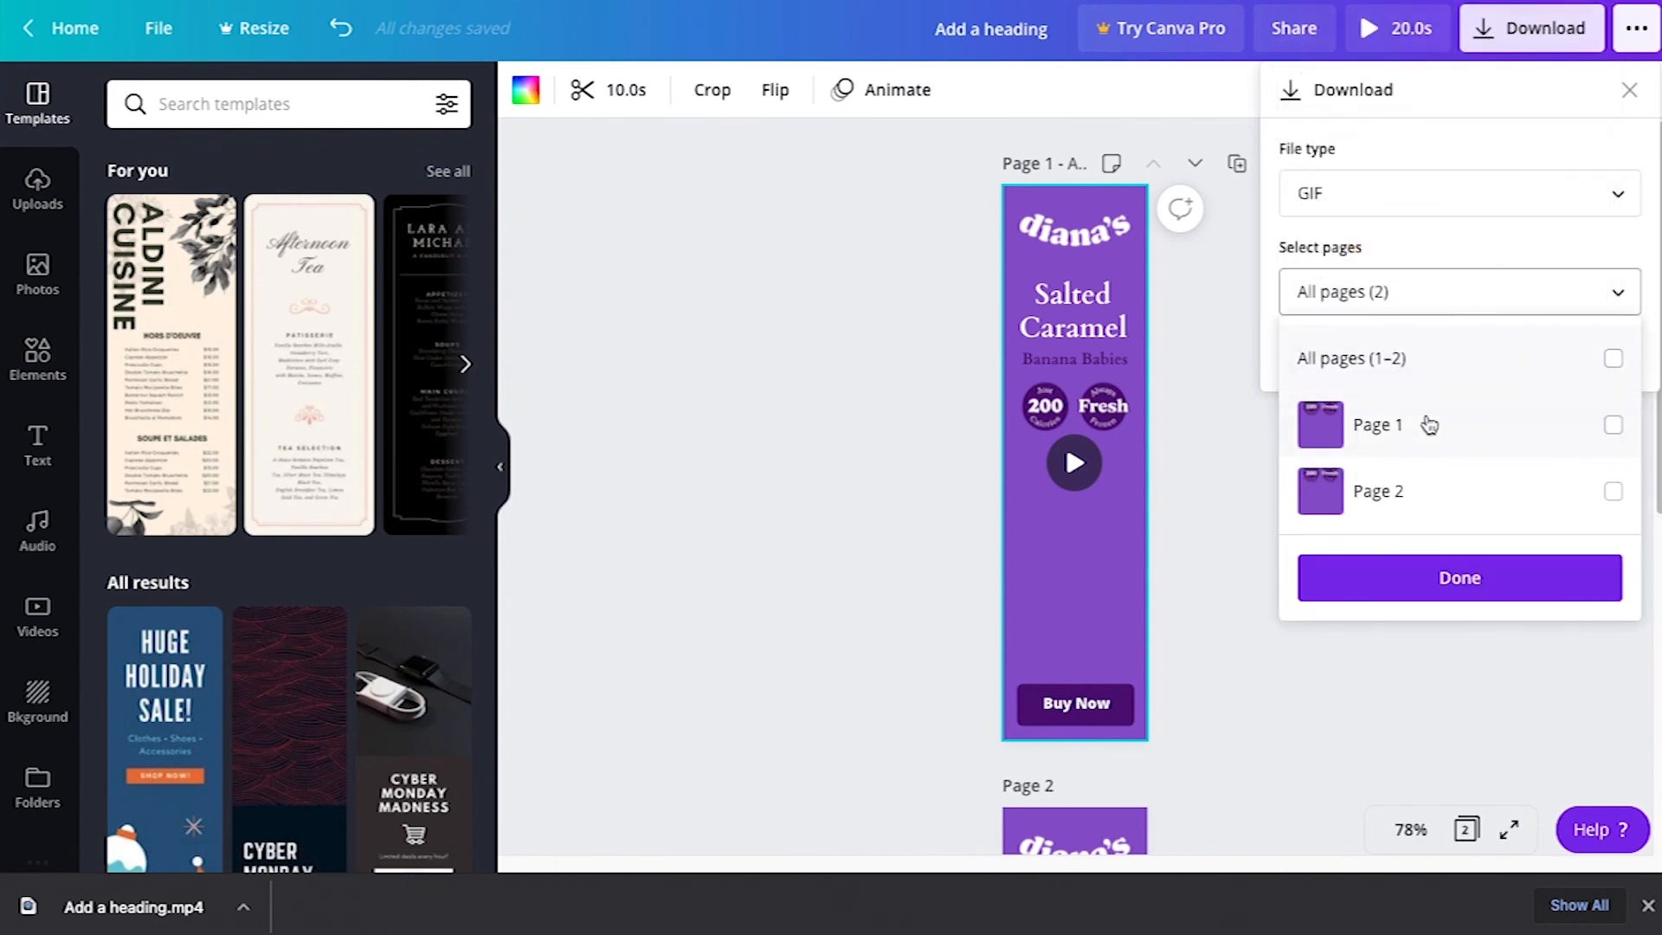
{"action": "left_click", "coordinate": [1457, 578]}
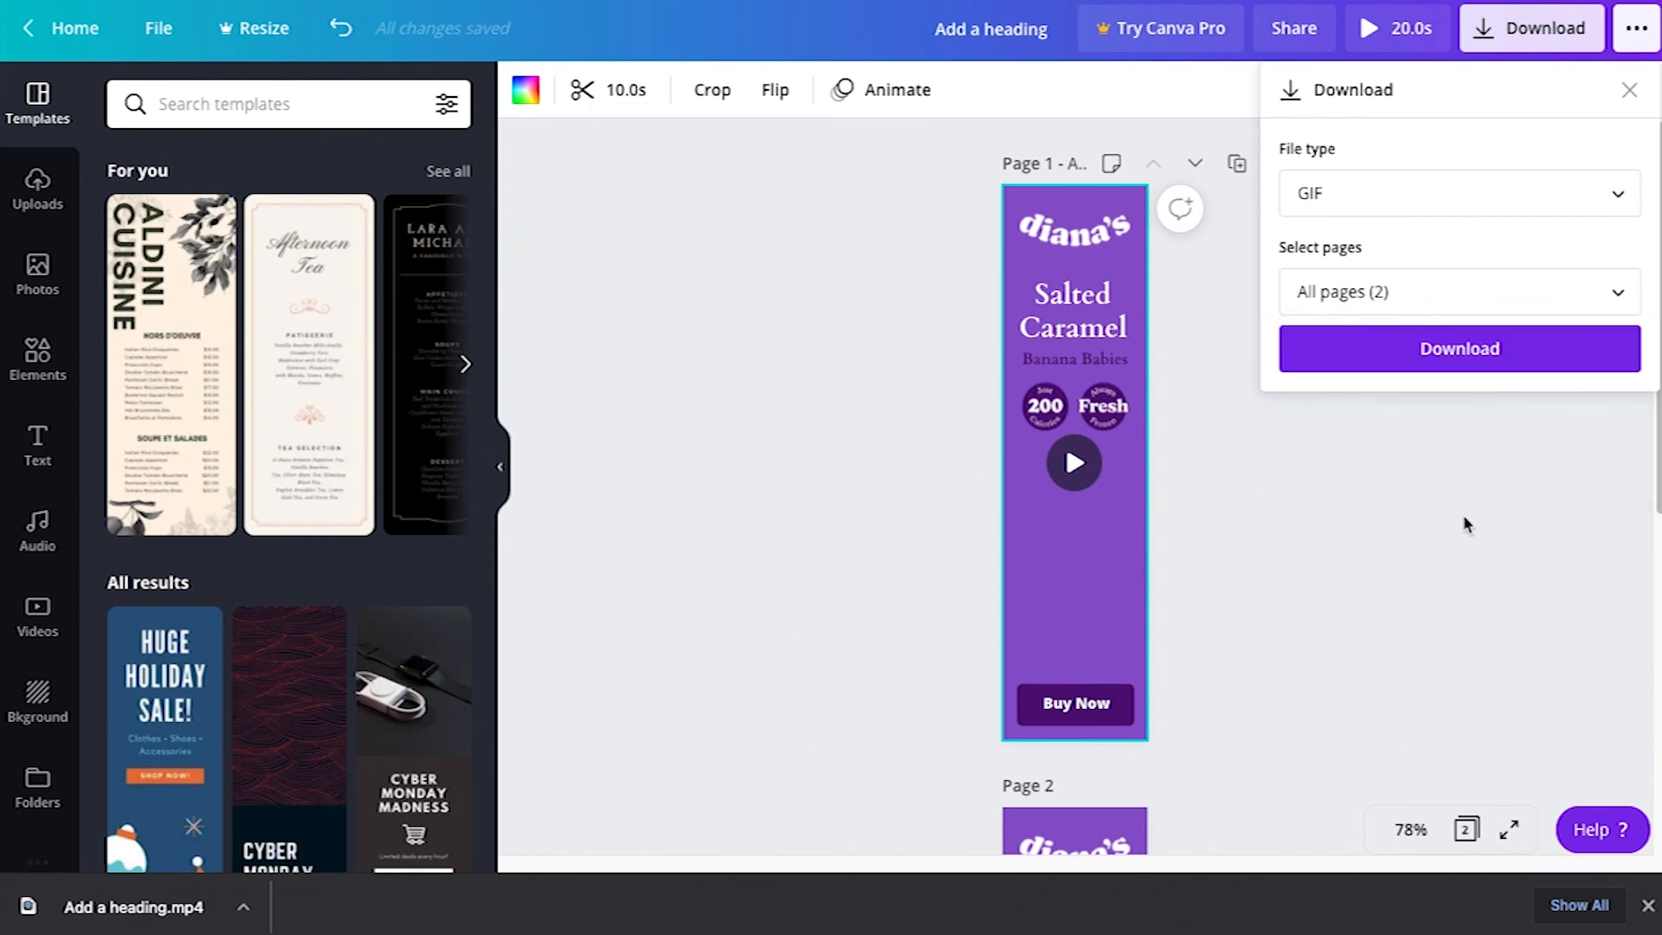
{"action": "left_click", "coordinate": [1457, 355]}
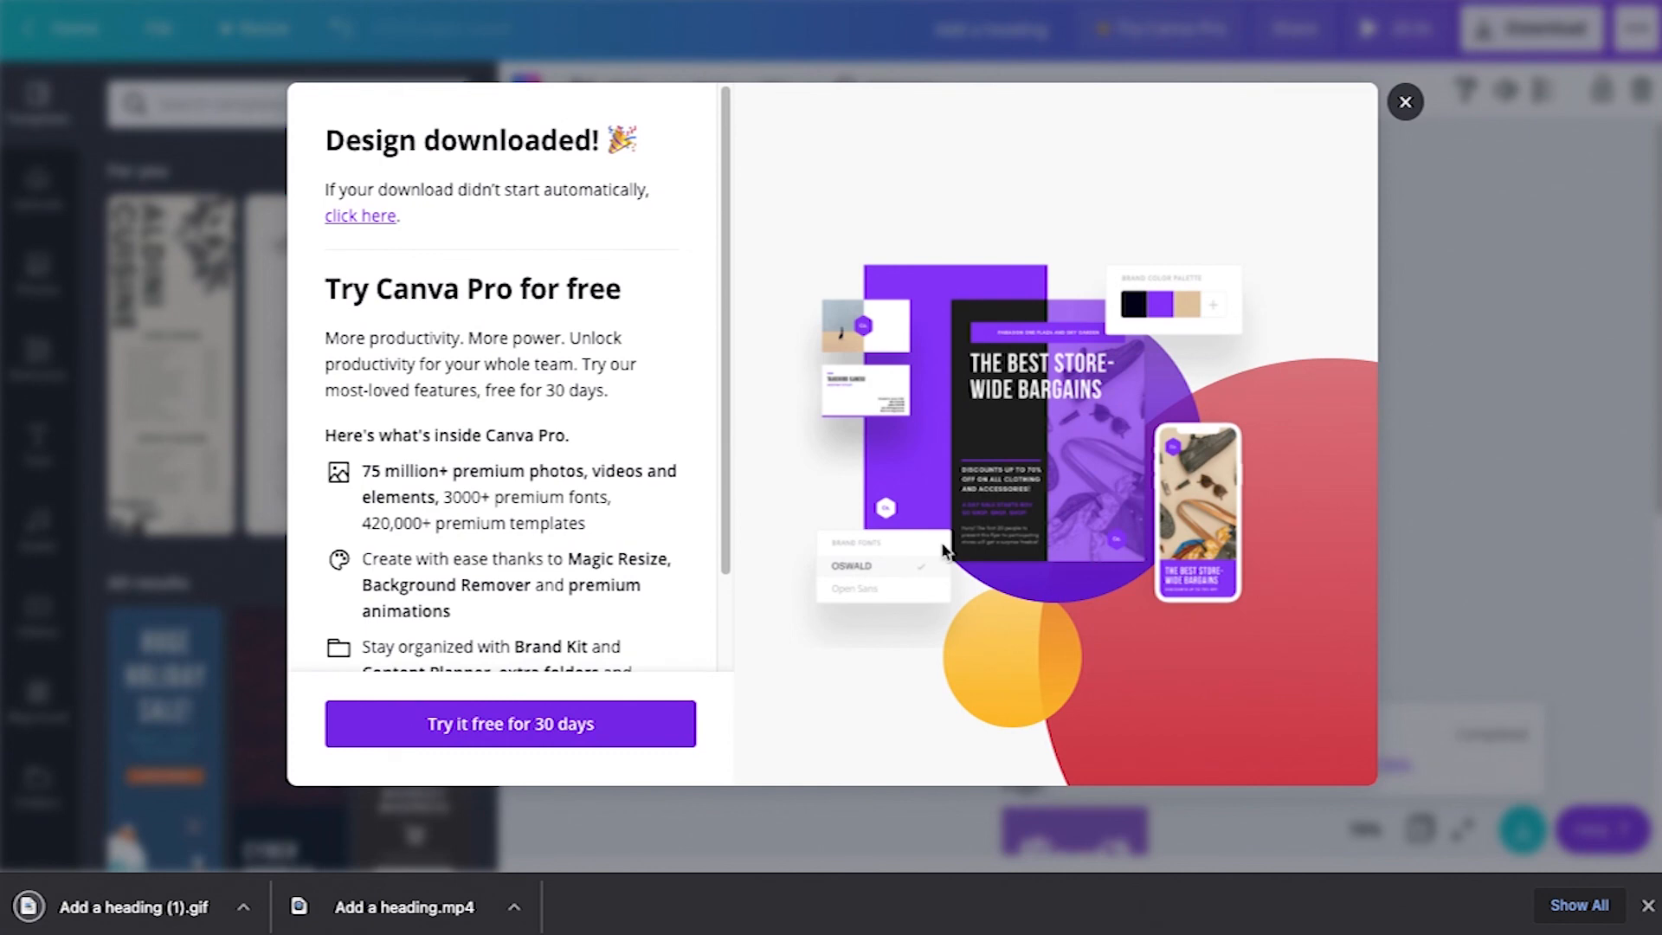
Open the downloaded Add a heading (1).gif from the Downloads folder in a preview window to check the animated banner.
{"action": "left_click", "coordinate": [243, 904]}
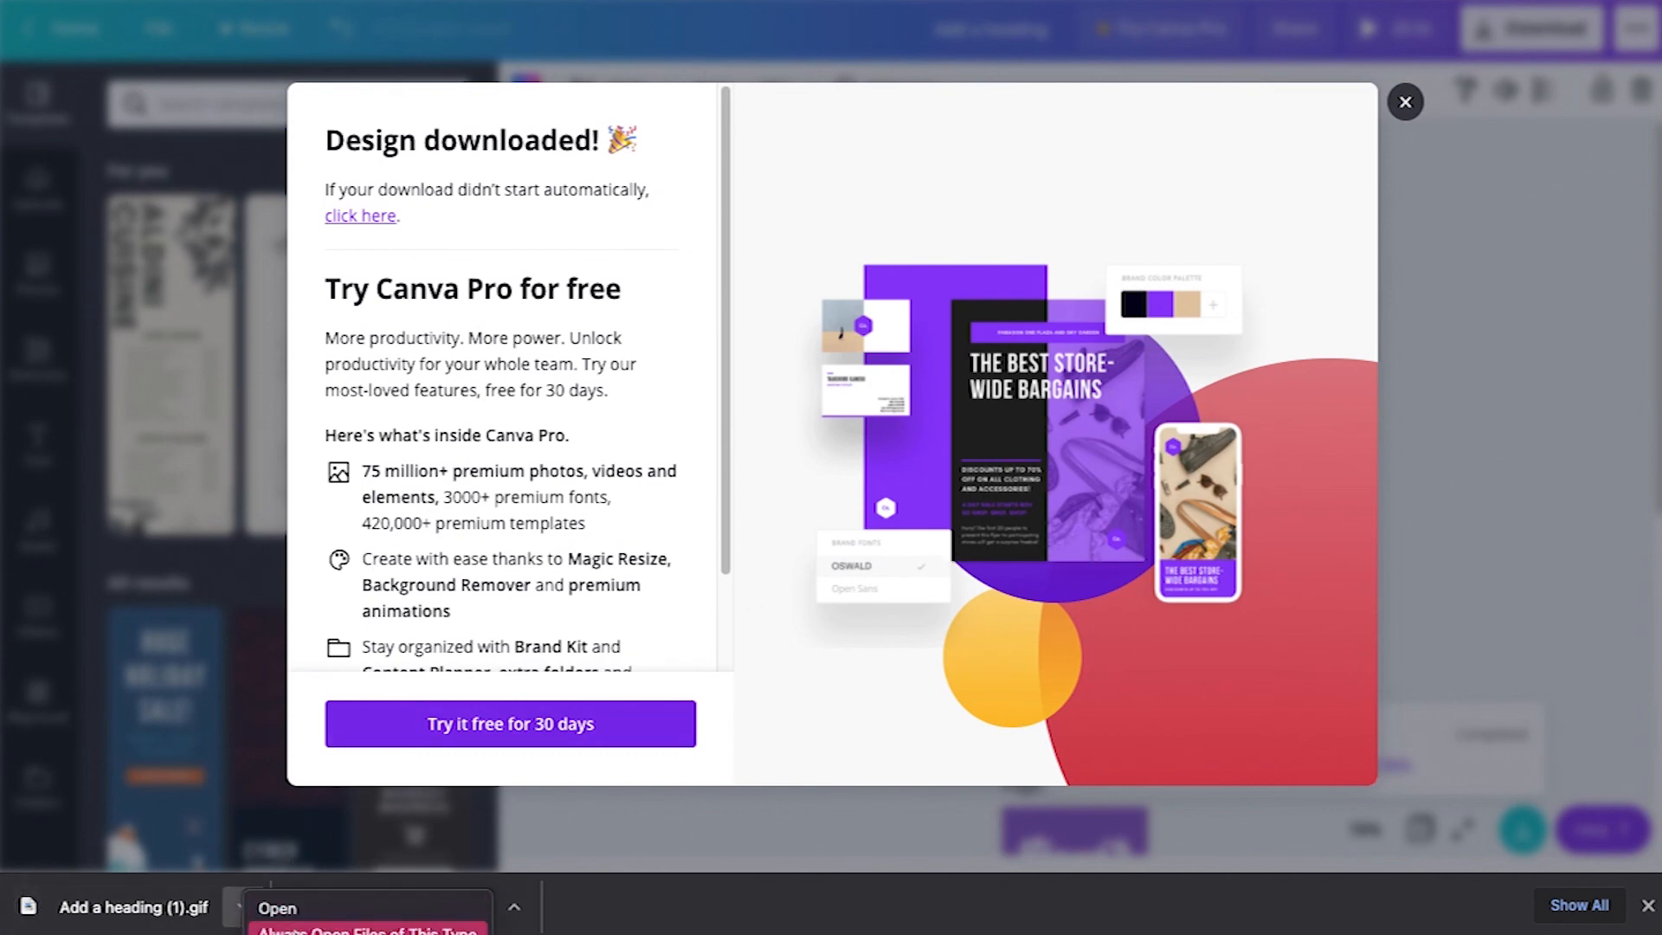
{"action": "left_click", "coordinate": [332, 910]}
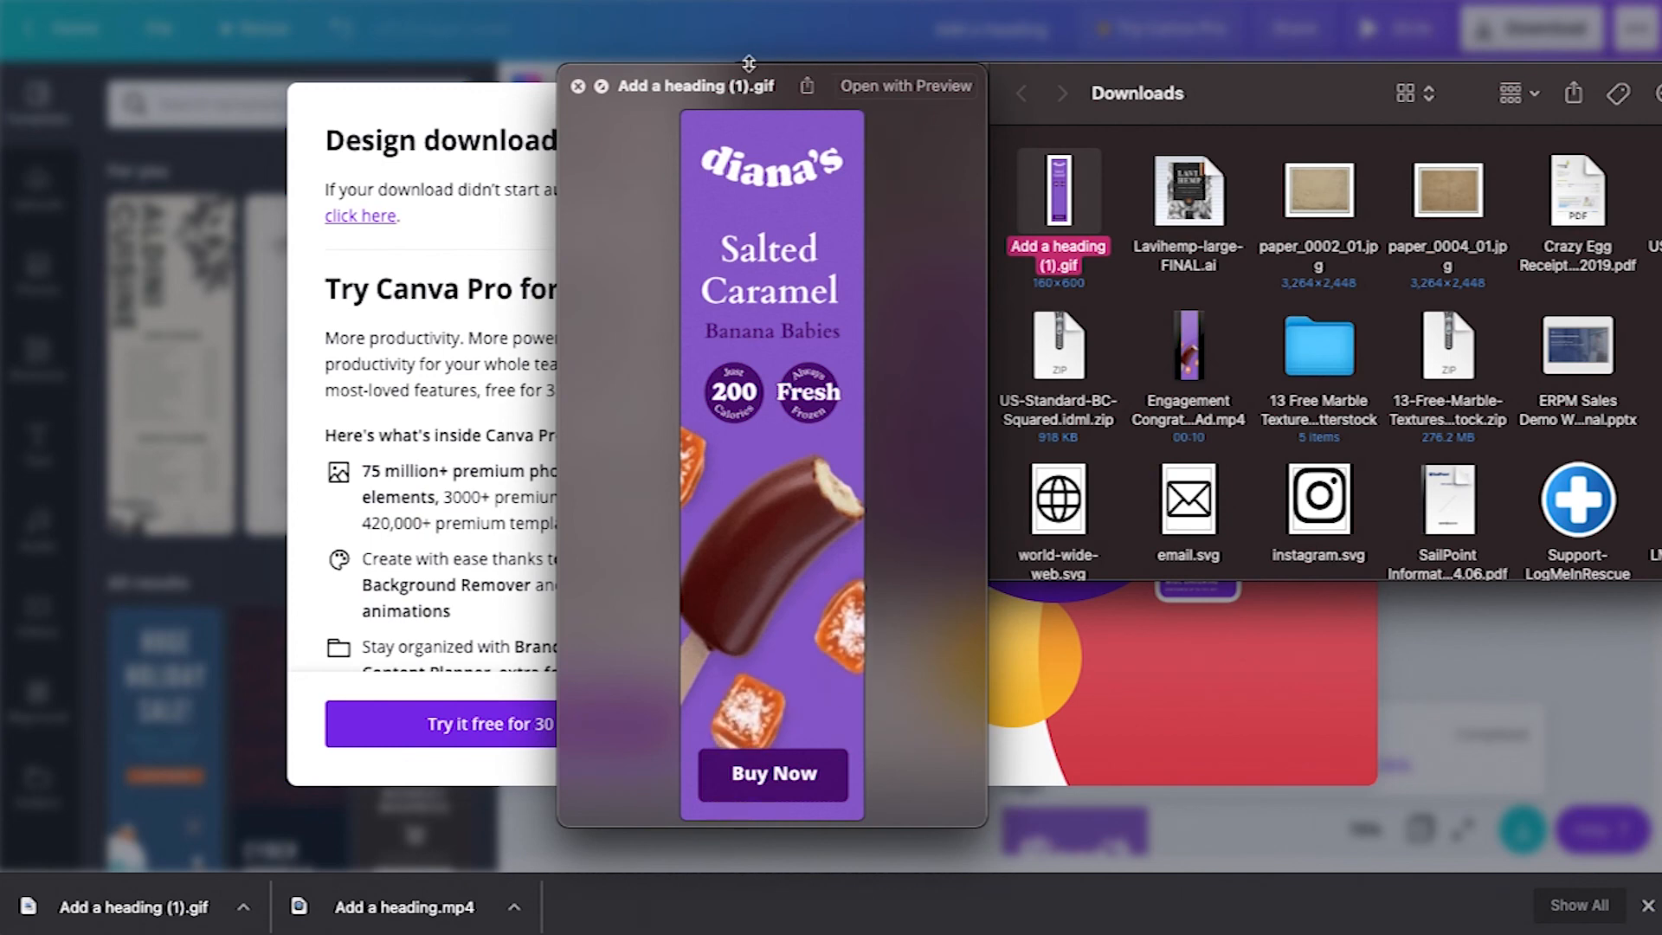
{"action": "left_click_drag", "start_coordinate": [710, 77], "coordinate": [740, 51]}
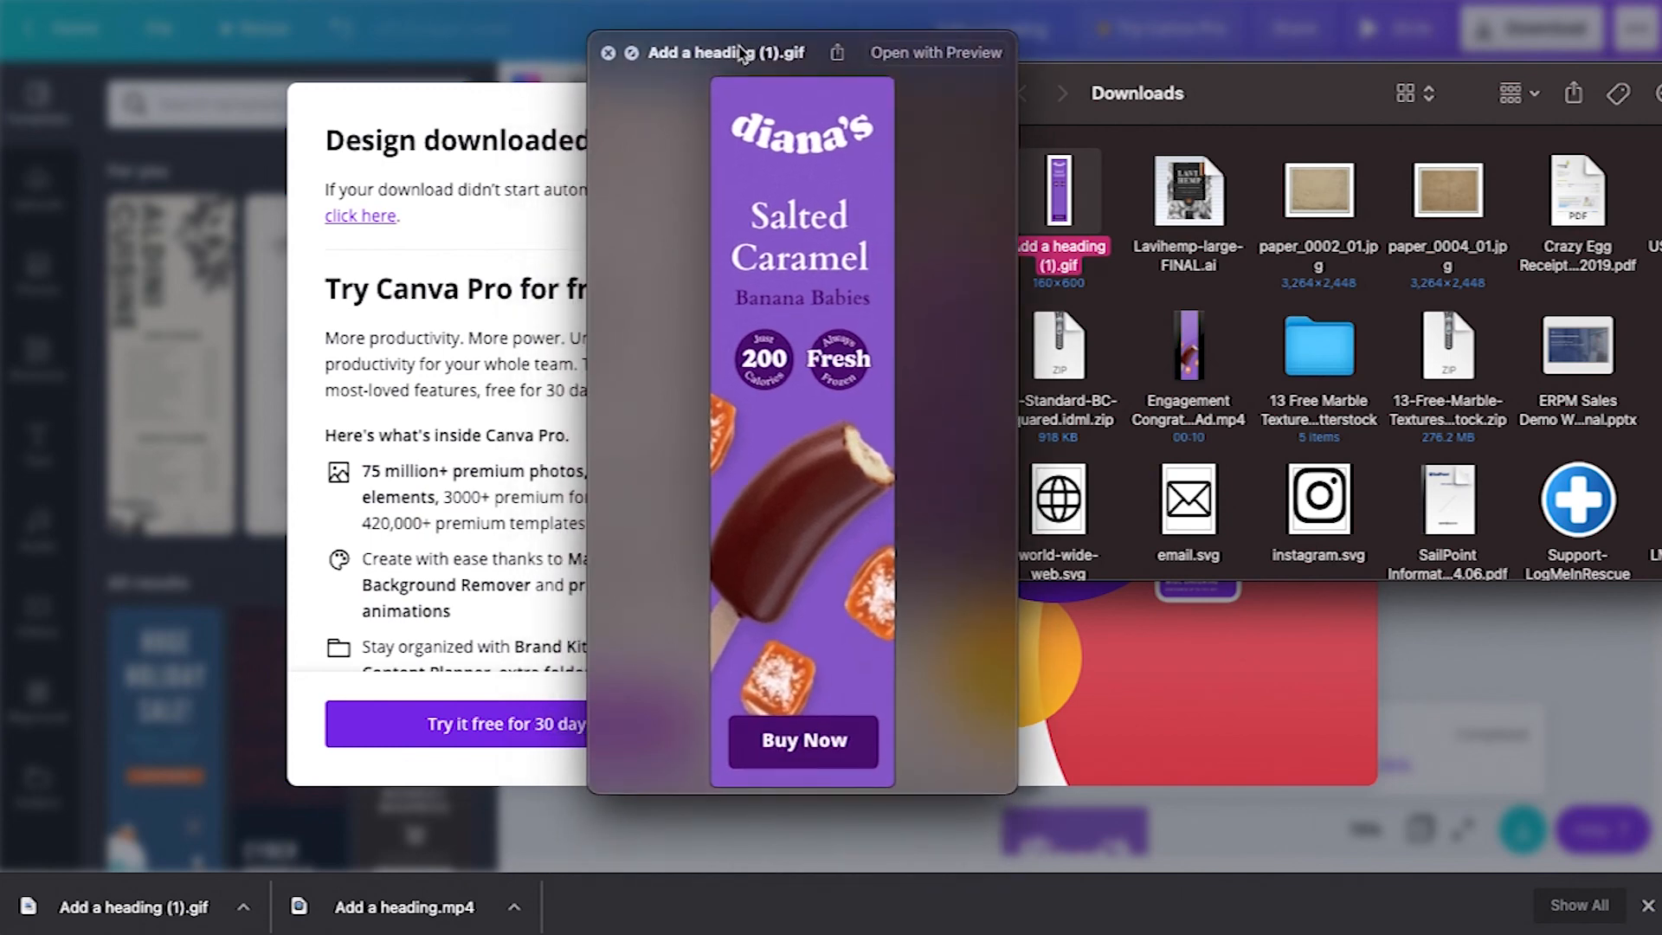